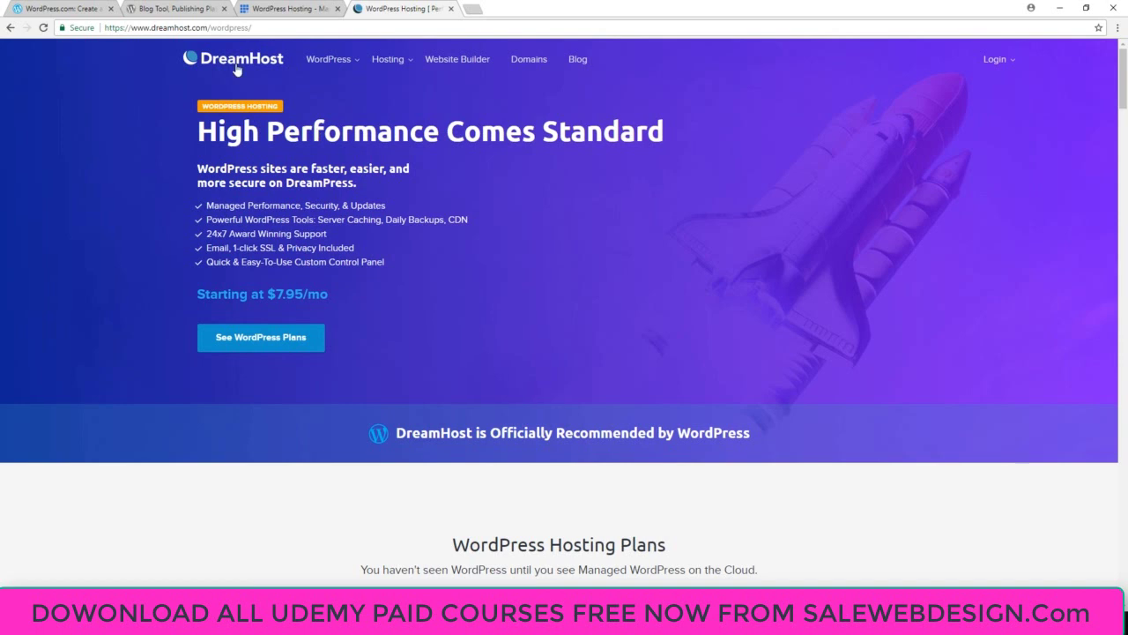
# Step: Compare the DreamHost WordPress hosting plans with the WordPress.com plans and their pricing and features
pyautogui.moveTo(328, 69)
pyautogui.scroll(-3, 503, 375)
pyautogui.scroll(2, 504, 379)
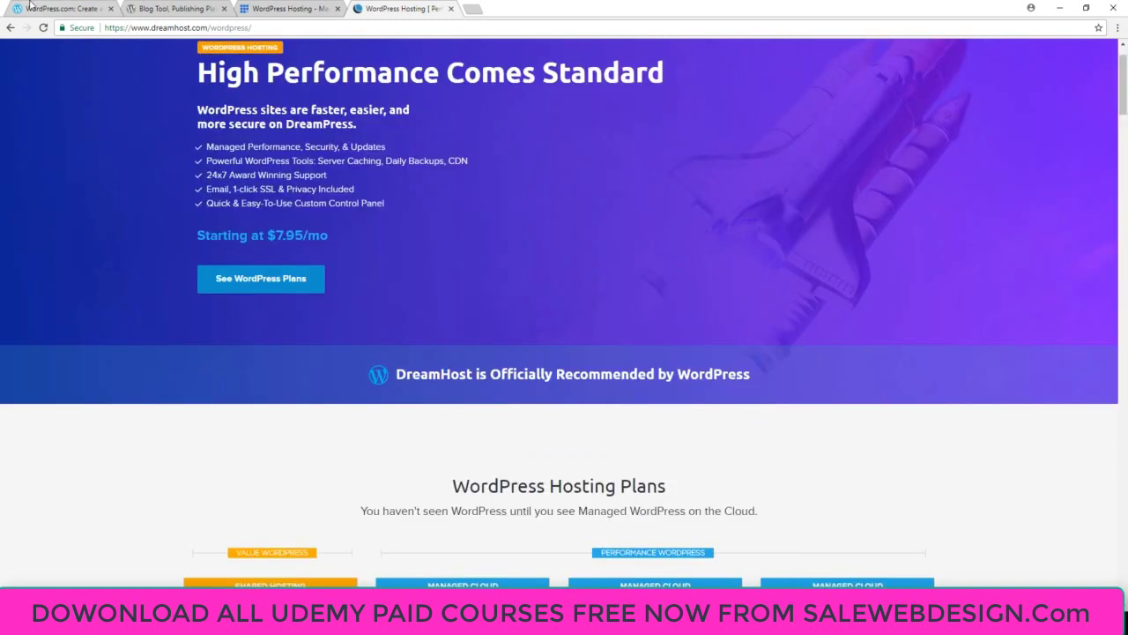
pyautogui.hotkey('ctrl', '1')
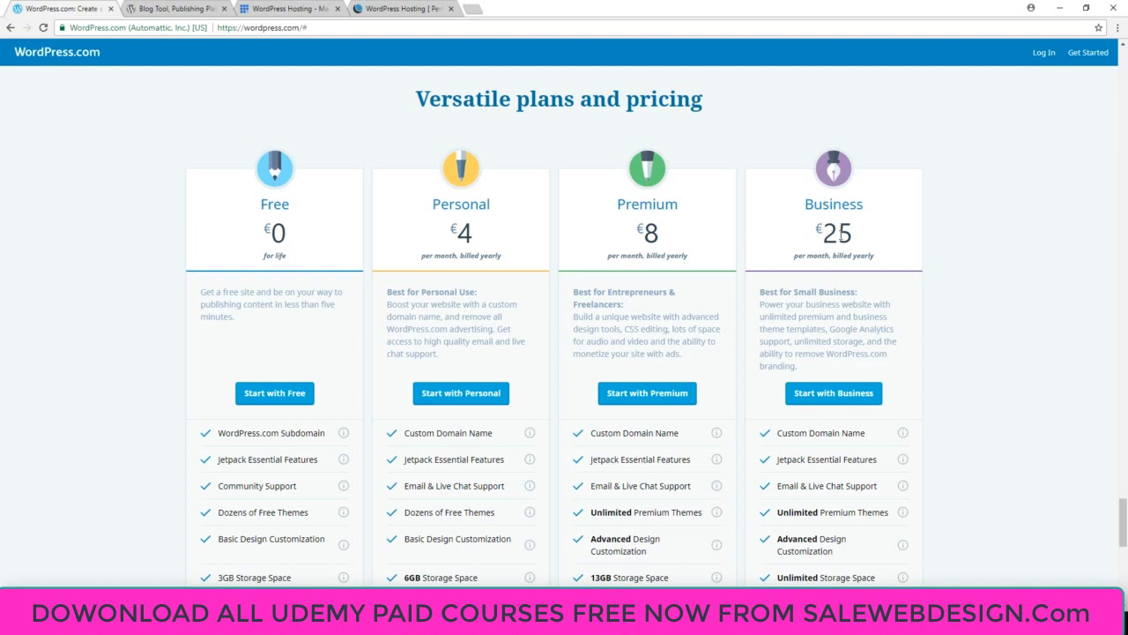
pyautogui.scroll(-2, 850, 256)
pyautogui.scroll(-1, 847, 386)
pyautogui.scroll(3, 848, 229)
pyautogui.click(393, 10)
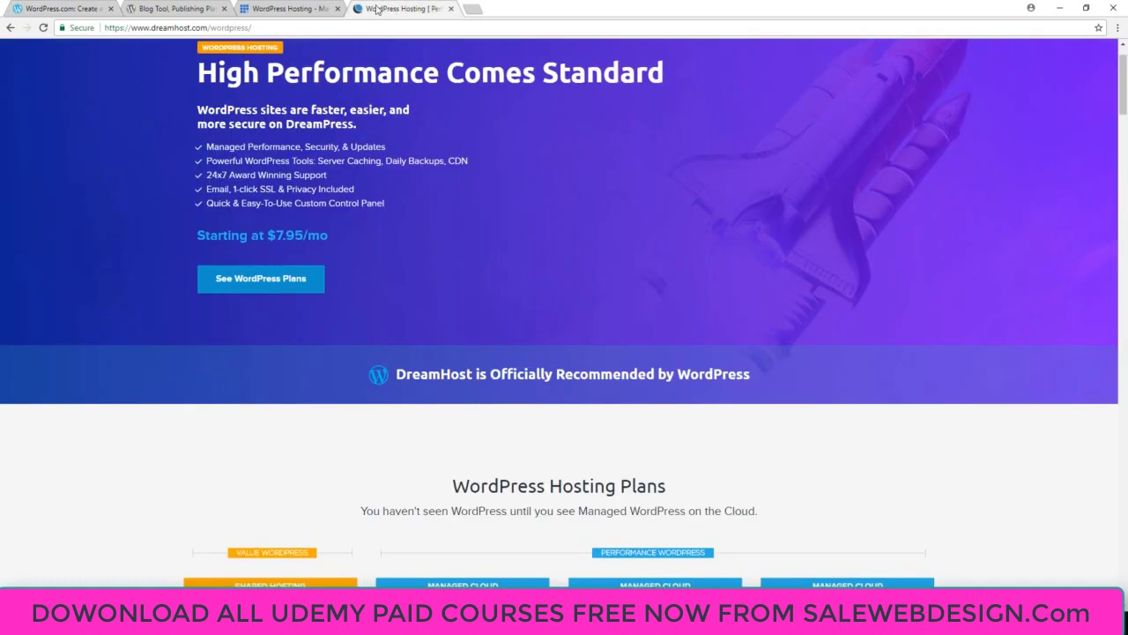
pyautogui.scroll(-3, 368, 267)
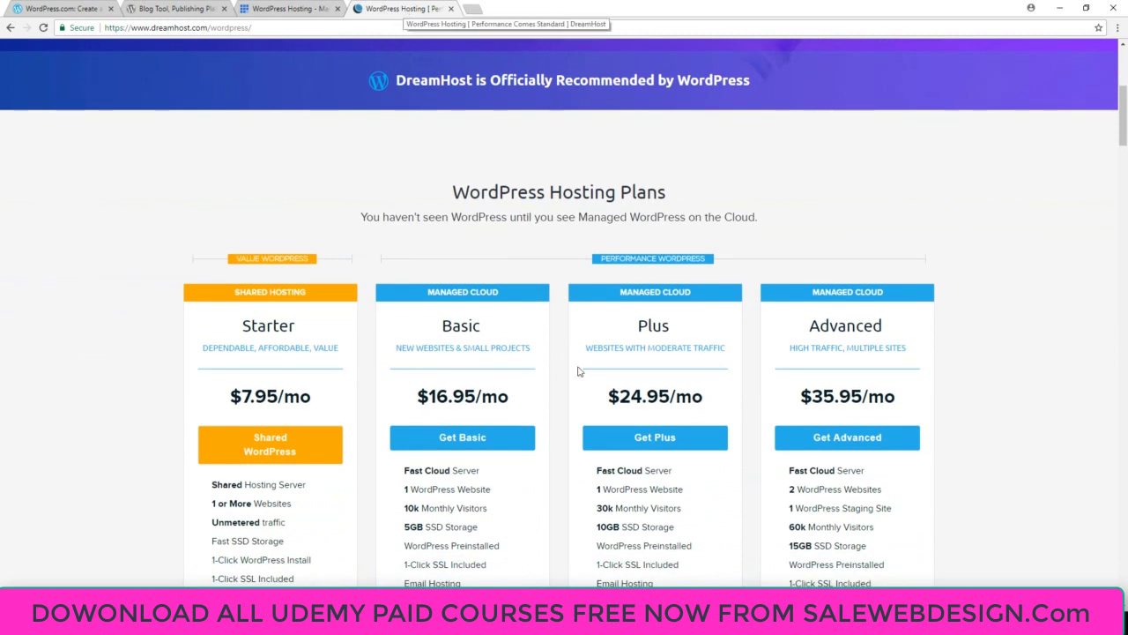
pyautogui.scroll(-3, 592, 381)
pyautogui.scroll(-1, 604, 446)
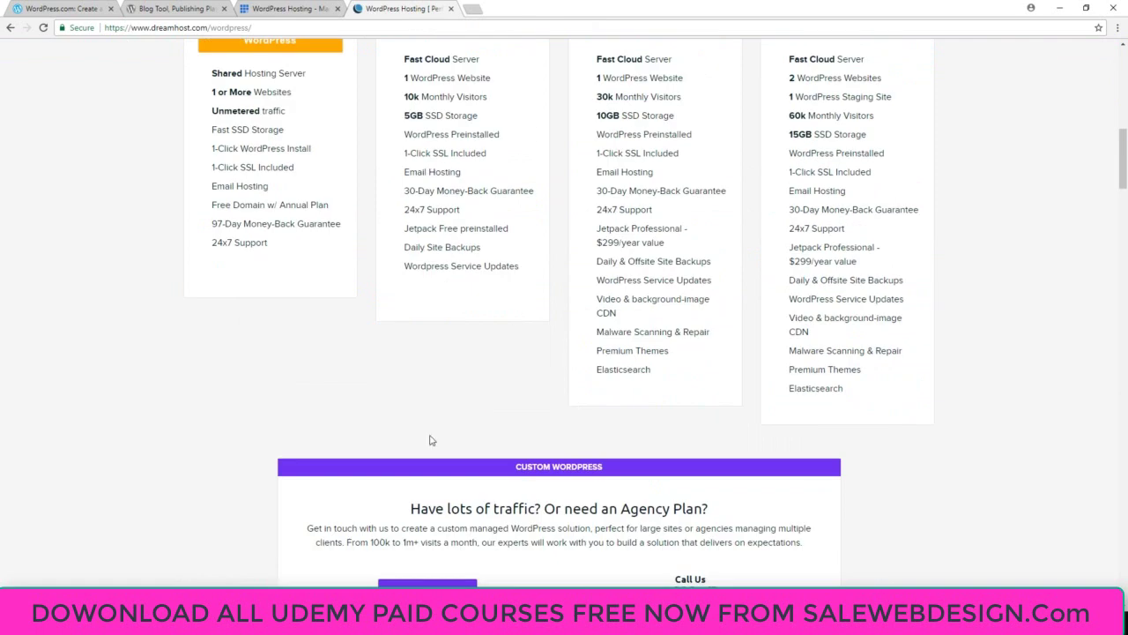
pyautogui.scroll(8, 546, 462)
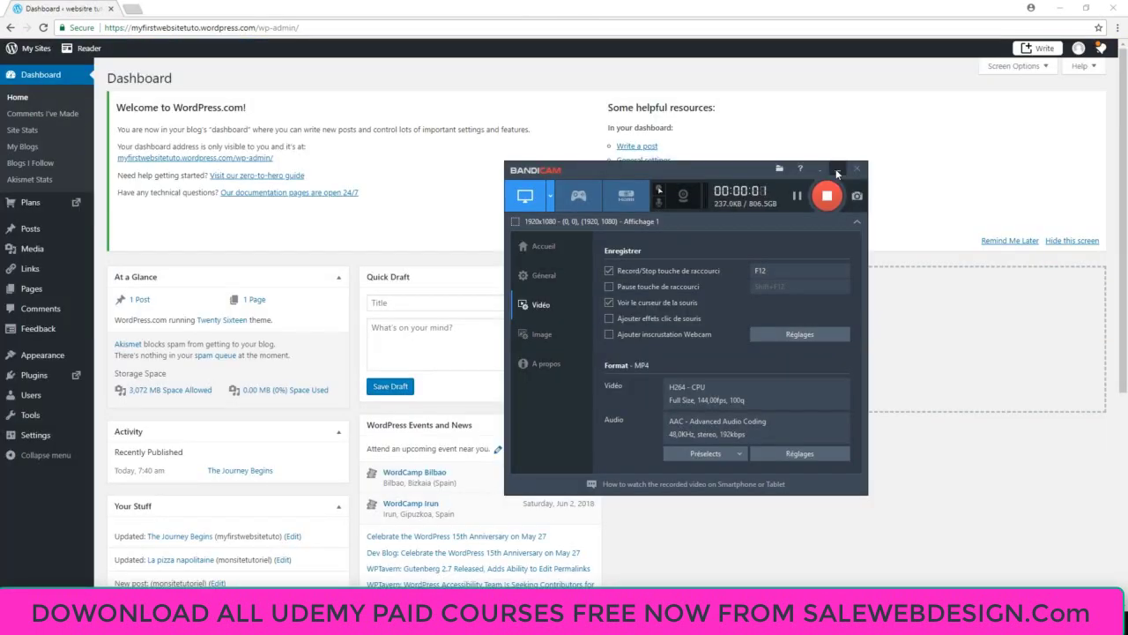
# Step: Examine the wp-admin part of the site address, the WordPress dashboard's widgets and the submenus of its admin sections
pyautogui.click(837, 170)
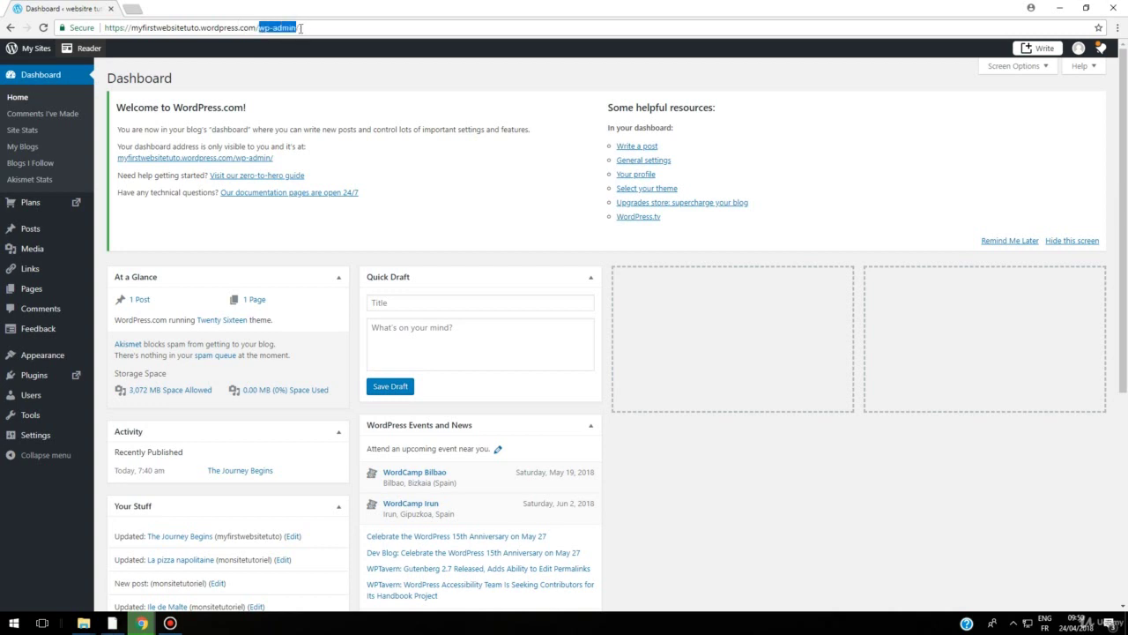
pyautogui.moveTo(258, 27); pyautogui.dragTo(301, 27)
pyautogui.click(53, 78)
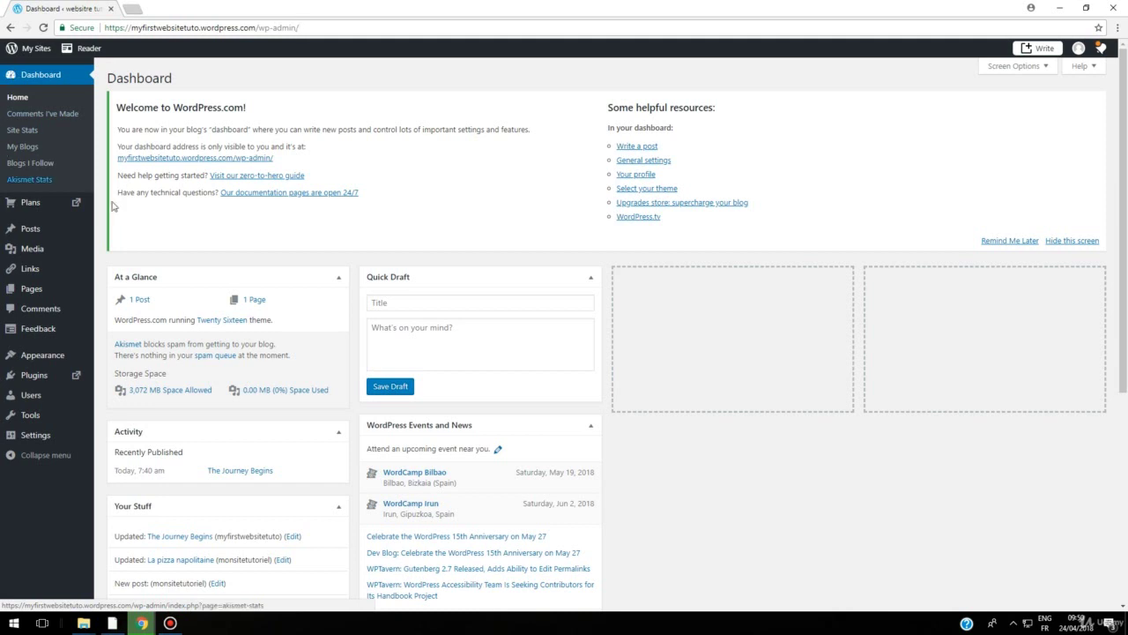
pyautogui.scroll(-3, 144, 317)
pyautogui.scroll(-1, 144, 345)
pyautogui.scroll(3, 145, 342)
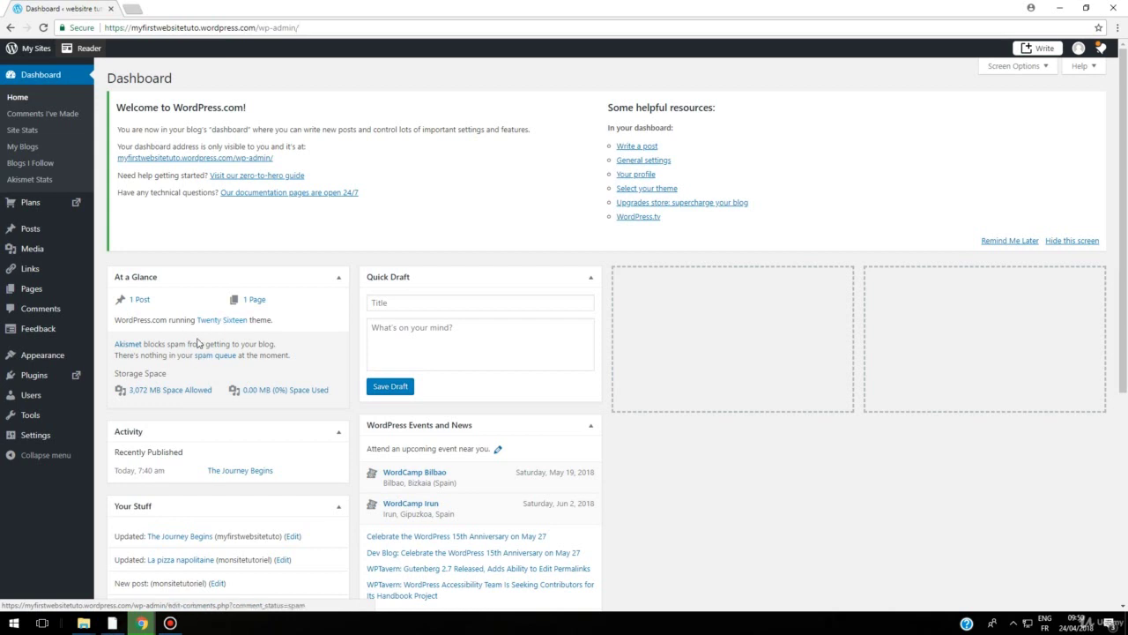
pyautogui.scroll(-2, 199, 357)
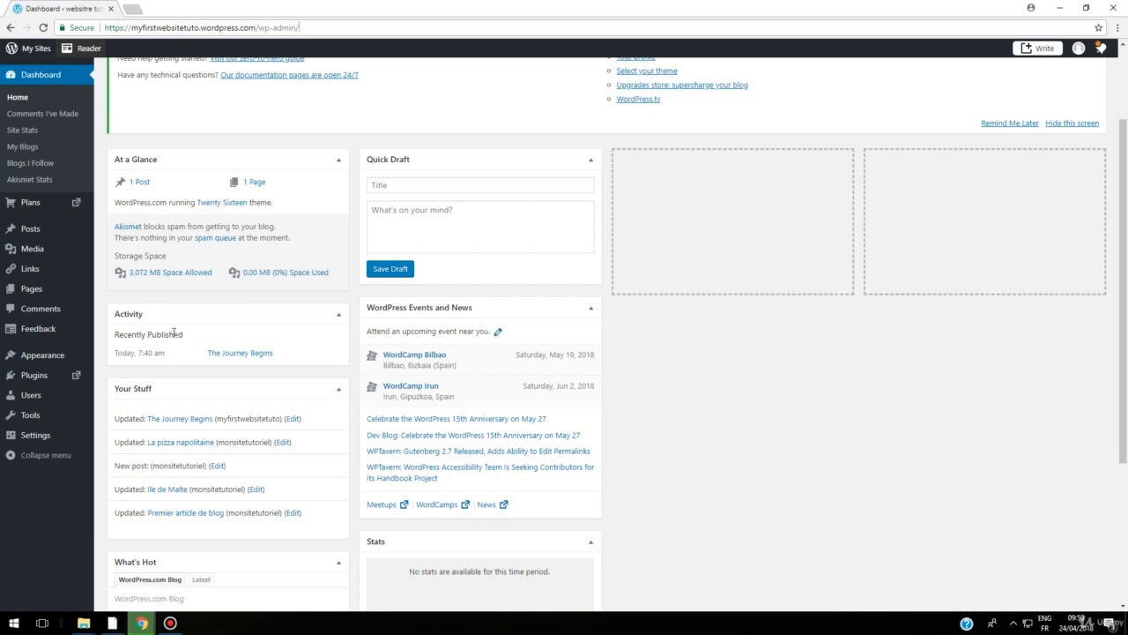
pyautogui.scroll(-3, 176, 332)
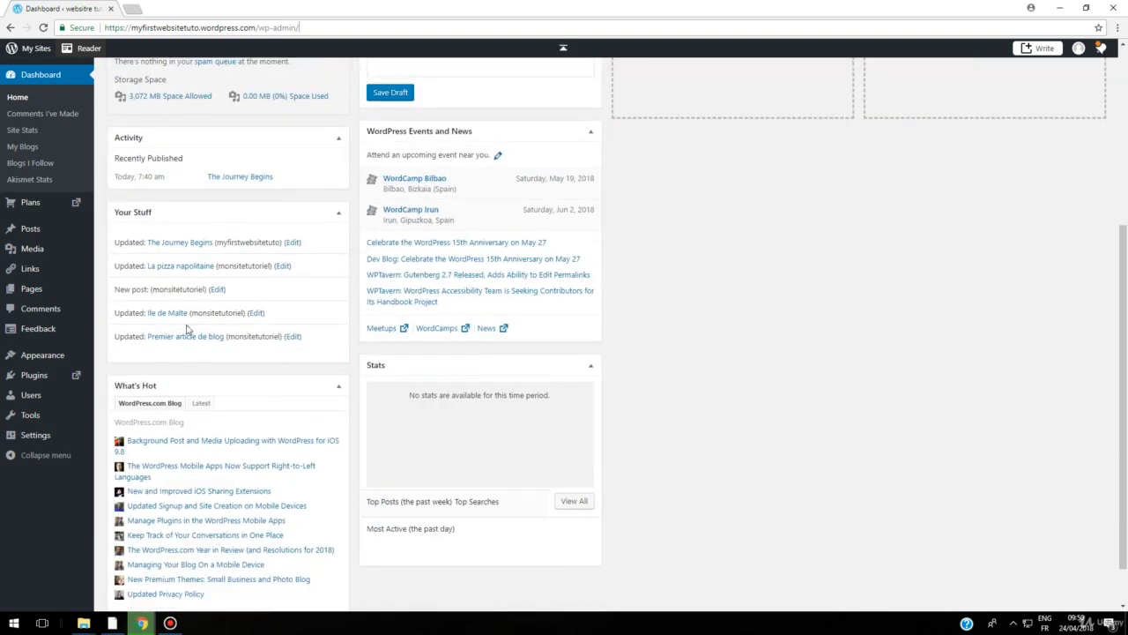
pyautogui.scroll(-1, 186, 330)
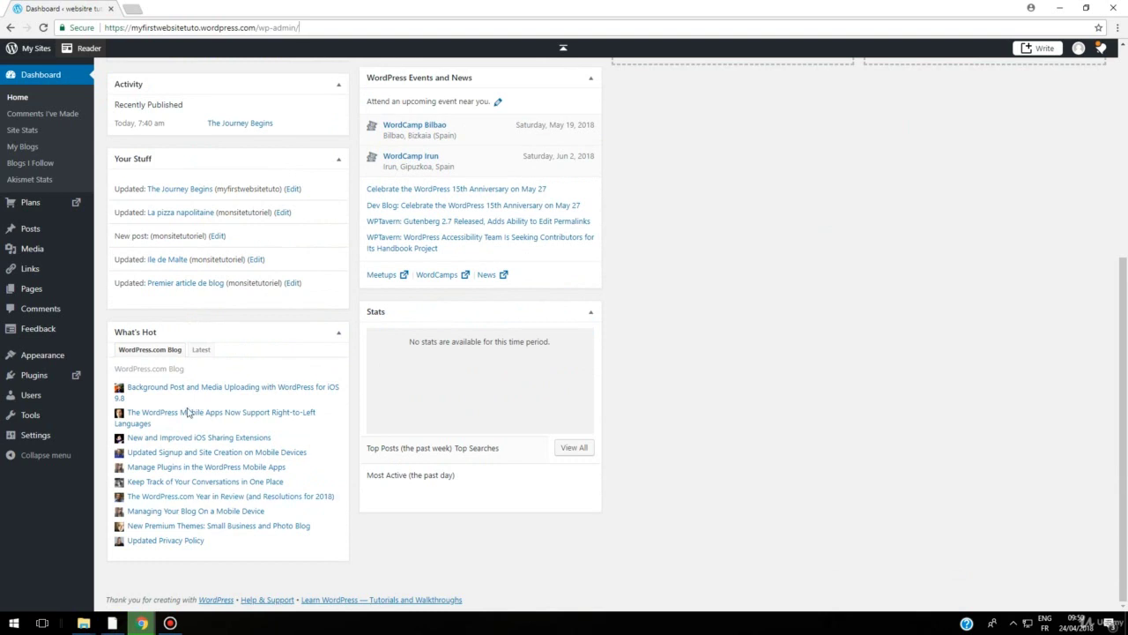
pyautogui.scroll(4, 366, 403)
pyautogui.scroll(1, 368, 406)
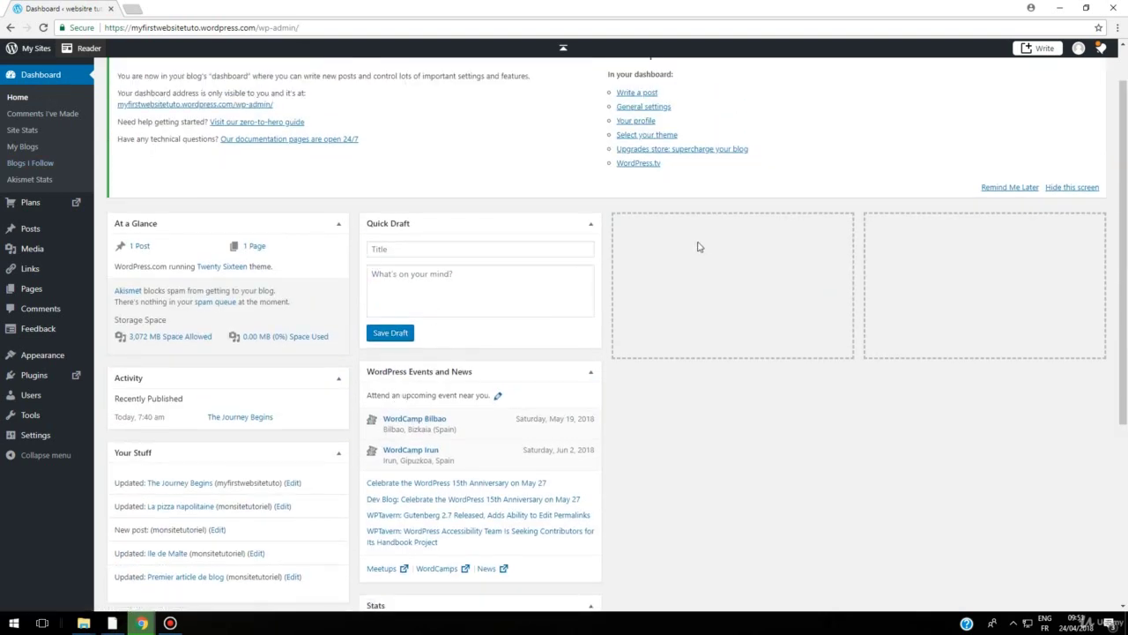
pyautogui.scroll(1, 696, 257)
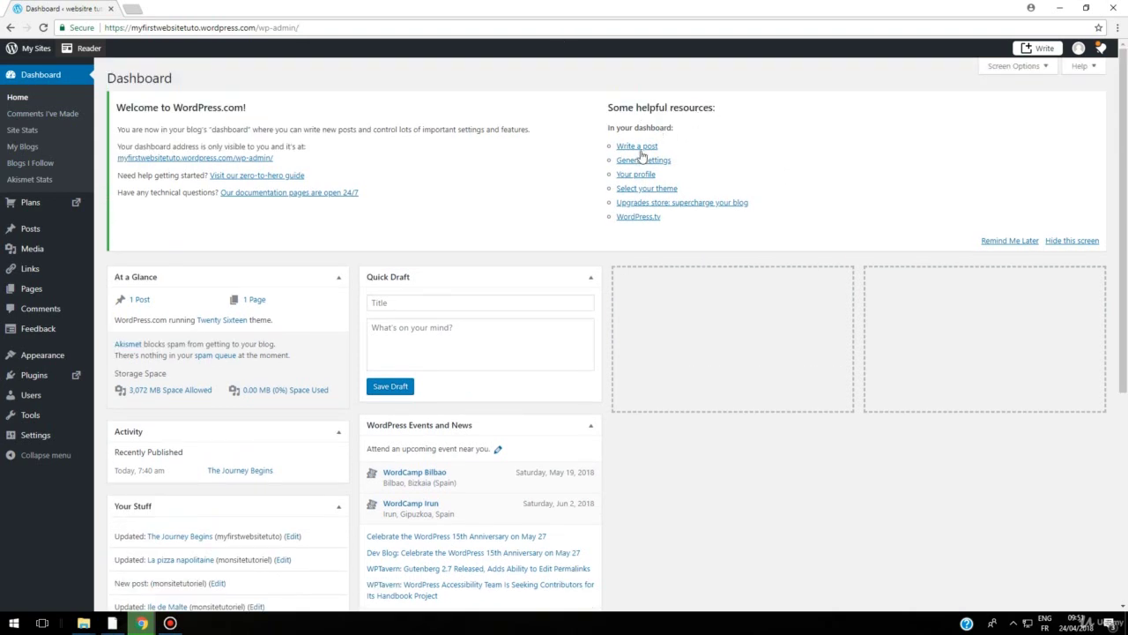
pyautogui.scroll(-4, 634, 206)
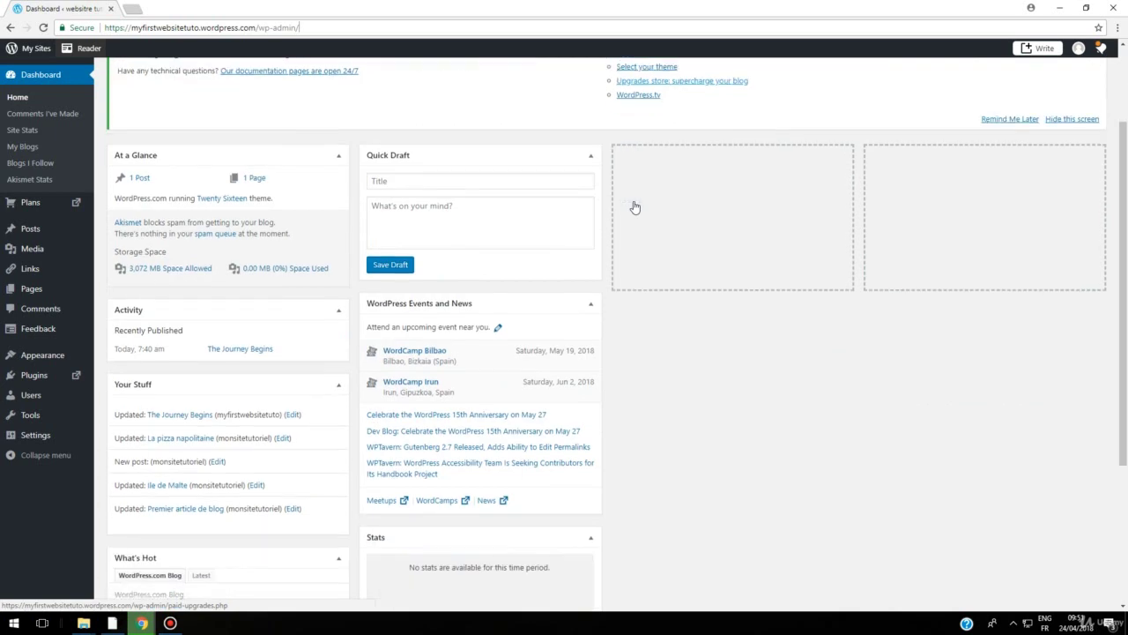
pyautogui.scroll(-2, 447, 242)
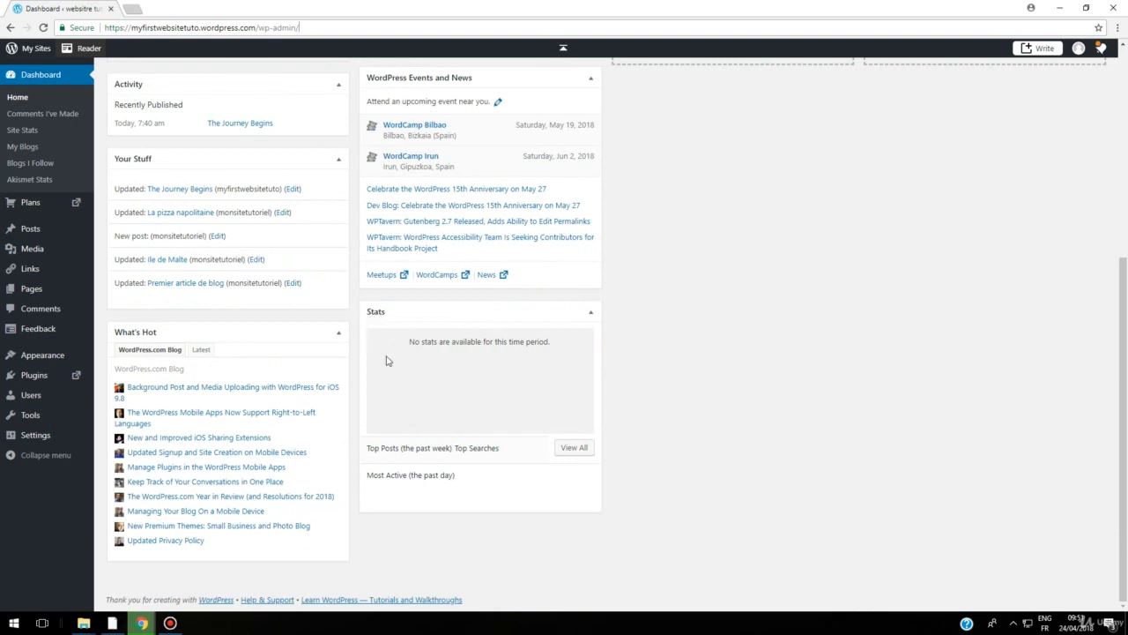
pyautogui.scroll(1, 457, 353)
pyautogui.scroll(5, 457, 352)
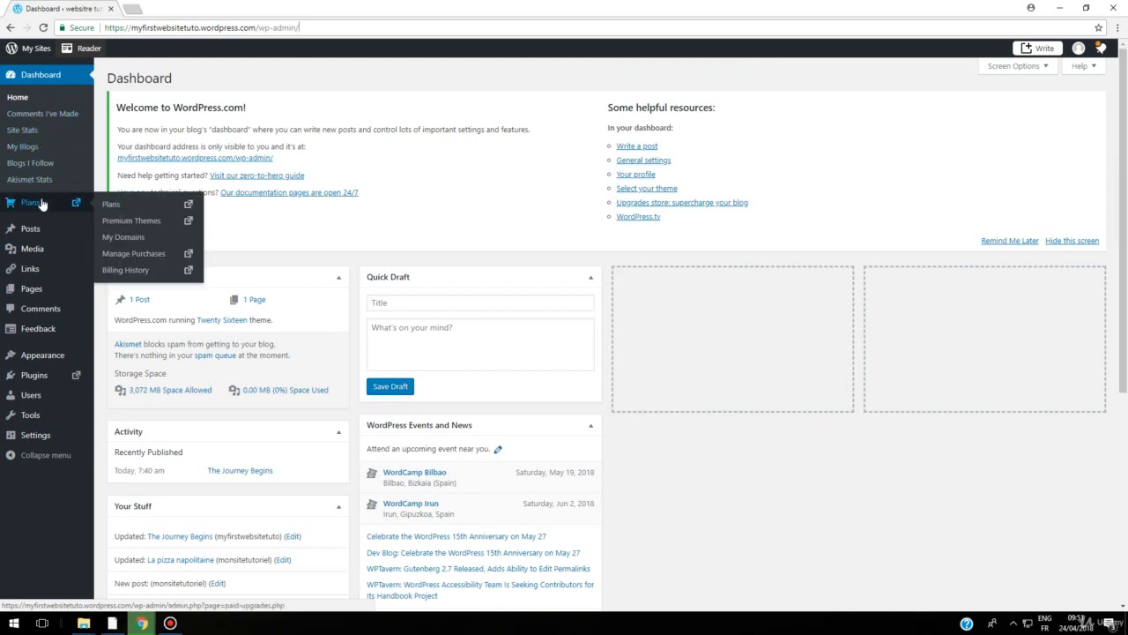
pyautogui.moveTo(39, 234)
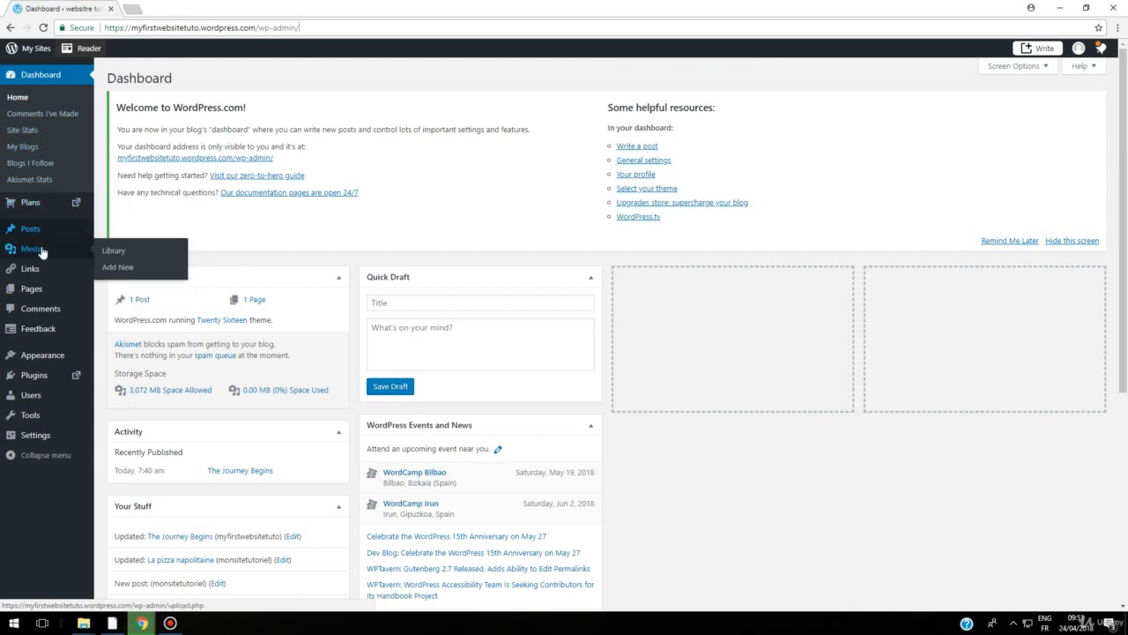
pyautogui.moveTo(38, 269)
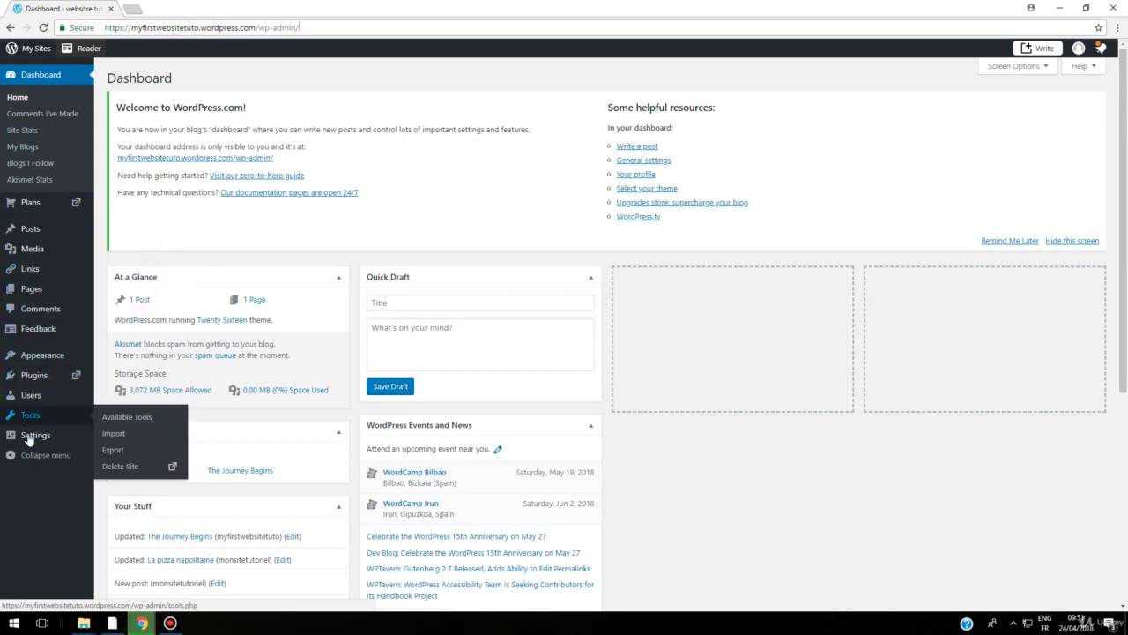
pyautogui.moveTo(38, 436)
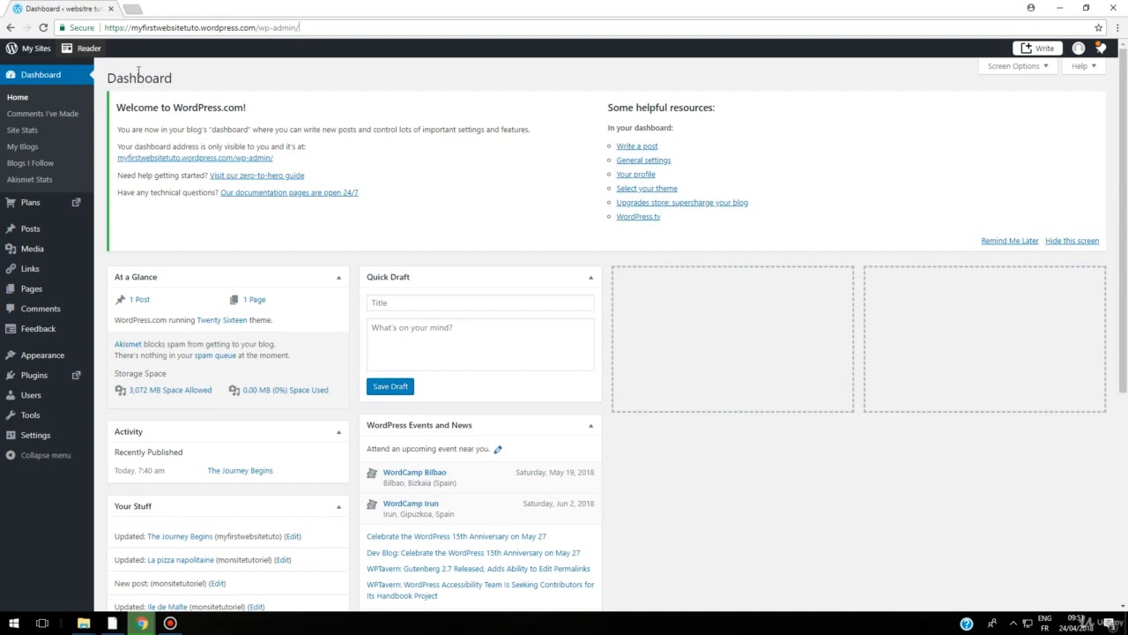
pyautogui.moveTo(55, 201)
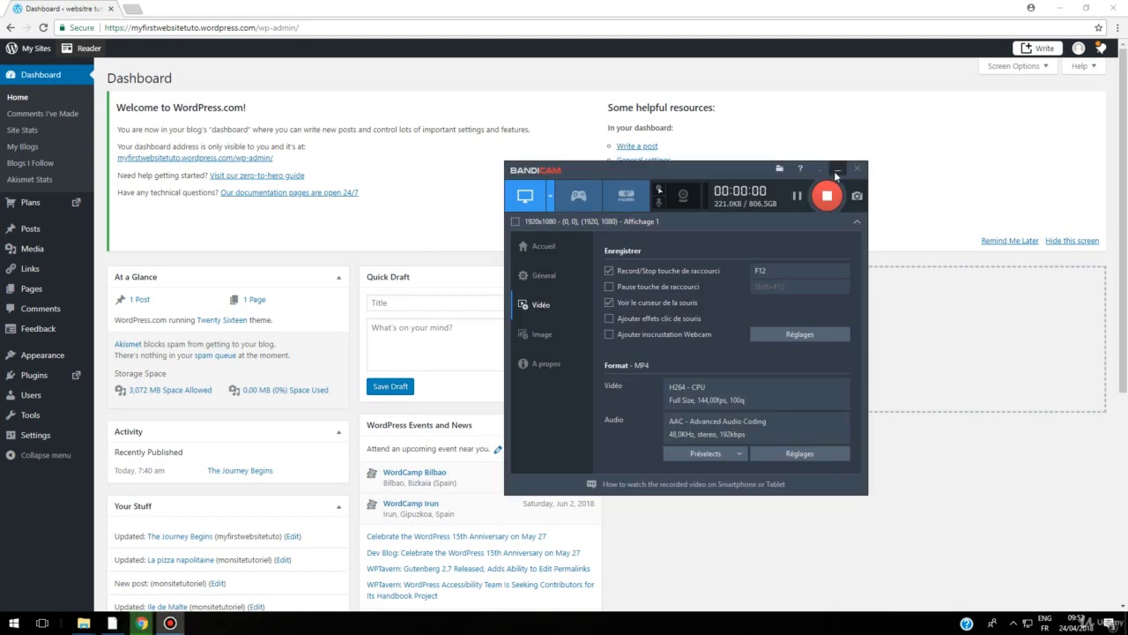
# Step: Open the theme gallery in the WordPress site's appearance settings
pyautogui.click(837, 172)
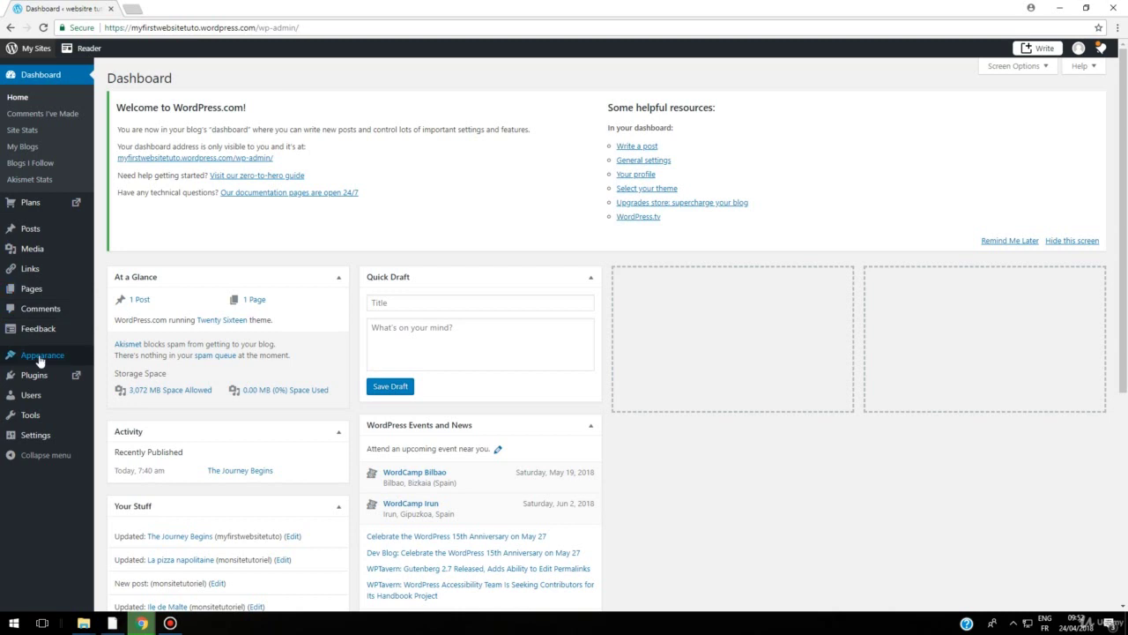
pyautogui.moveTo(40, 359)
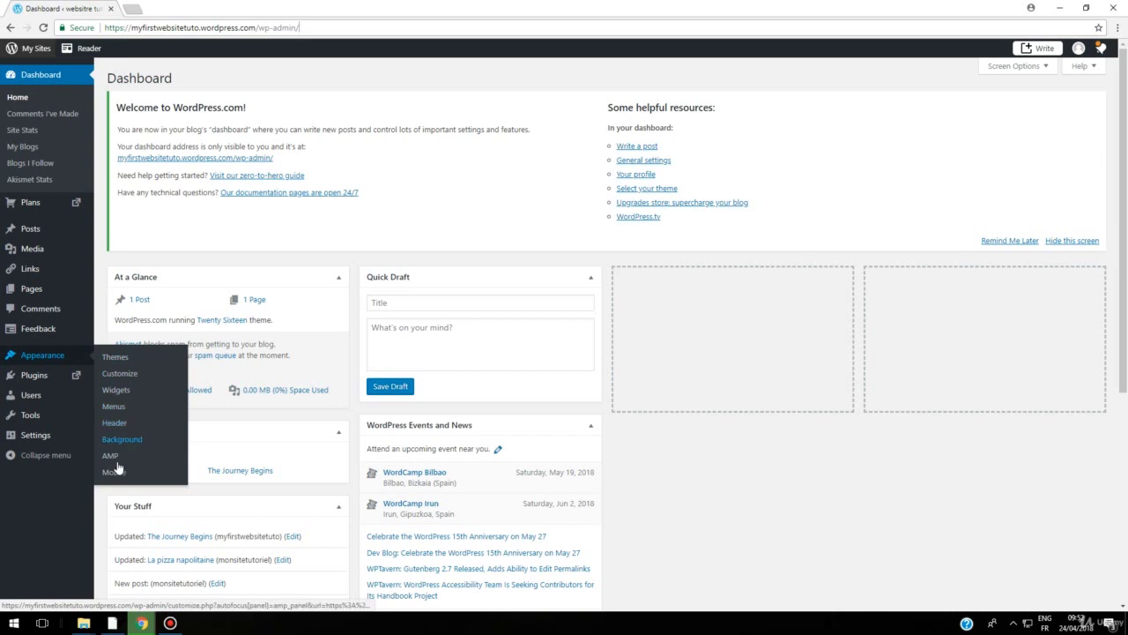
pyautogui.click(122, 361)
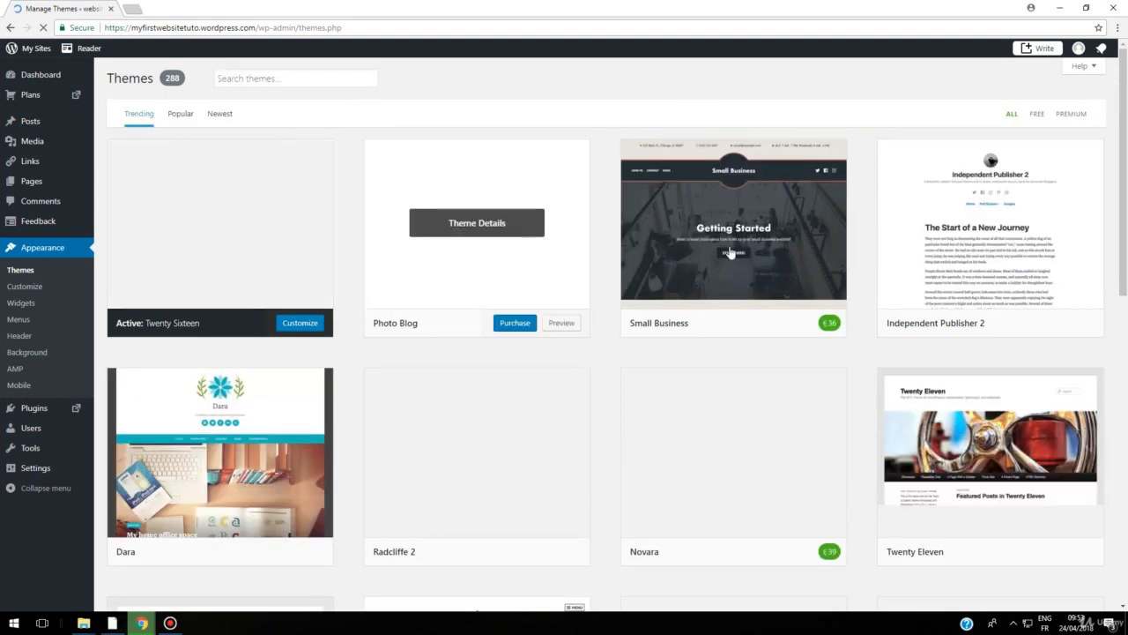
pyautogui.scroll(-1, 730, 253)
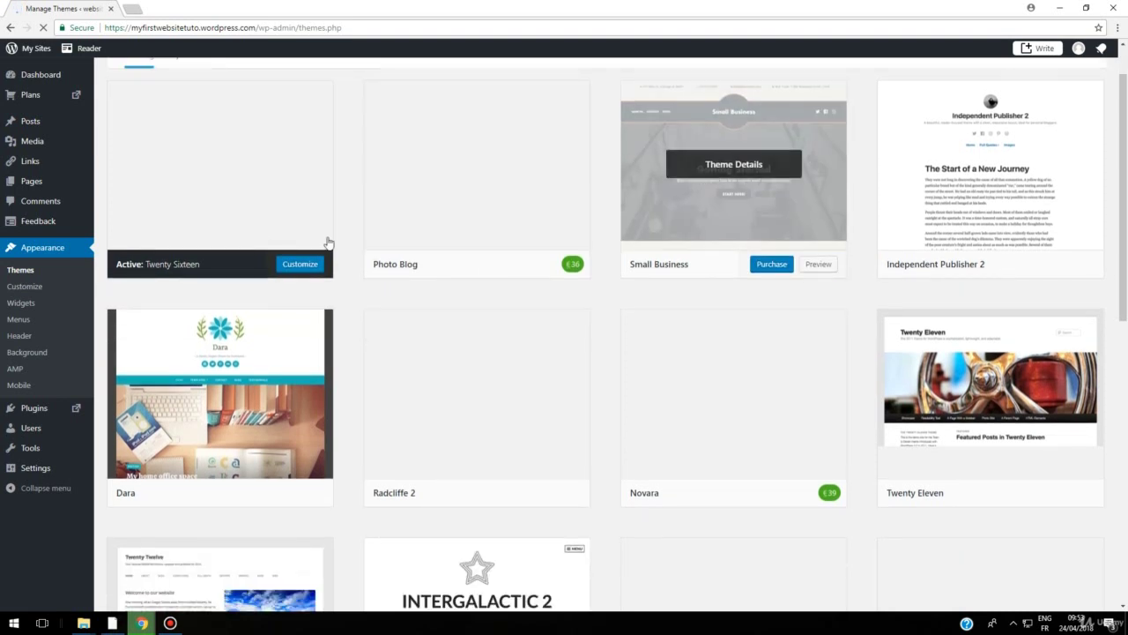
pyautogui.scroll(1, 290, 252)
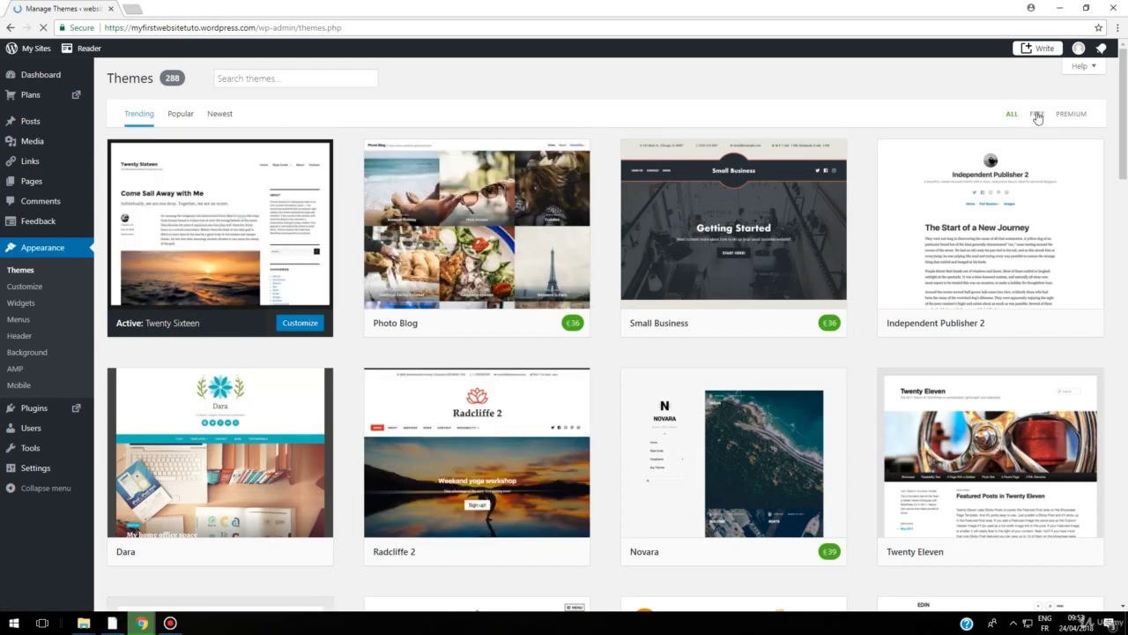
# Step: Filter the theme gallery to free themes and browse through them
pyautogui.click(1037, 115)
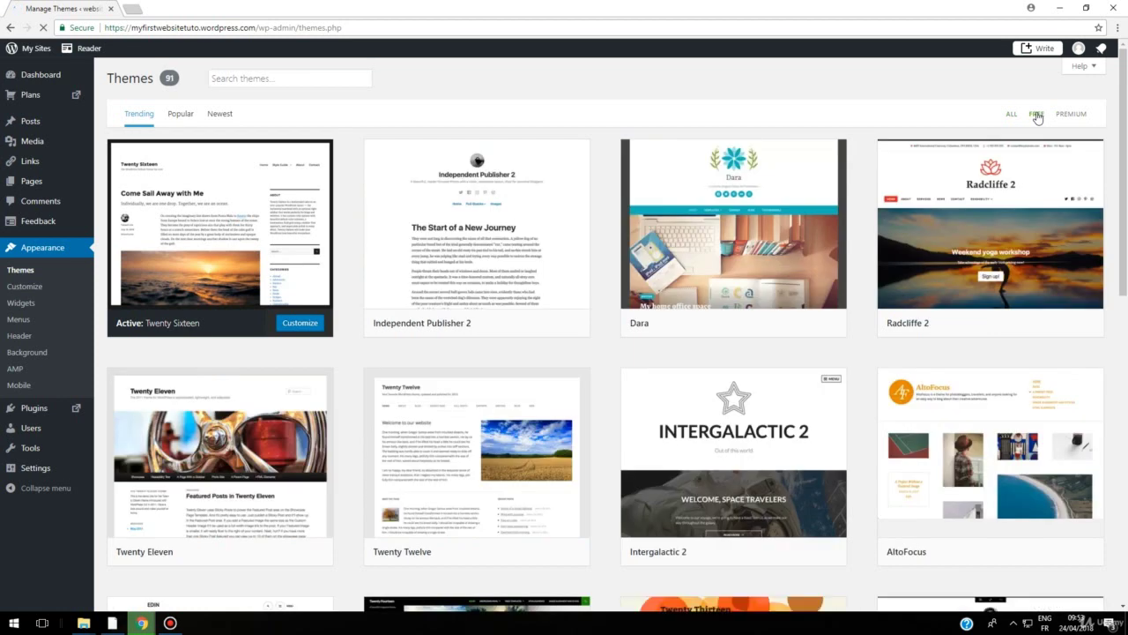
pyautogui.moveTo(410, 282)
pyautogui.scroll(-4, 409, 282)
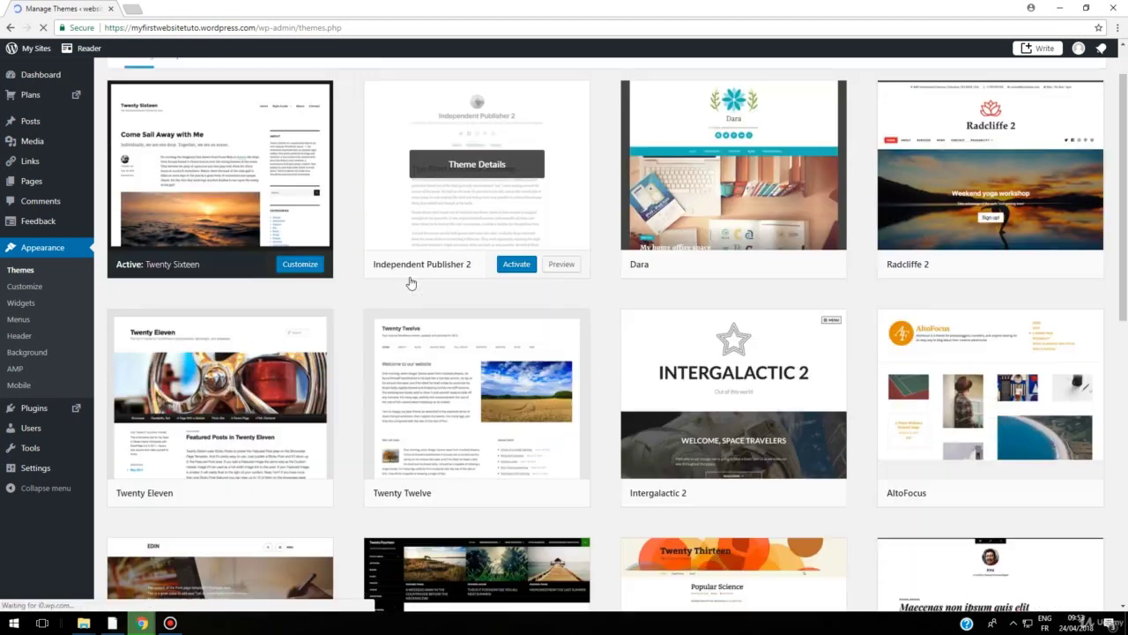
pyautogui.scroll(-6, 409, 282)
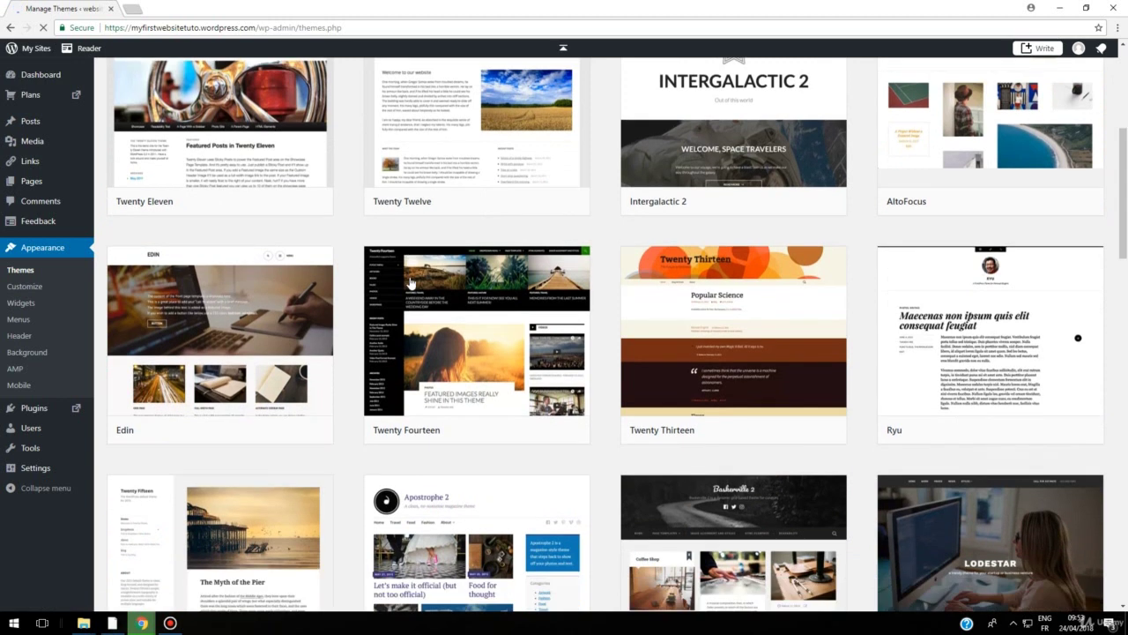
pyautogui.scroll(-4, 1121, 341)
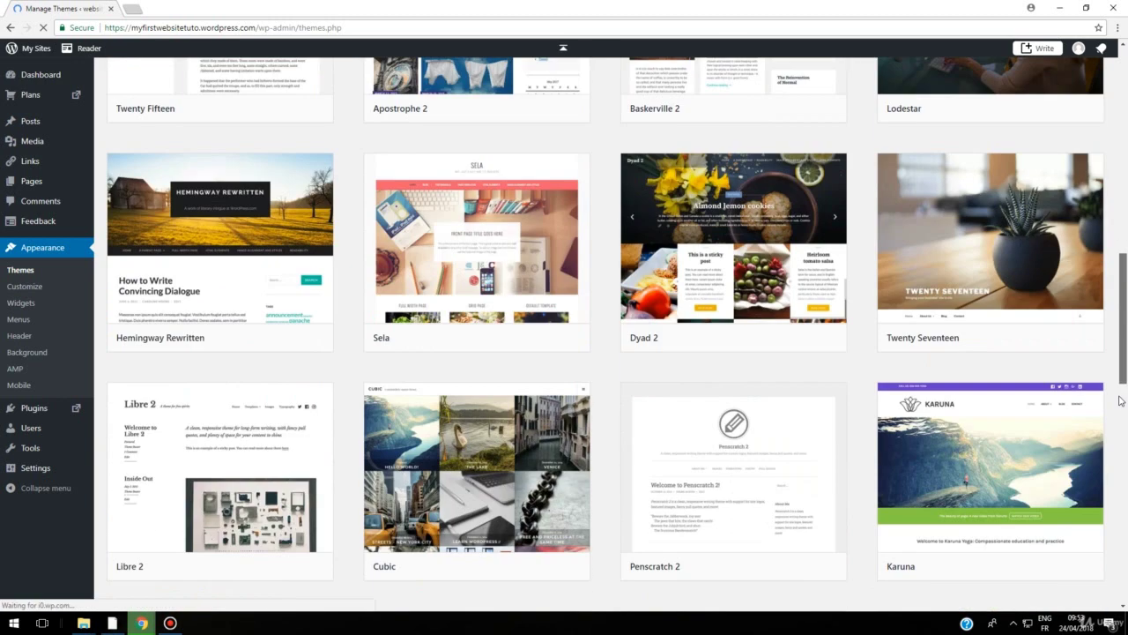
pyautogui.scroll(3, 1127, 170)
pyautogui.scroll(12, 1127, 171)
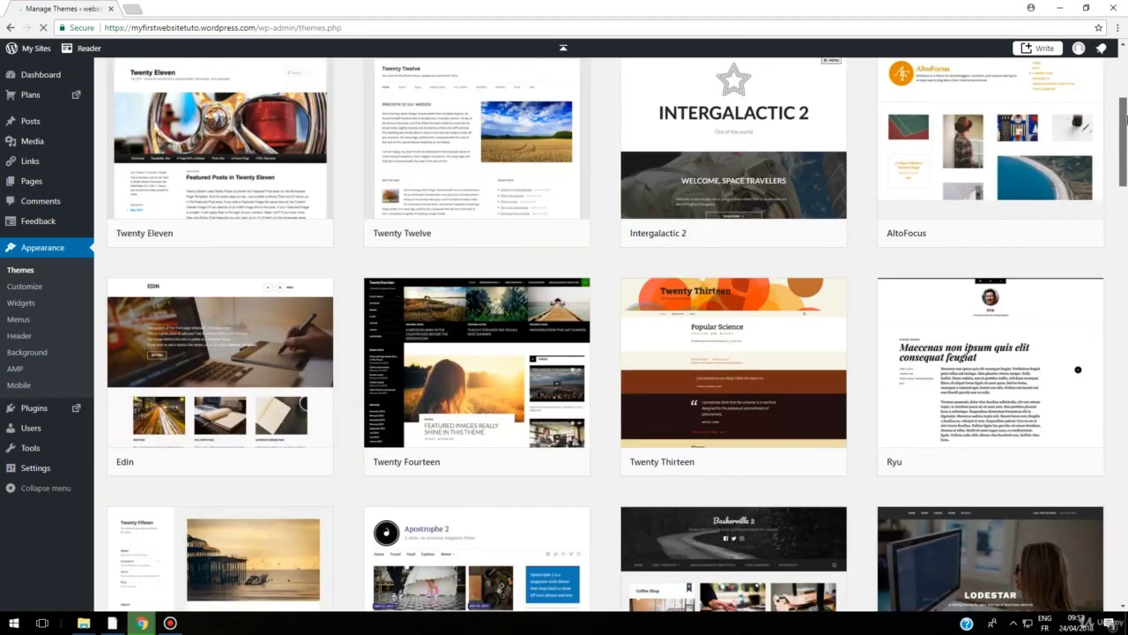
# Step: Filter the theme gallery to premium themes and browse the designs and their prices
pyautogui.click(1069, 115)
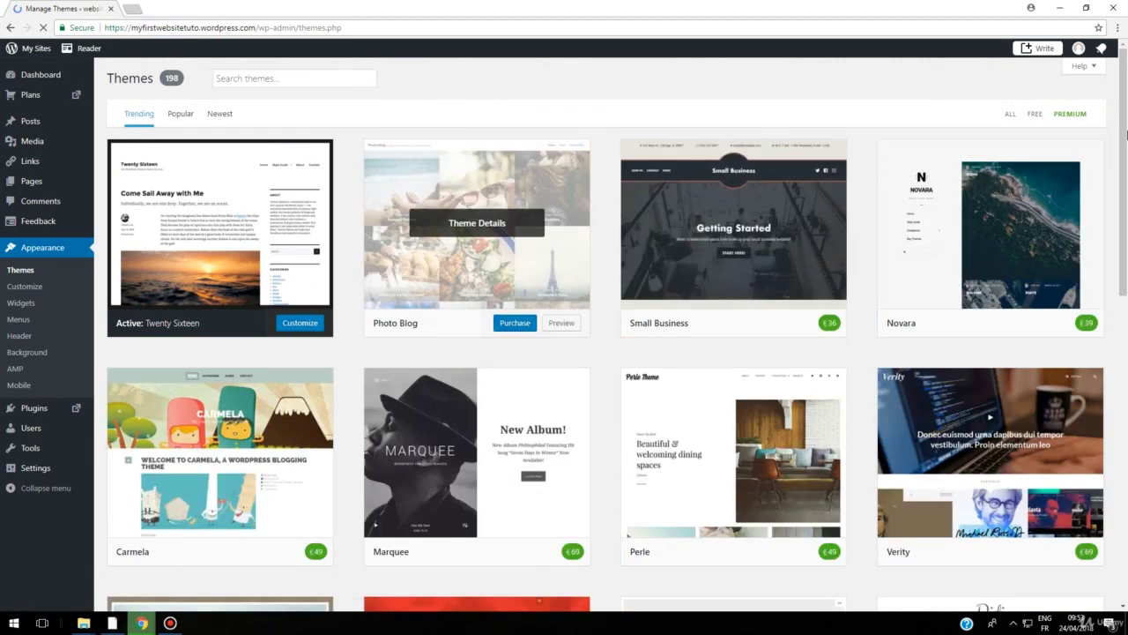
pyautogui.scroll(-6, 1127, 134)
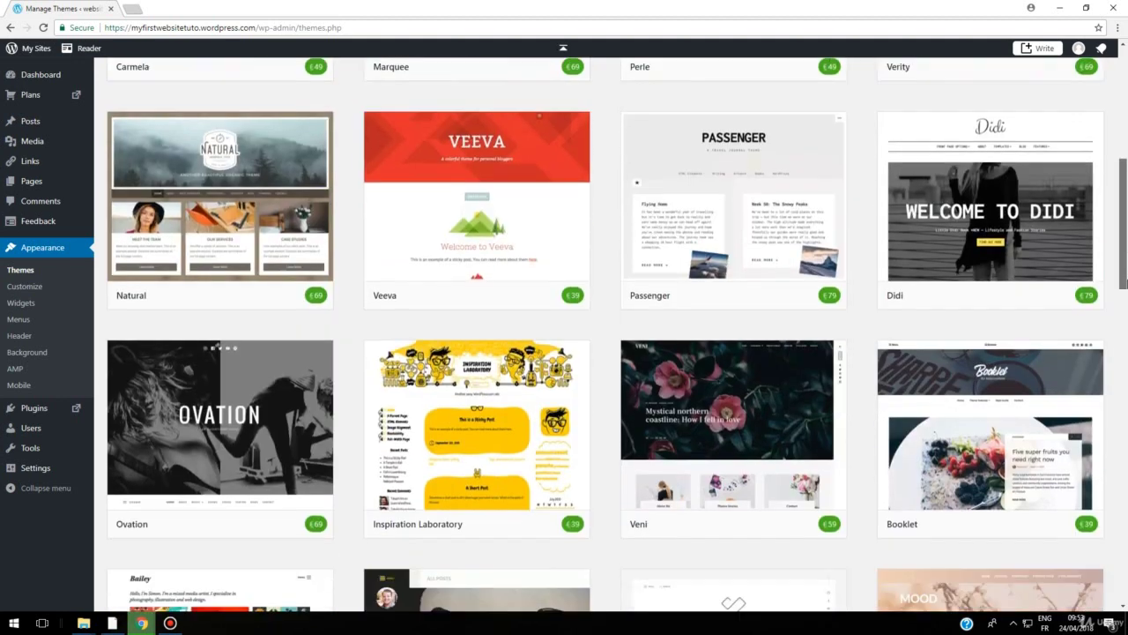
pyautogui.scroll(-5, 1125, 282)
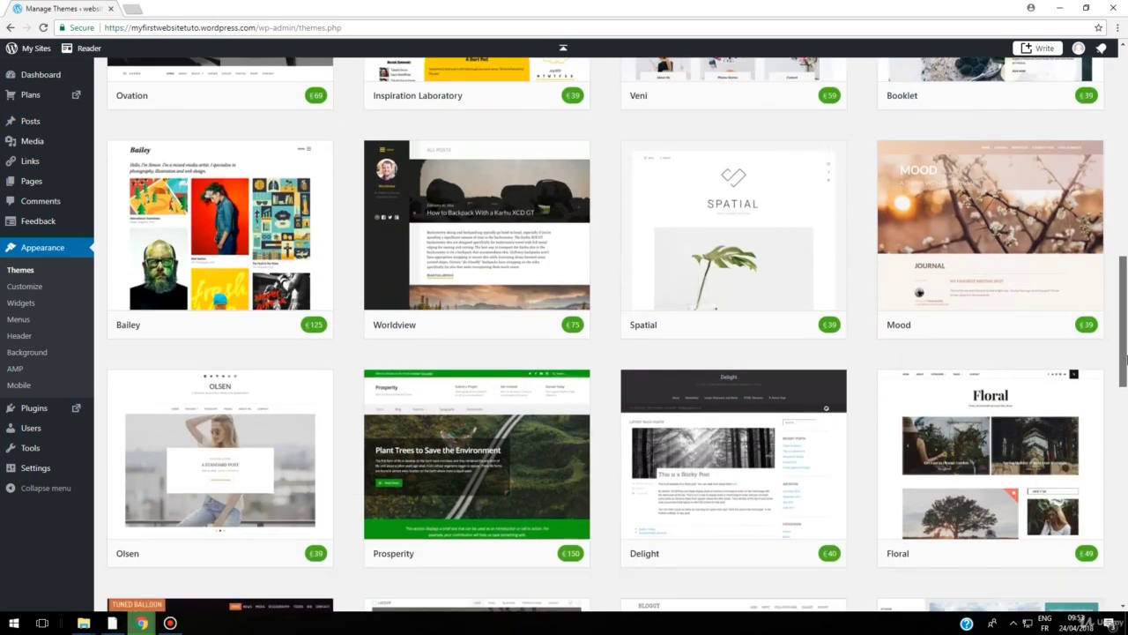
pyautogui.scroll(-4, 1126, 357)
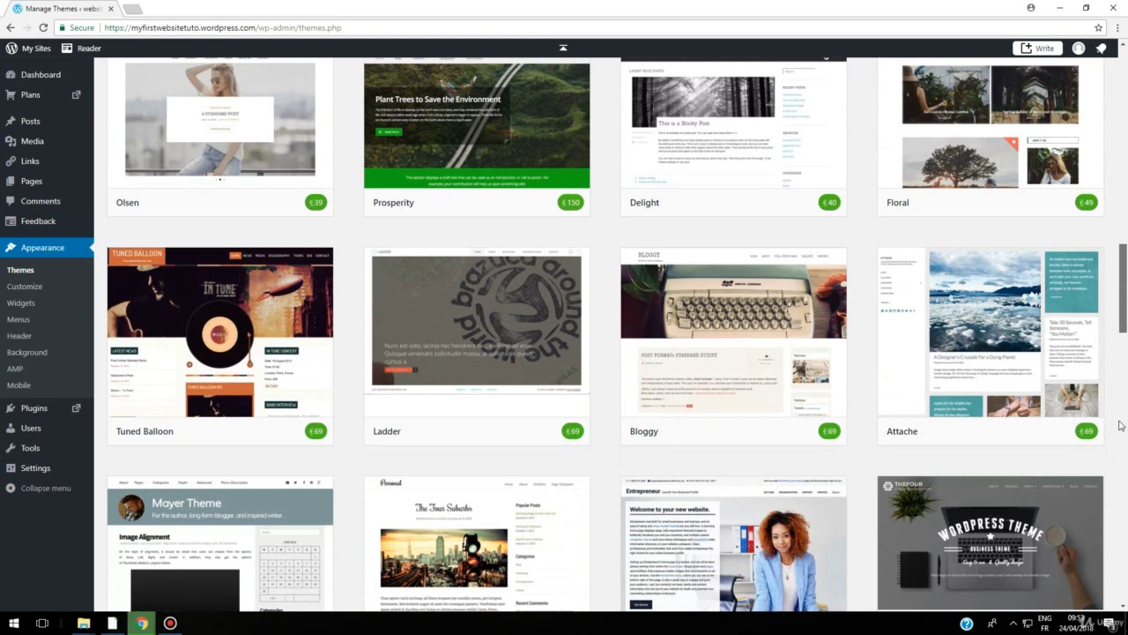
# Step: Filter the theme gallery back to free themes and look over the first designs
pyautogui.scroll(15, 1122, 425)
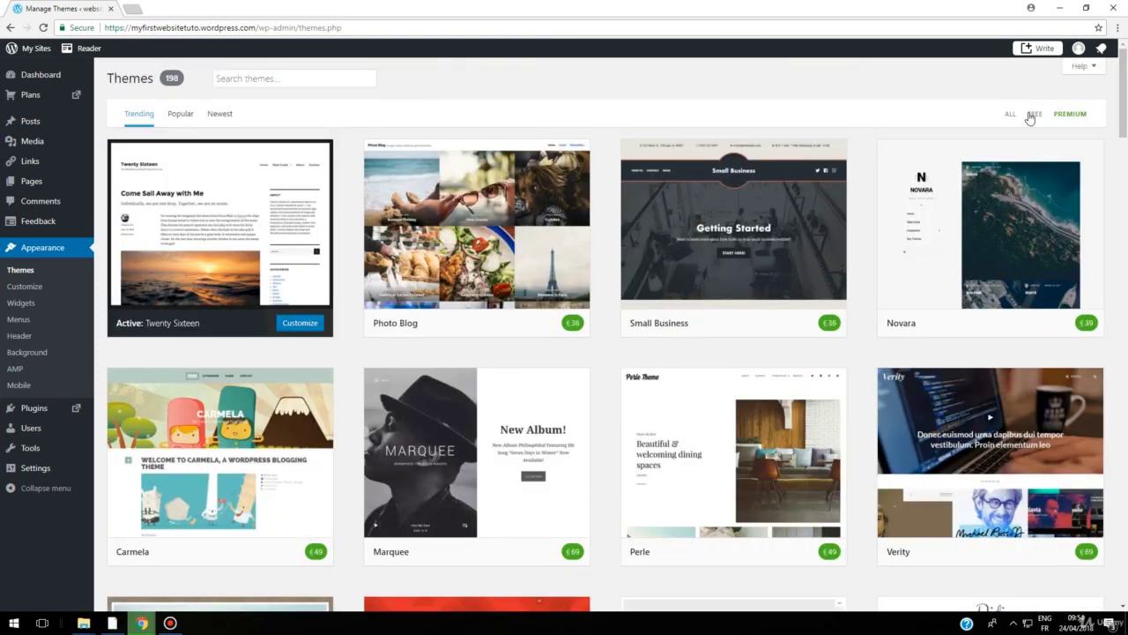
pyautogui.click(1033, 113)
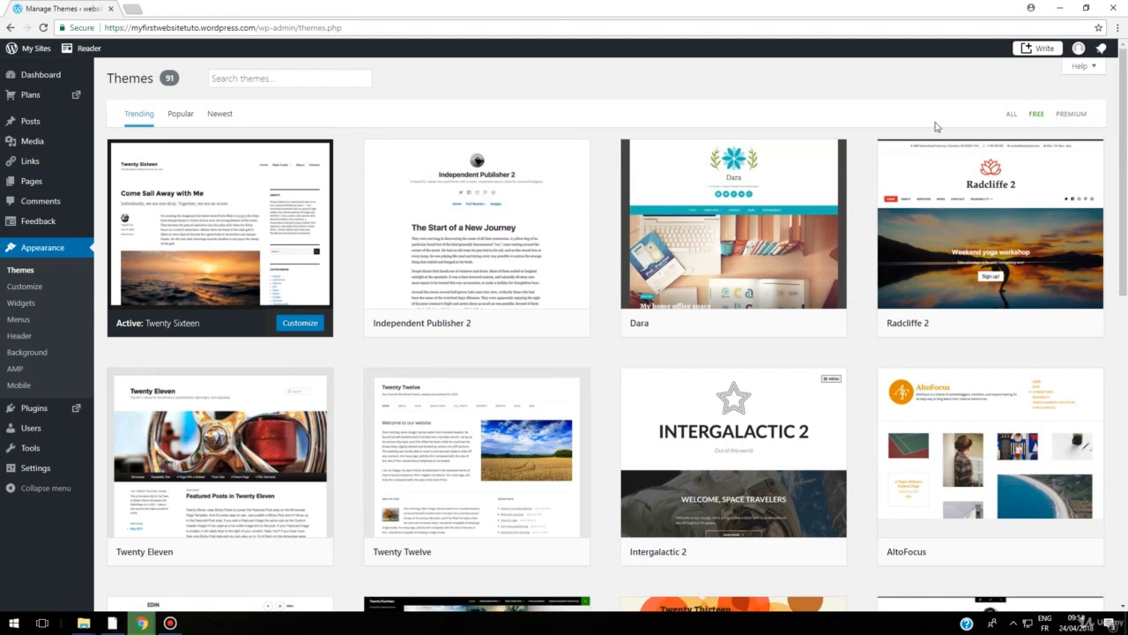
pyautogui.moveTo(255, 253)
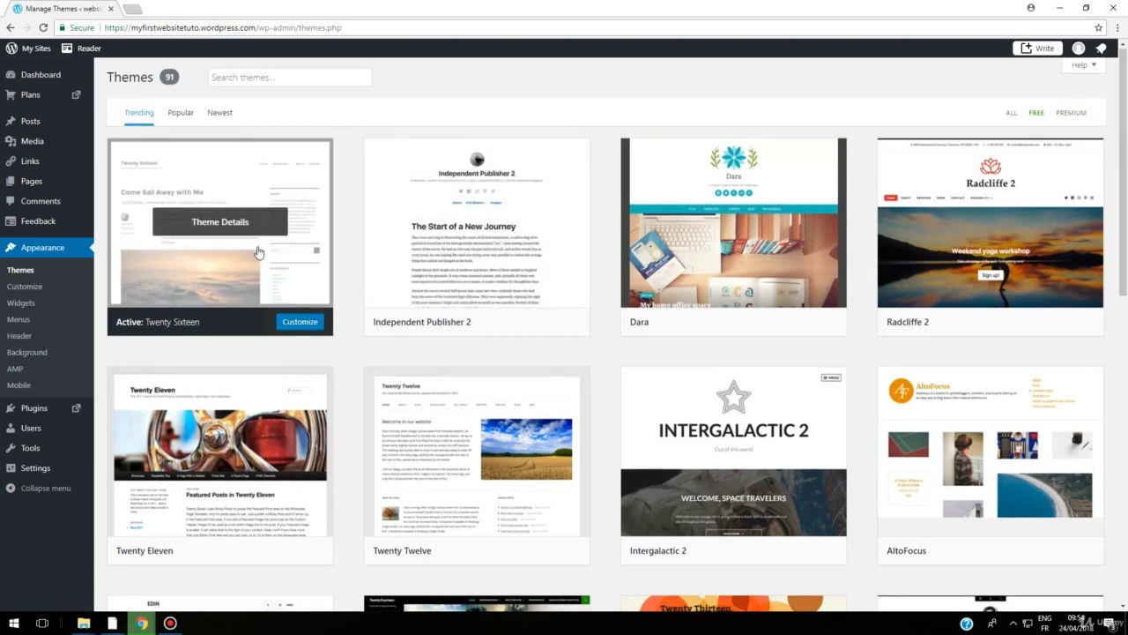
pyautogui.scroll(-2, 255, 253)
pyautogui.scroll(-2, 258, 253)
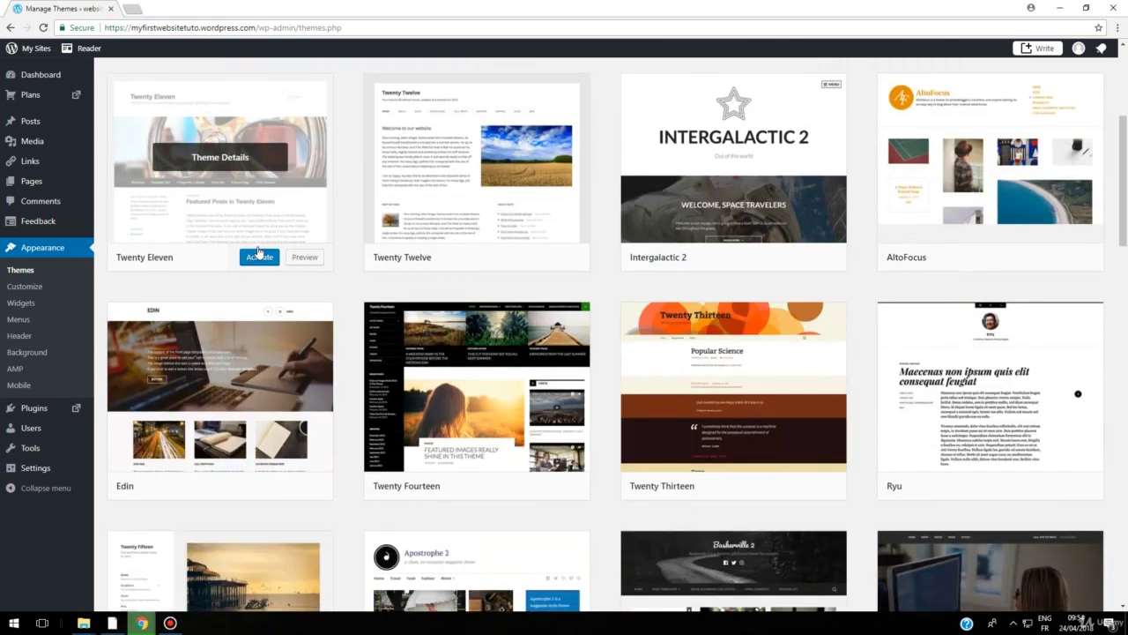
pyautogui.scroll(3, 546, 370)
pyautogui.scroll(2, 564, 342)
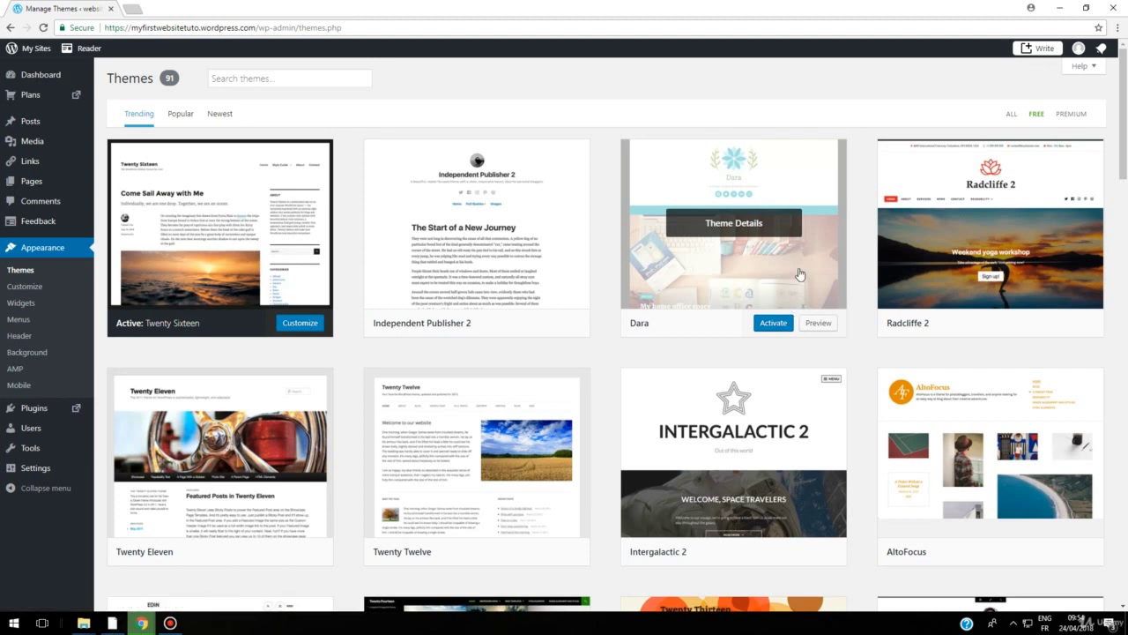
# Step: Preview the free Dara theme on the site, look through the page, and close the preview without activating it
pyautogui.click(818, 325)
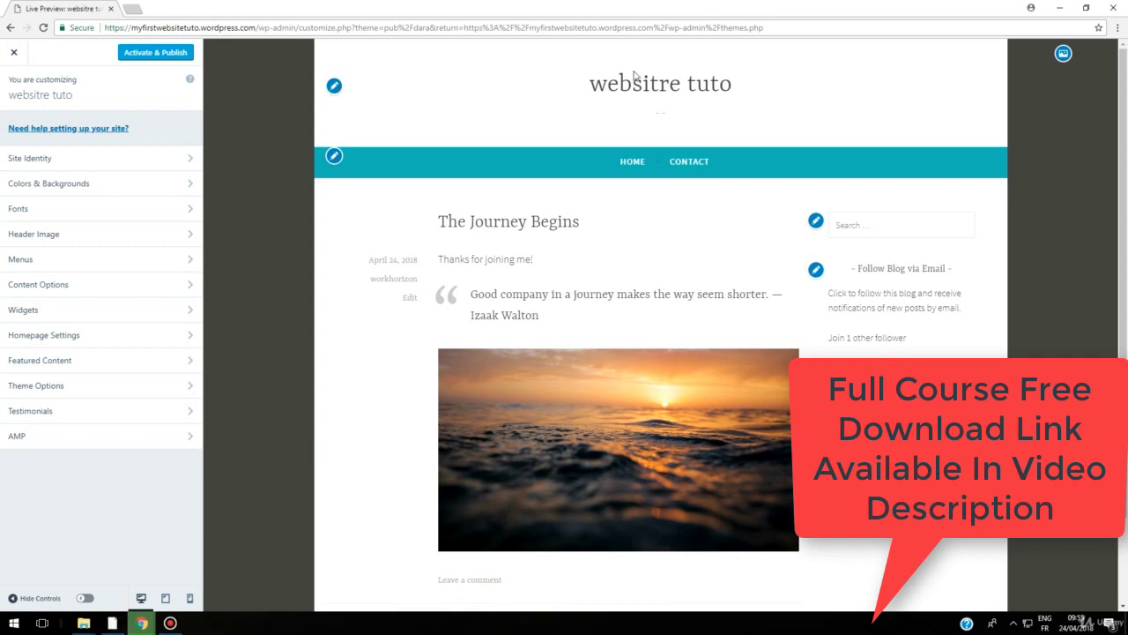
pyautogui.scroll(-2, 675, 184)
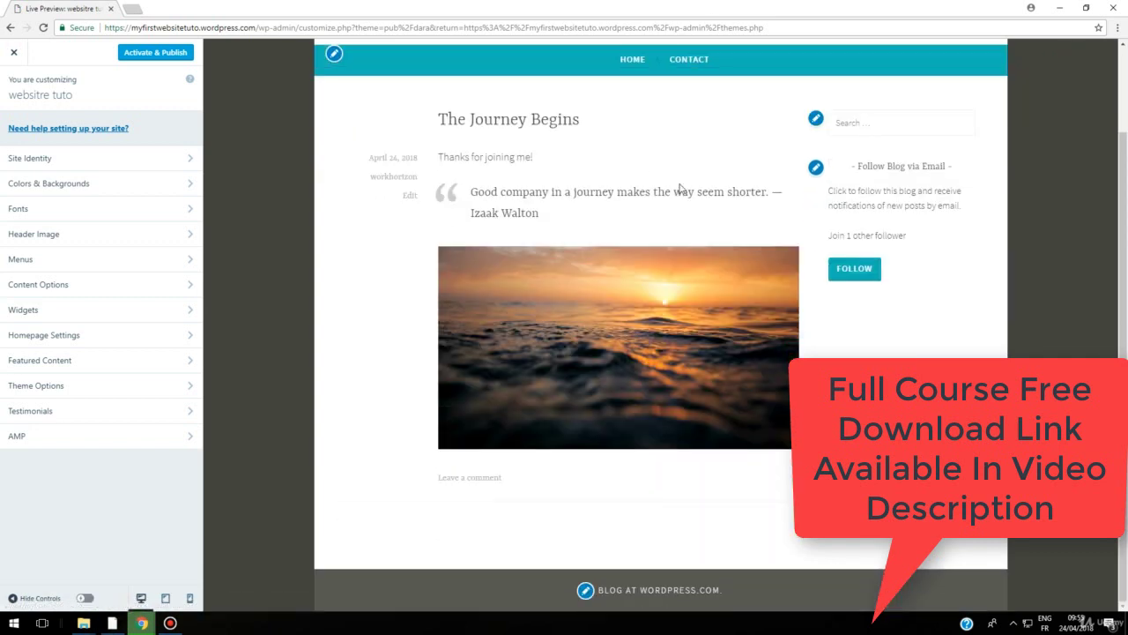
pyautogui.scroll(1, 680, 188)
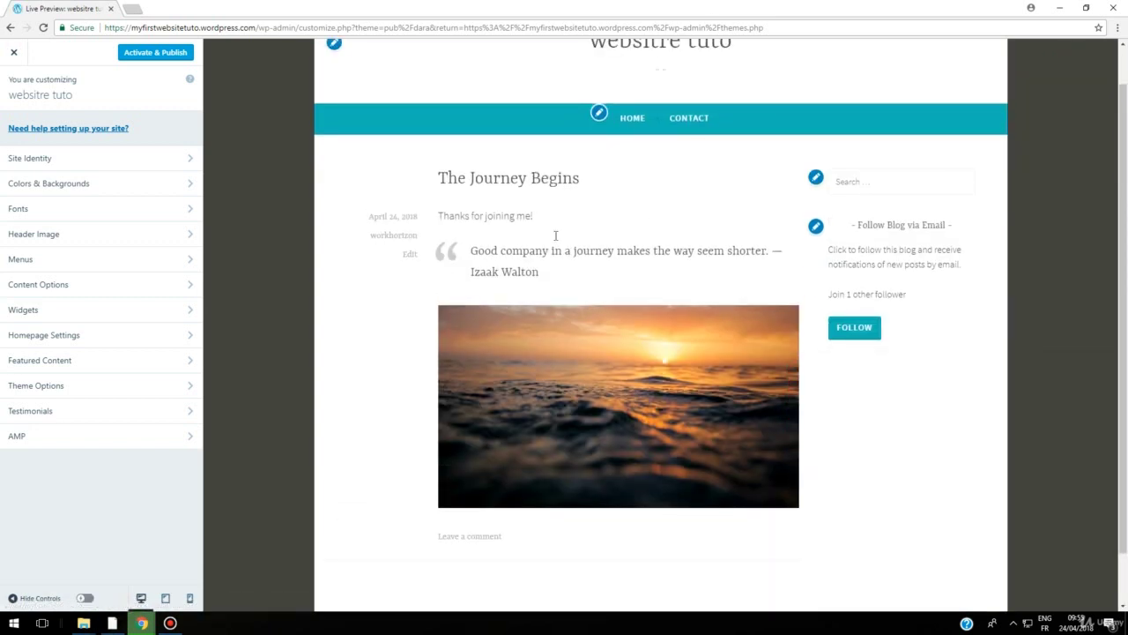
pyautogui.scroll(-1, 548, 232)
pyautogui.scroll(2, 543, 230)
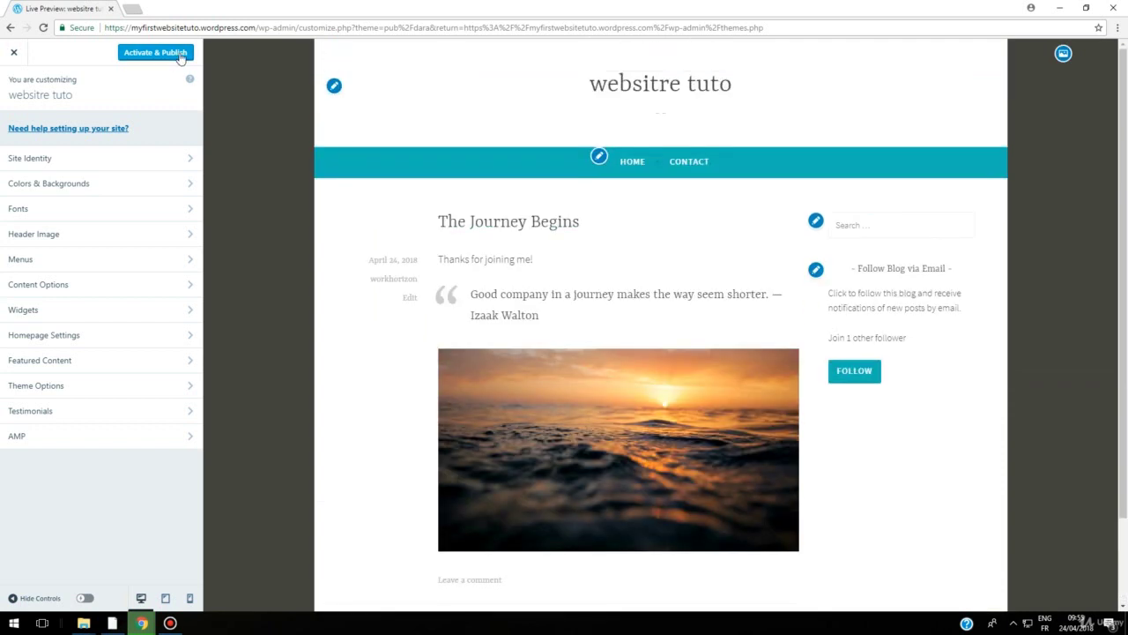
pyautogui.click(14, 57)
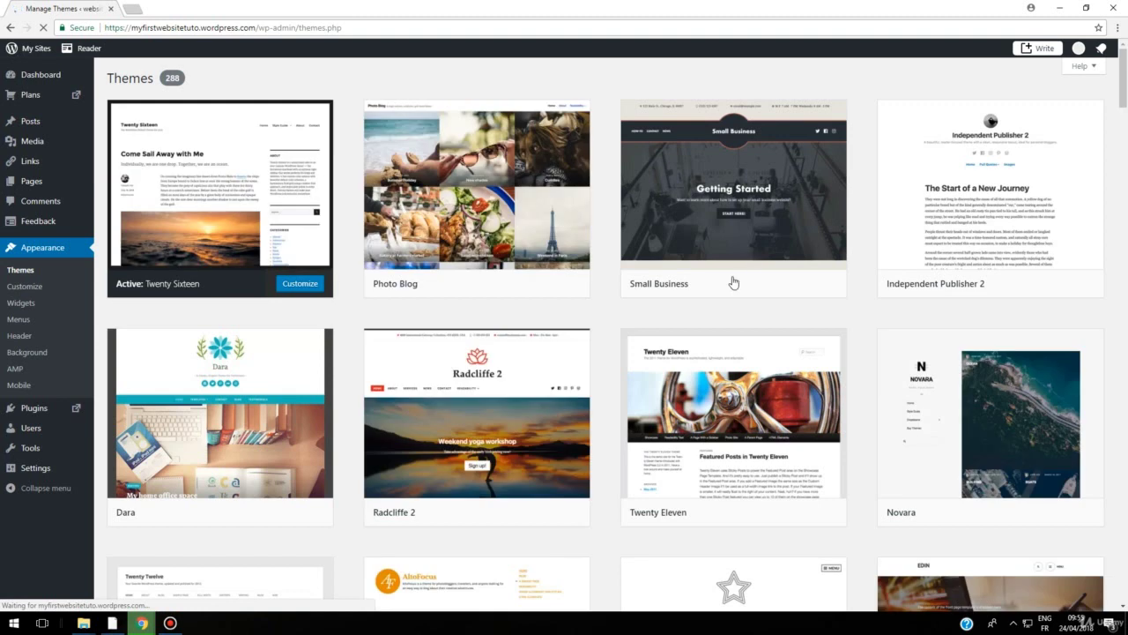
# Step: Browse the unfiltered theme gallery and compare the designs on offer
pyautogui.scroll(-1, 688, 283)
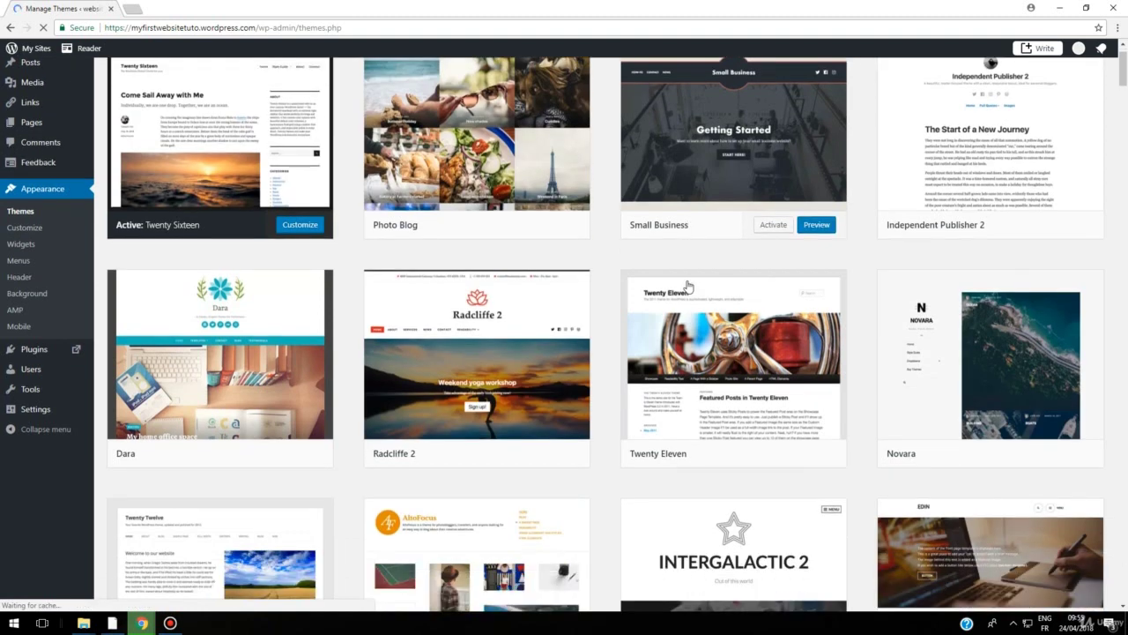
pyautogui.scroll(-4, 687, 286)
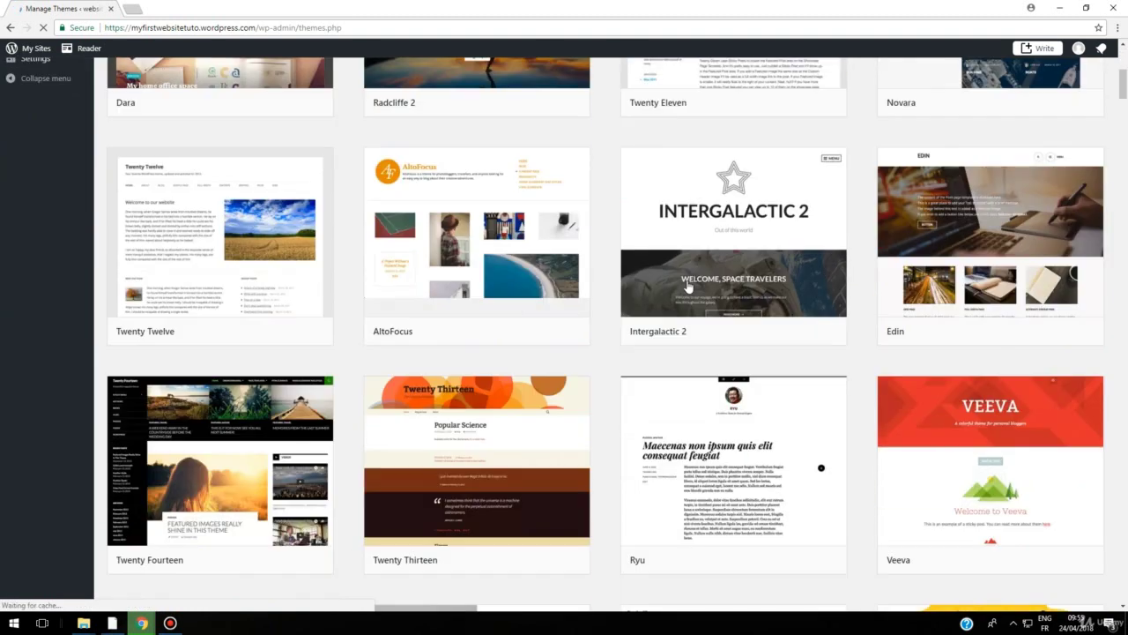
pyautogui.scroll(-4, 688, 284)
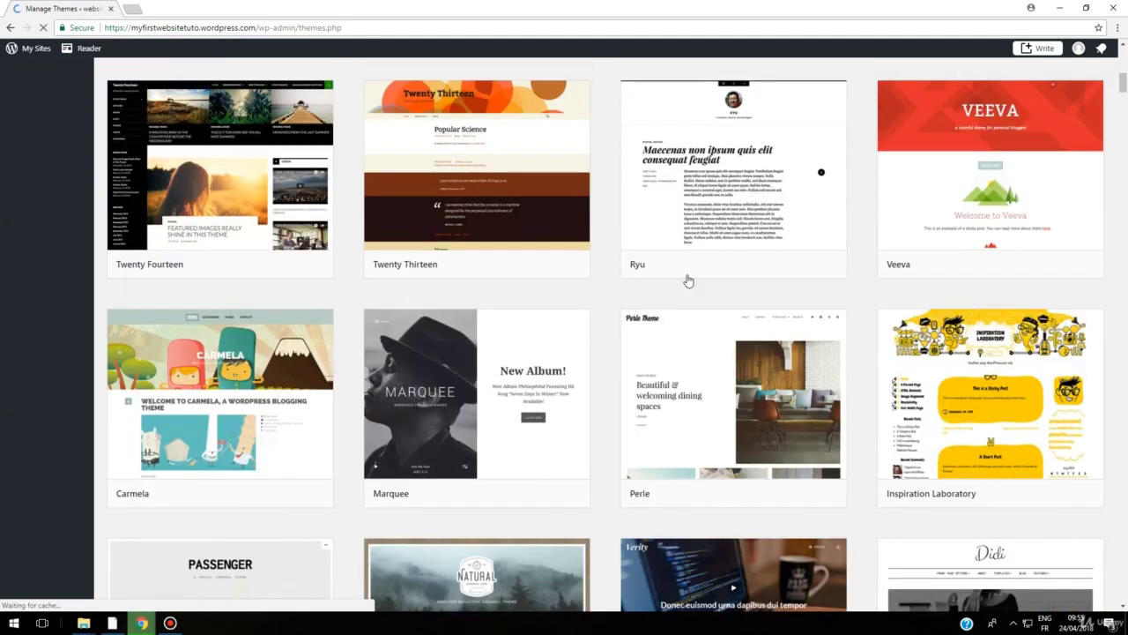
pyautogui.scroll(-1, 689, 281)
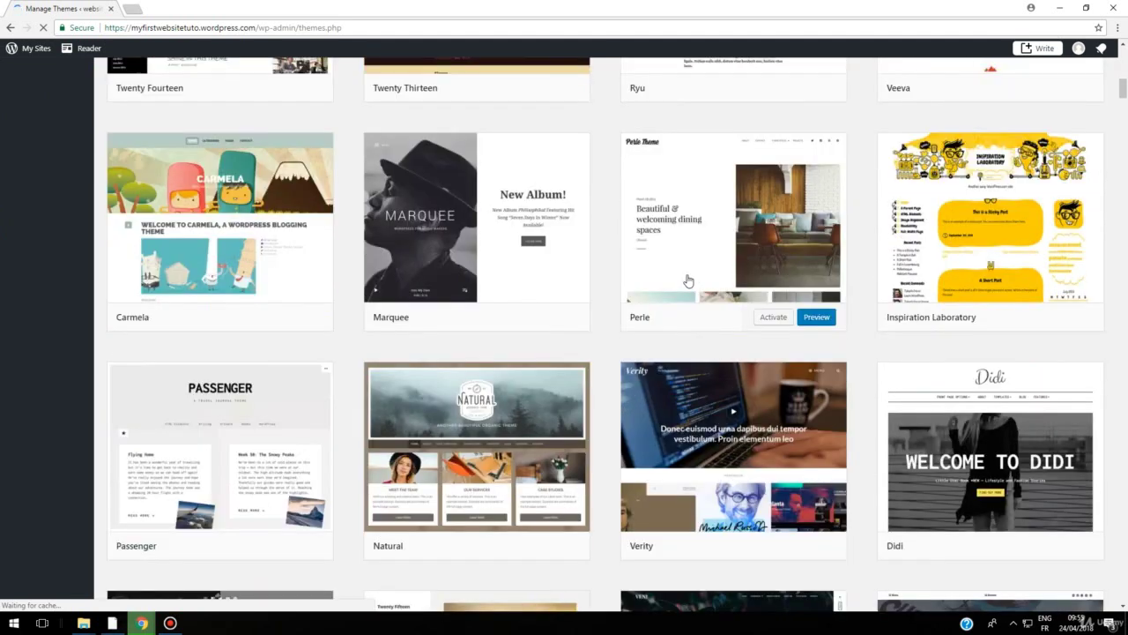
pyautogui.scroll(-4, 689, 280)
pyautogui.scroll(-2, 689, 280)
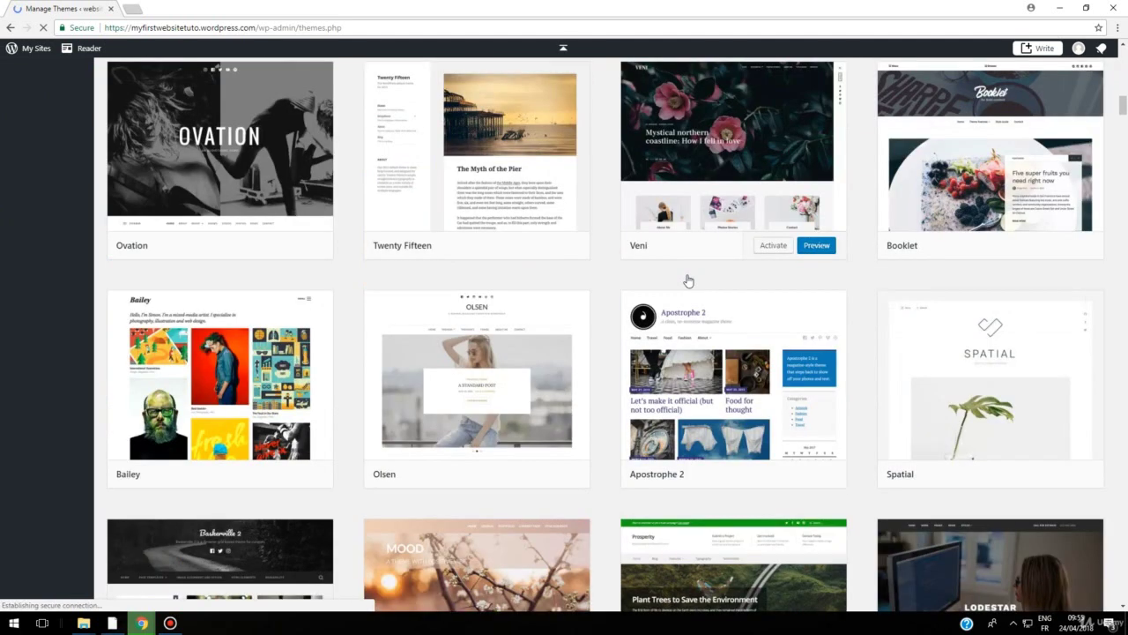
pyautogui.scroll(-4, 688, 281)
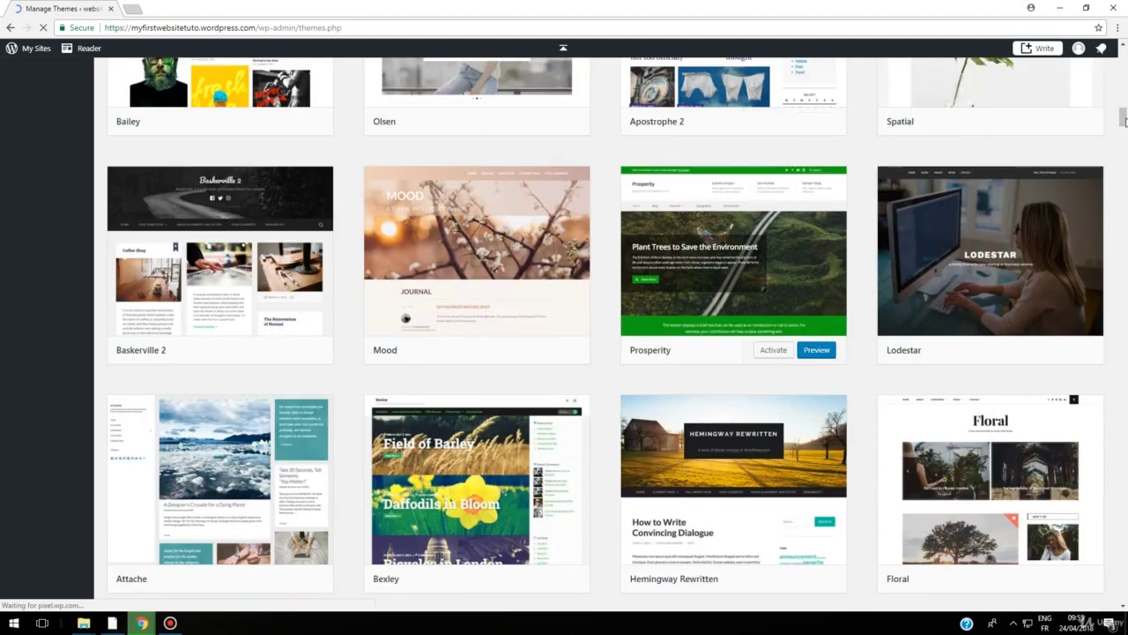
pyautogui.scroll(4, 1122, 65)
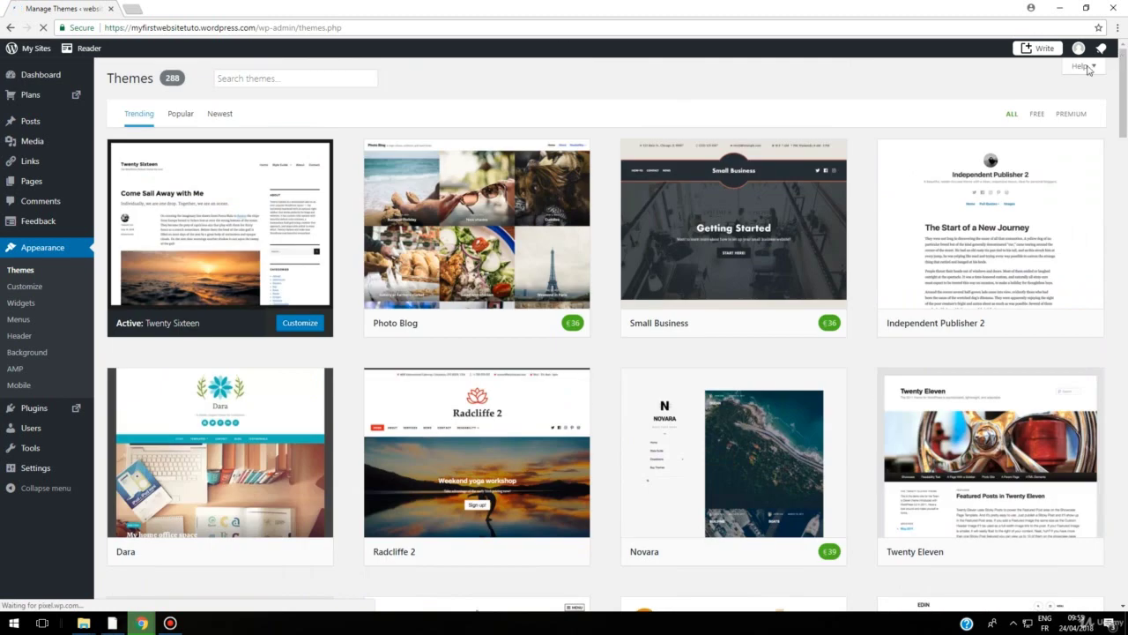
# Step: Filter the gallery to free themes, activate the Karuna theme from its details, and dismiss the thank-you dialog
pyautogui.click(1034, 113)
pyautogui.scroll(-4, 681, 283)
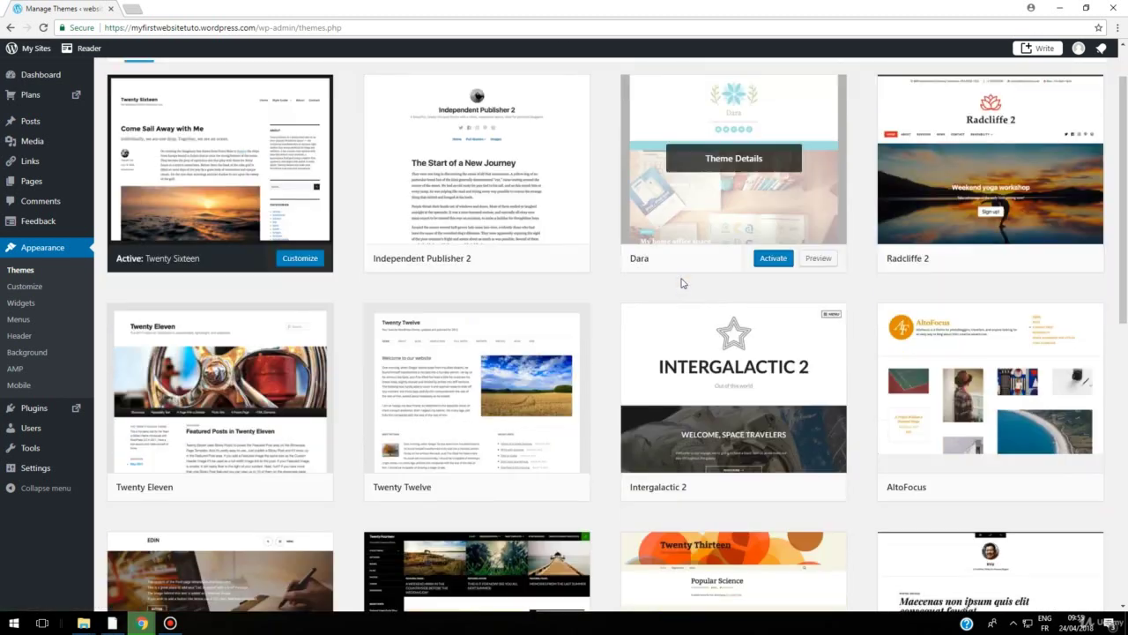
pyautogui.scroll(-5, 681, 283)
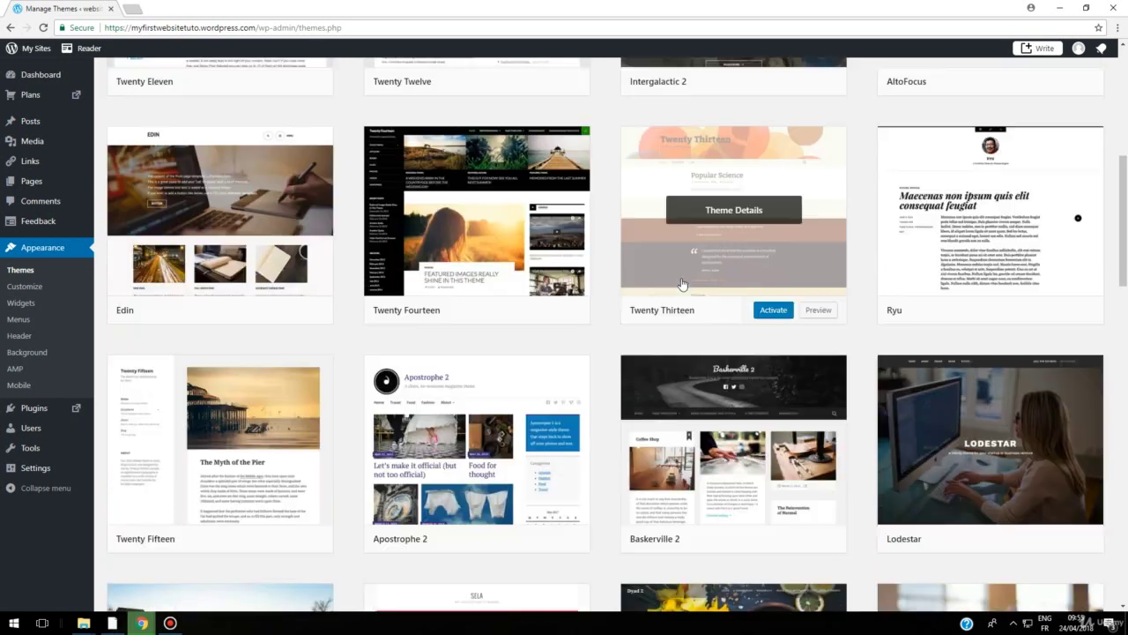
pyautogui.scroll(-3, 681, 284)
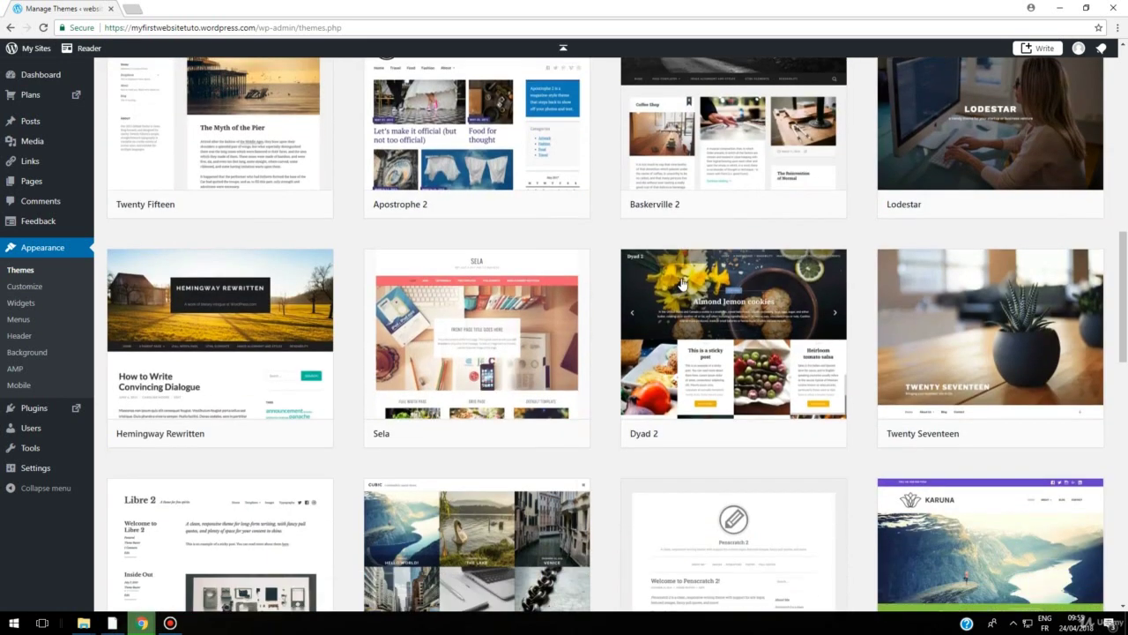
pyautogui.scroll(-1, 681, 284)
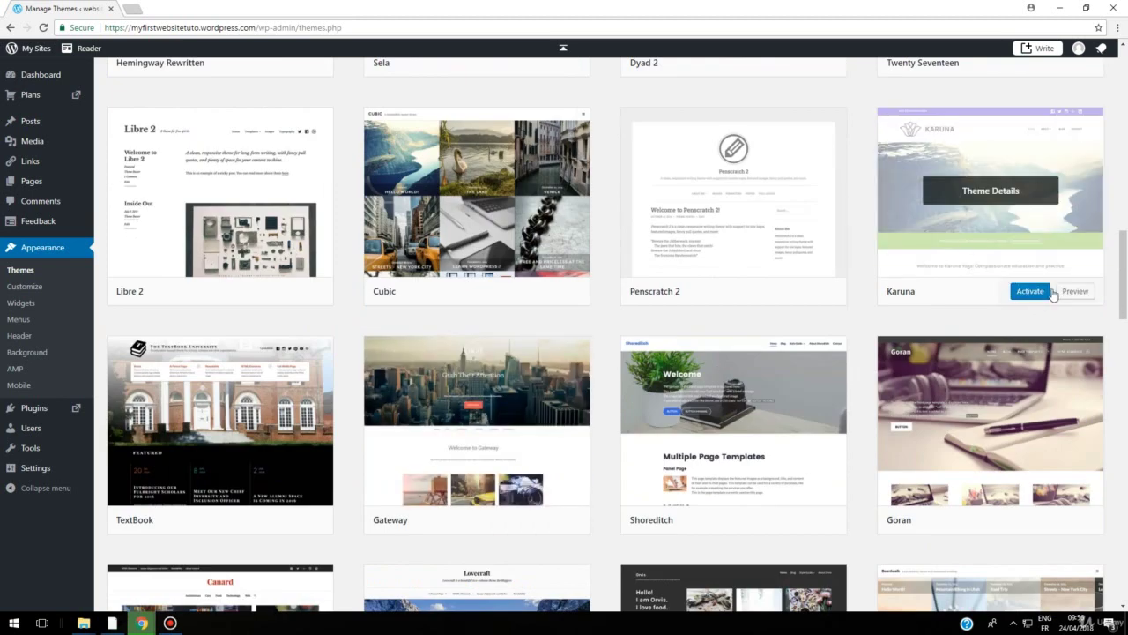
pyautogui.click(1003, 200)
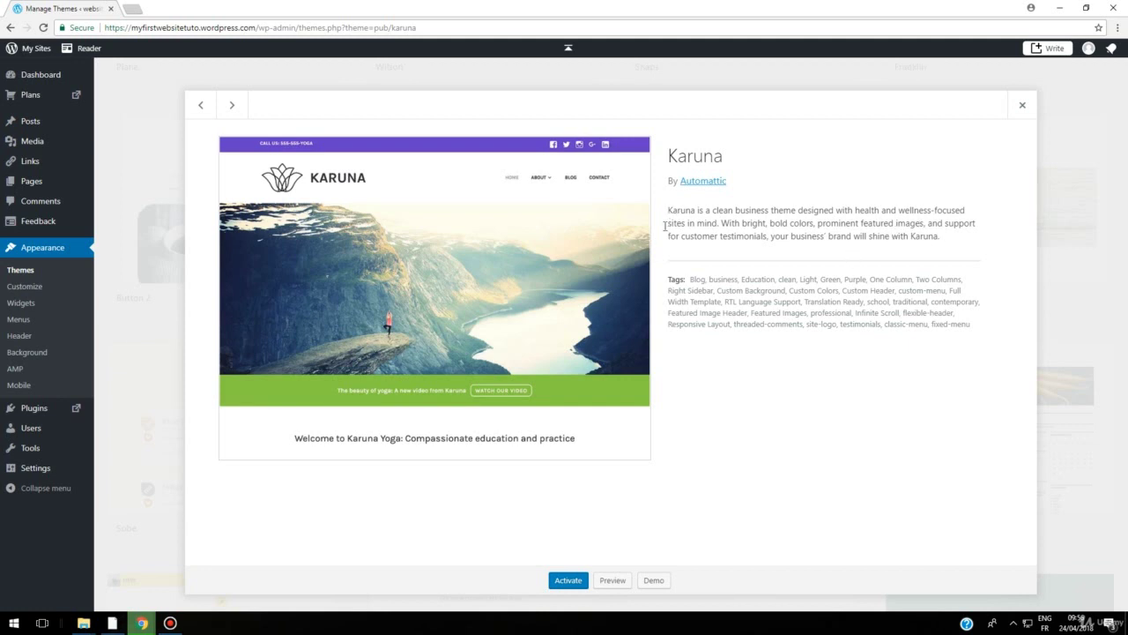
pyautogui.click(573, 580)
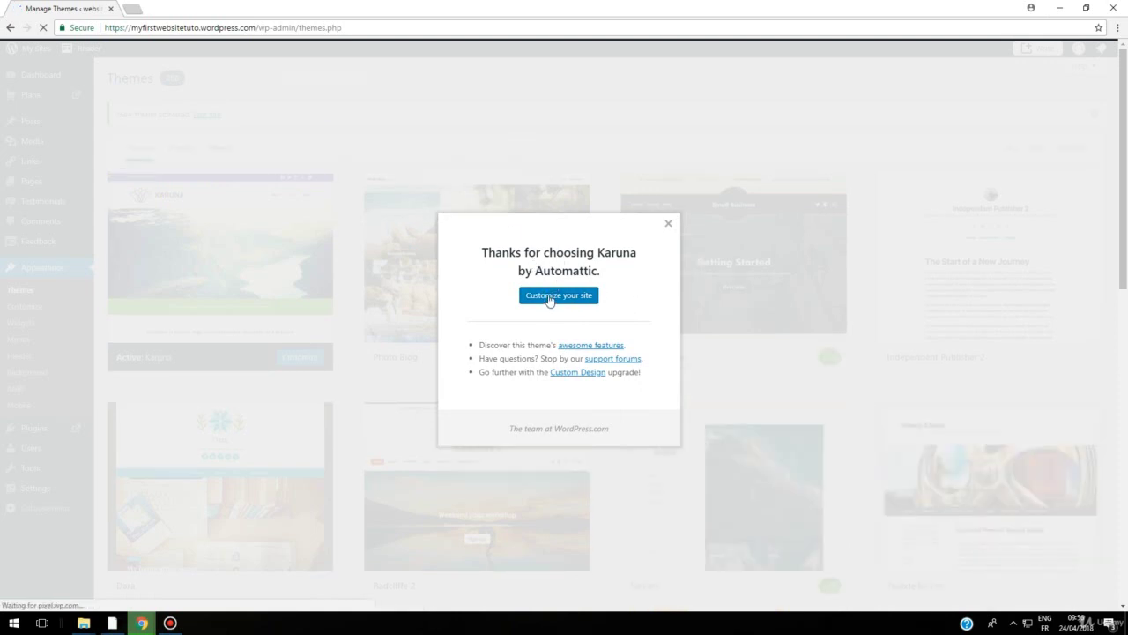
pyautogui.click(672, 218)
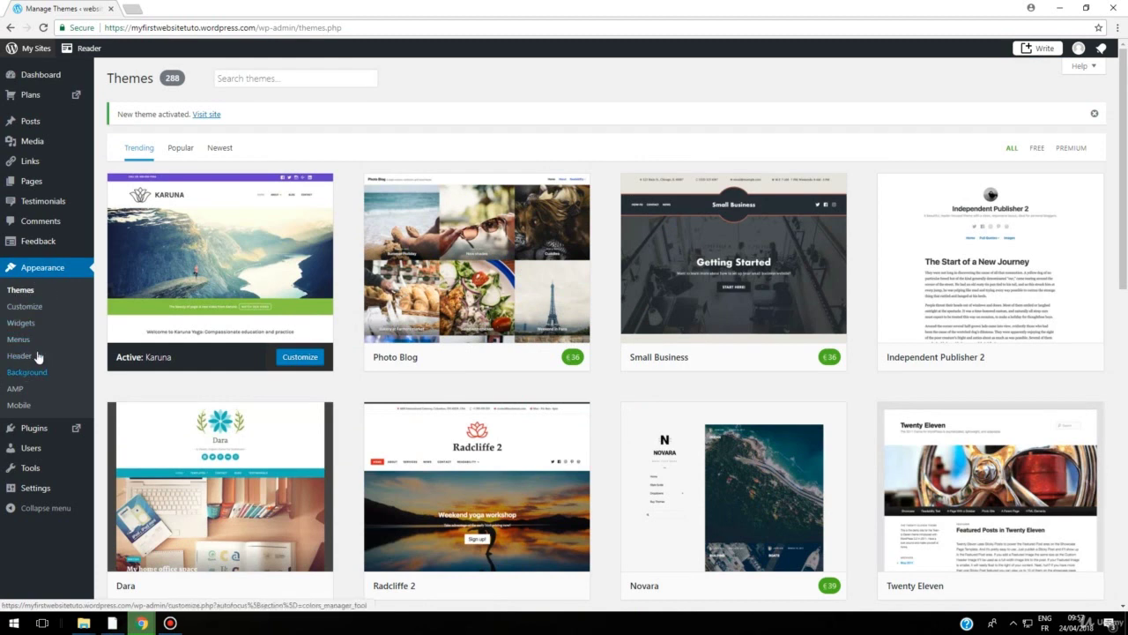
# Step: Open the site customizer for the active Karuna theme and go to its Site Identity settings
pyautogui.click(31, 310)
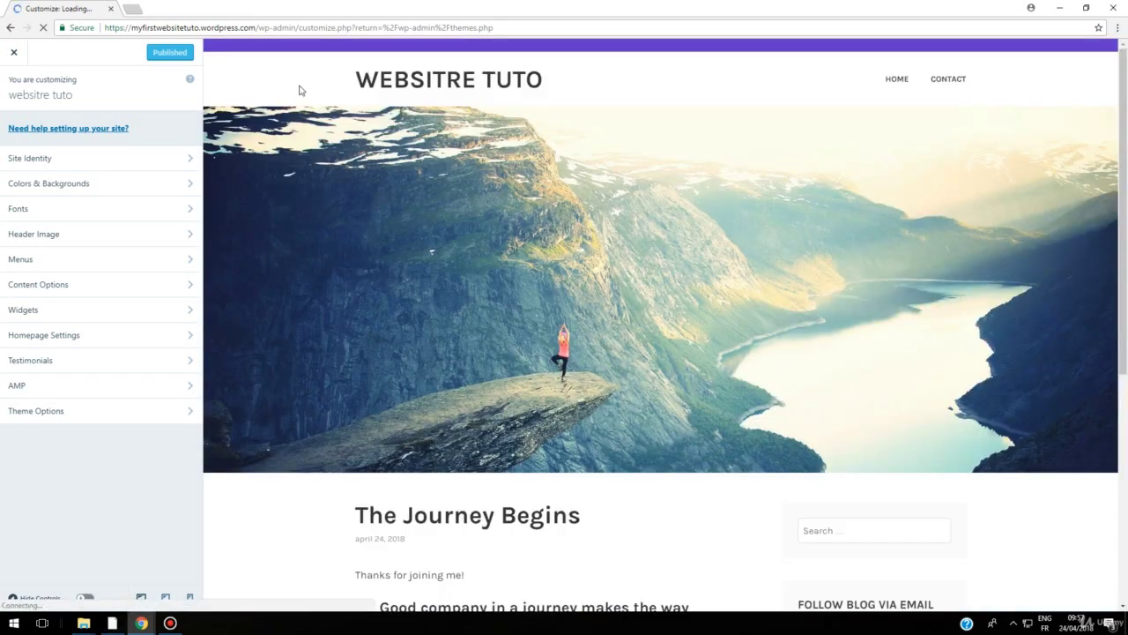
pyautogui.click(24, 159)
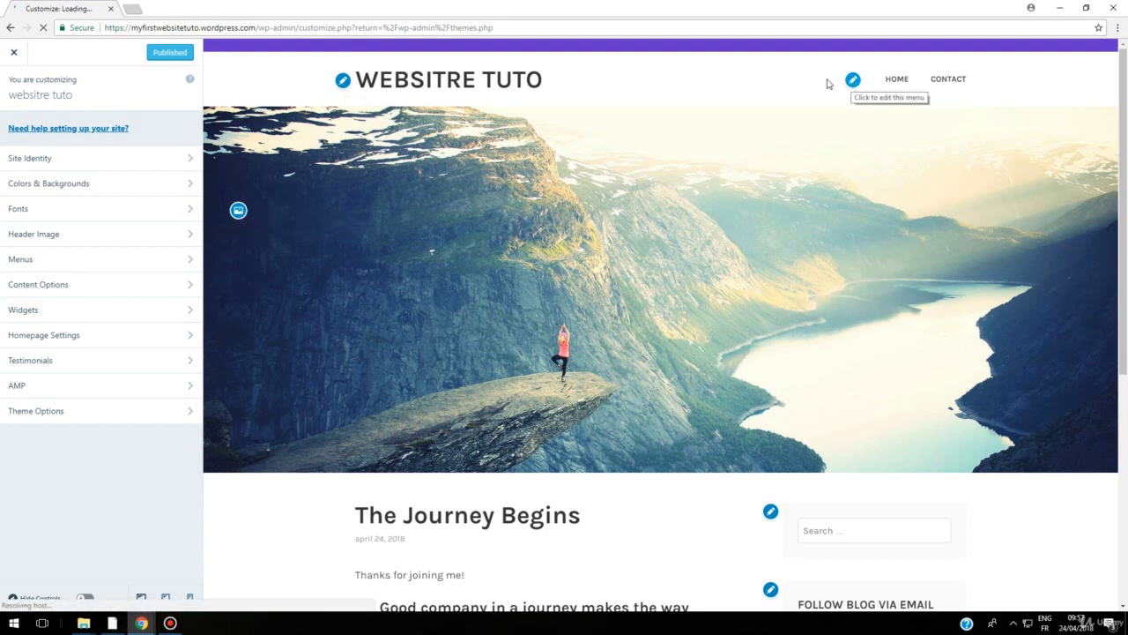
pyautogui.scroll(-2, 543, 199)
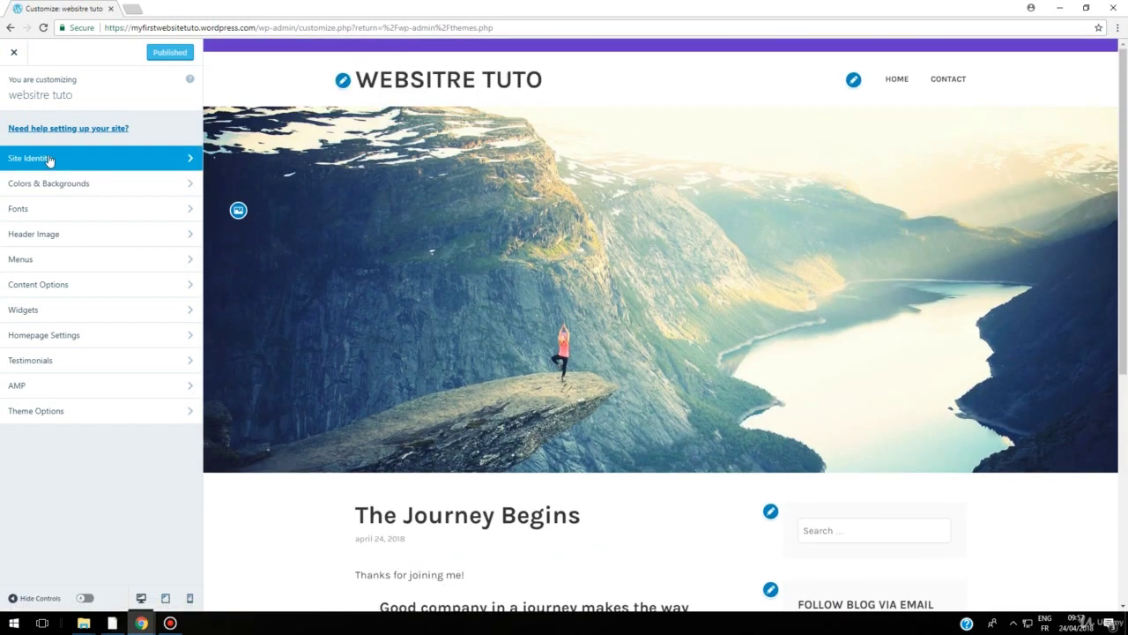
pyautogui.click(50, 160)
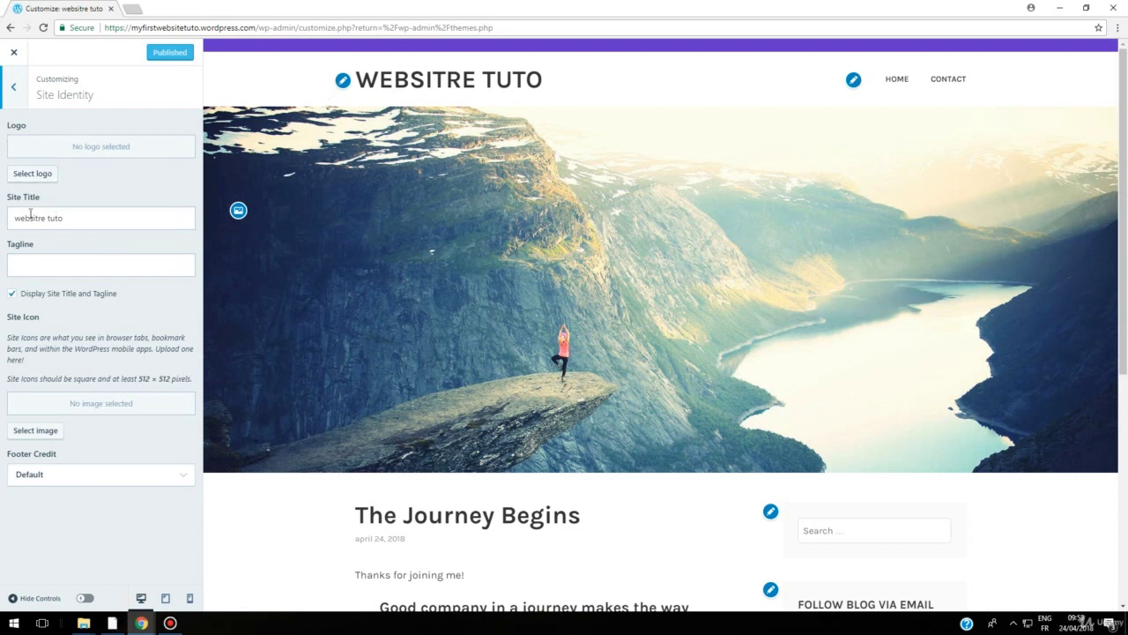
# Step: Change the site title to "Wesbite tutorial", leave the tagline empty, and publish the change
pyautogui.click(344, 83)
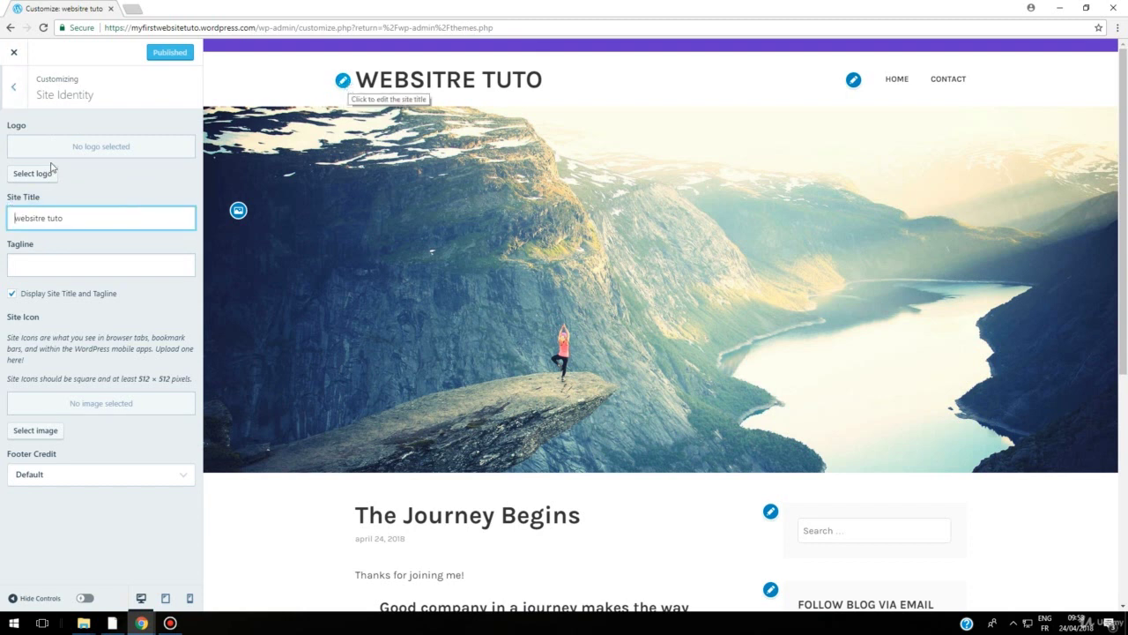
pyautogui.moveTo(78, 218); pyautogui.dragTo(3, 220)
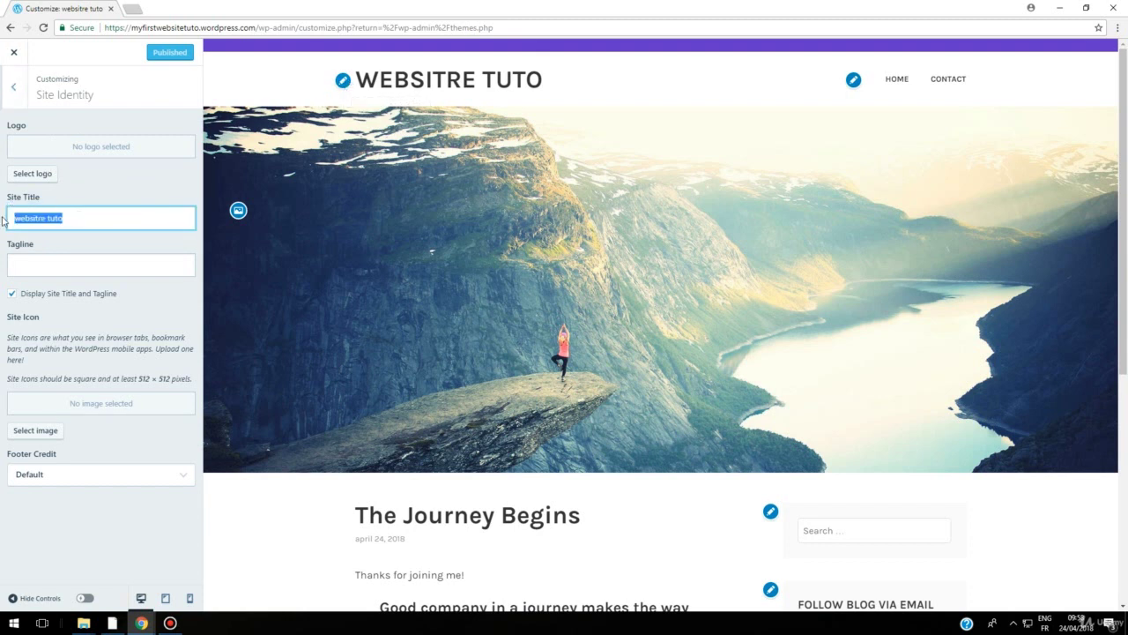
pyautogui.write('Website ')
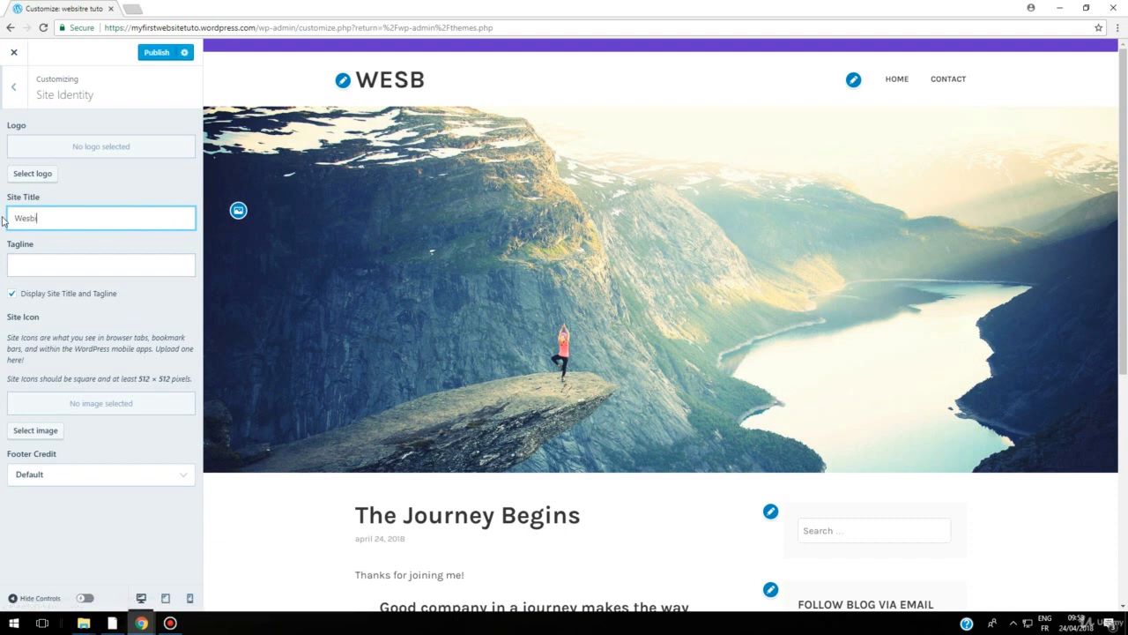
pyautogui.write('tut')
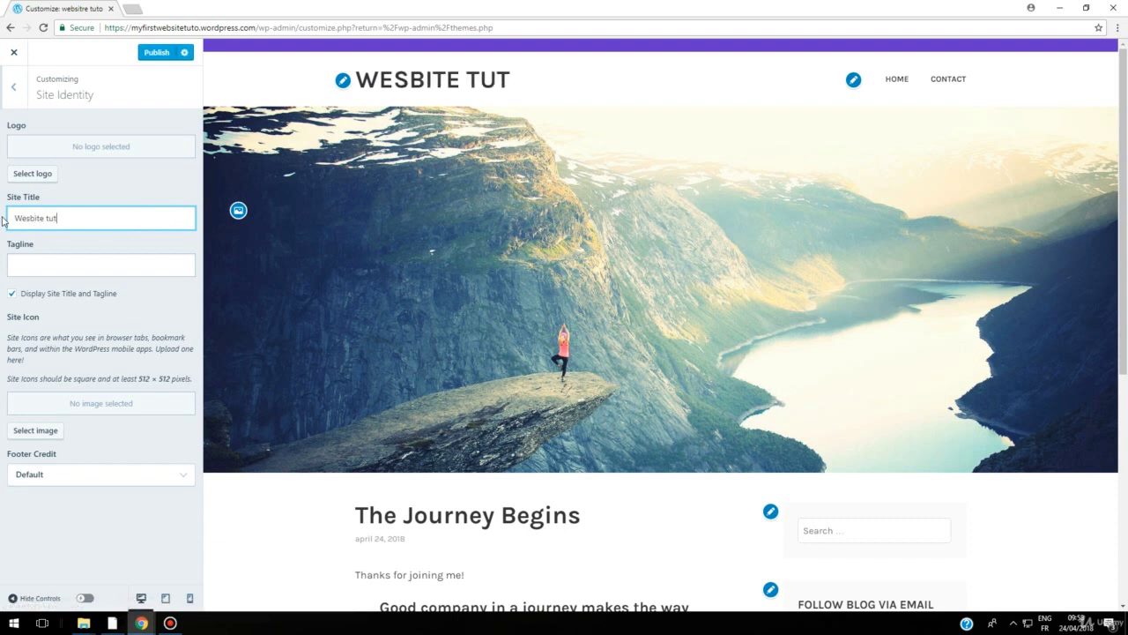
pyautogui.write('orial')
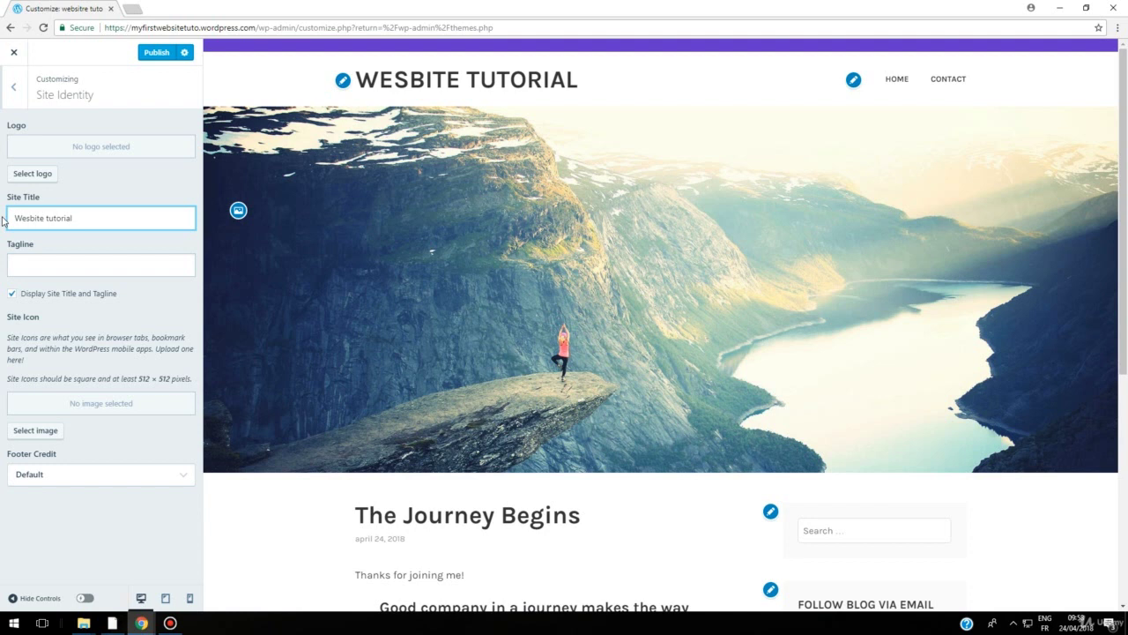
pyautogui.click(98, 256)
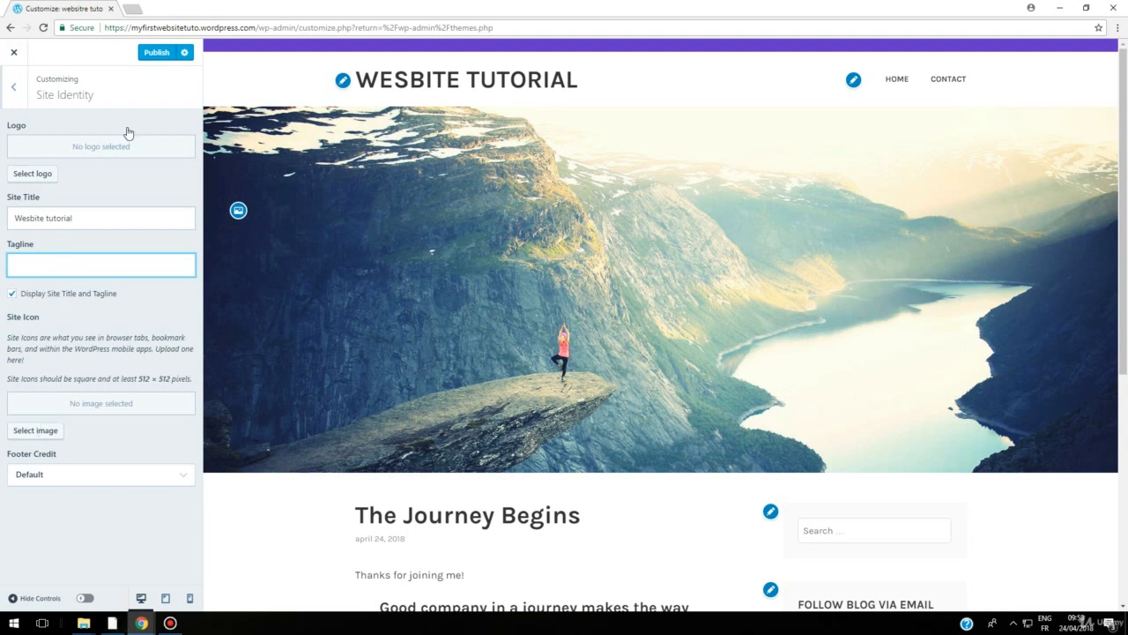
pyautogui.click(156, 55)
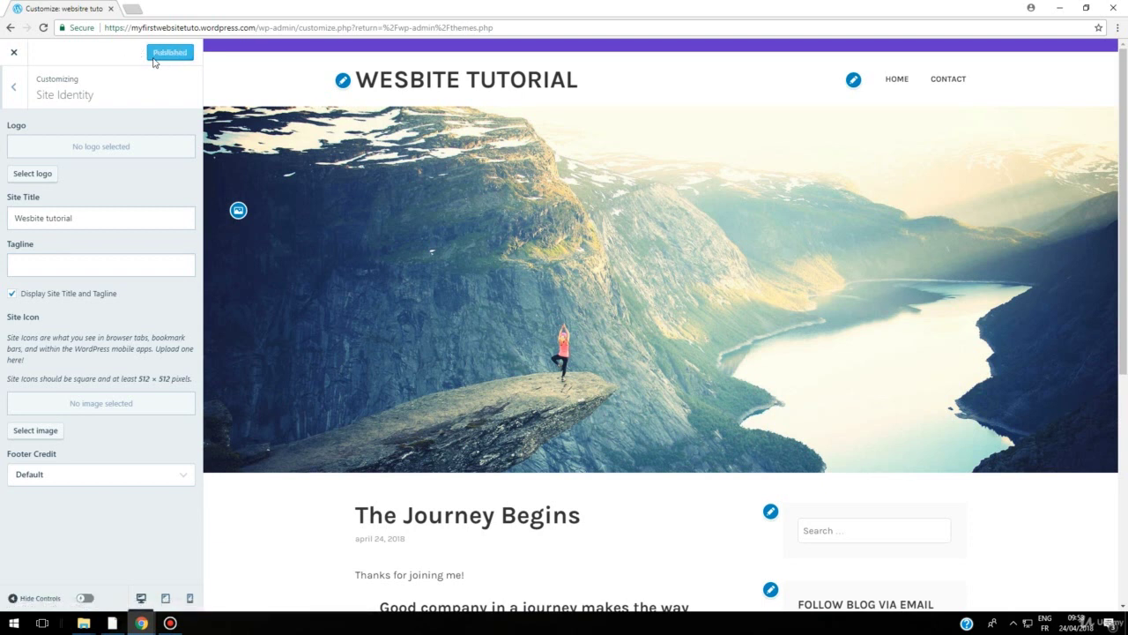
# Step: Open the Colors & Backgrounds settings and look at the background's palette and image options
pyautogui.click(13, 87)
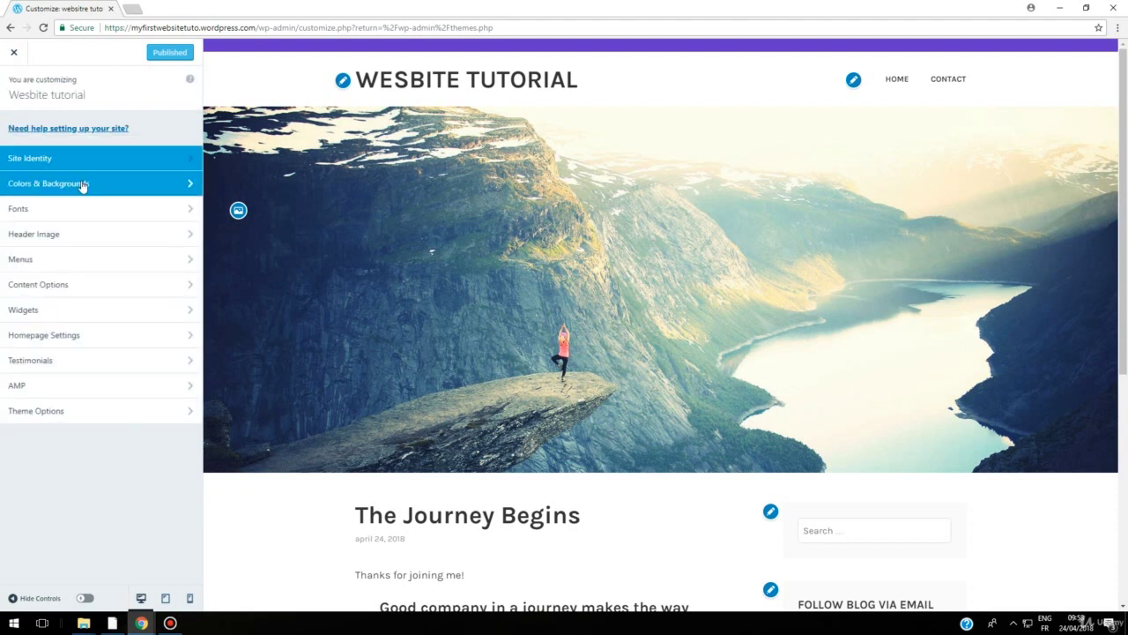
pyautogui.click(82, 184)
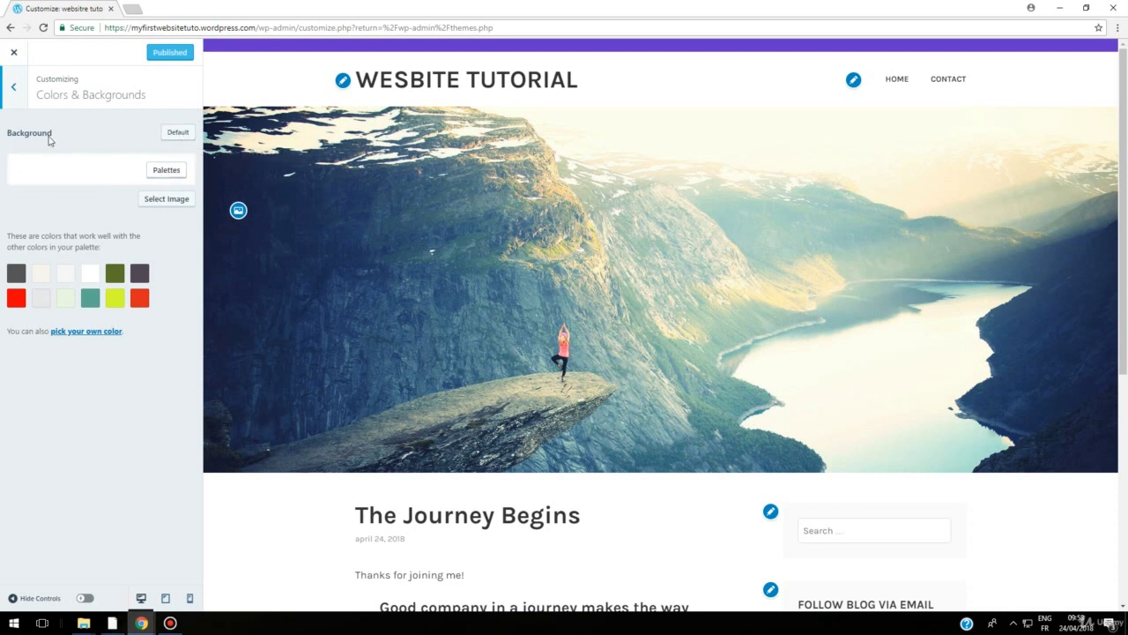
pyautogui.click(167, 172)
pyautogui.click(152, 177)
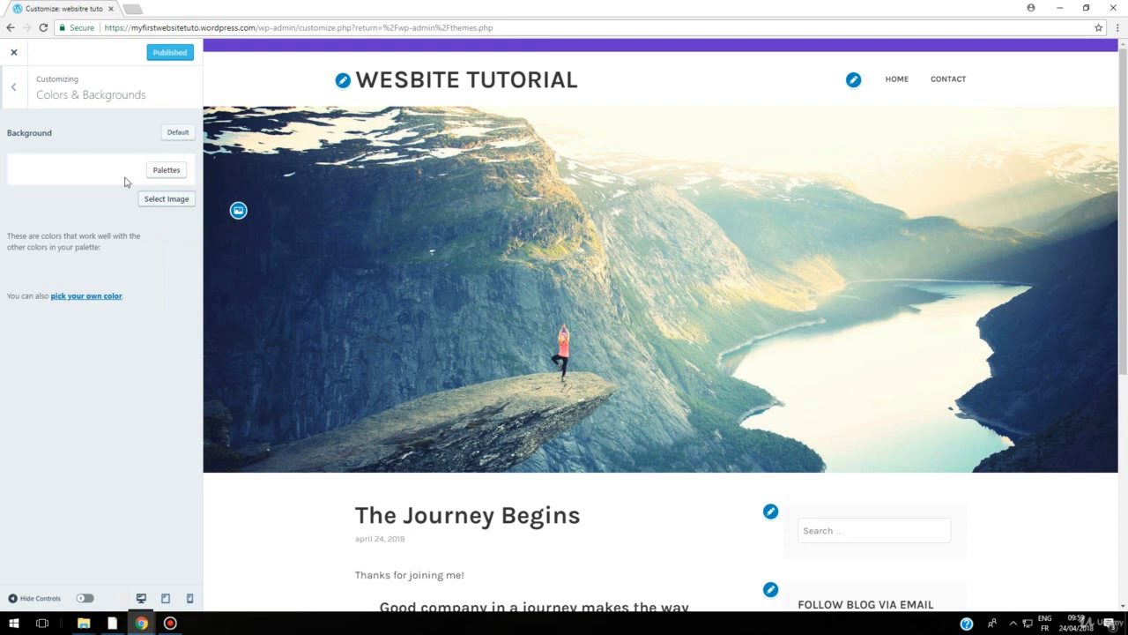
pyautogui.click(153, 196)
pyautogui.click(1096, 75)
# Step: Set the site background to the custom light blue color #87d7e7 and check it in the page preview
pyautogui.click(92, 297)
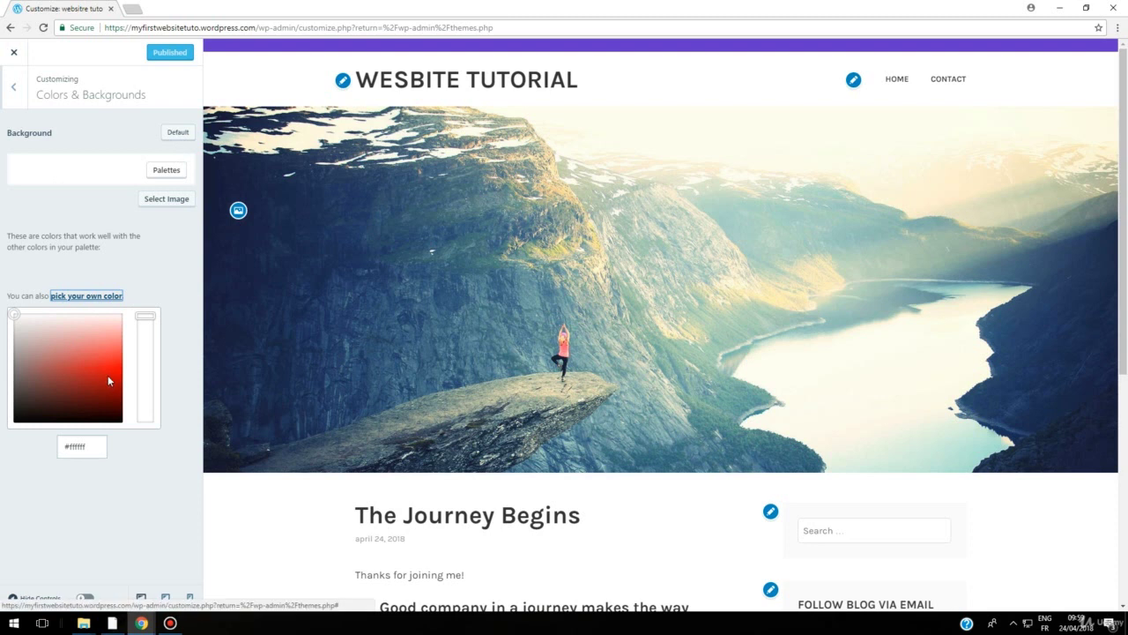
pyautogui.click(107, 374)
pyautogui.moveTo(125, 354); pyautogui.dragTo(143, 415)
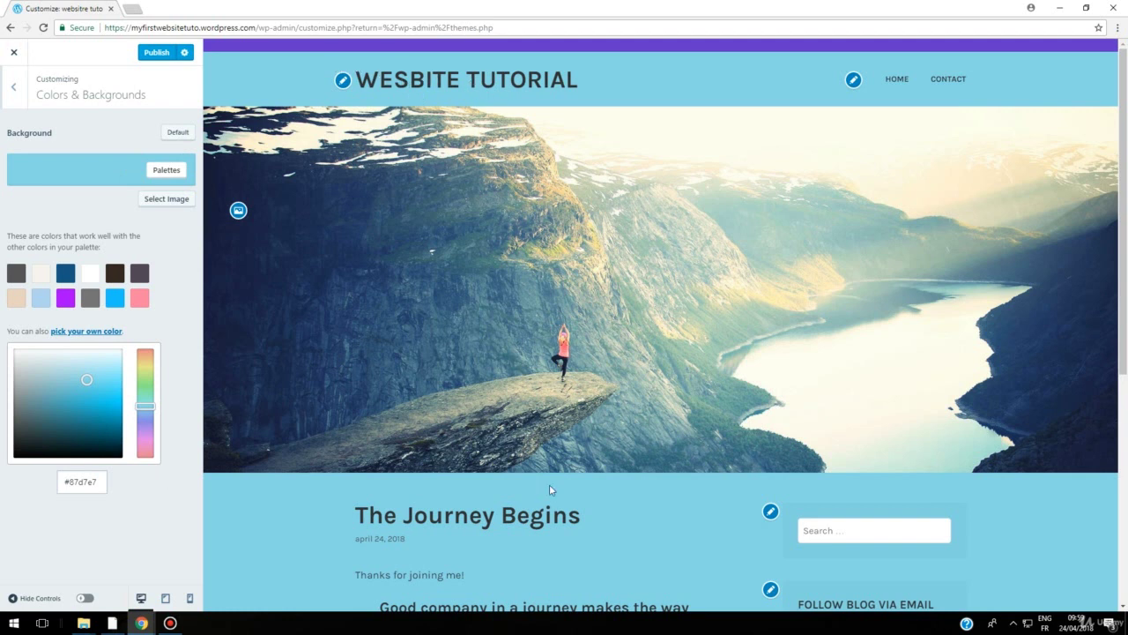
pyautogui.scroll(-2, 681, 320)
pyautogui.scroll(2, 680, 318)
# Step: Look through the heading fonts in the Fonts settings without choosing one, and return to the customizer's section list
pyautogui.click(14, 88)
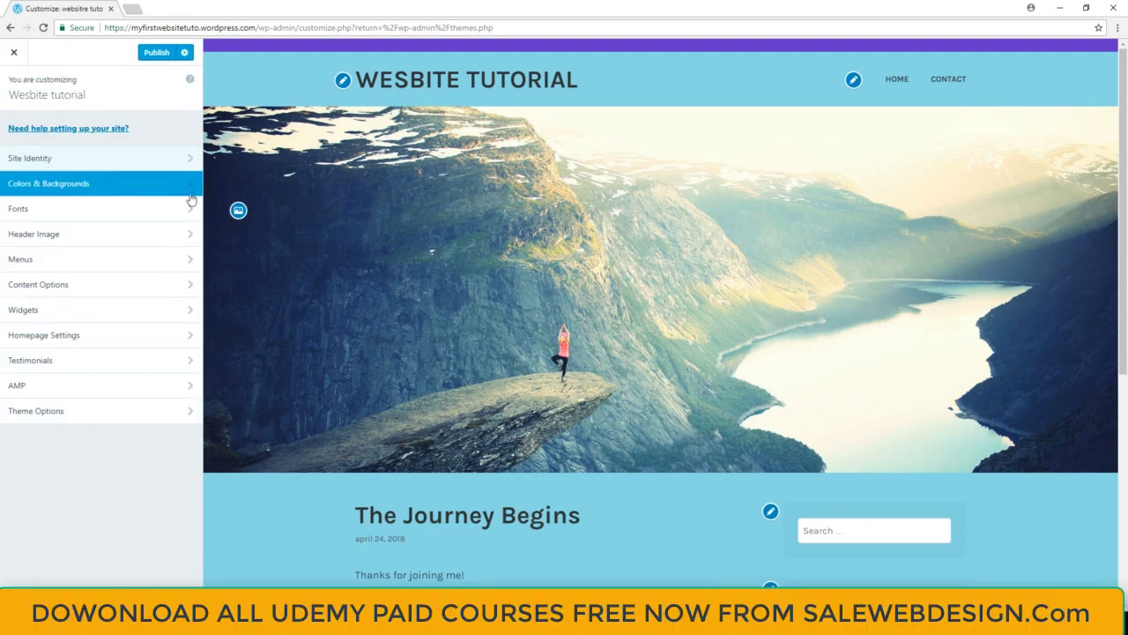
pyautogui.click(126, 213)
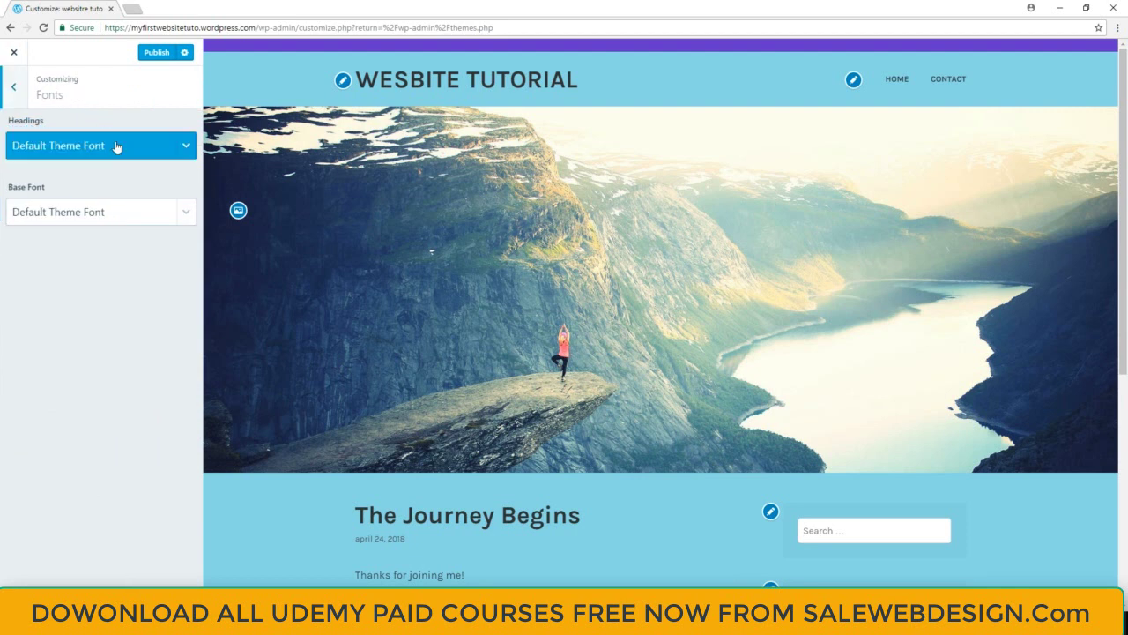
pyautogui.click(187, 148)
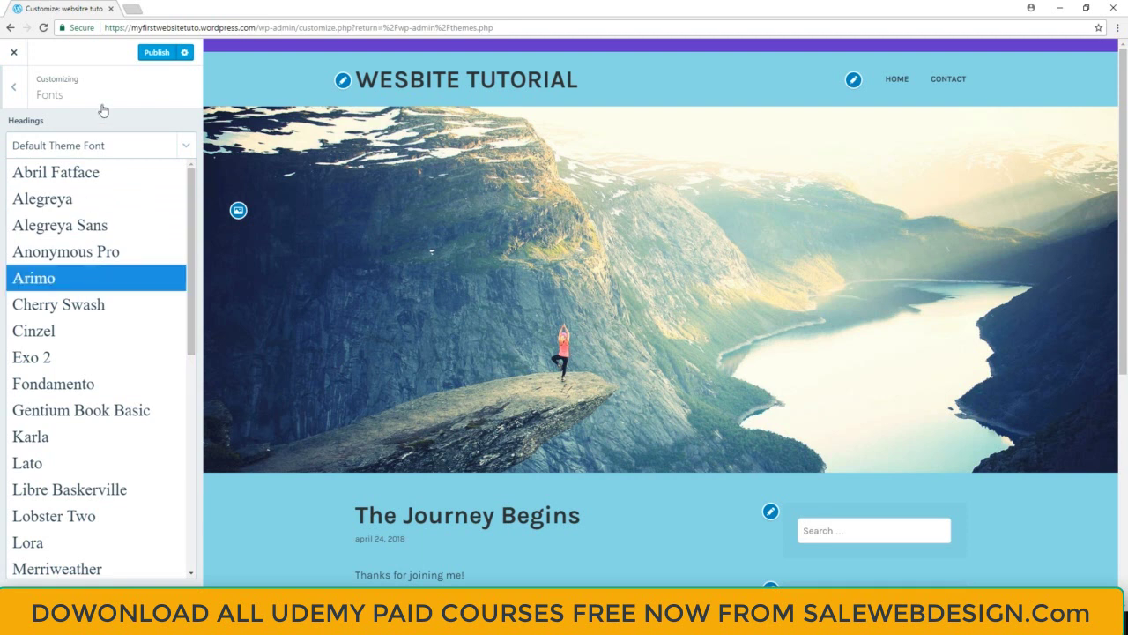
pyautogui.click(18, 92)
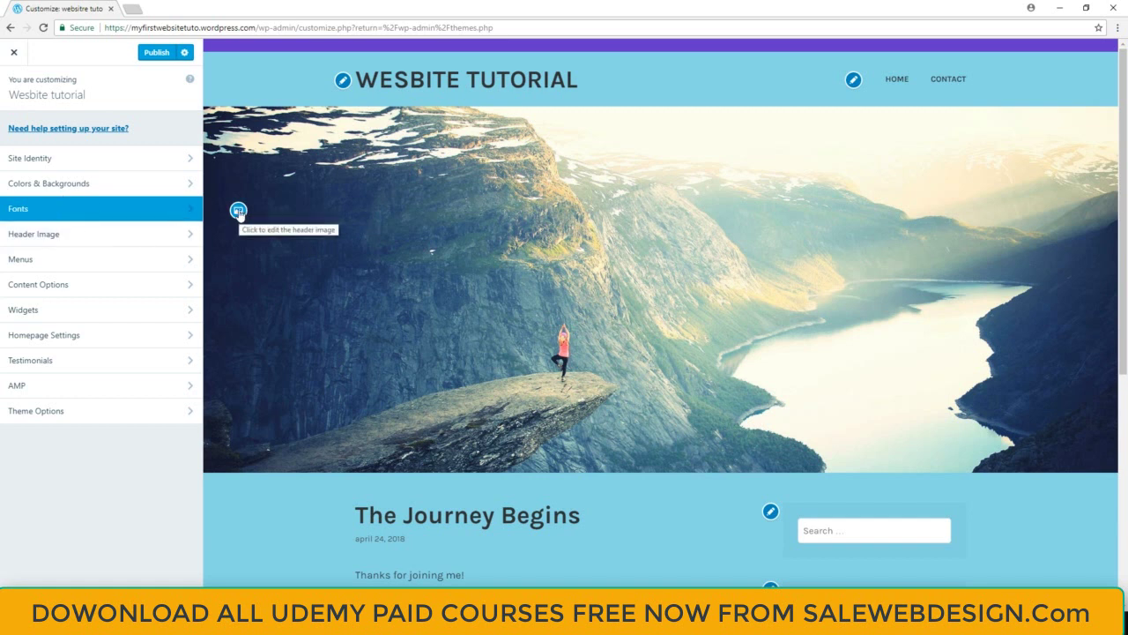
# Step: Open the header image settings and look through the suggested headers
pyautogui.click(238, 212)
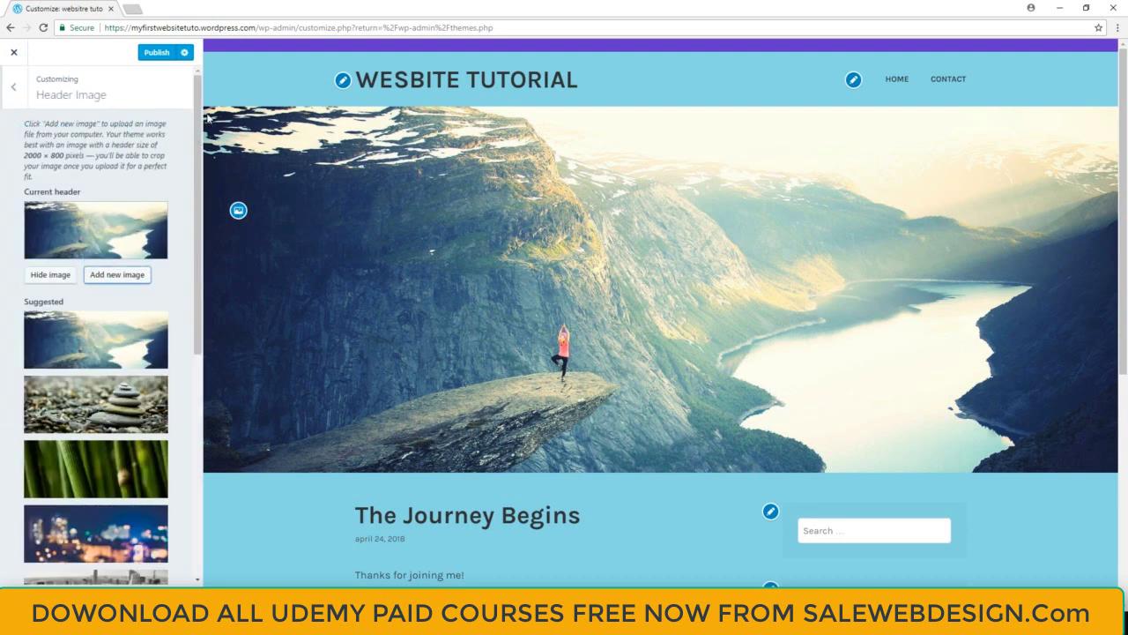
pyautogui.scroll(-1, 203, 147)
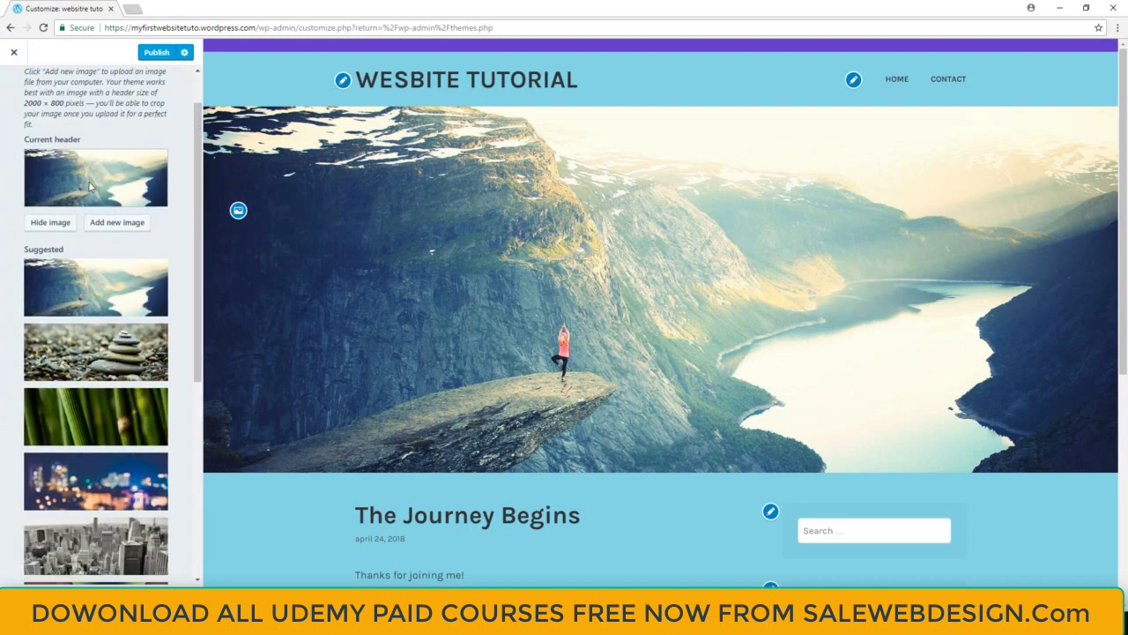
pyautogui.scroll(-5, 136, 269)
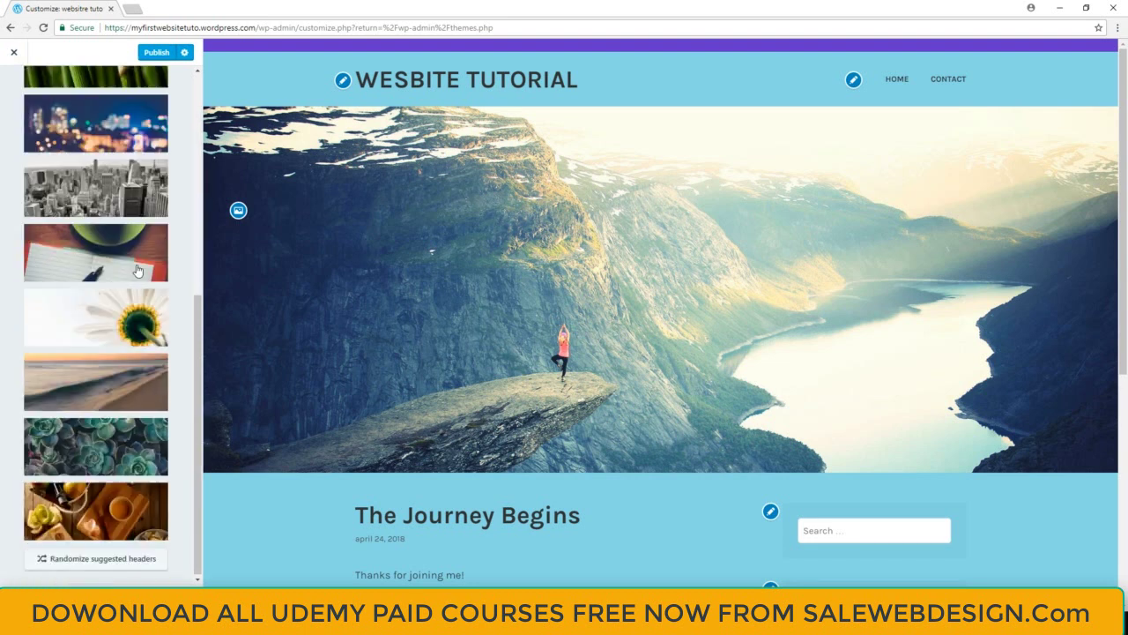
pyautogui.scroll(5, 136, 265)
pyautogui.scroll(1, 133, 269)
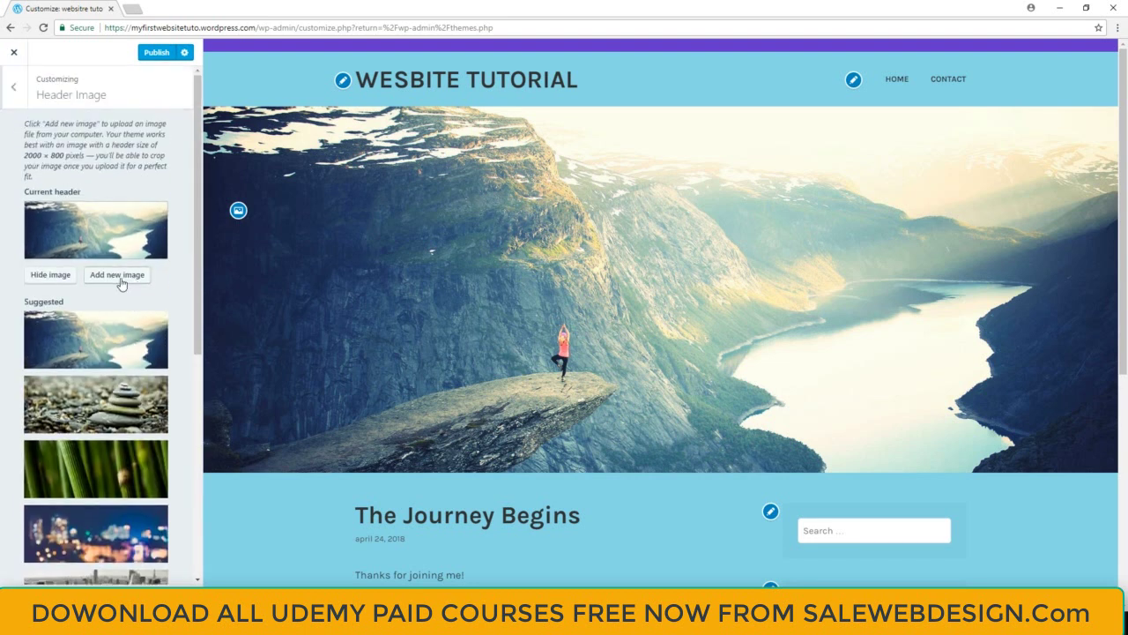
# Step: Start uploading a new header image and open the "Banque image photoshop" folder on the Bureau
pyautogui.click(119, 276)
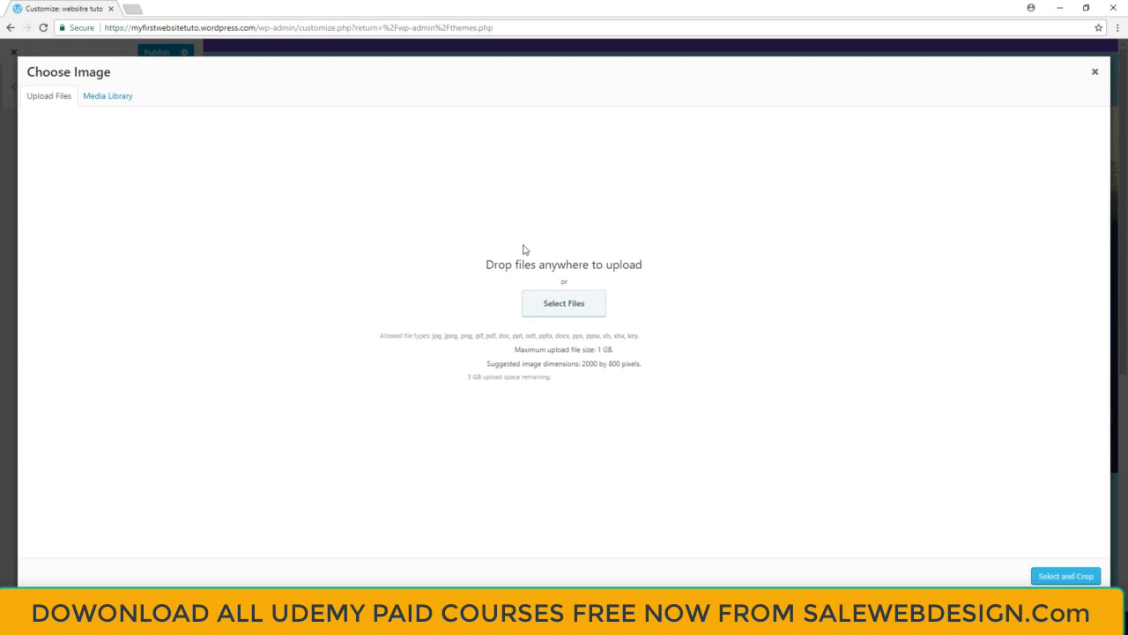
pyautogui.click(557, 305)
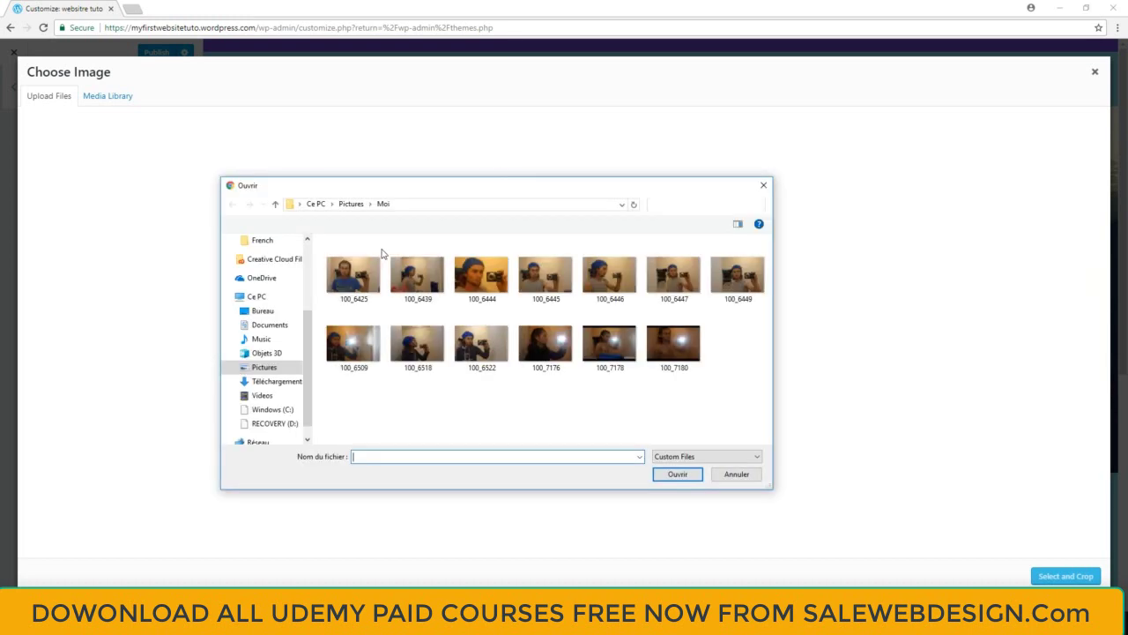
pyautogui.click(258, 311)
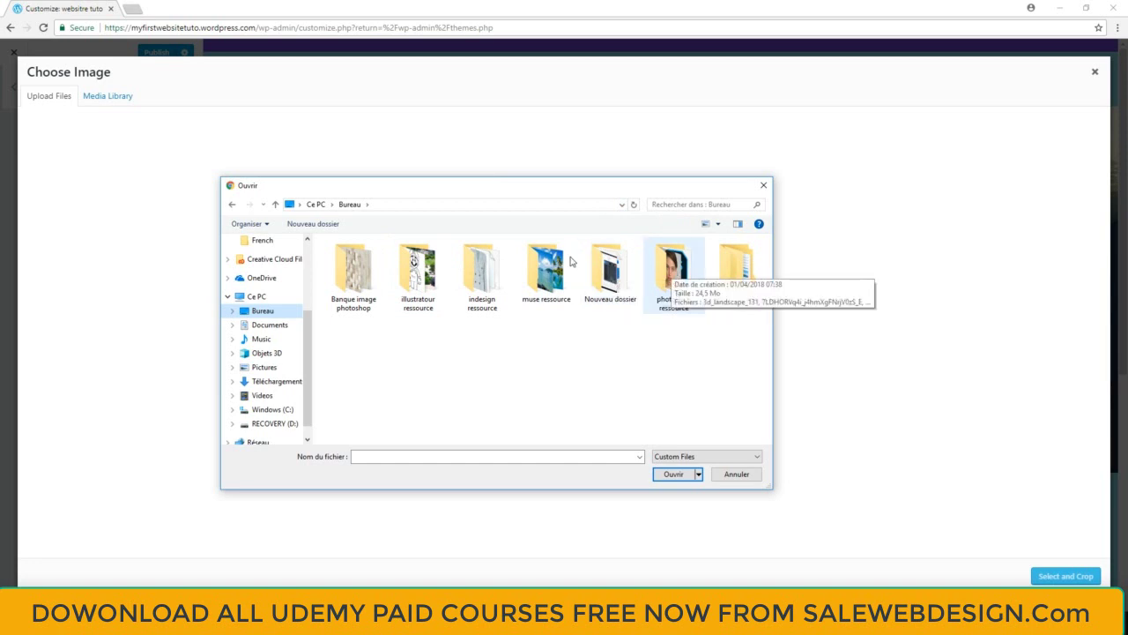
pyautogui.click(663, 276)
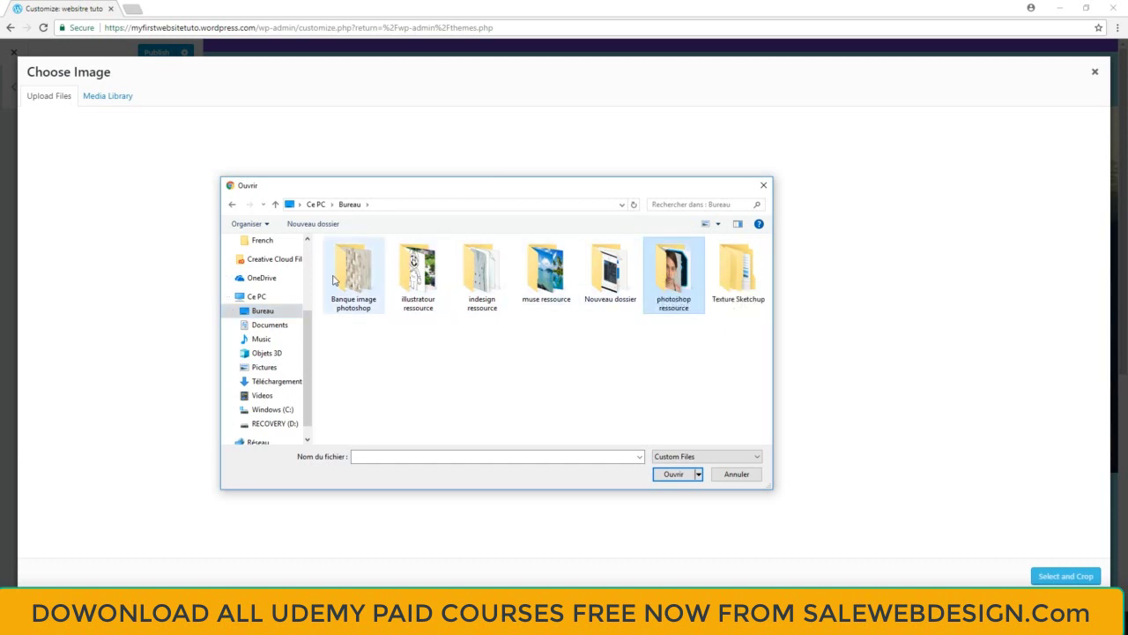
pyautogui.doubleClick(379, 265)
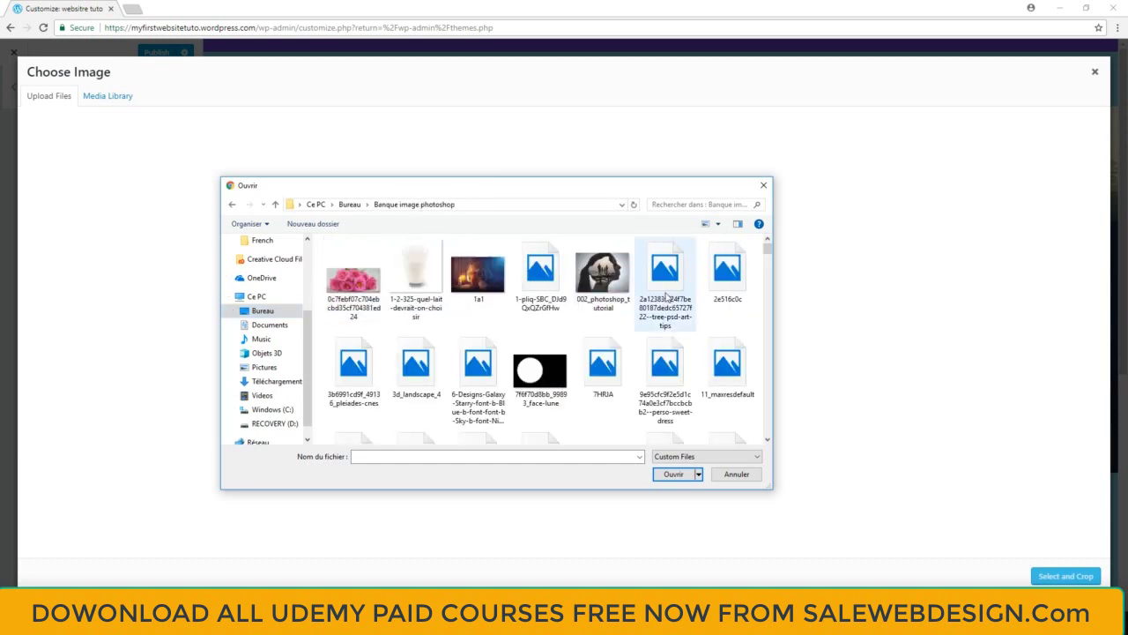
# Step: Find the green mountain landscape image "gggh" in the folder and upload it
pyautogui.scroll(-1, 668, 302)
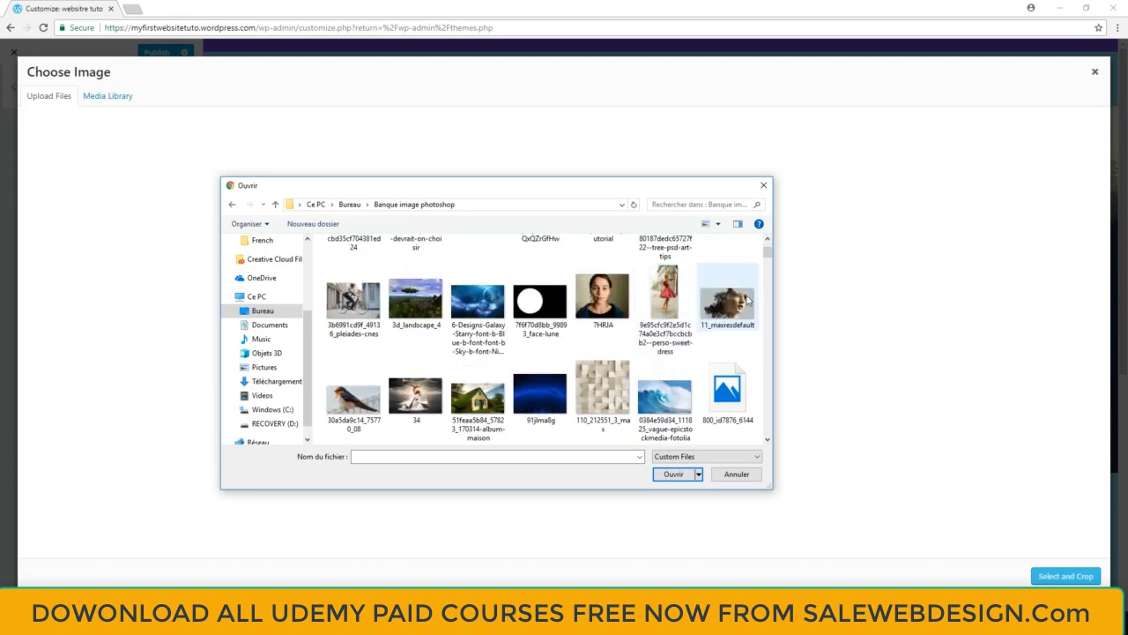
pyautogui.scroll(-1, 595, 331)
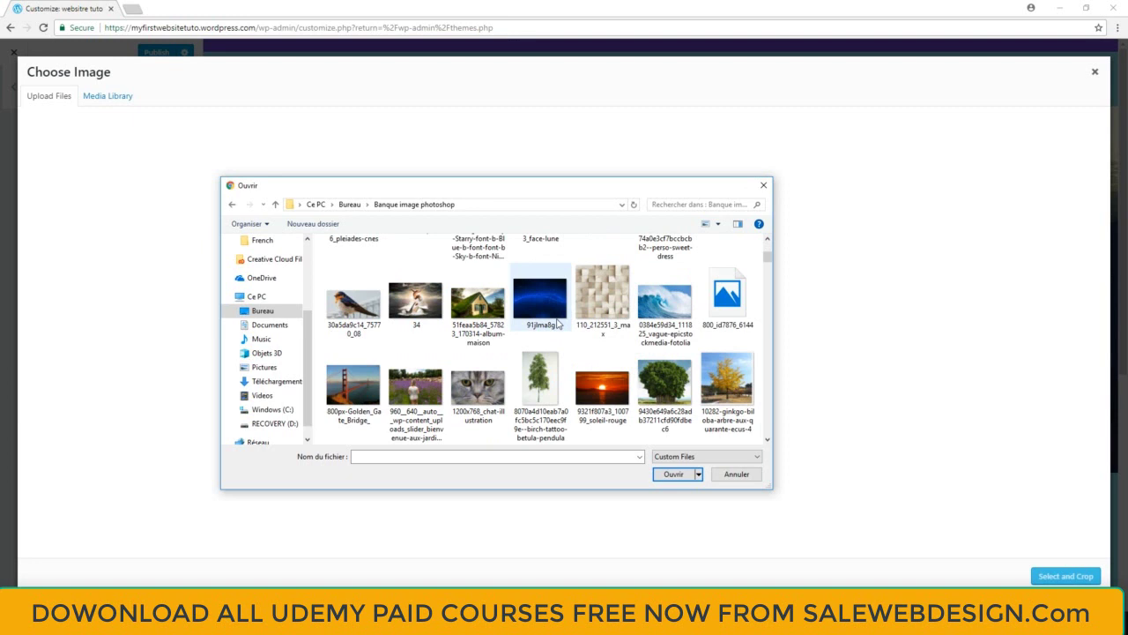
pyautogui.scroll(-1, 557, 324)
pyautogui.scroll(1, 555, 299)
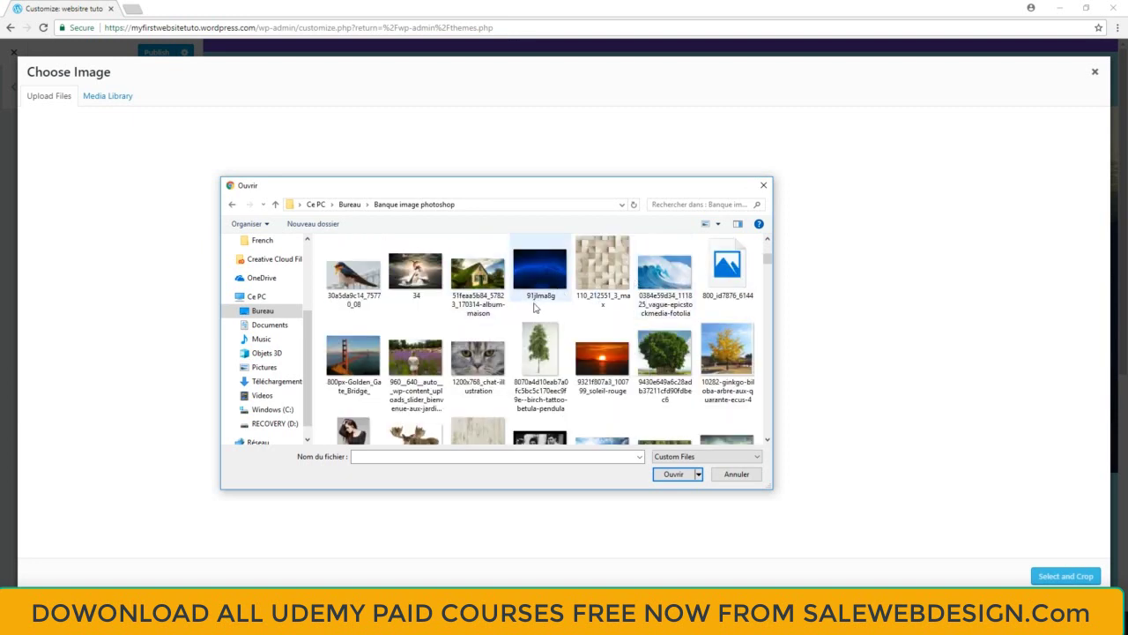
pyautogui.scroll(-1, 536, 300)
pyautogui.scroll(-4, 534, 306)
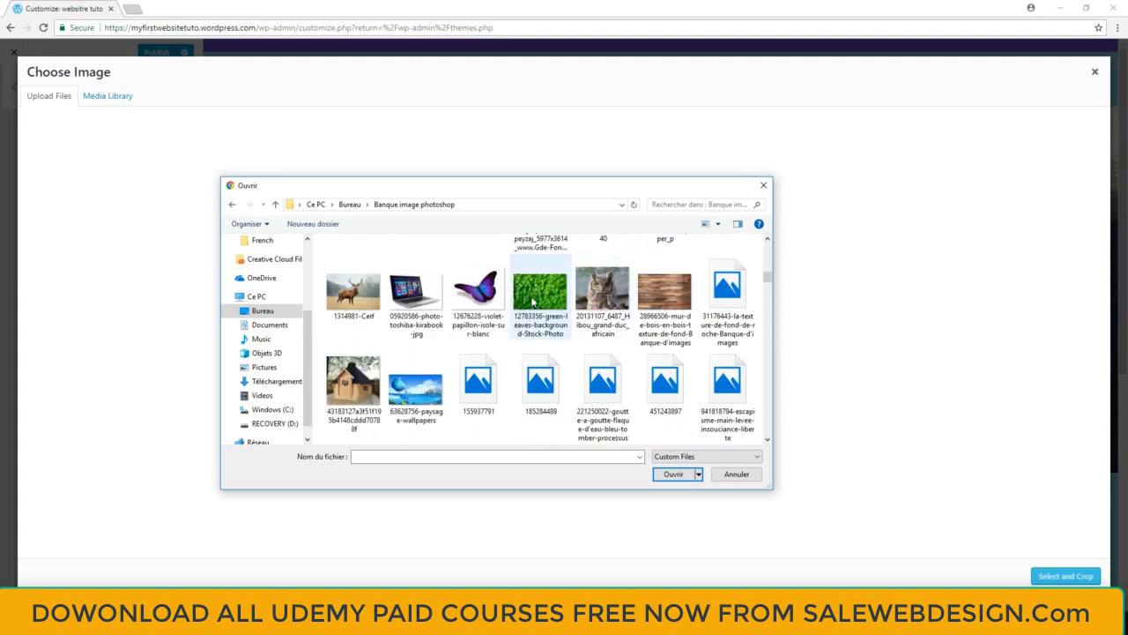
pyautogui.scroll(-5, 506, 302)
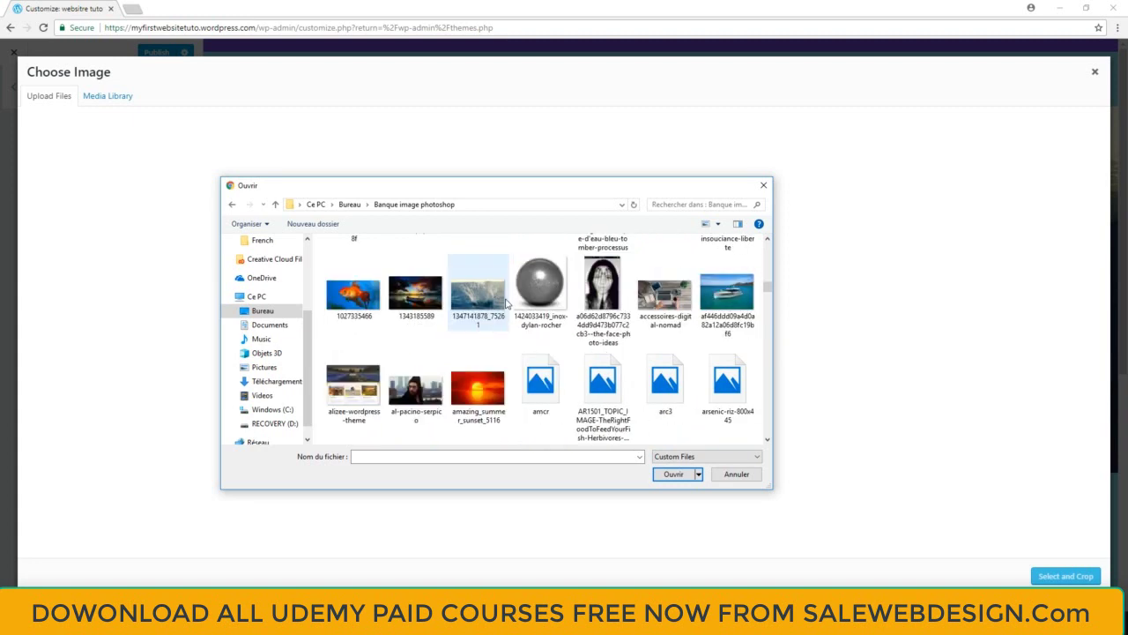
pyautogui.scroll(-1, 506, 302)
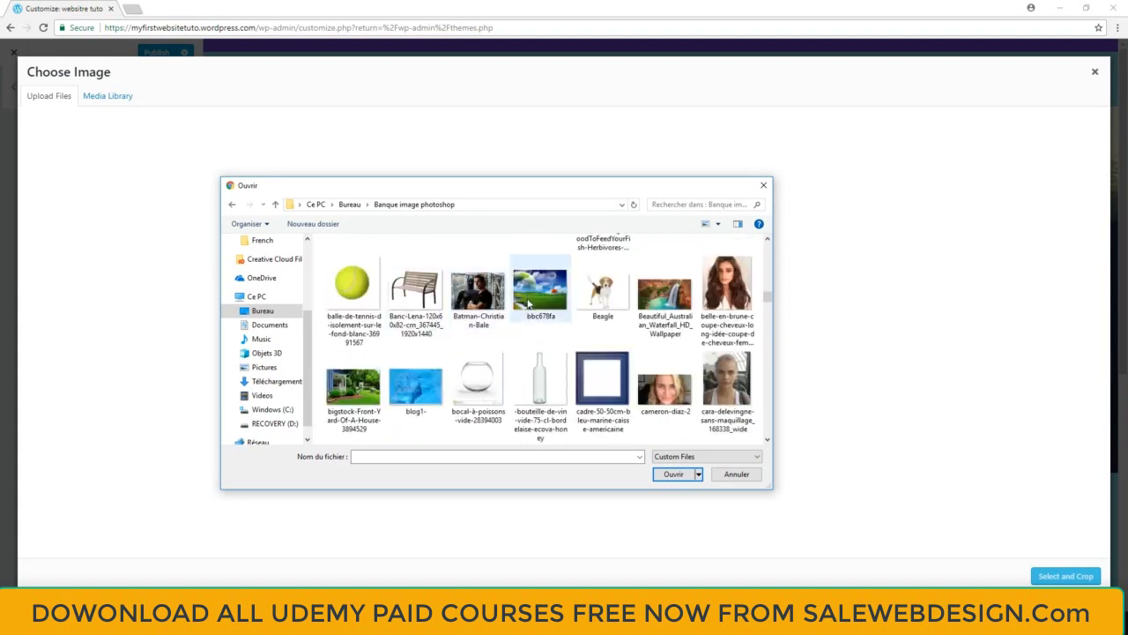
pyautogui.scroll(-1, 527, 305)
pyautogui.scroll(-2, 534, 300)
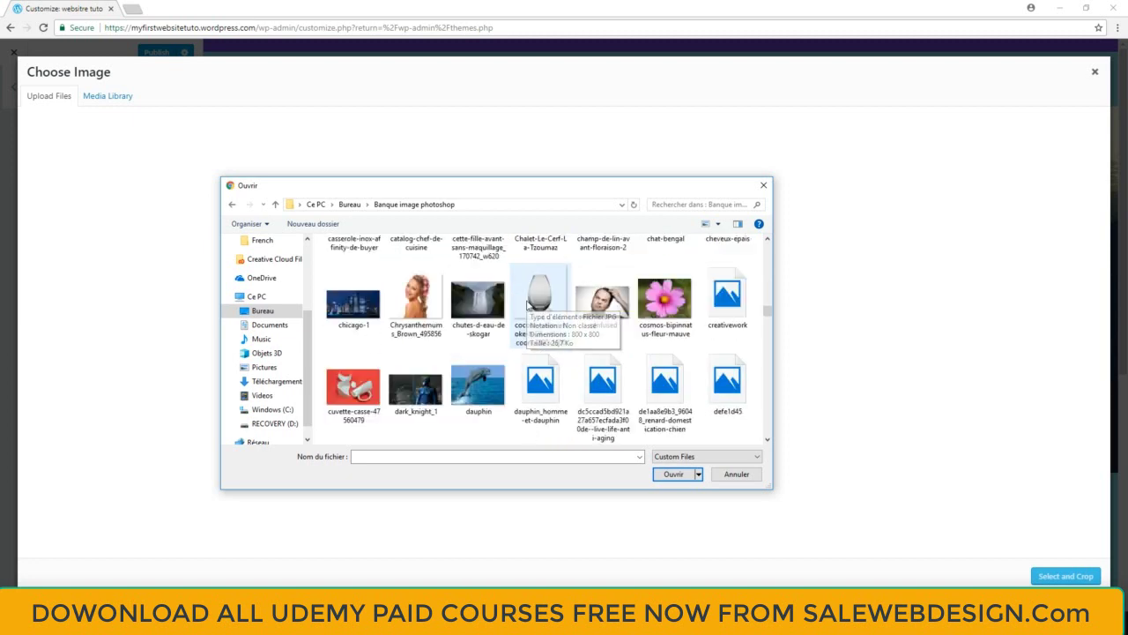
pyautogui.scroll(-1, 509, 313)
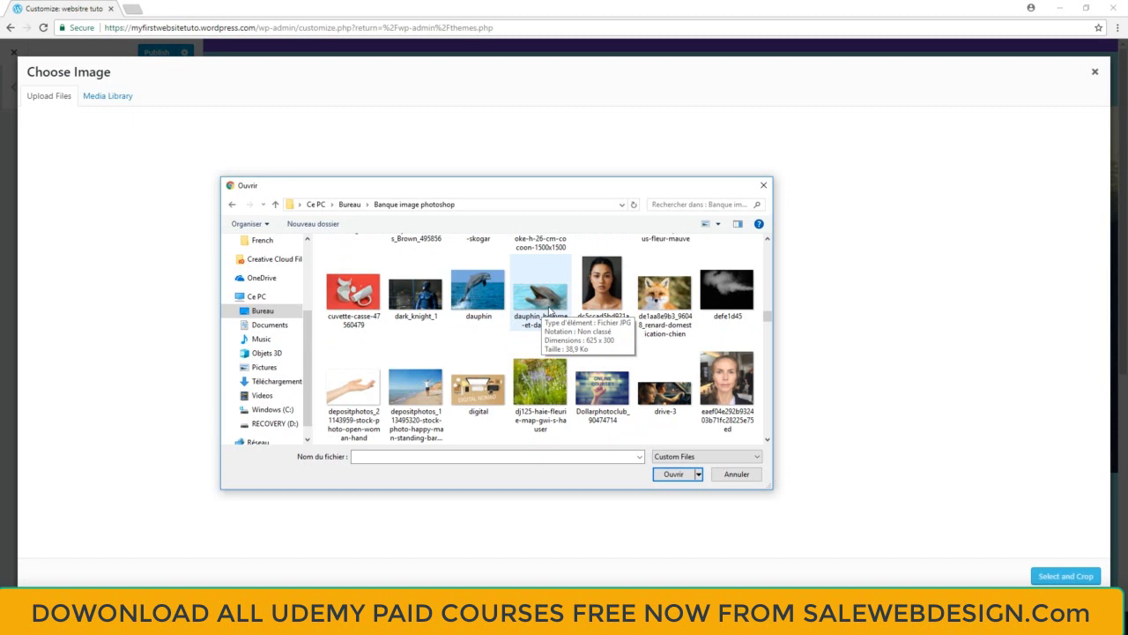
pyautogui.scroll(-1, 549, 310)
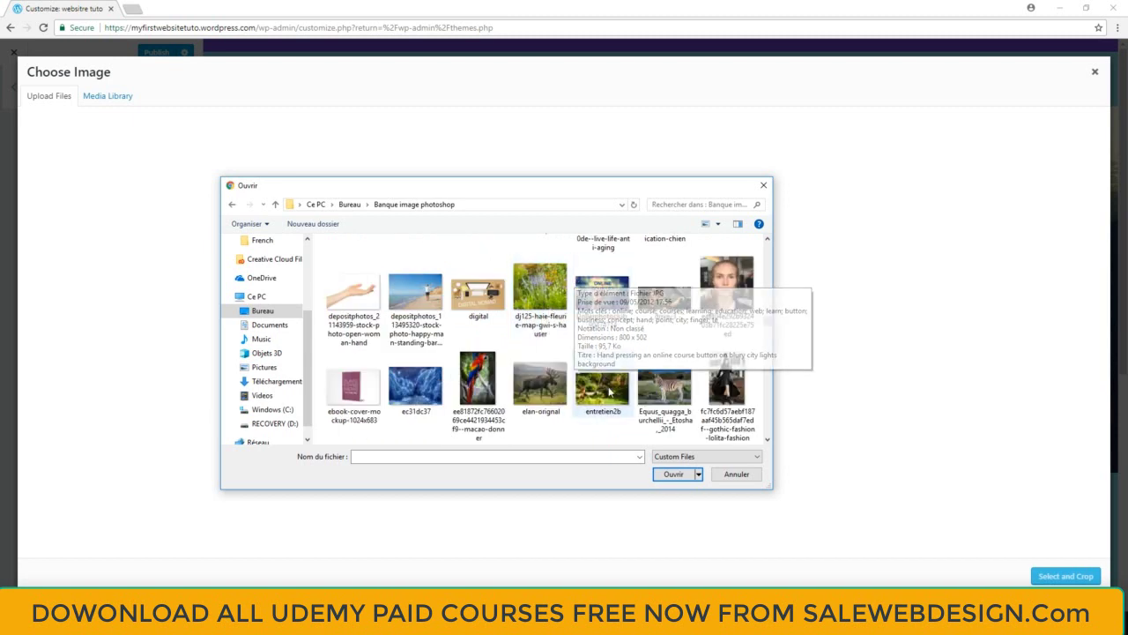
pyautogui.scroll(-4, 617, 370)
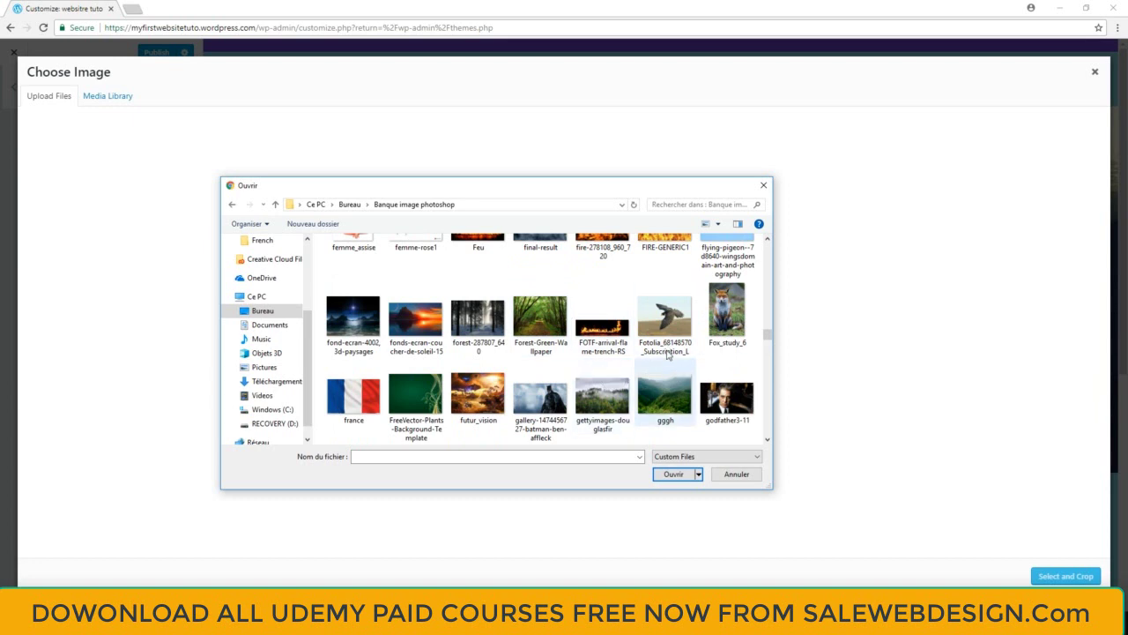
pyautogui.doubleClick(666, 396)
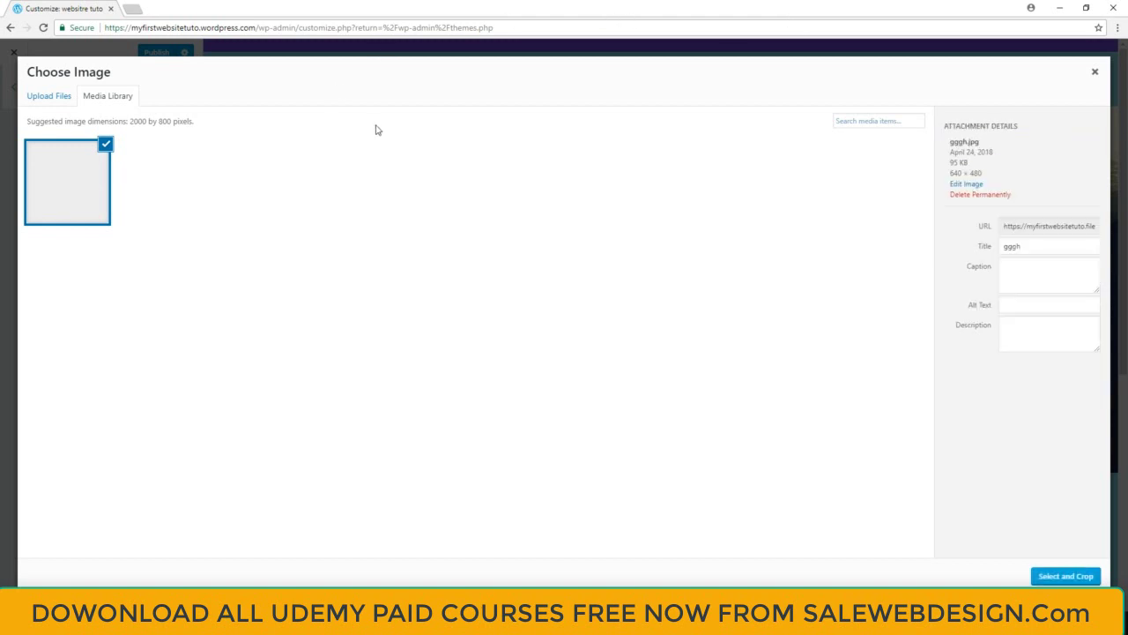
# Step: Clear the uploaded image's title and apply it as the header, cropped to the full-width upper part of the picture
pyautogui.moveTo(1028, 251); pyautogui.dragTo(1001, 250)
pyautogui.press('BackSpace')
pyautogui.click(1037, 578)
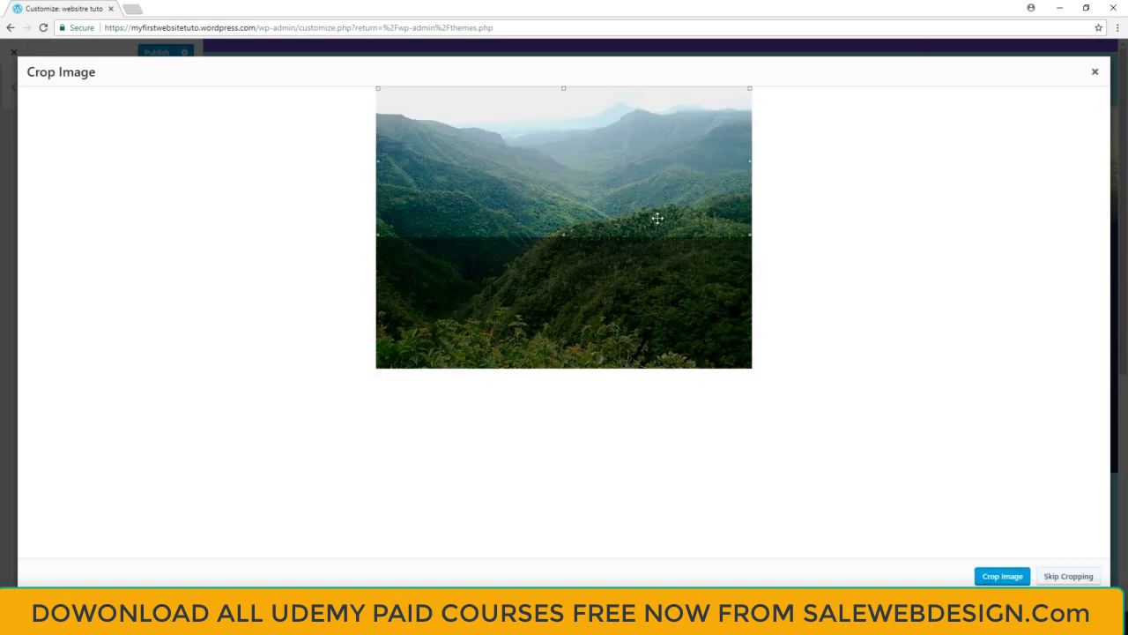
pyautogui.moveTo(590, 202); pyautogui.dragTo(634, 212)
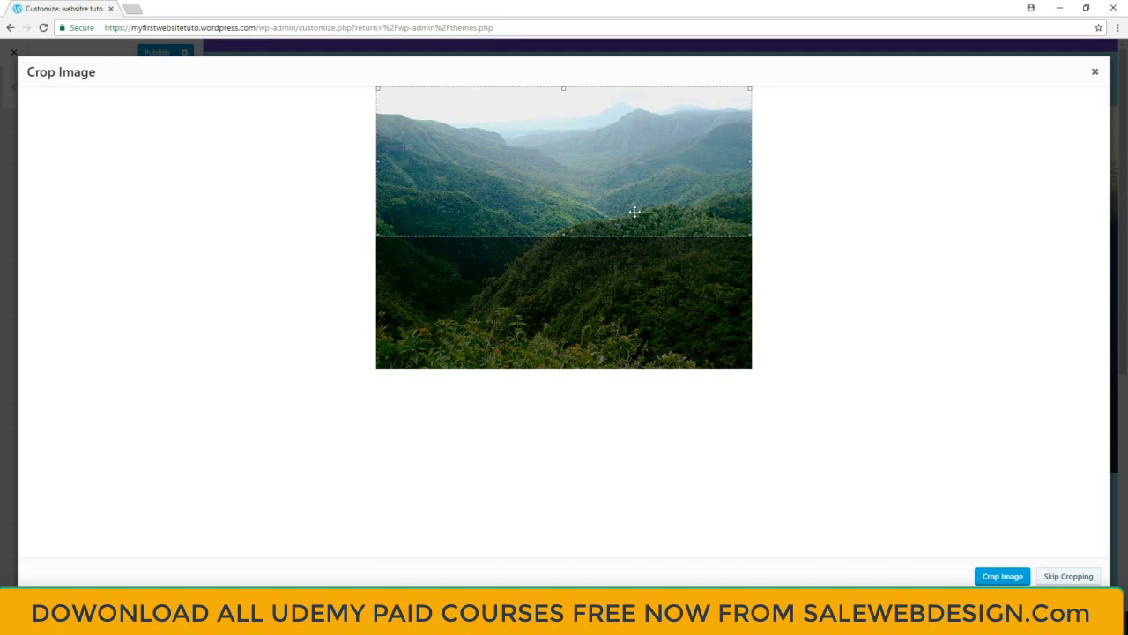
pyautogui.click(1005, 576)
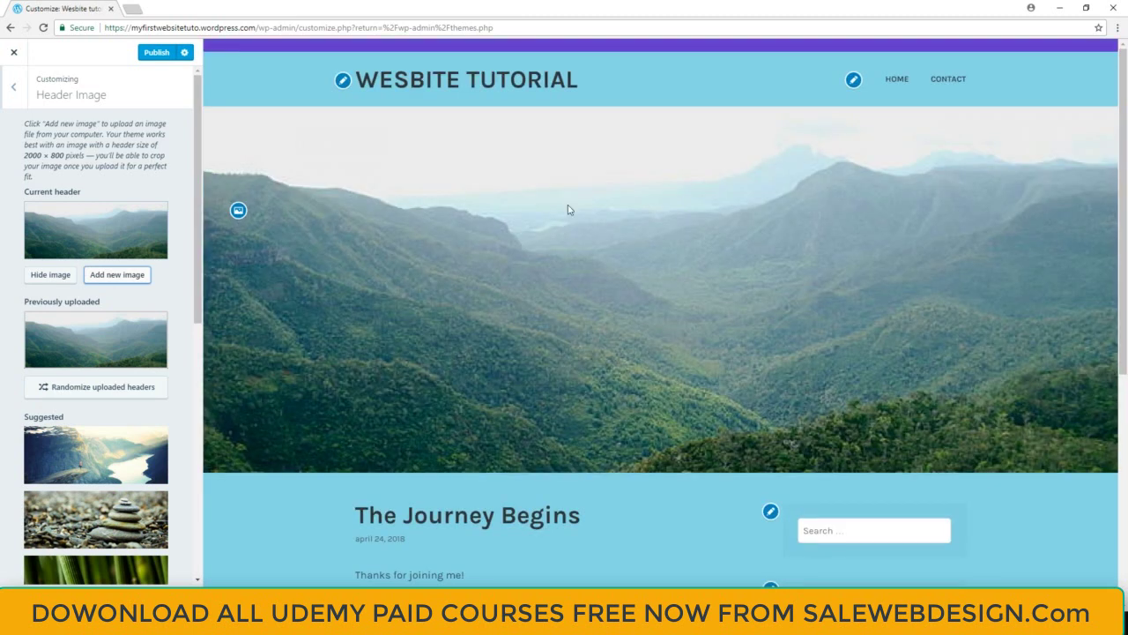
# Step: Check the new header in the page preview and browse the alternative suggested header images
pyautogui.scroll(-2, 575, 305)
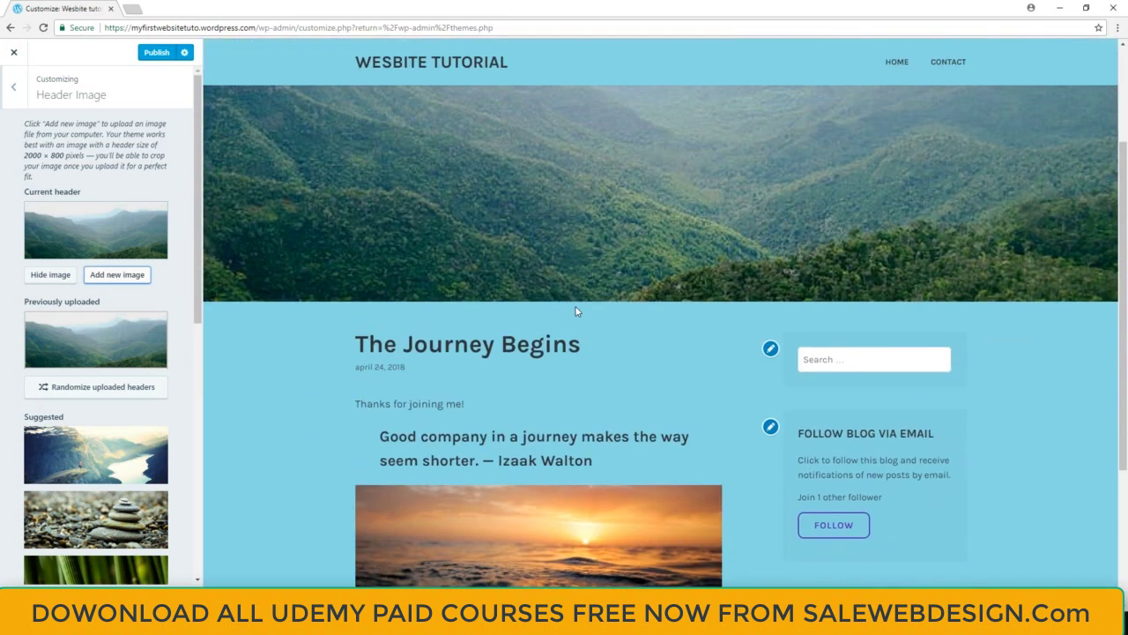
pyautogui.scroll(2, 397, 238)
pyautogui.moveTo(201, 232); pyautogui.dragTo(201, 319)
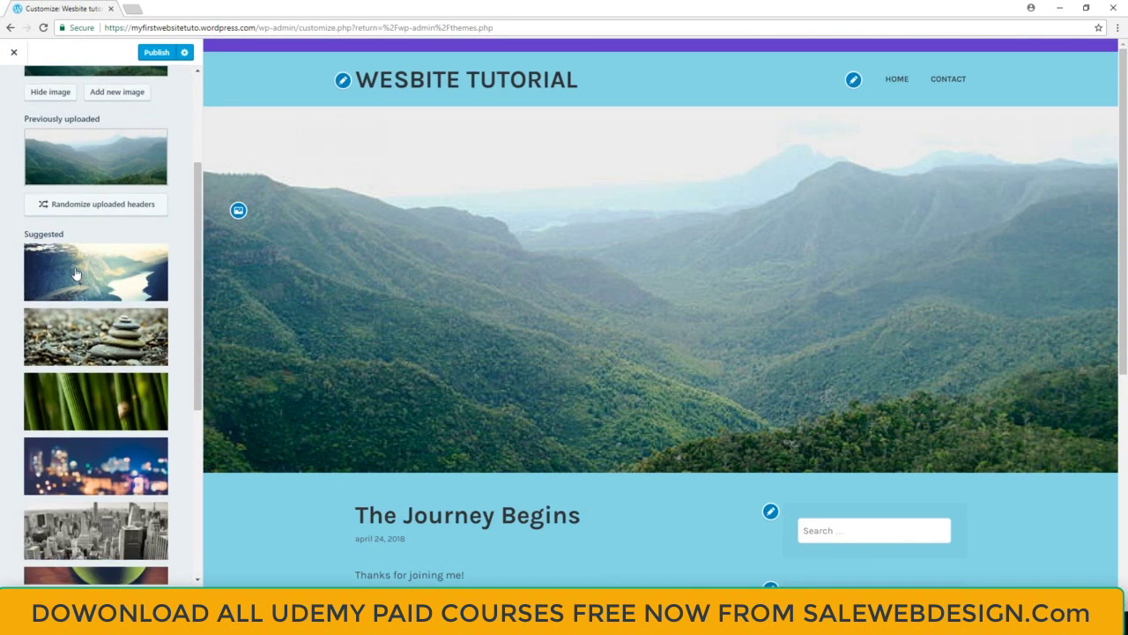
pyautogui.scroll(-4, 79, 275)
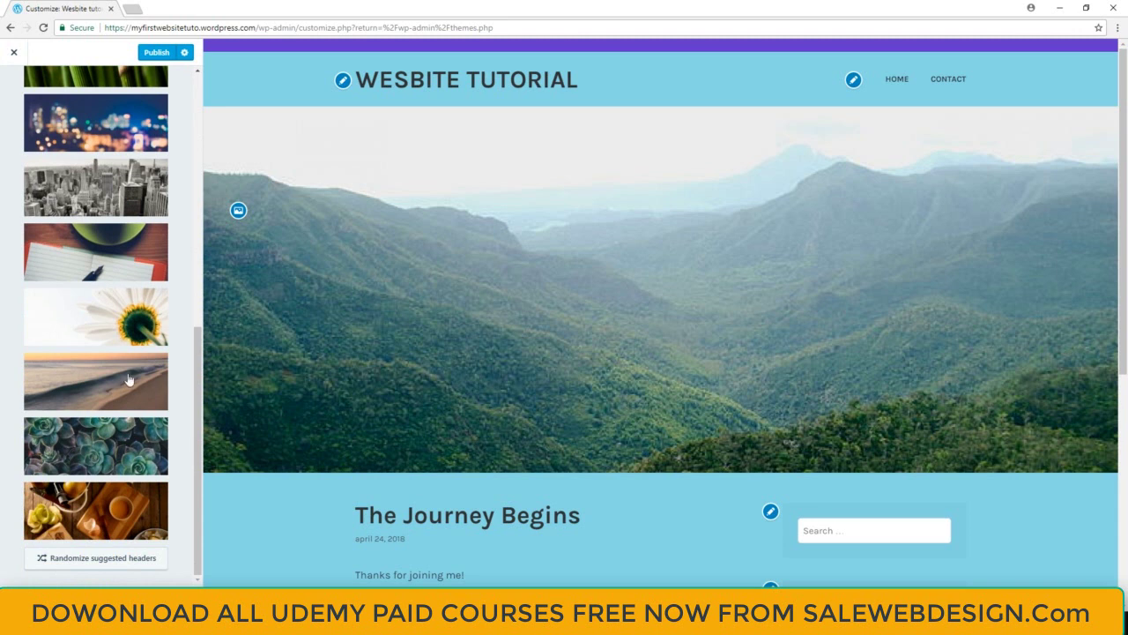
# Step: Try the suggested header image of apples and a cutting board on a wooden table and check it in the preview
pyautogui.click(122, 515)
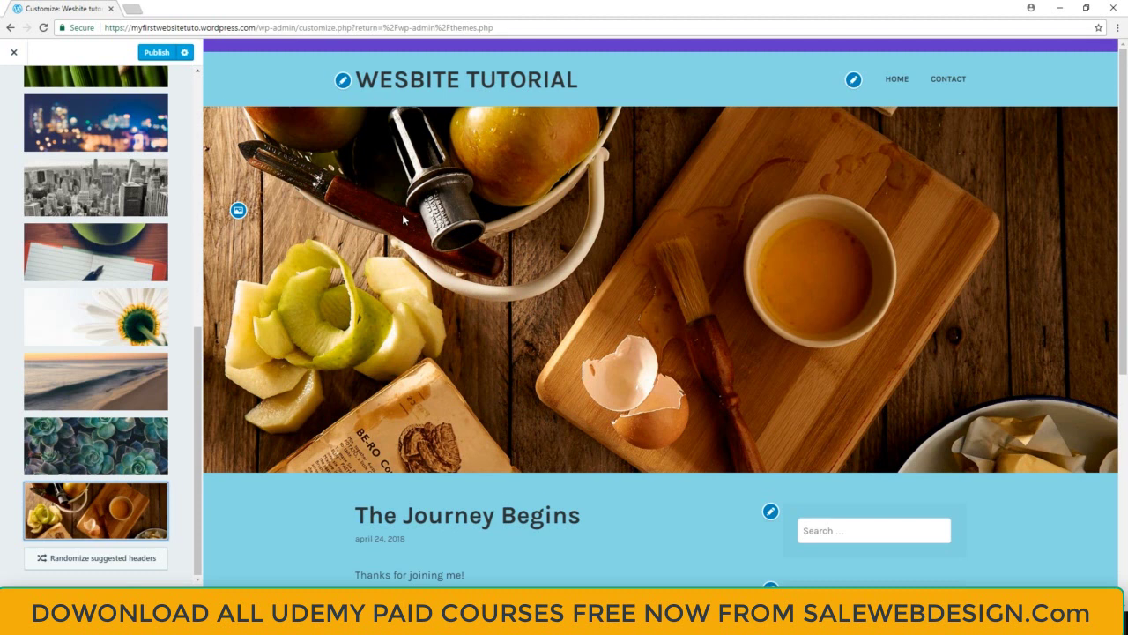
pyautogui.scroll(-2, 402, 219)
pyautogui.scroll(2, 403, 219)
# Step: Set the suggested black-and-white city skyline as the header image and return to the main customization list
pyautogui.click(103, 183)
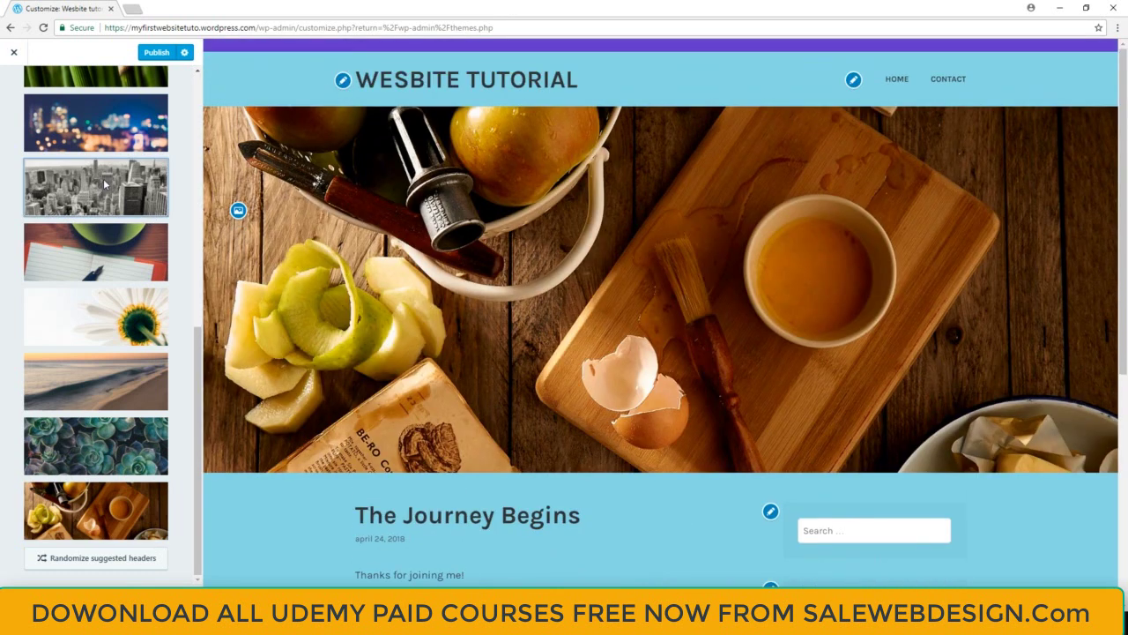
pyautogui.scroll(-1, 494, 275)
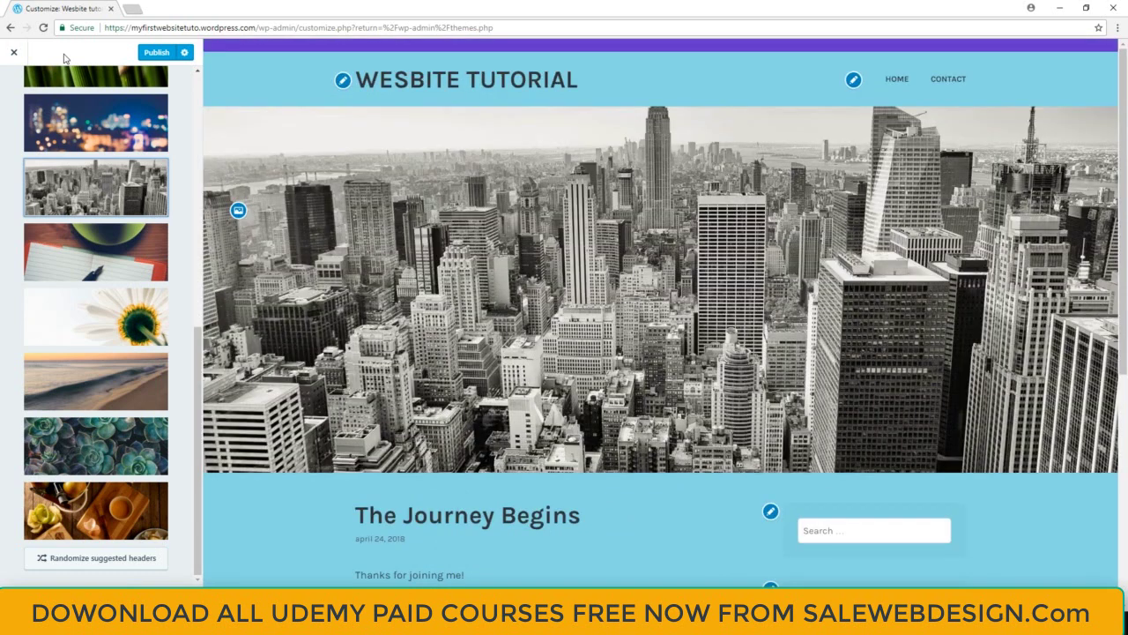
pyautogui.scroll(-1, 448, 217)
pyautogui.scroll(1, 265, 207)
pyautogui.scroll(10, 197, 361)
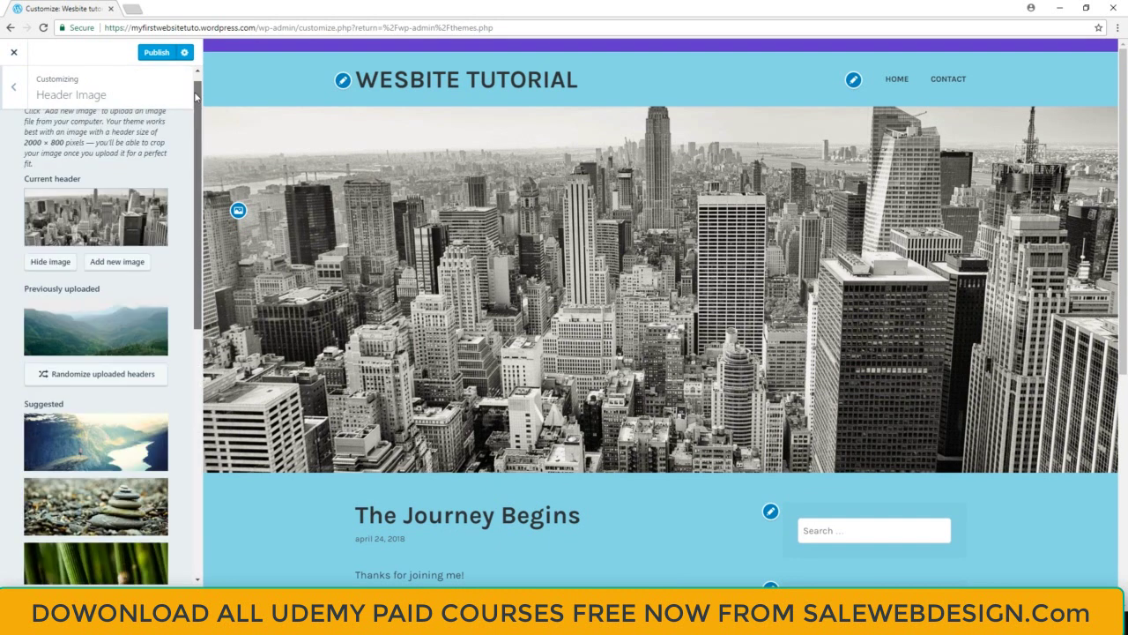
pyautogui.click(14, 88)
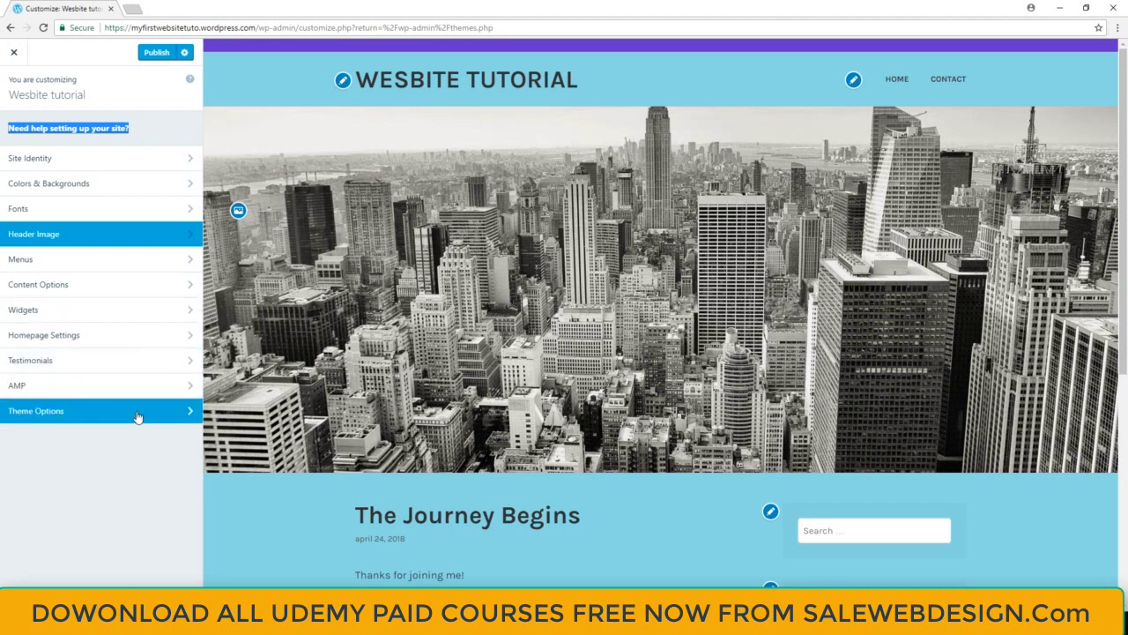
# Step: Check the whole page in the preview and publish the site's customizations
pyautogui.scroll(-2, 523, 242)
pyautogui.scroll(-3, 522, 242)
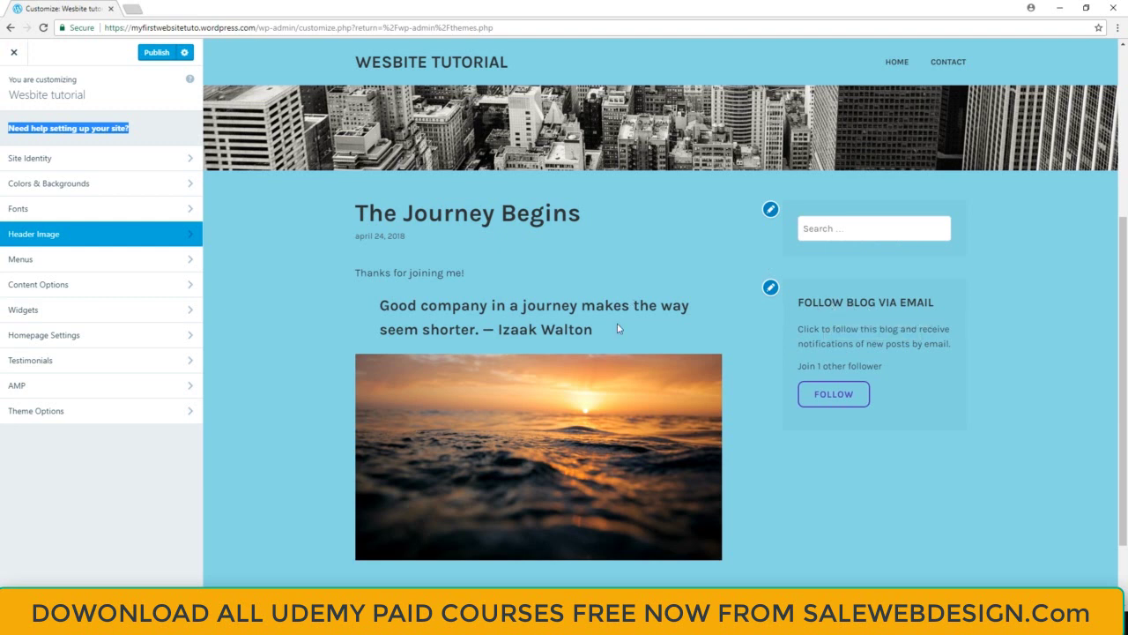
pyautogui.scroll(4, 619, 331)
pyautogui.scroll(-5, 625, 309)
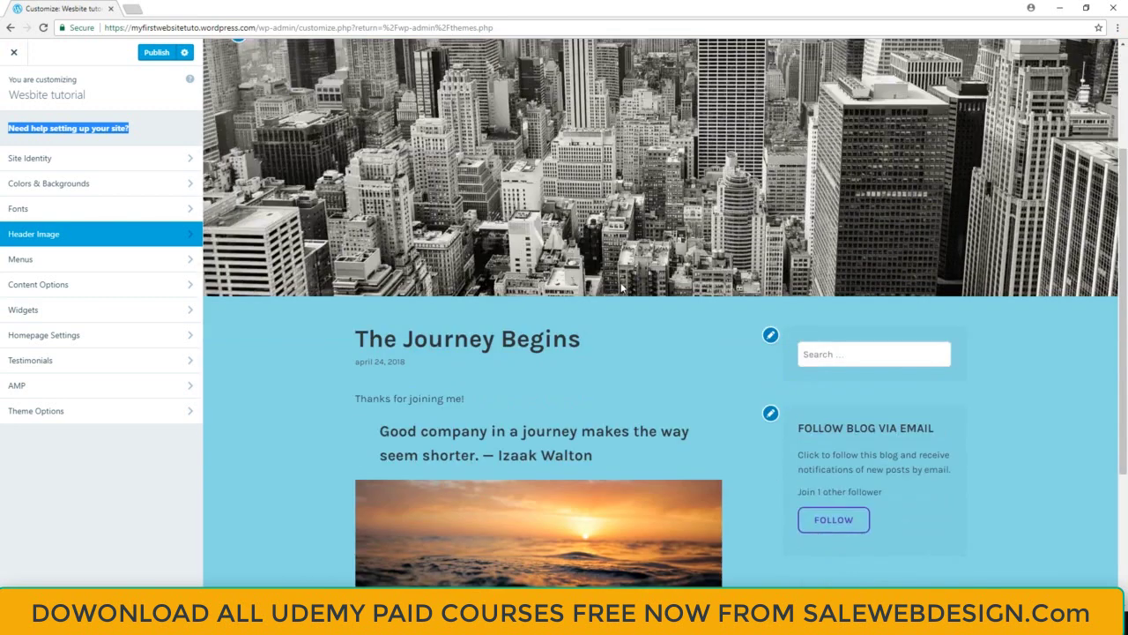
pyautogui.scroll(5, 621, 288)
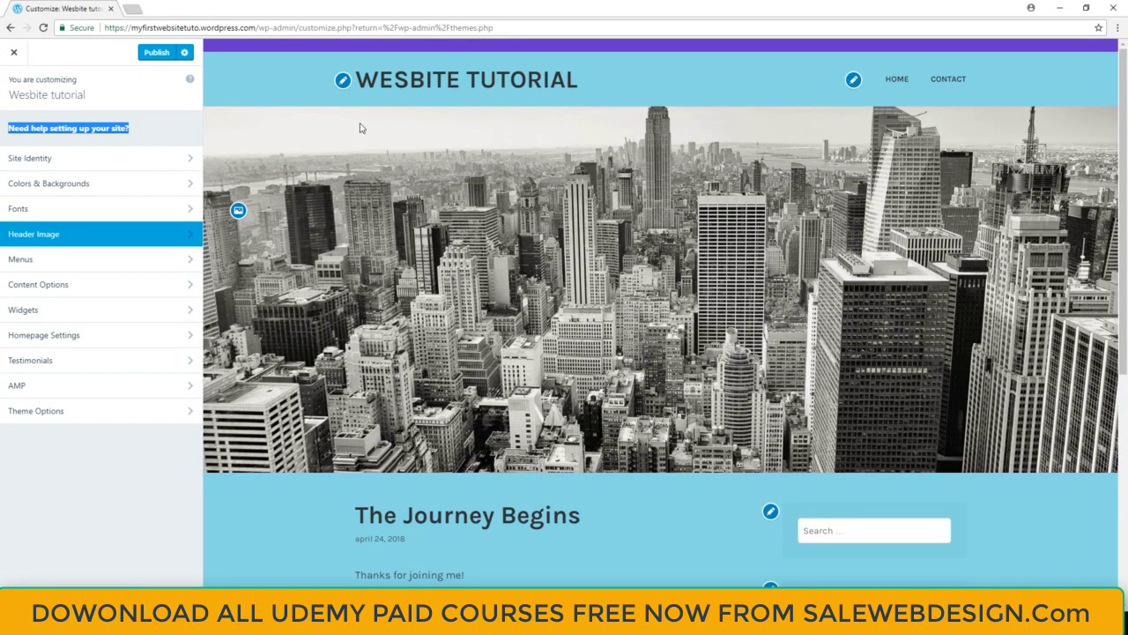
pyautogui.click(12, 53)
pyautogui.click(650, 99)
pyautogui.click(168, 55)
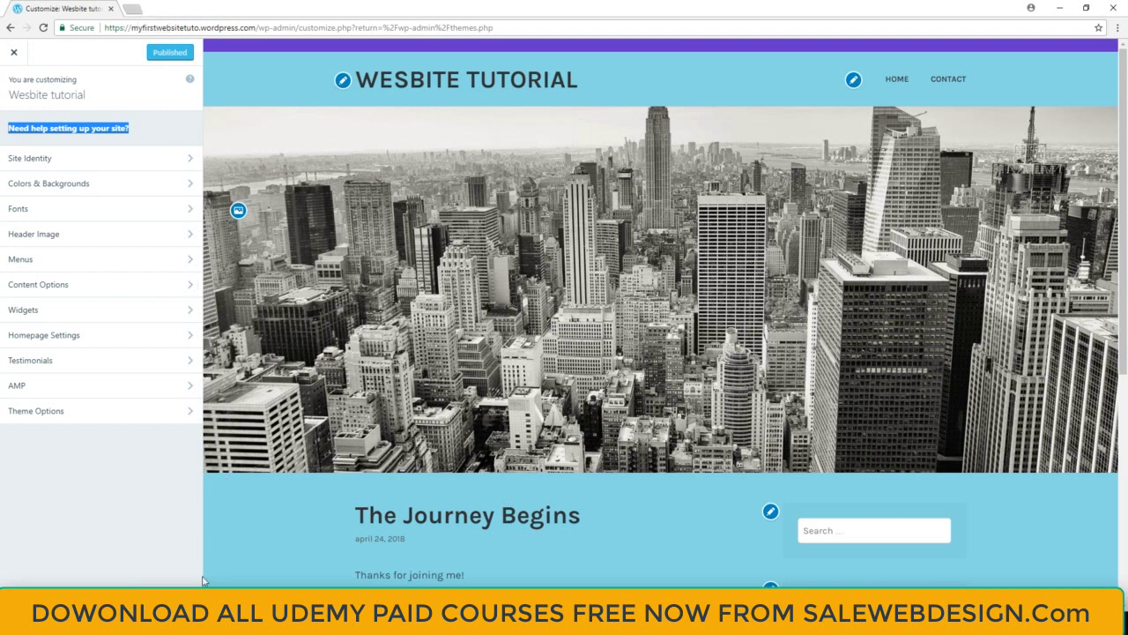
pyautogui.hotkey('alt', 'Tab')
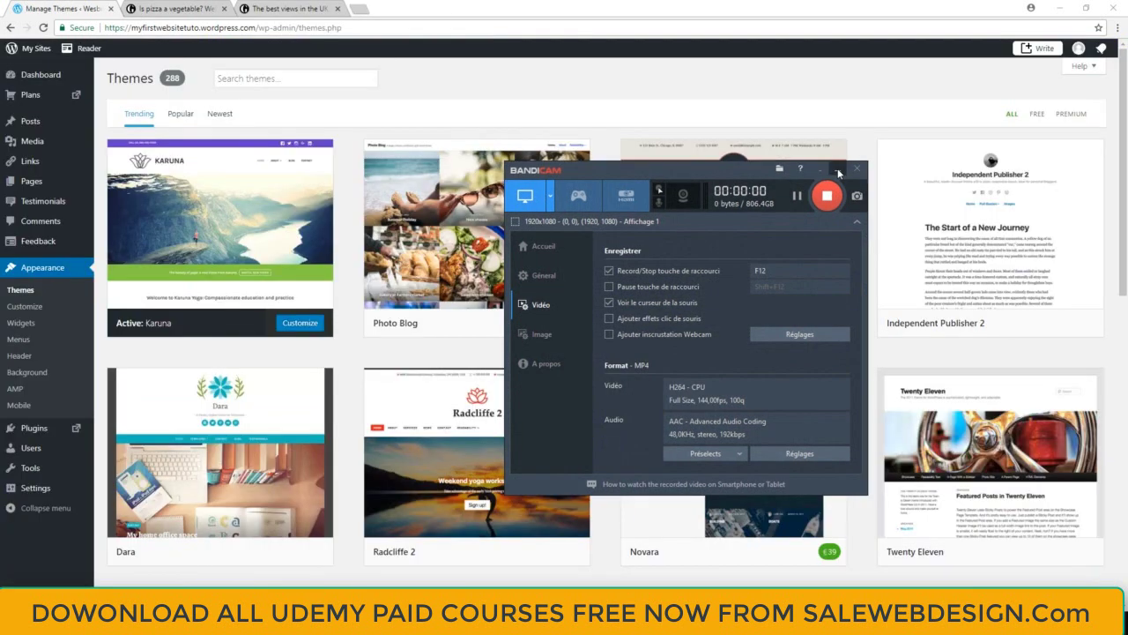
pyautogui.click(838, 171)
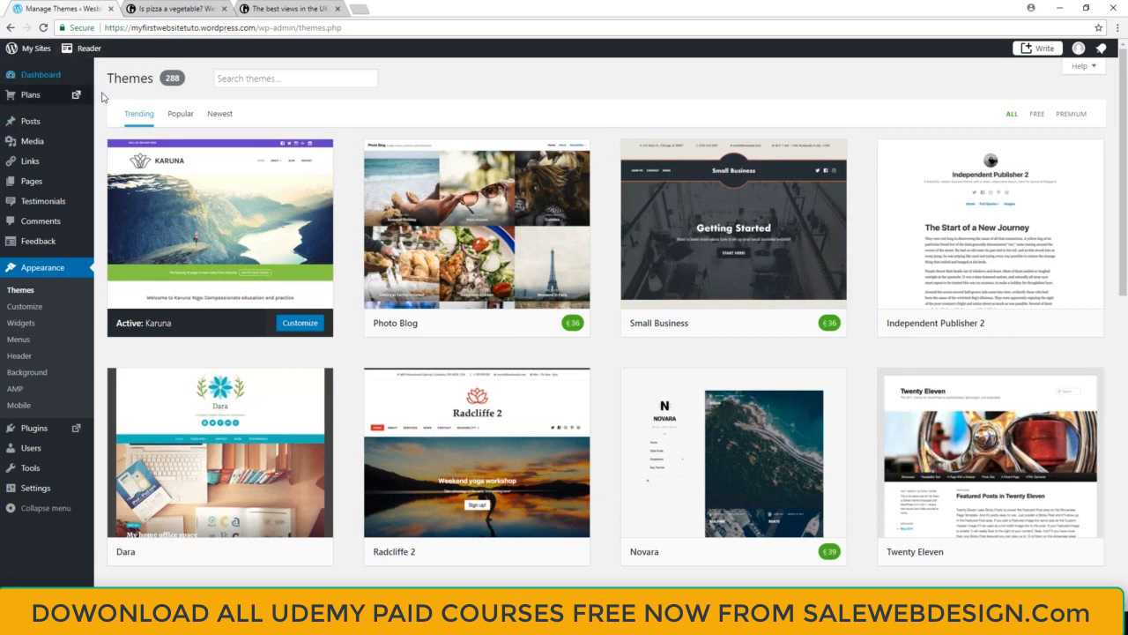
# Step: Start a new post from the site's admin area
pyautogui.moveTo(74, 94)
pyautogui.moveTo(59, 125)
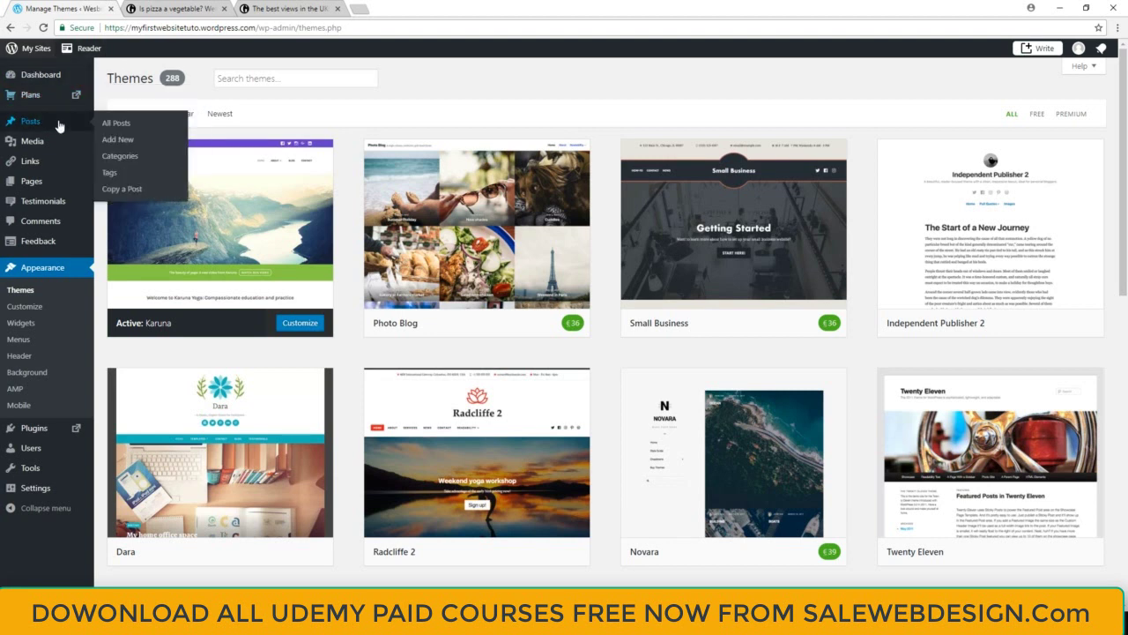
pyautogui.click(119, 140)
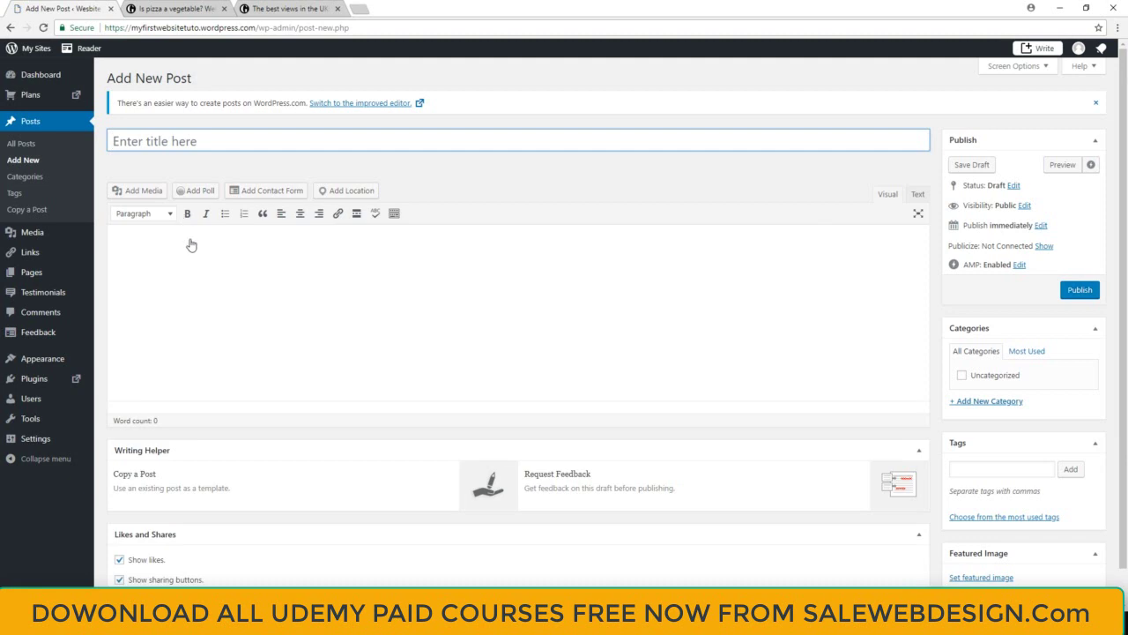
# Step: Look over the blank post editor's fields and options, and briefly open the post preview before closing it
pyautogui.scroll(-1, 163, 236)
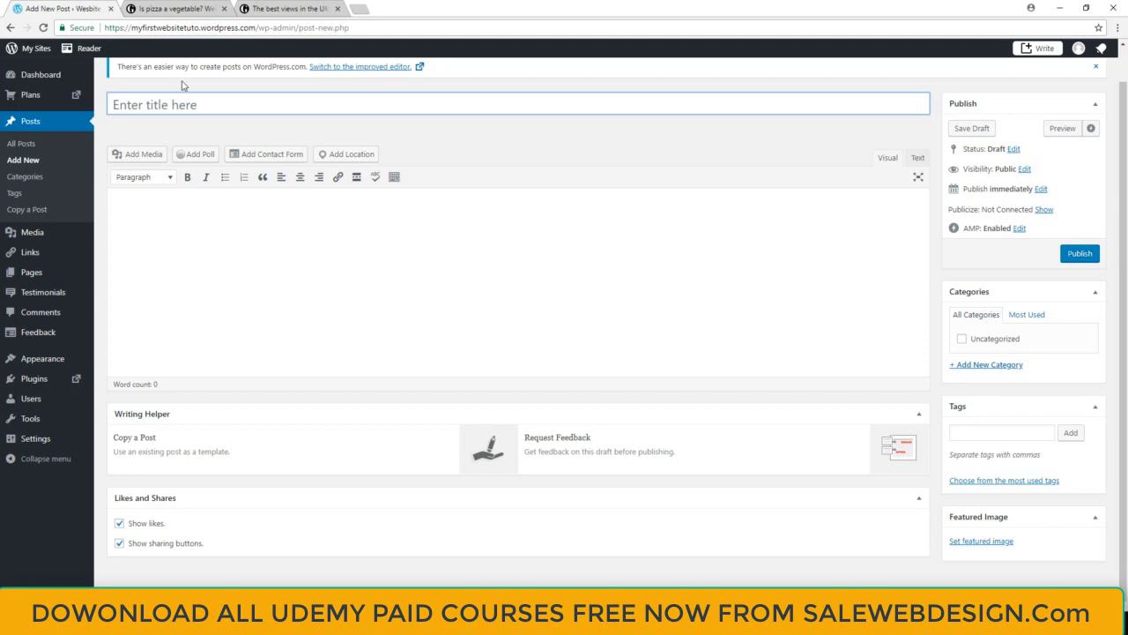
pyautogui.scroll(1, 242, 207)
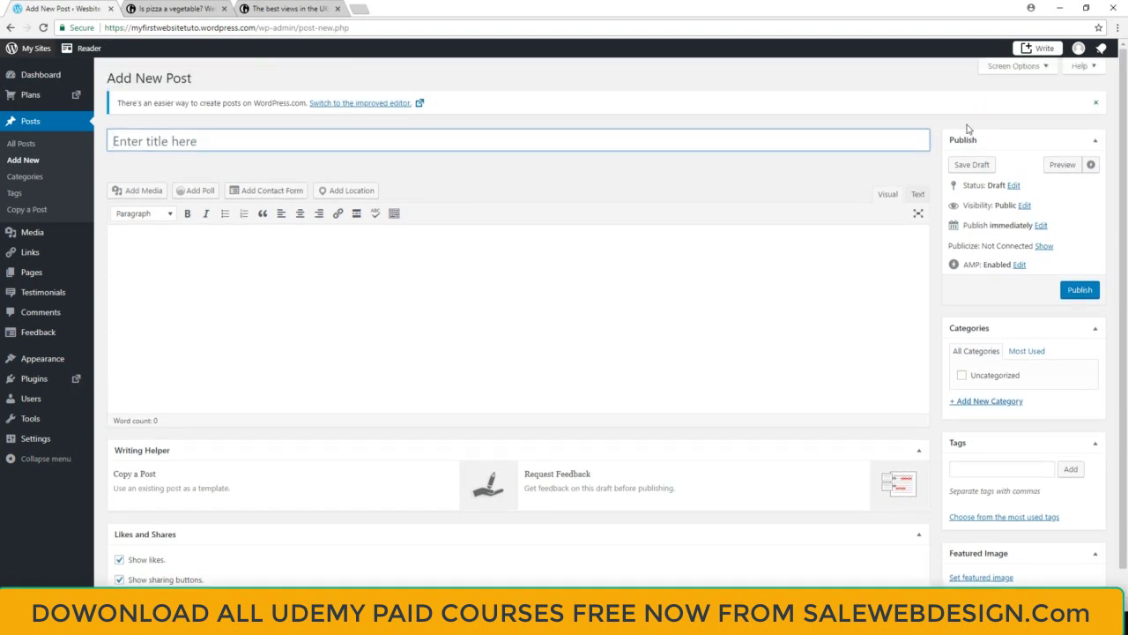
pyautogui.click(1054, 168)
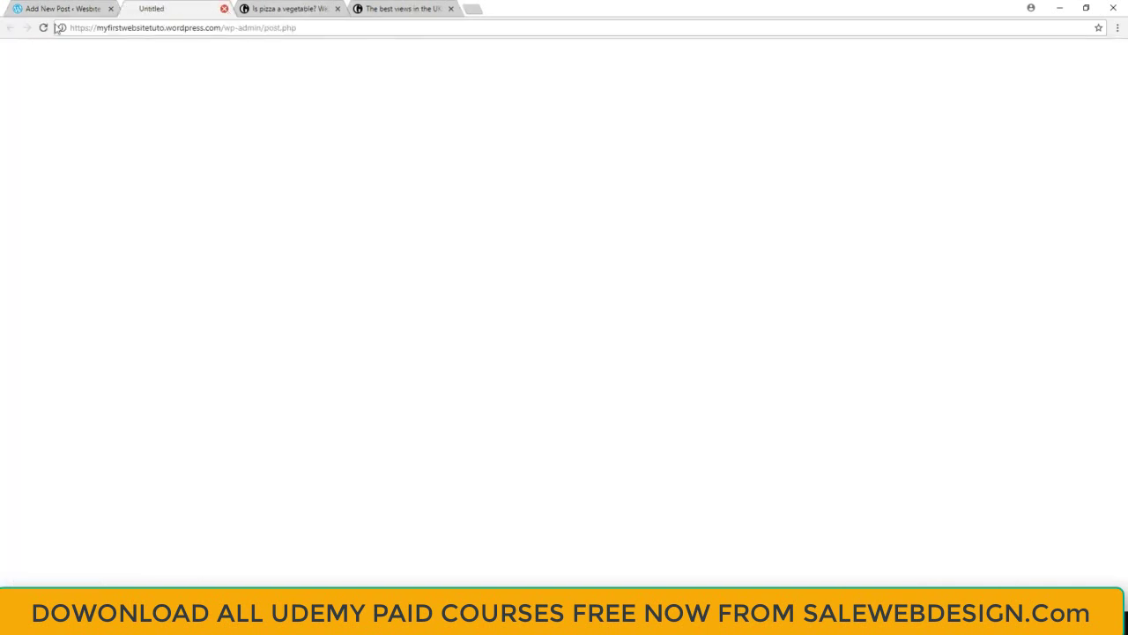
pyautogui.click(224, 9)
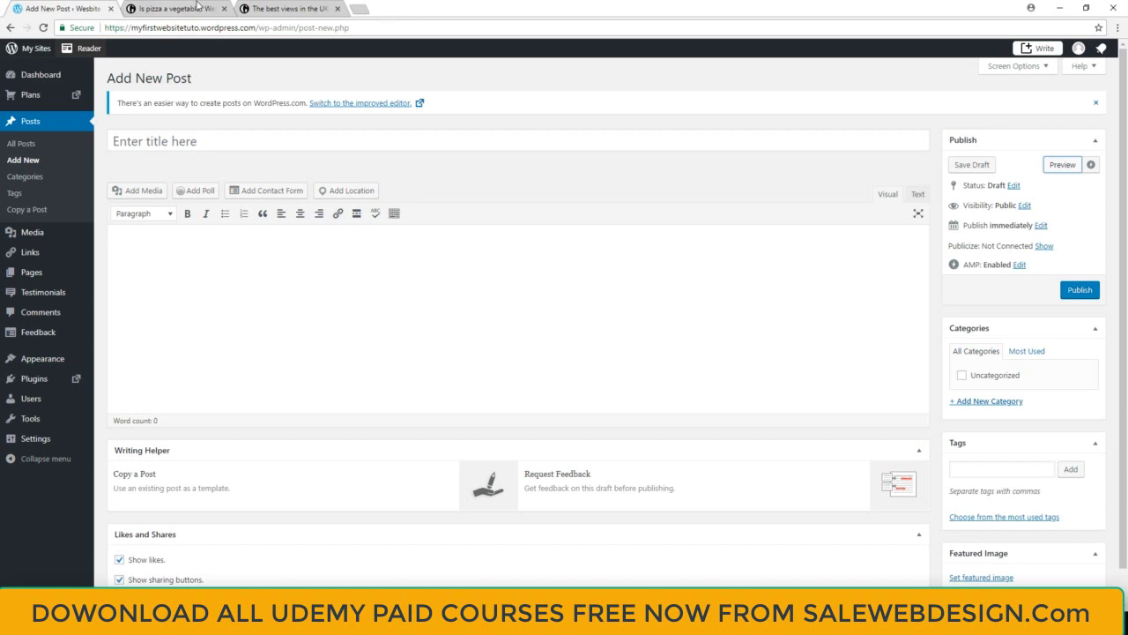
# Step: Copy the heading "Ancient ruins, Morecambe Bay" from the open Guardian article on UK views and paste it as the post title
pyautogui.click(286, 9)
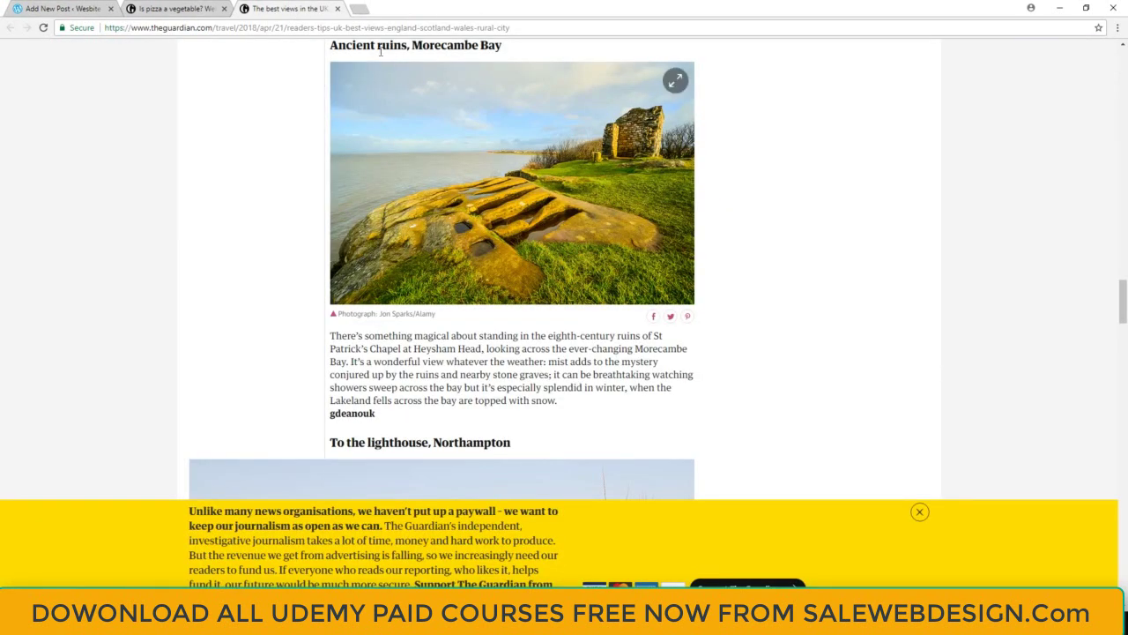
pyautogui.scroll(1, 361, 123)
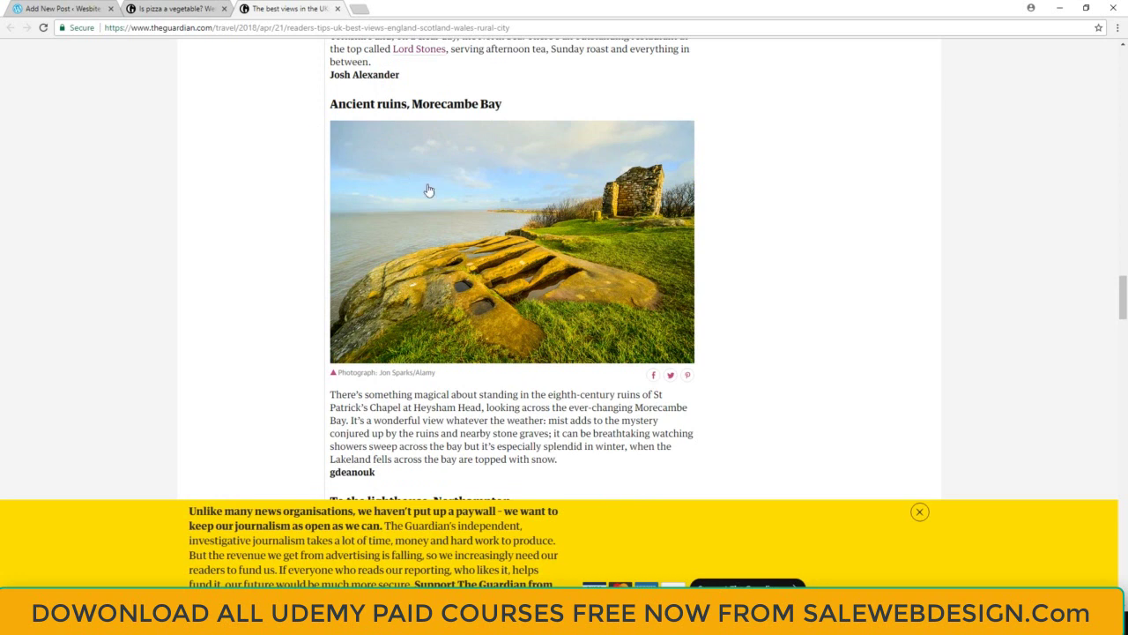
pyautogui.moveTo(365, 102); pyautogui.dragTo(499, 107)
pyautogui.rightClick(494, 113)
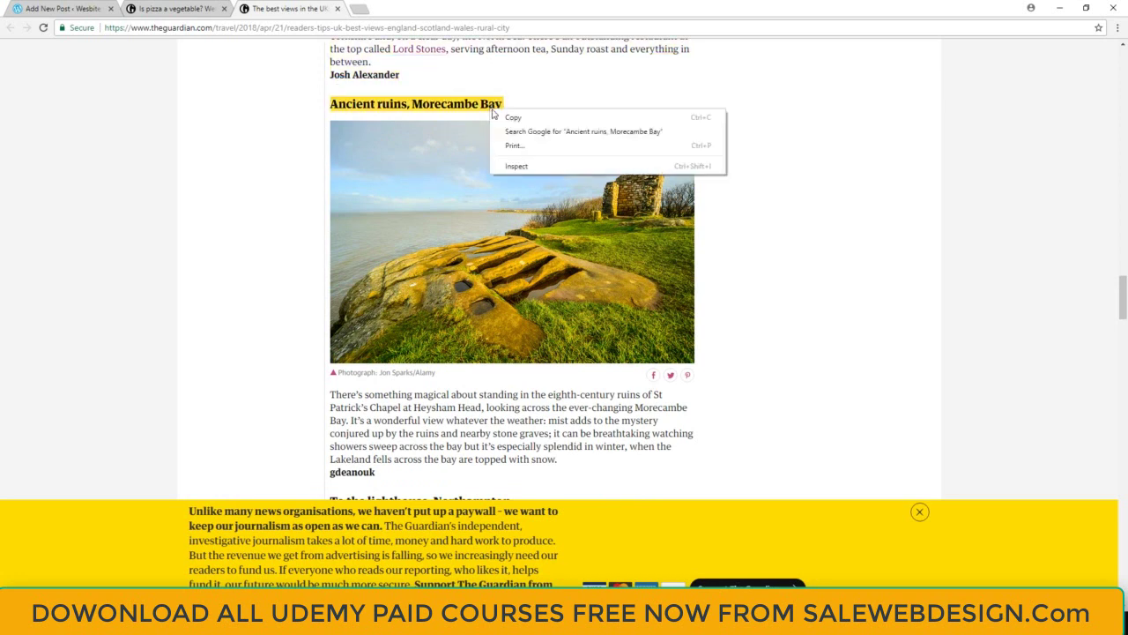
pyautogui.click(509, 117)
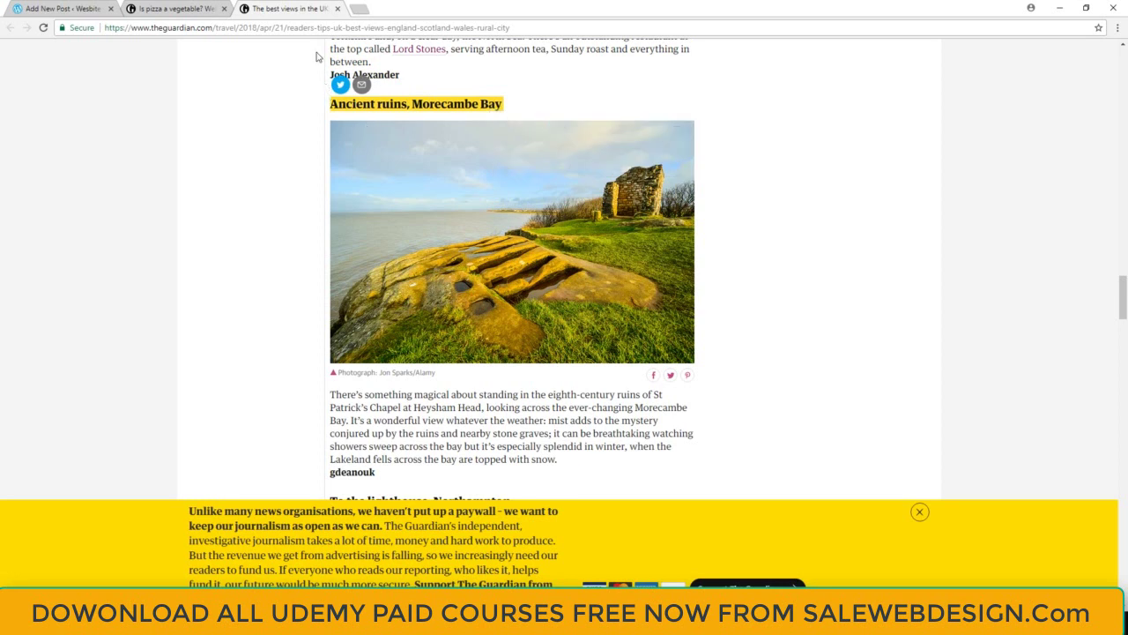
pyautogui.click(63, 8)
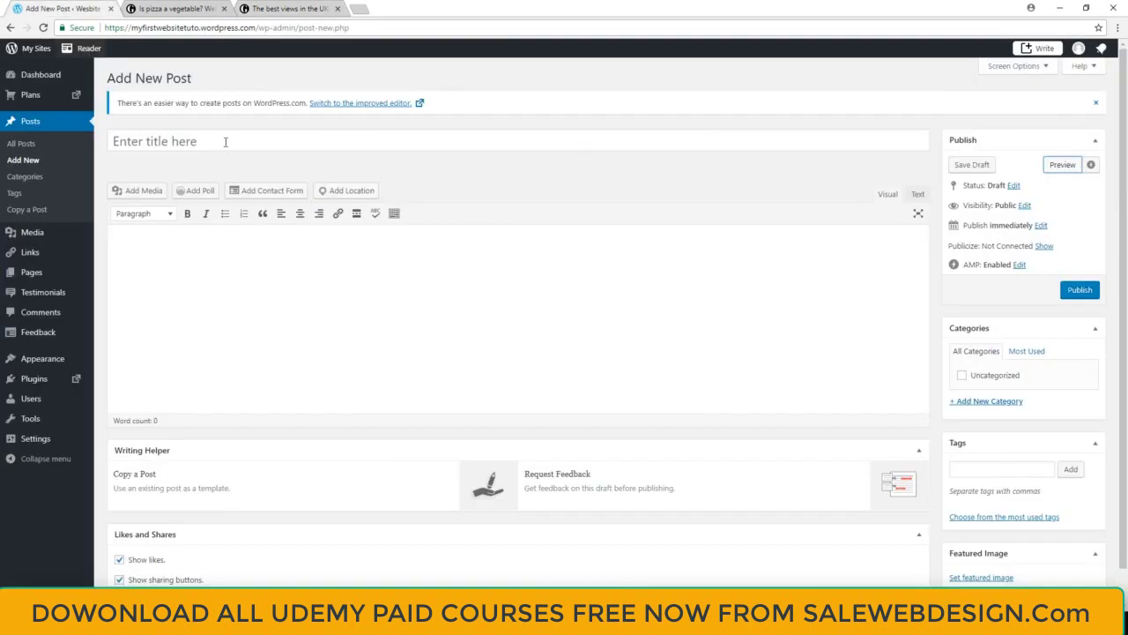
pyautogui.rightClick(224, 142)
pyautogui.click(251, 208)
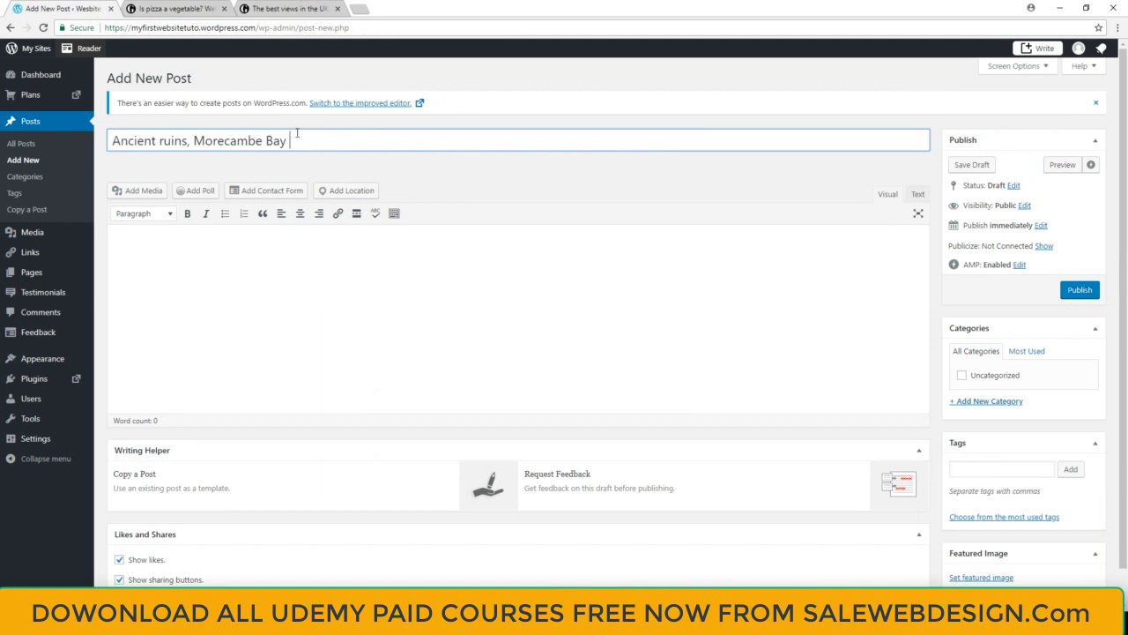
# Step: Copy the article's paragraph starting "There's something magical about standing" and paste it into the post body
pyautogui.click(275, 8)
pyautogui.scroll(-1, 465, 255)
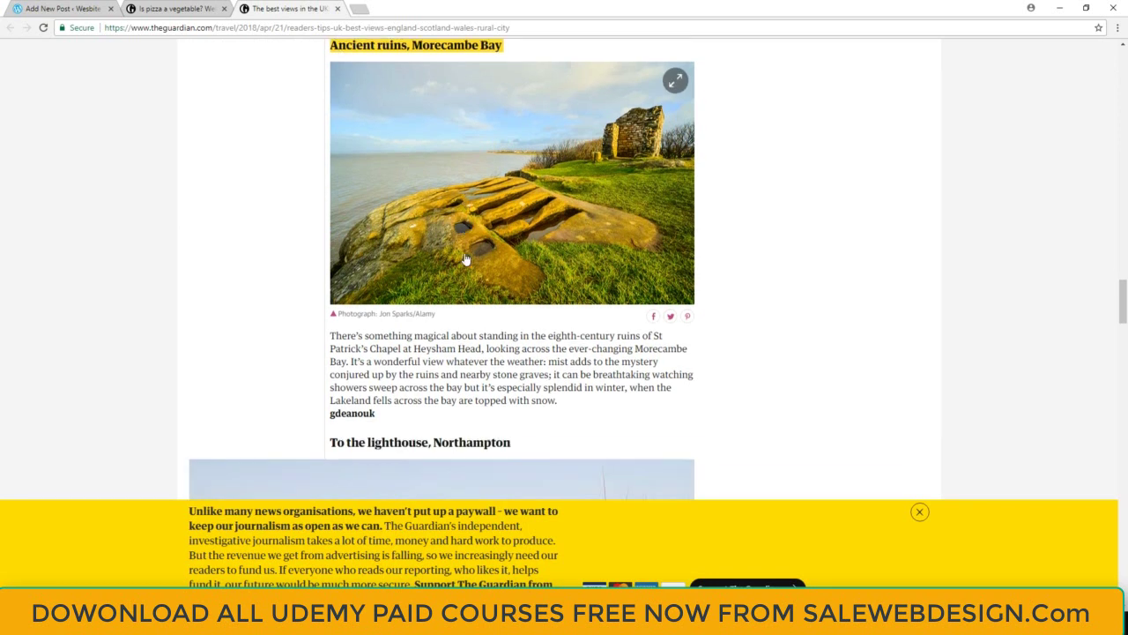
pyautogui.moveTo(331, 335); pyautogui.dragTo(564, 404)
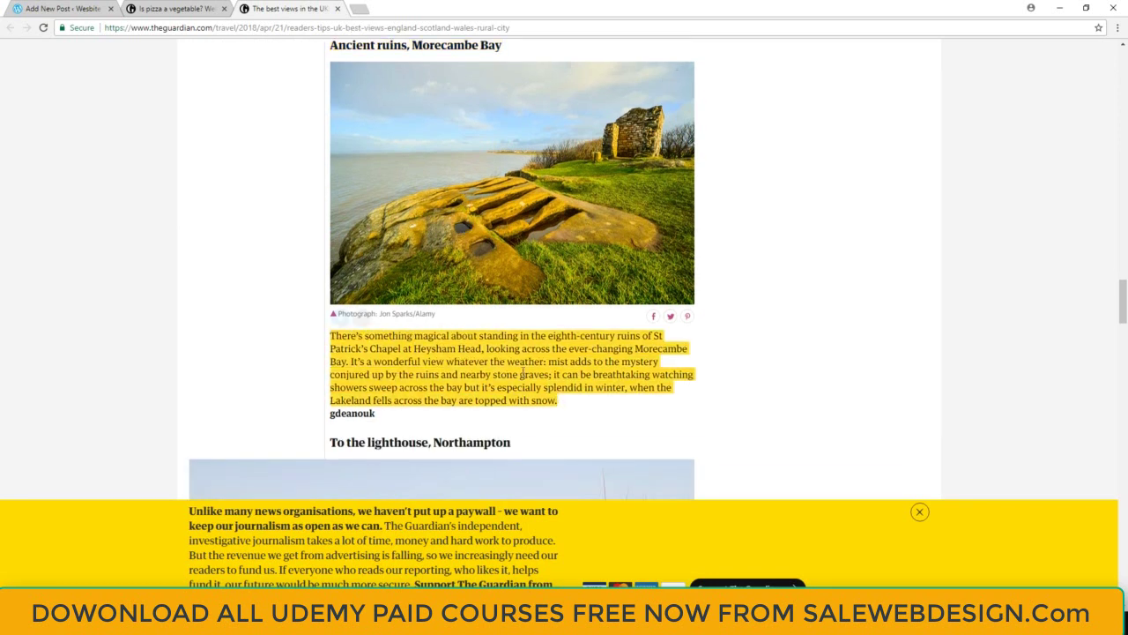
pyautogui.rightClick(521, 367)
pyautogui.click(544, 378)
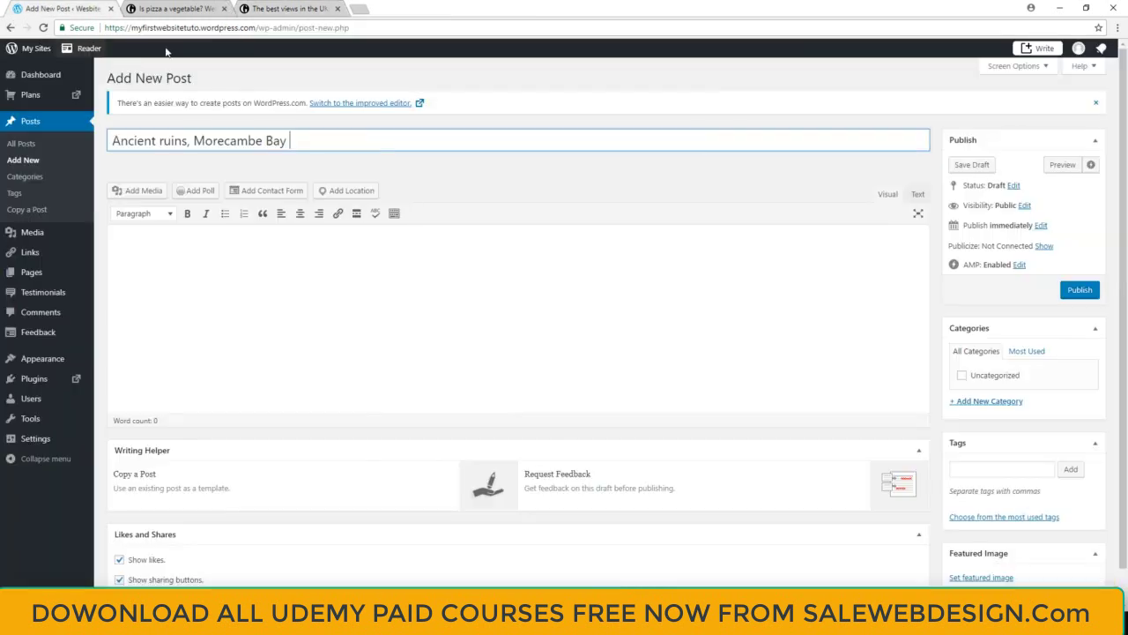
pyautogui.click(50, 8)
pyautogui.rightClick(165, 241)
pyautogui.click(220, 314)
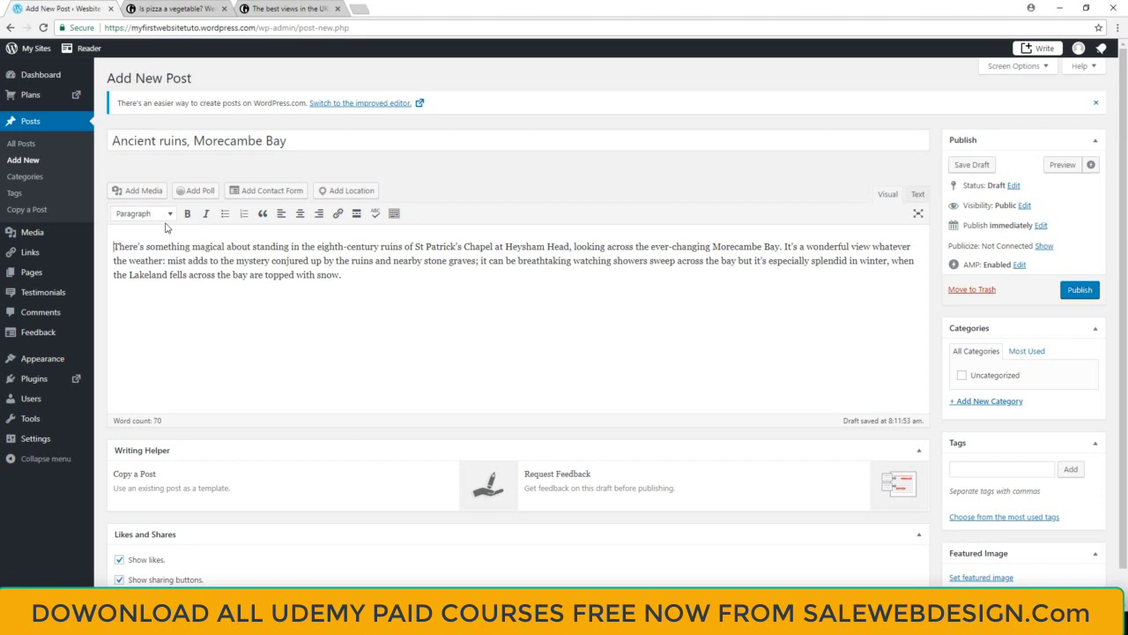
# Step: Add the line "Ancient ruins" above the pasted paragraph and remove the extra blank line between them
pyautogui.press('Return')
pyautogui.press('Return')
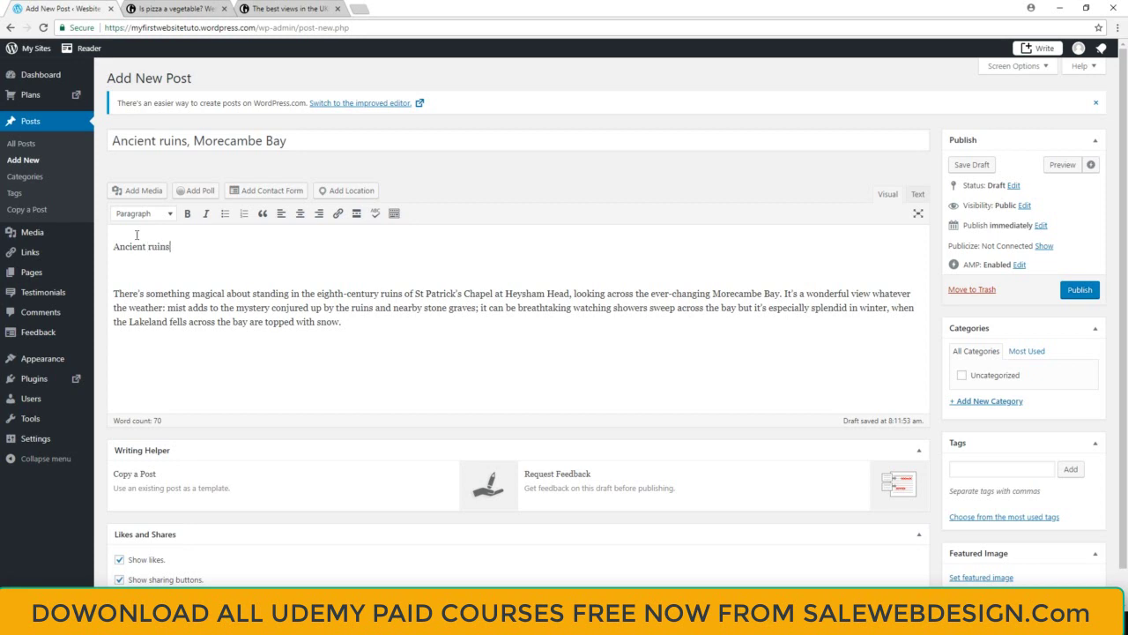
pyautogui.click(111, 293)
pyautogui.press('BackSpace')
# Step: Format the "Ancient ruins" line in the post body as Heading 1
pyautogui.tripleClick(123, 244)
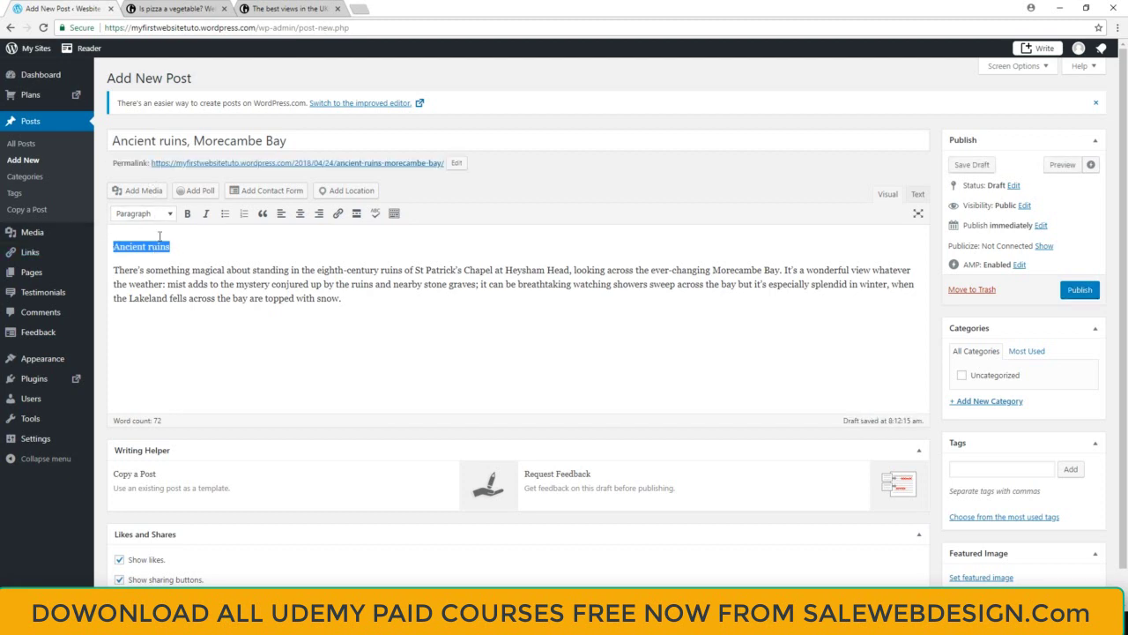
pyautogui.click(166, 219)
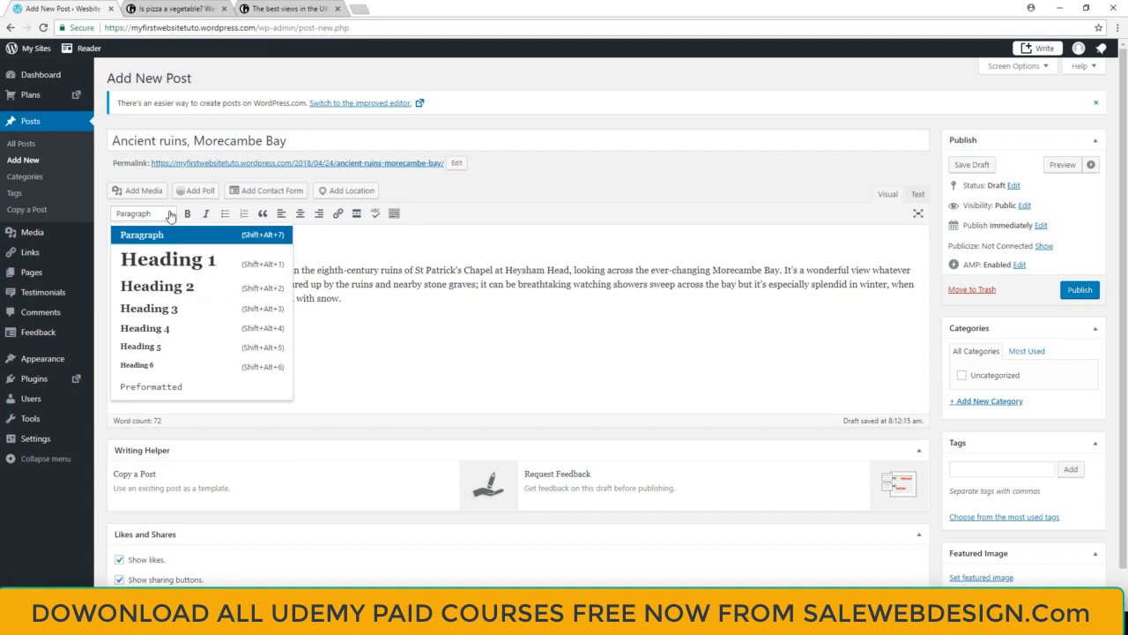
pyautogui.click(167, 258)
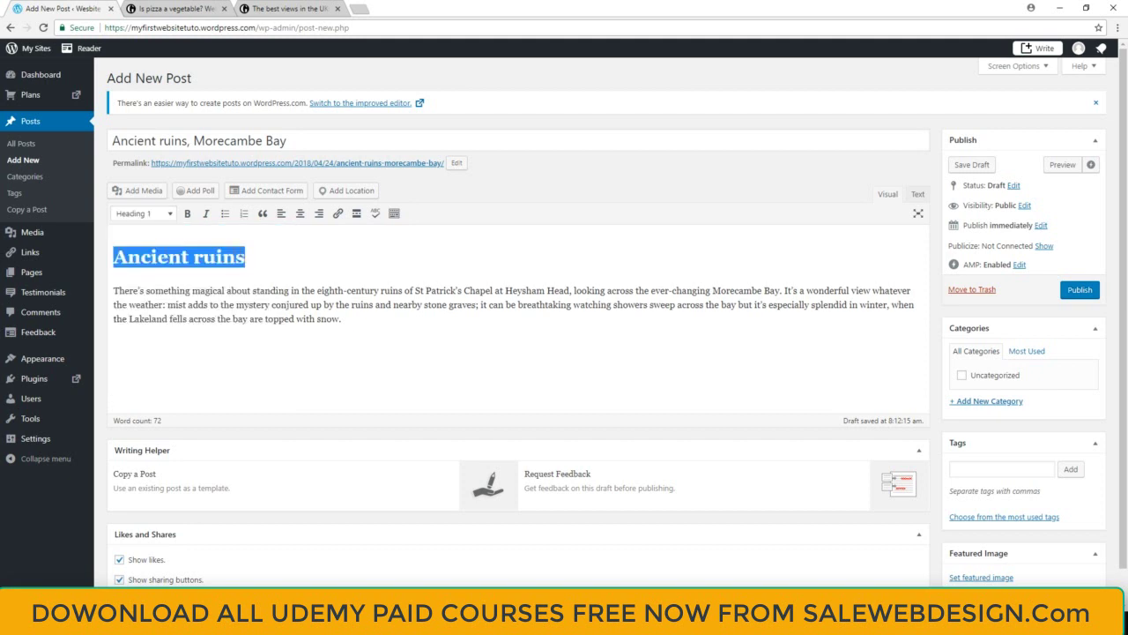
pyautogui.press('Right')
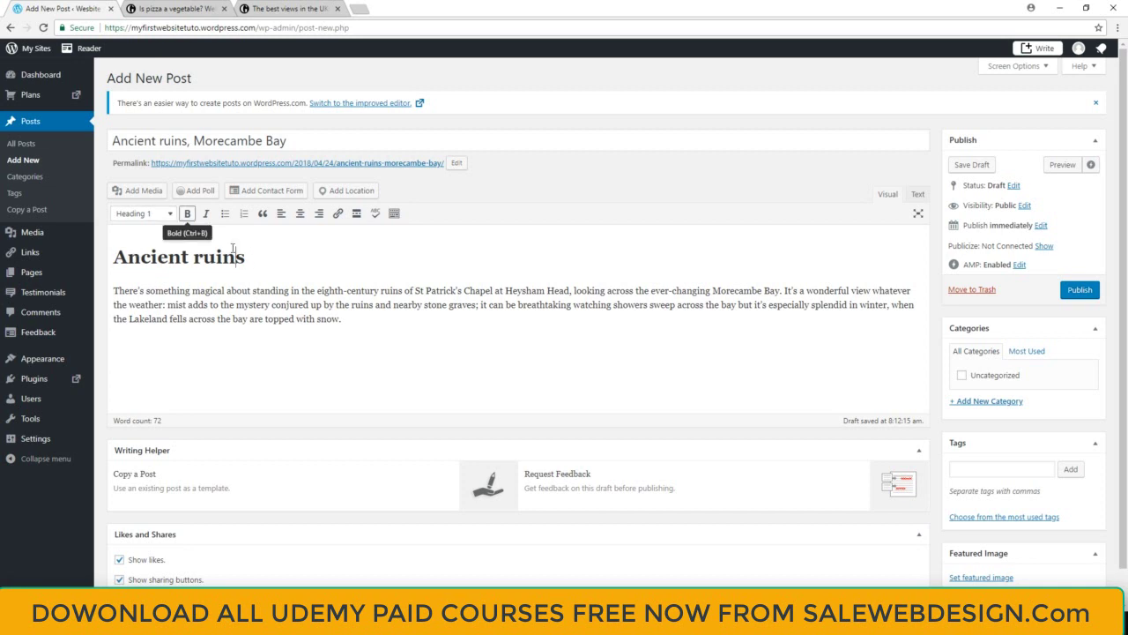
# Step: Change the "Ancient ruins" line in the post body to Heading 2
pyautogui.moveTo(246, 257); pyautogui.dragTo(112, 257)
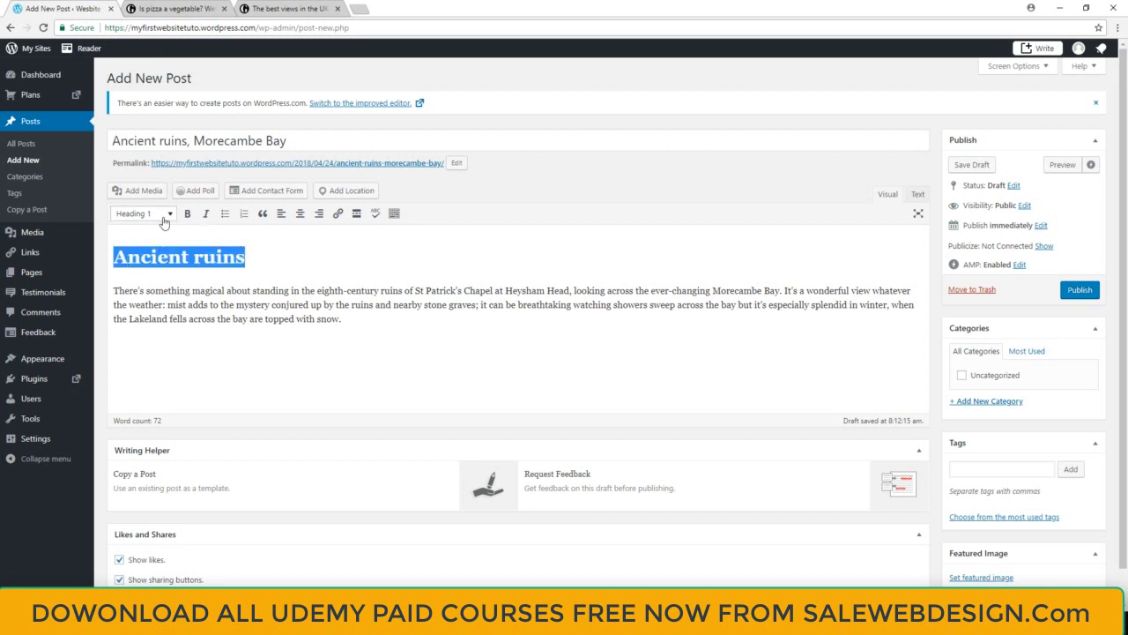
pyautogui.click(163, 218)
pyautogui.click(154, 287)
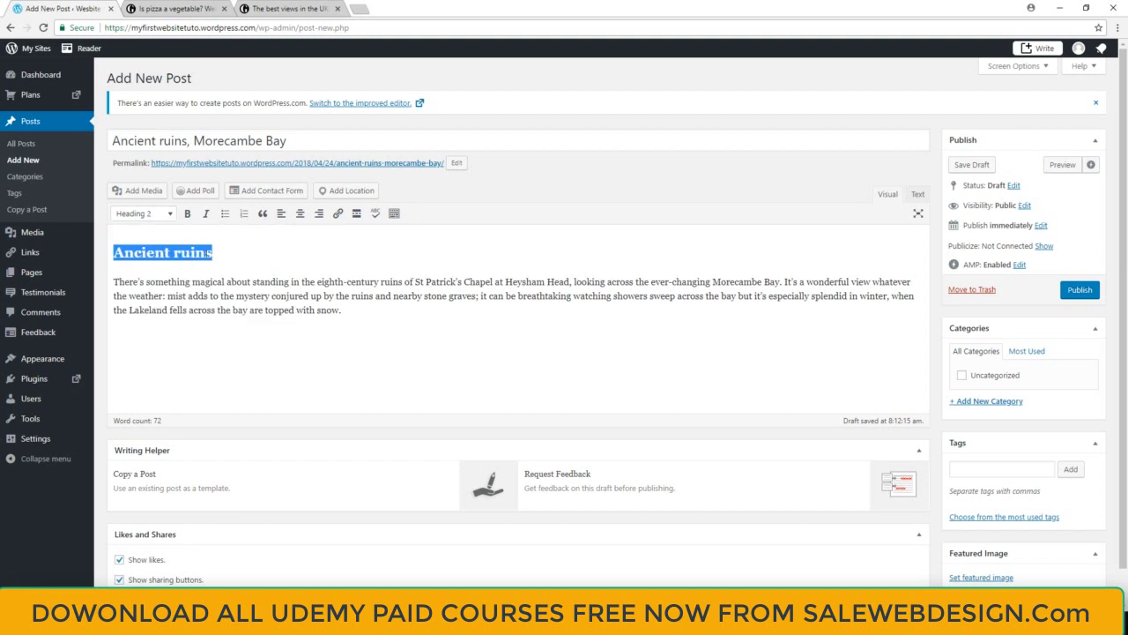
# Step: Change the "Ancient ruins" line in the post body to Heading 6
pyautogui.click(163, 222)
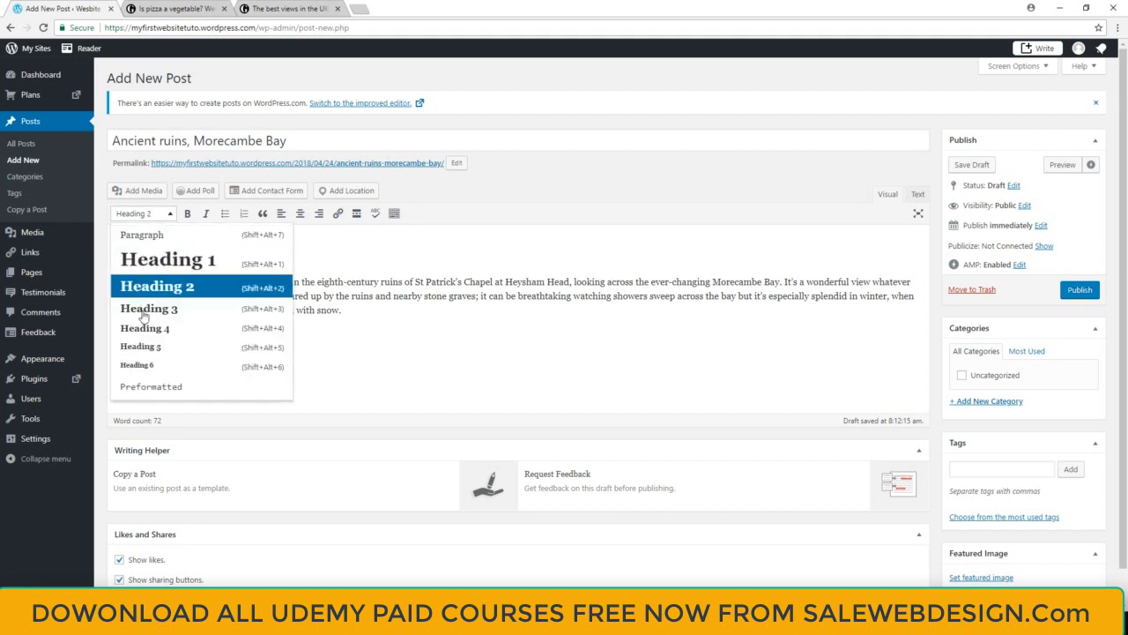
pyautogui.click(146, 364)
pyautogui.click(160, 250)
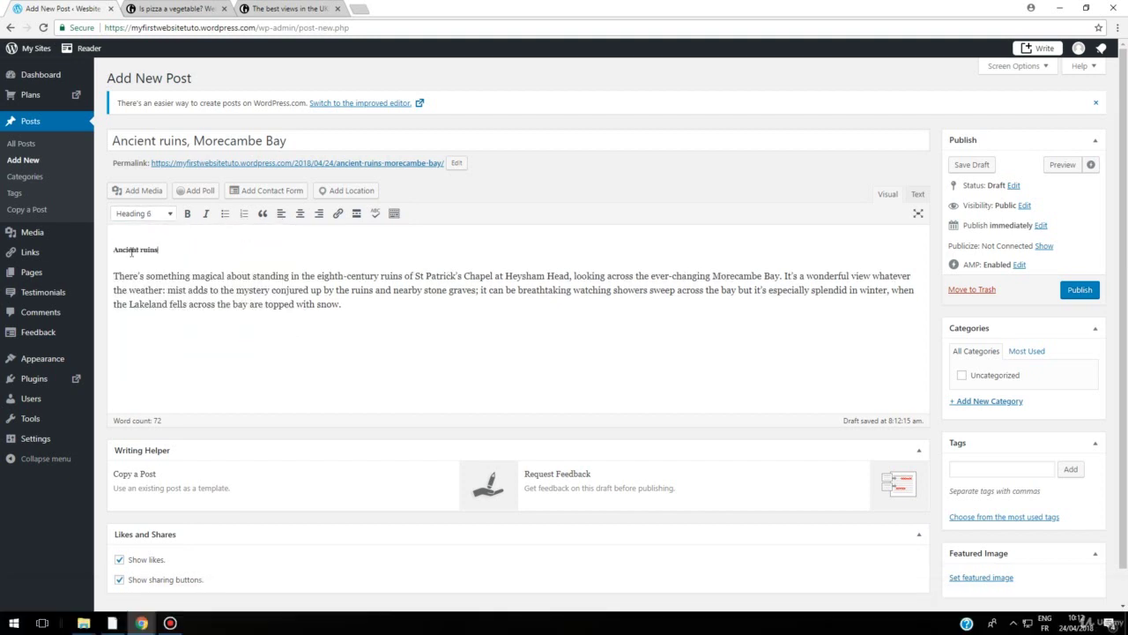
# Step: Reformat the "Ancient ruins" line in the post body as Heading 3
pyautogui.moveTo(173, 247); pyautogui.dragTo(71, 248)
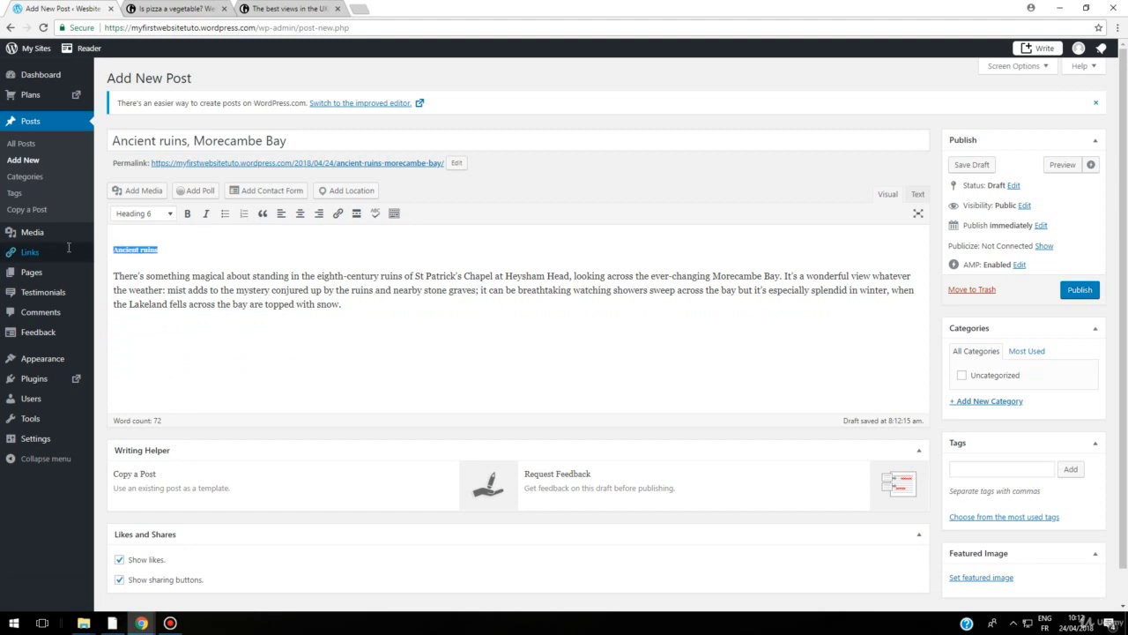
pyautogui.click(155, 217)
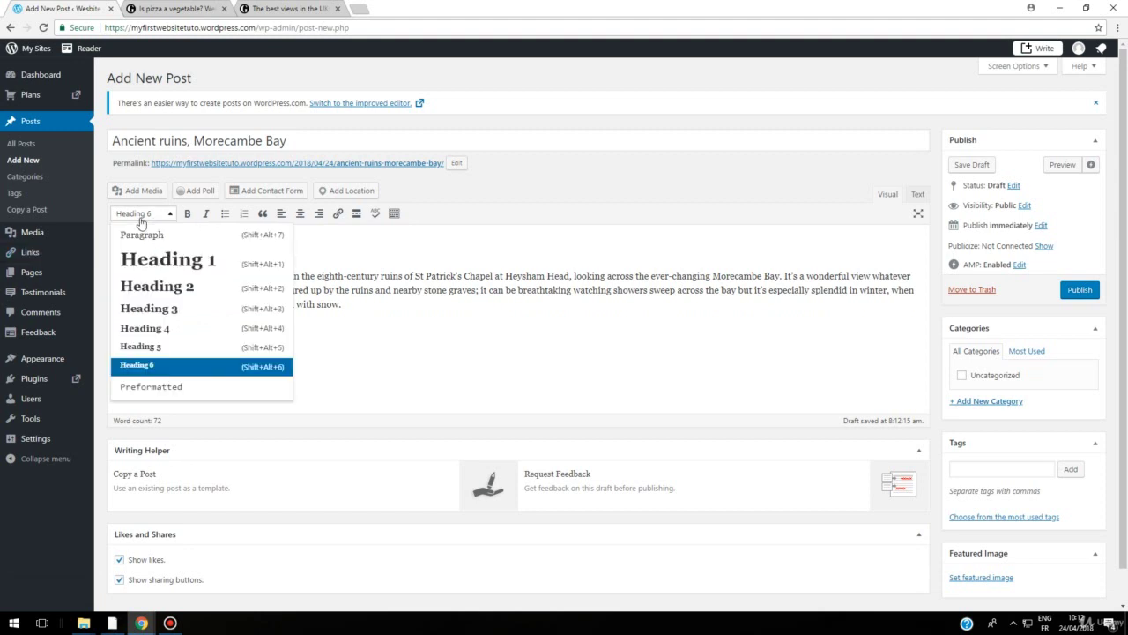
pyautogui.click(148, 308)
pyautogui.click(161, 252)
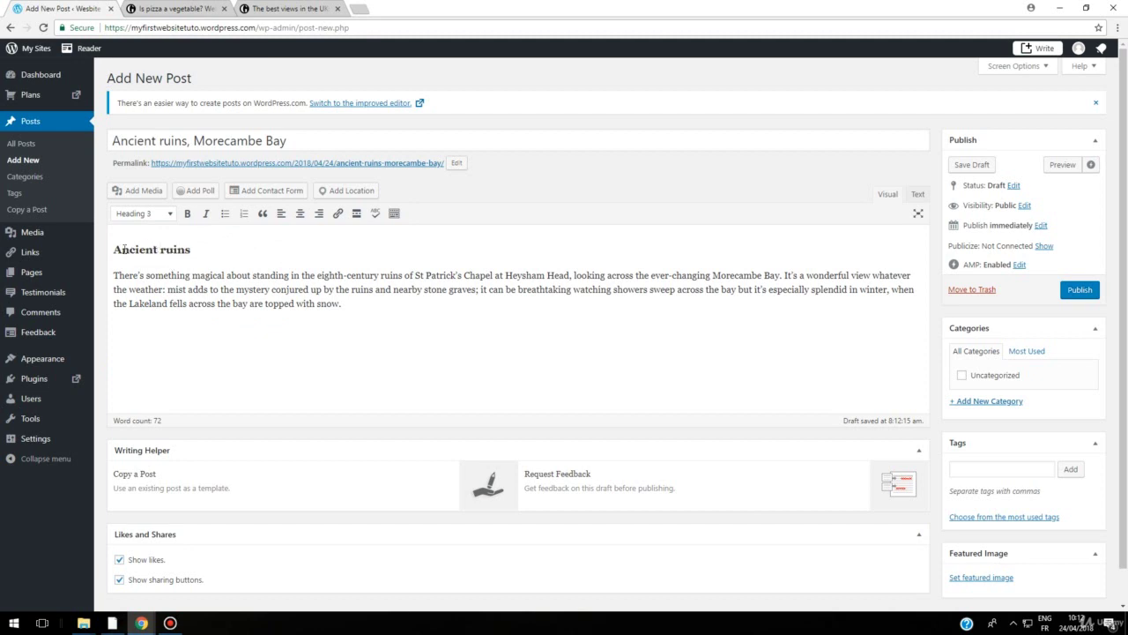
# Step: Apply the Paragraph format and bold to the whole text paragraph below the "Ancient ruins" heading
pyautogui.moveTo(354, 308); pyautogui.dragTo(113, 275)
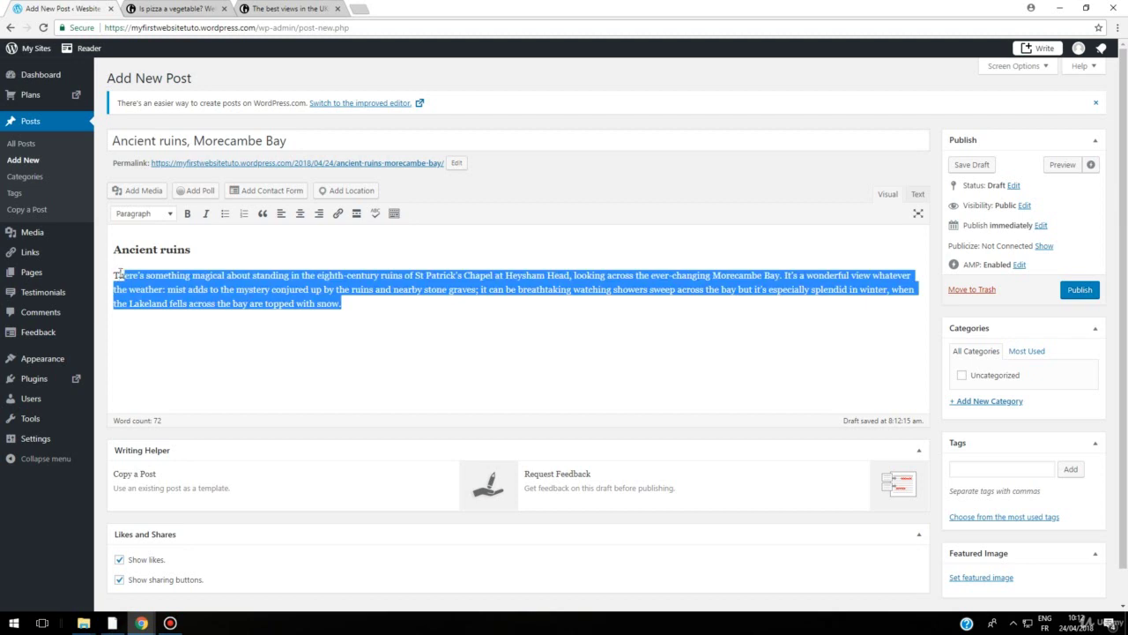
pyautogui.click(151, 216)
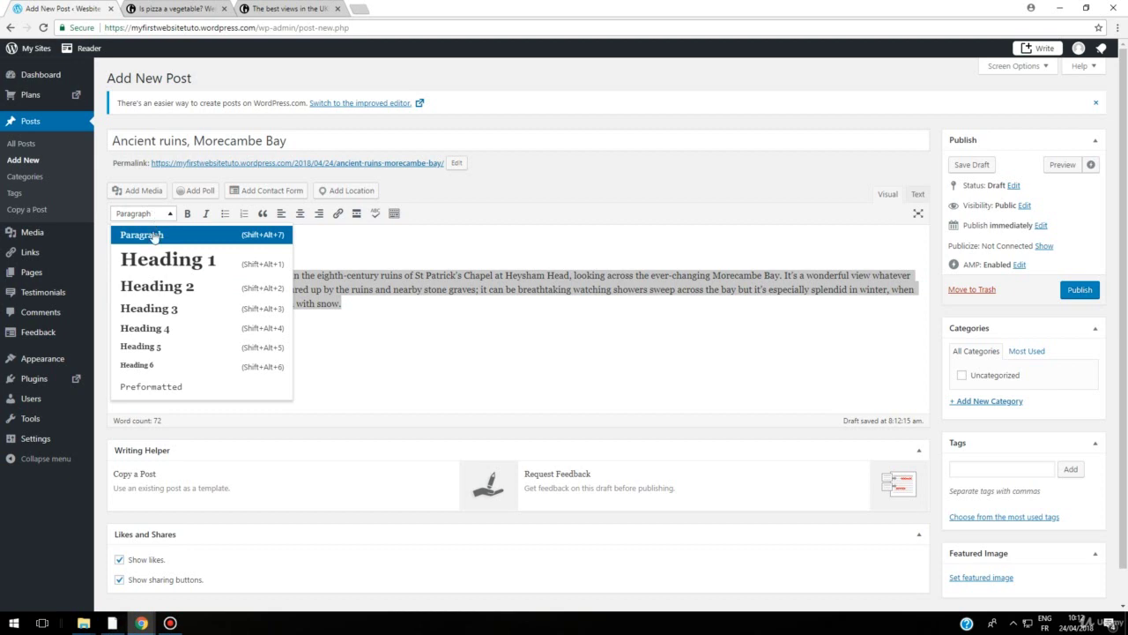
pyautogui.click(154, 235)
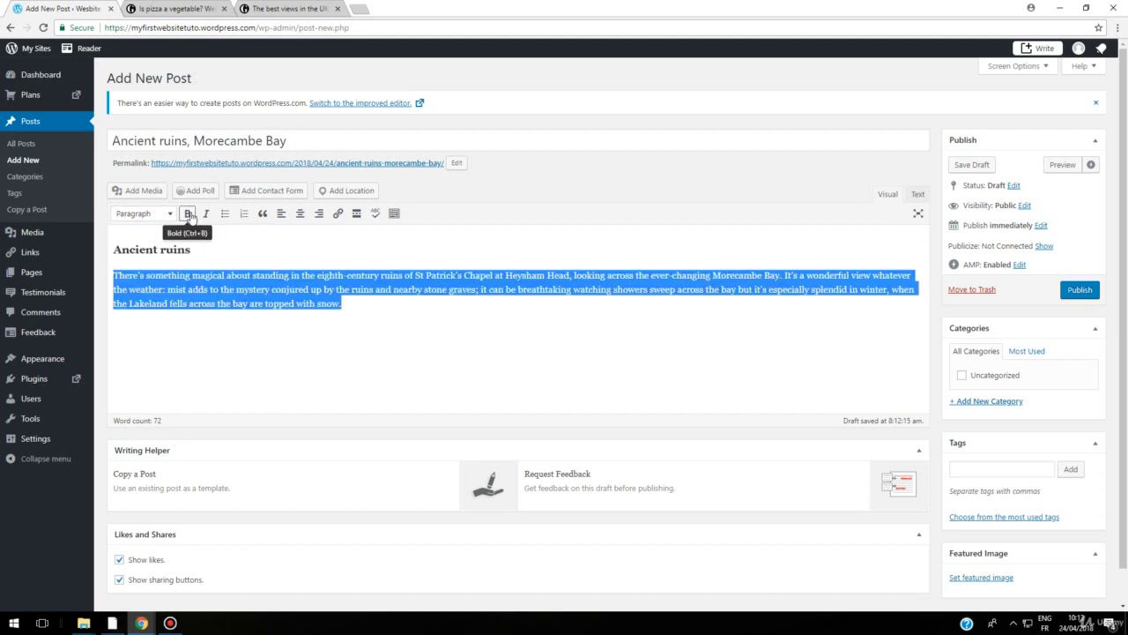
pyautogui.click(189, 214)
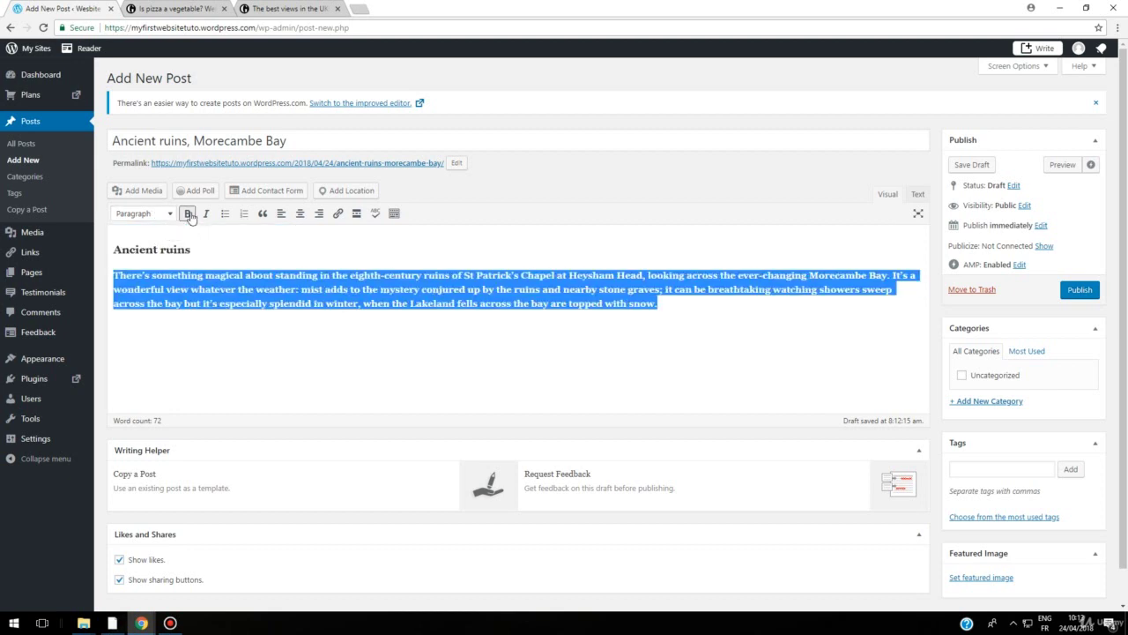
pyautogui.click(204, 275)
# Step: Apply italics to the whole body paragraph, and turn the italics off again
pyautogui.moveTo(670, 309); pyautogui.dragTo(76, 273)
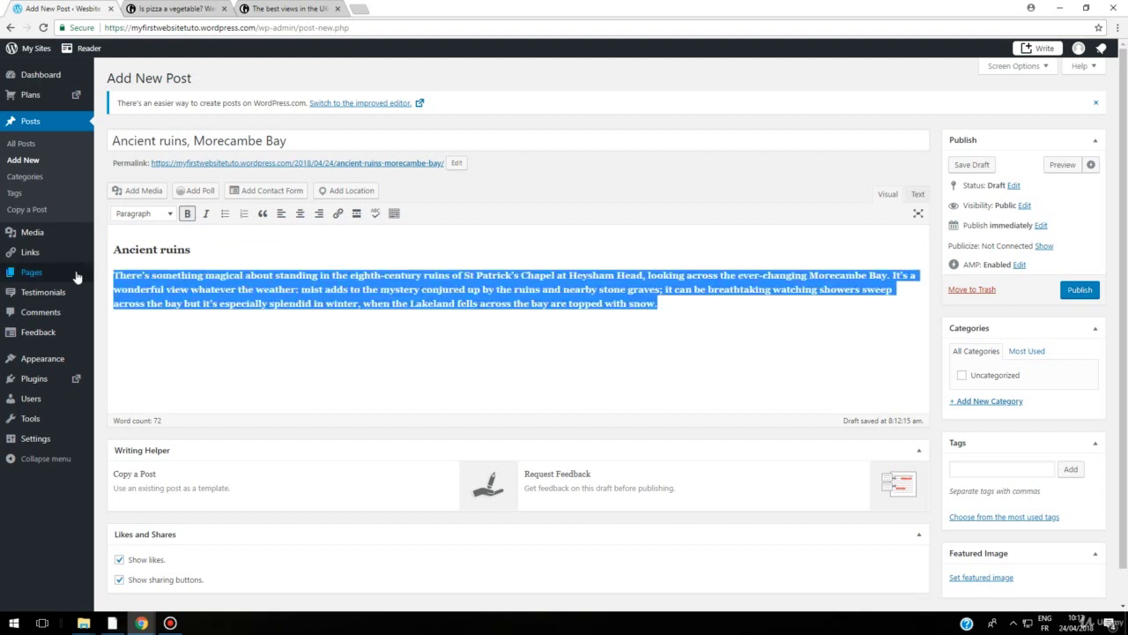
pyautogui.click(209, 219)
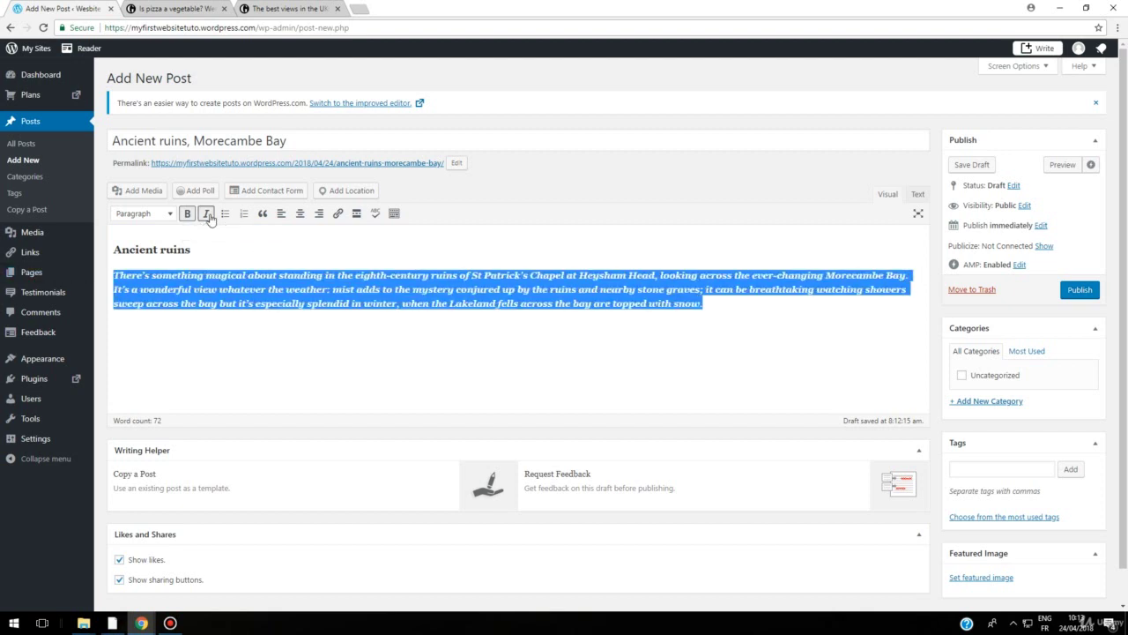
pyautogui.click(209, 219)
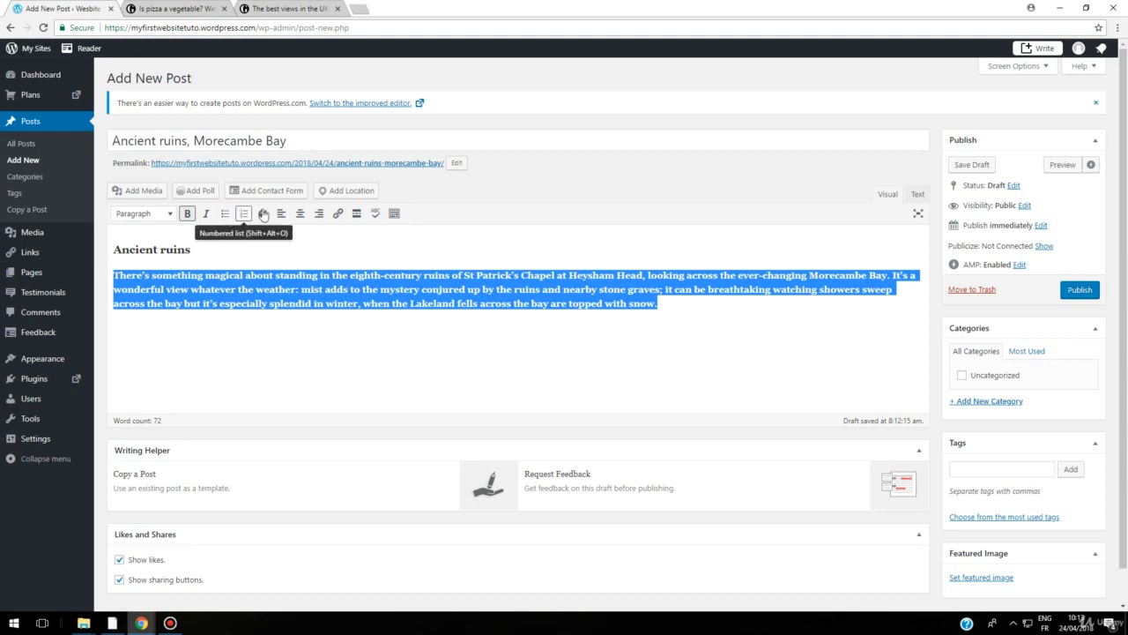
# Step: Try the centre, left and right alignments on the body paragraph, ending with left alignment
pyautogui.click(300, 215)
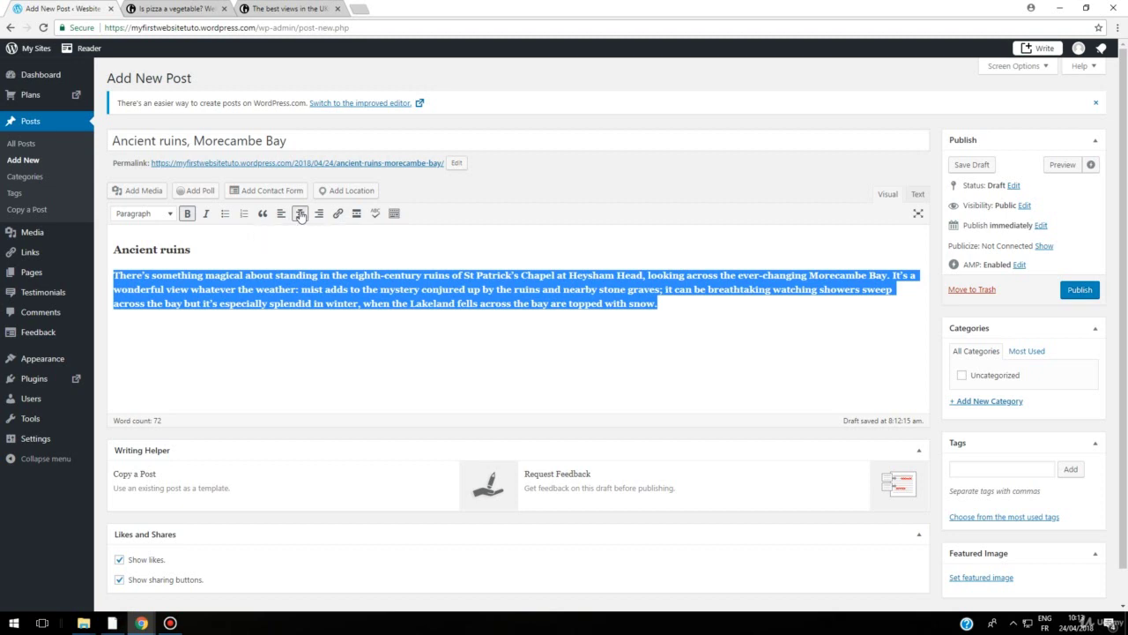
pyautogui.click(282, 215)
pyautogui.click(317, 215)
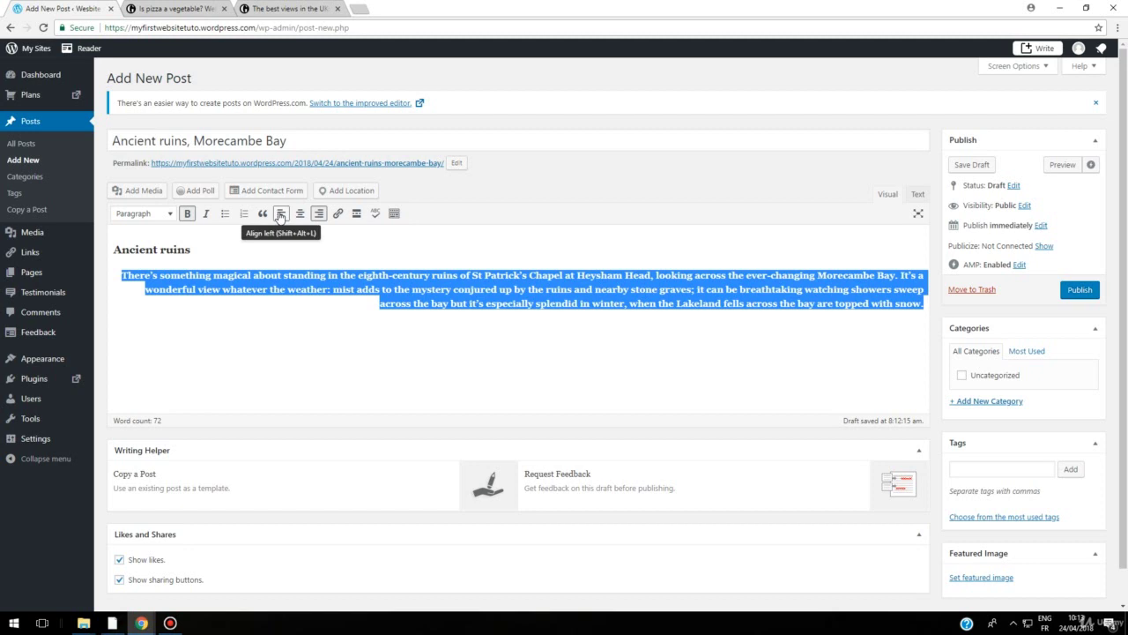
pyautogui.click(281, 215)
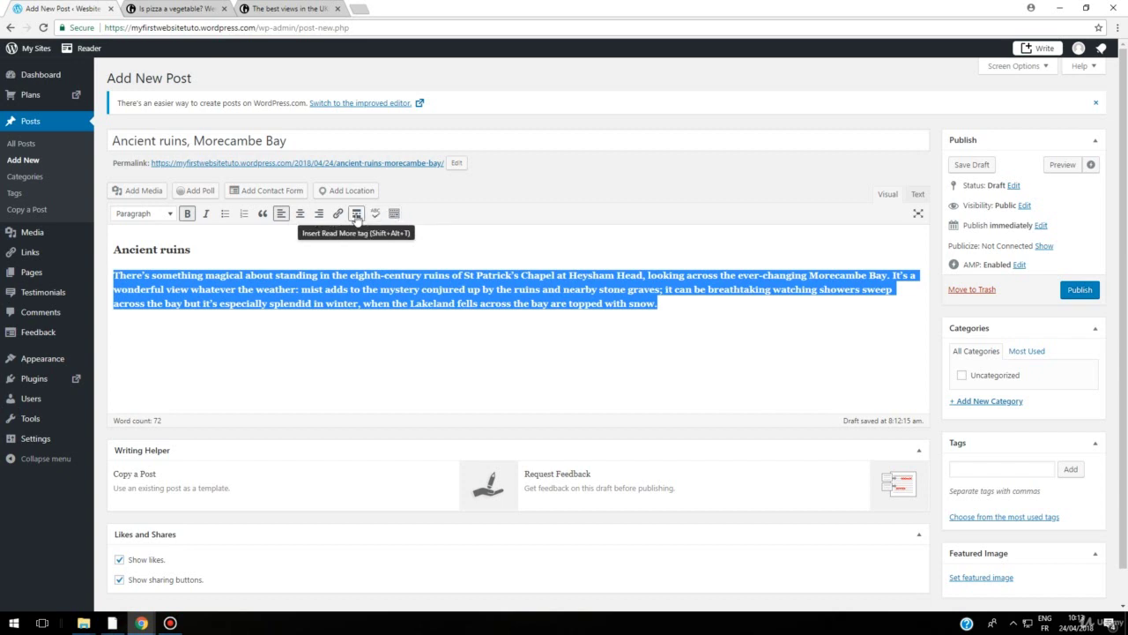
# Step: Remove the bold formatting from the entire body paragraph
pyautogui.press('Right')
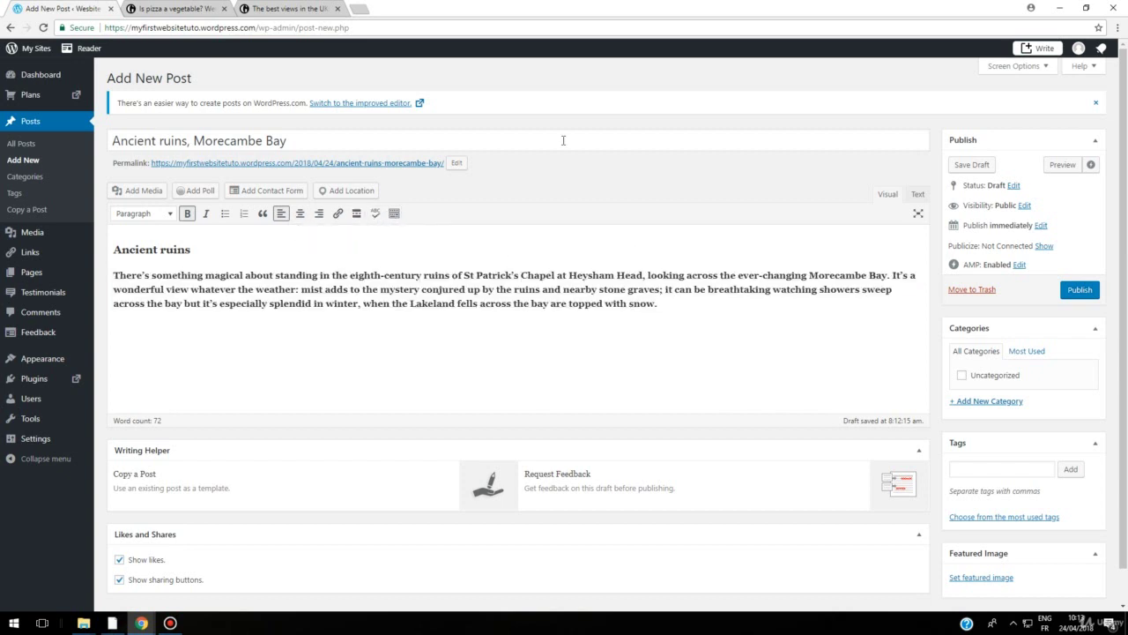
pyautogui.moveTo(214, 298); pyautogui.dragTo(110, 279)
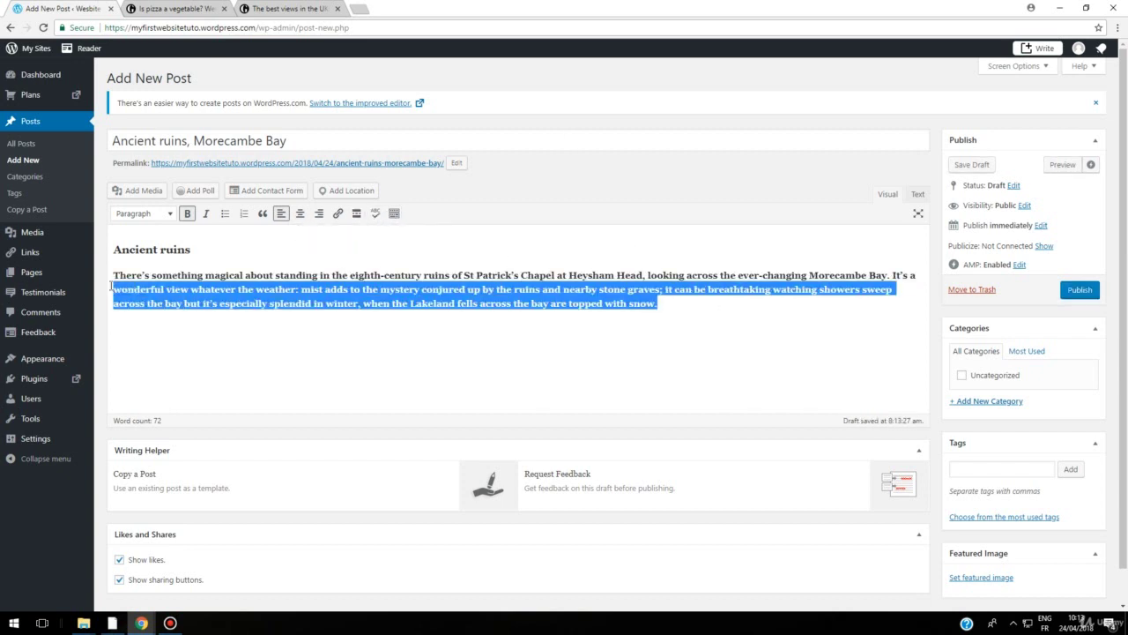
pyautogui.click(187, 216)
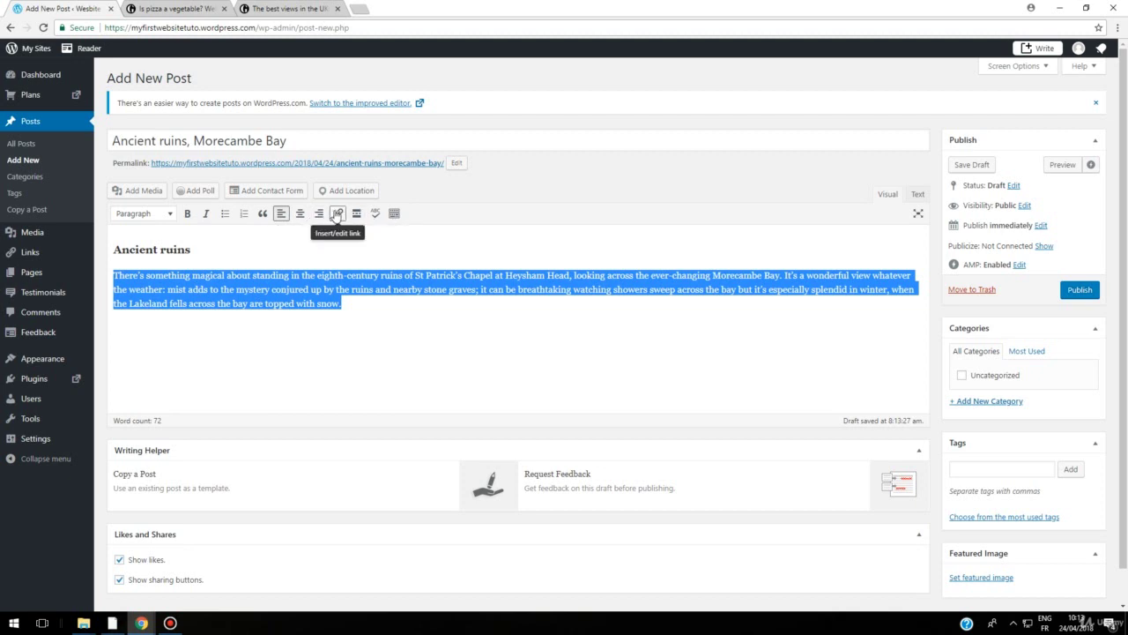
# Step: Add a new line reading "Read this article here" below the body paragraph
pyautogui.click(349, 304)
pyautogui.press('Return')
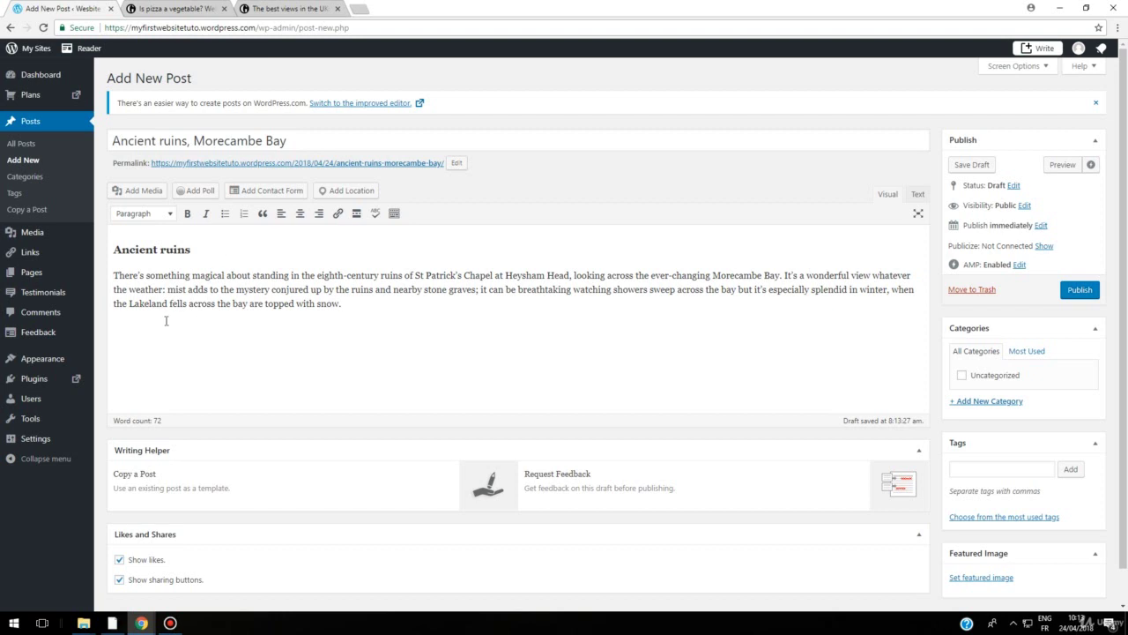
pyautogui.write('Read this article here')
# Step: Copy the web address of the Guardian article on the best UK views and return to the post editor
pyautogui.click(286, 9)
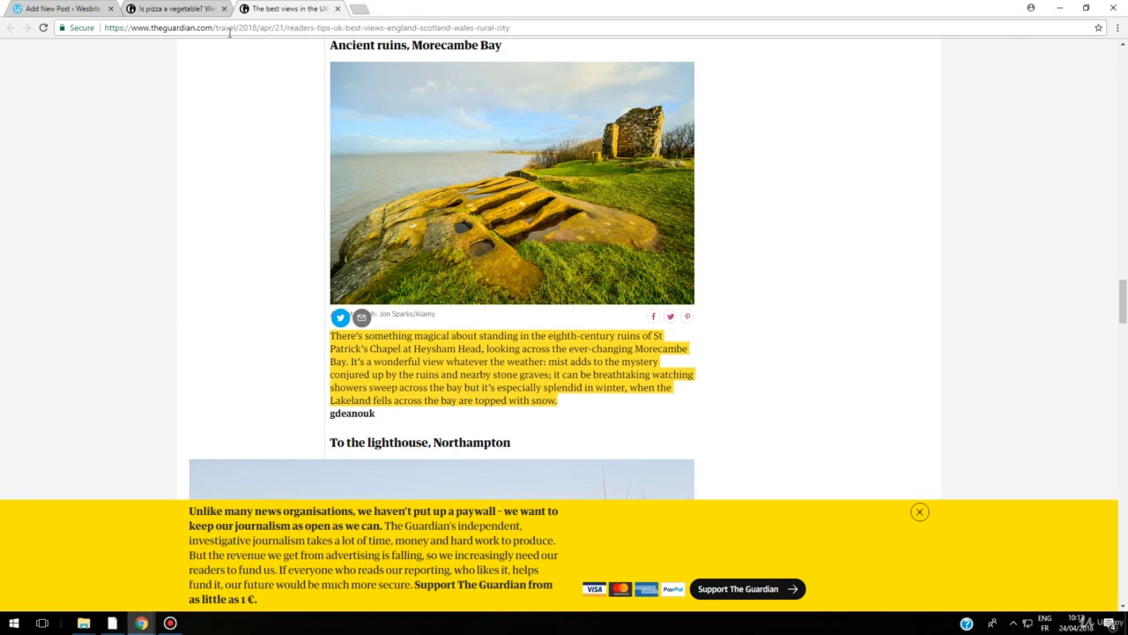
pyautogui.scroll(1, 497, 286)
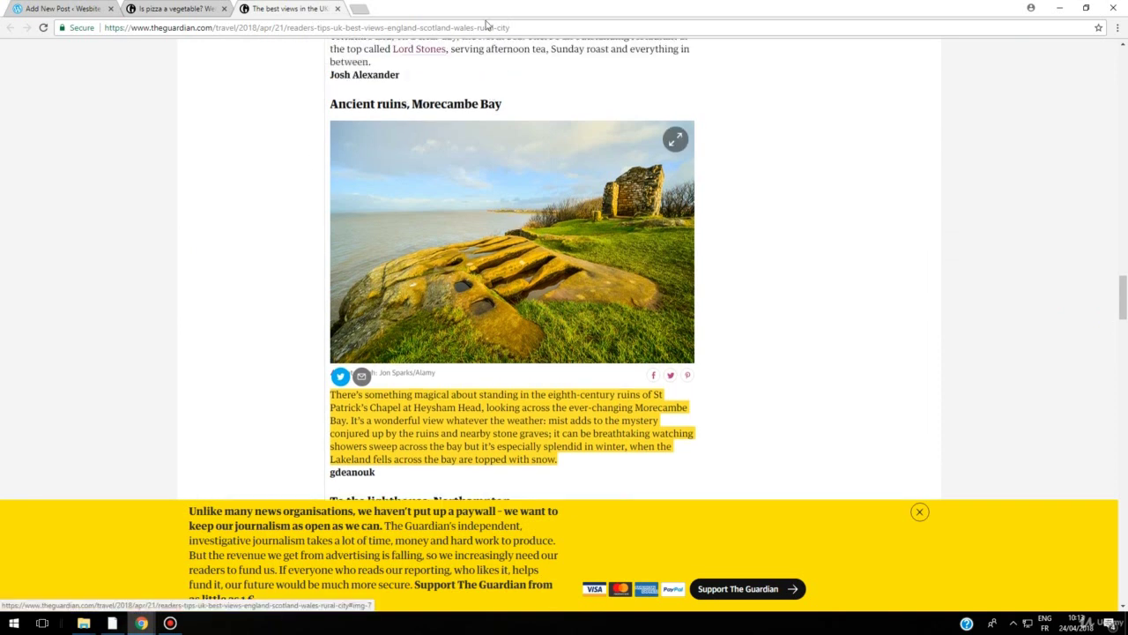
pyautogui.moveTo(529, 26); pyautogui.dragTo(83, 28)
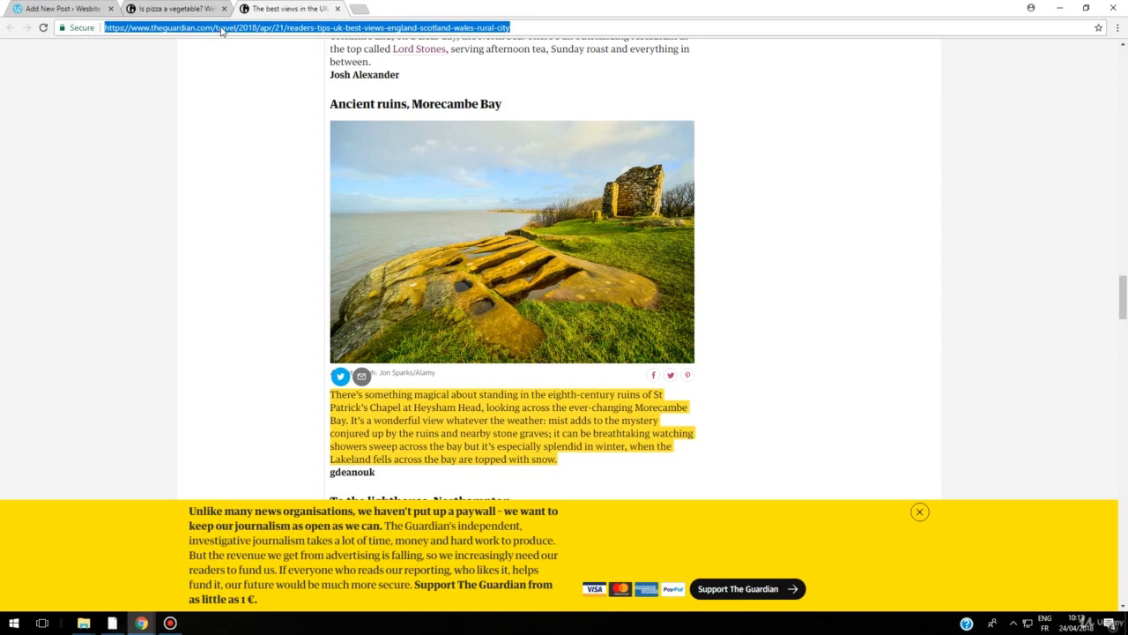
pyautogui.rightClick(222, 30)
pyautogui.click(255, 68)
pyautogui.click(79, 8)
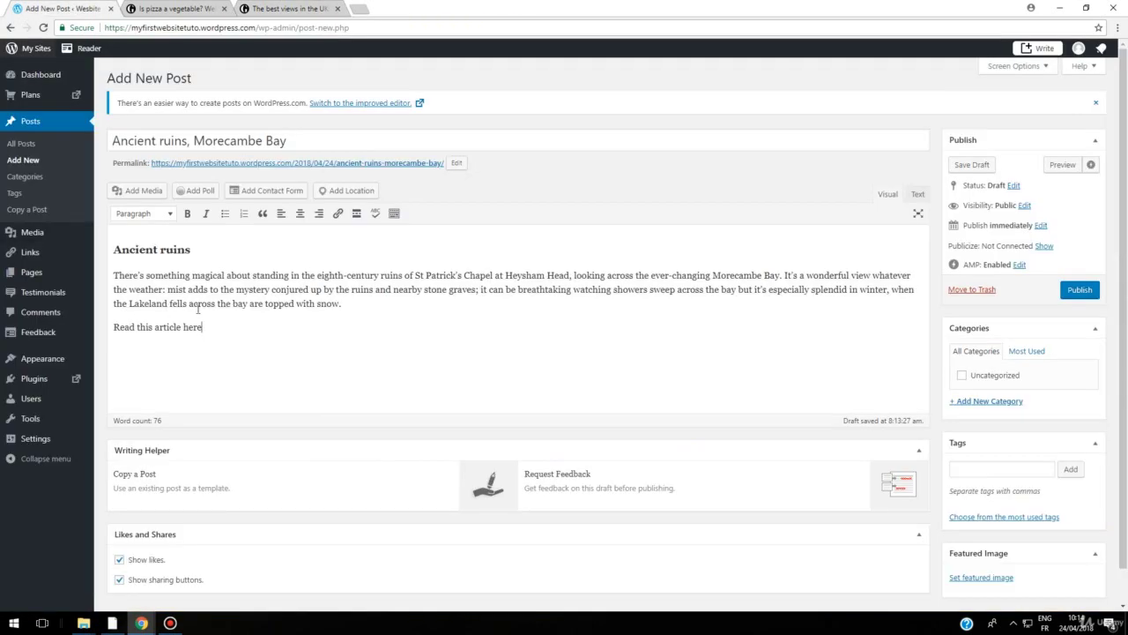
# Step: Link the "Read this article here" text to the copied Guardian article address
pyautogui.moveTo(203, 327); pyautogui.dragTo(109, 324)
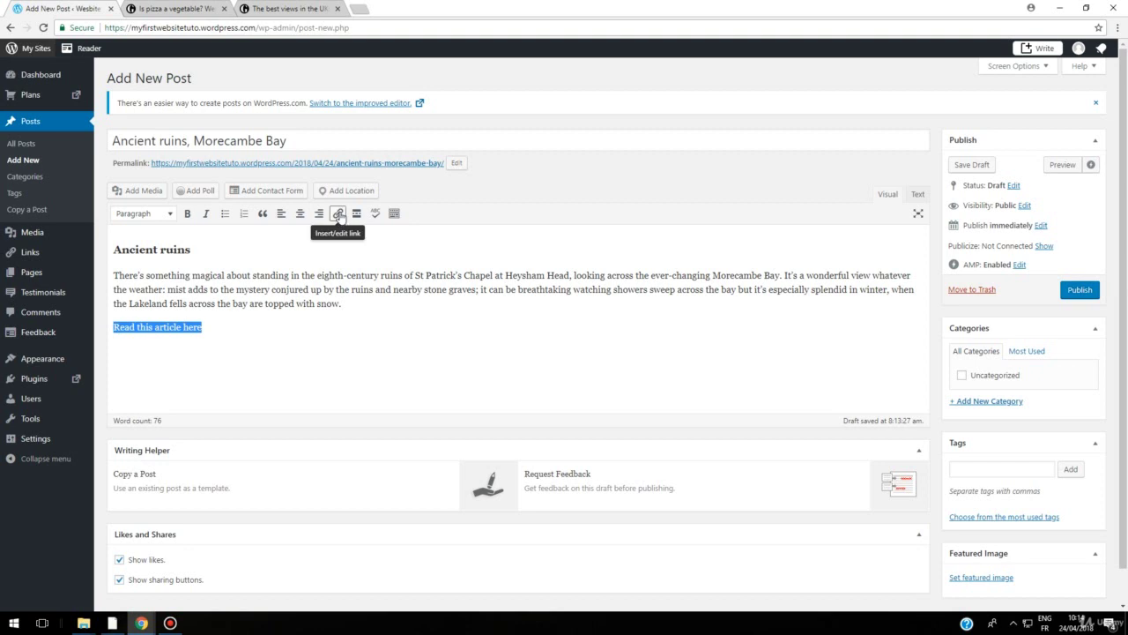
pyautogui.click(339, 214)
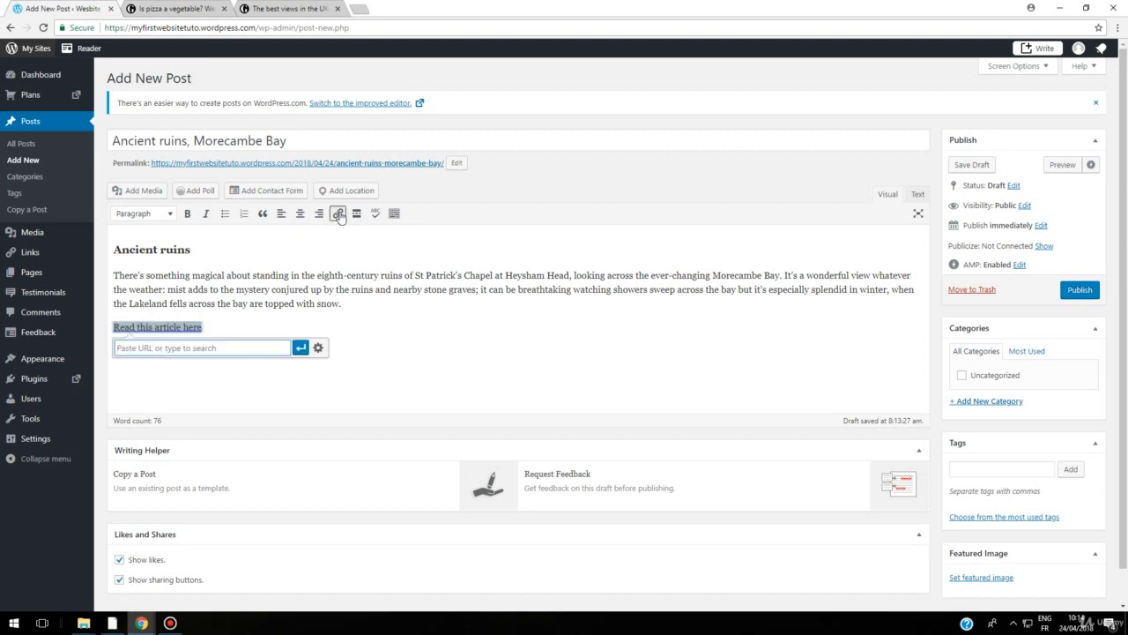
pyautogui.rightClick(162, 349)
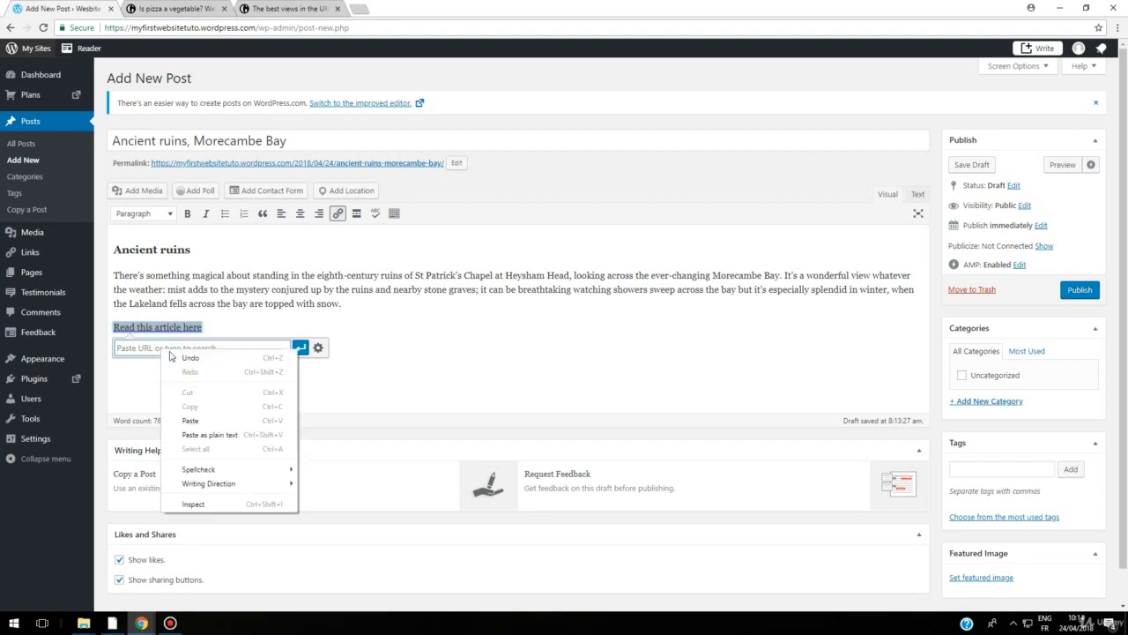
pyautogui.click(187, 420)
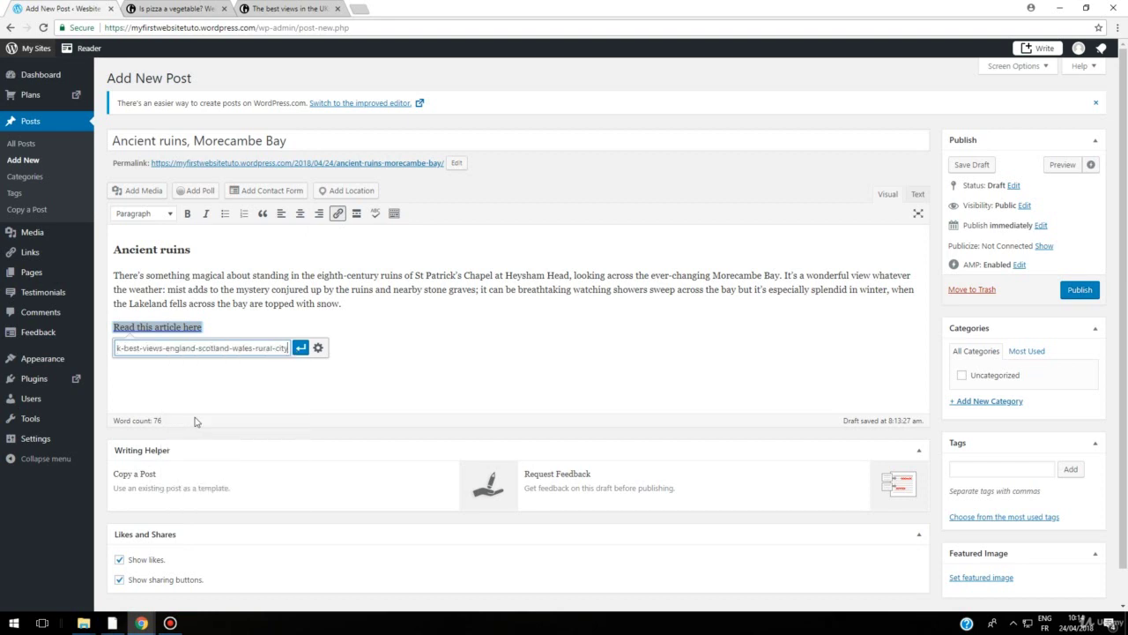
pyautogui.click(300, 351)
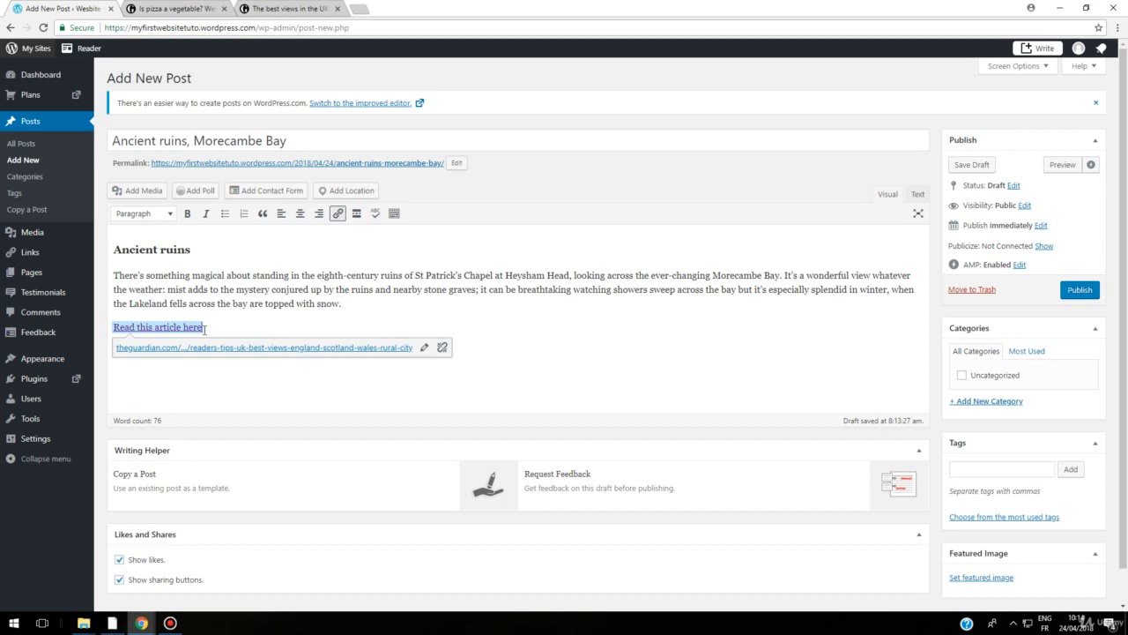
pyautogui.moveTo(112, 326); pyautogui.dragTo(213, 325)
pyautogui.click(273, 8)
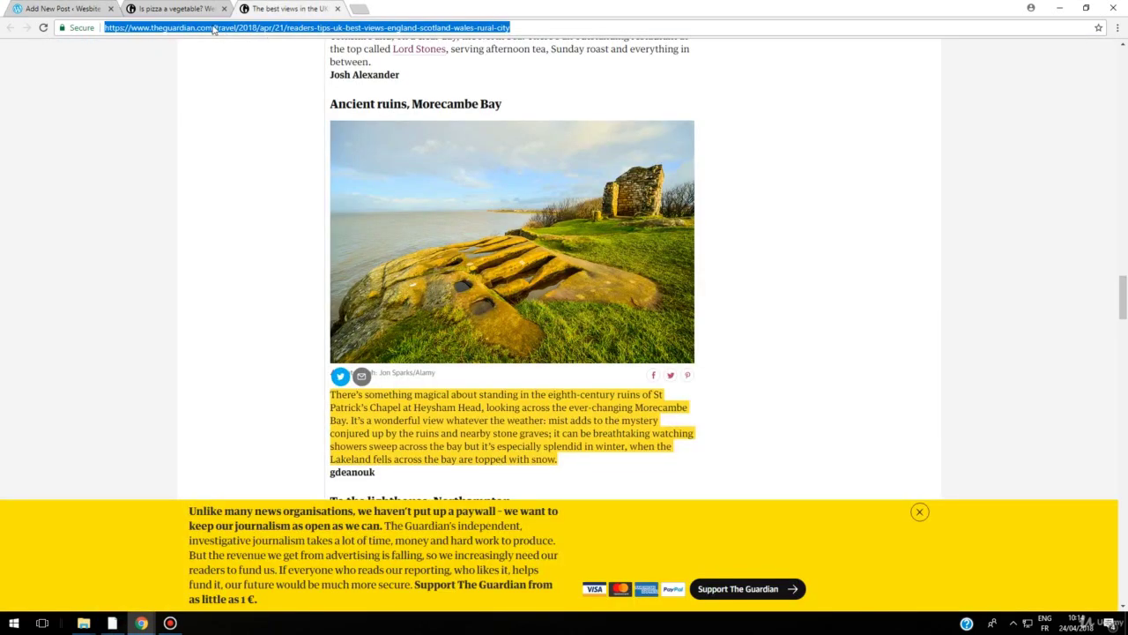
pyautogui.click(76, 8)
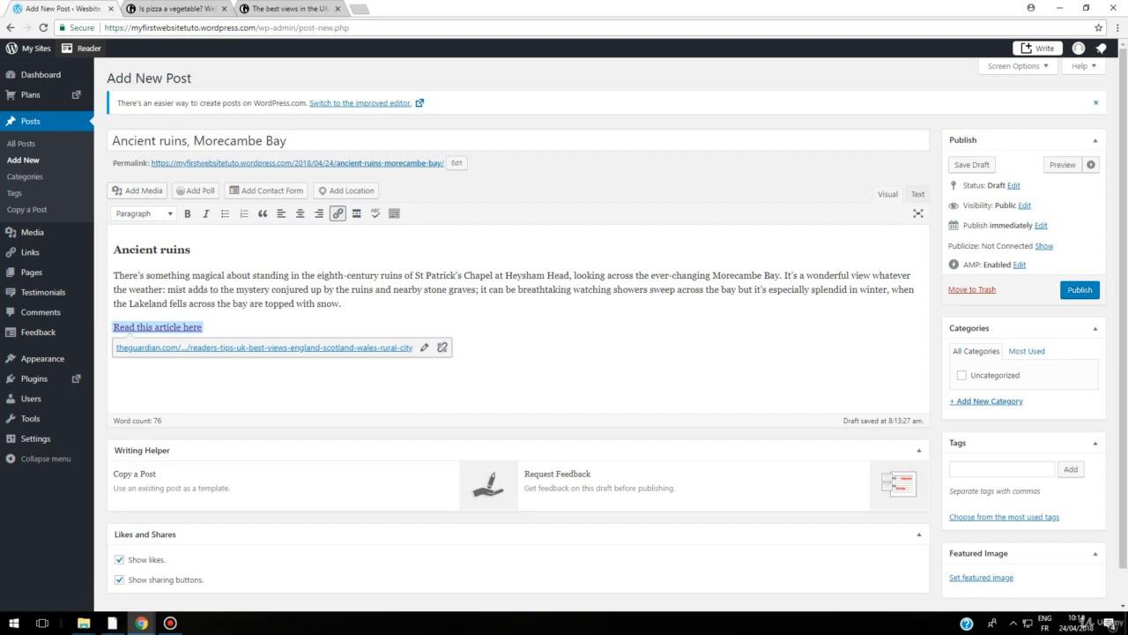
pyautogui.click(171, 624)
pyautogui.click(171, 623)
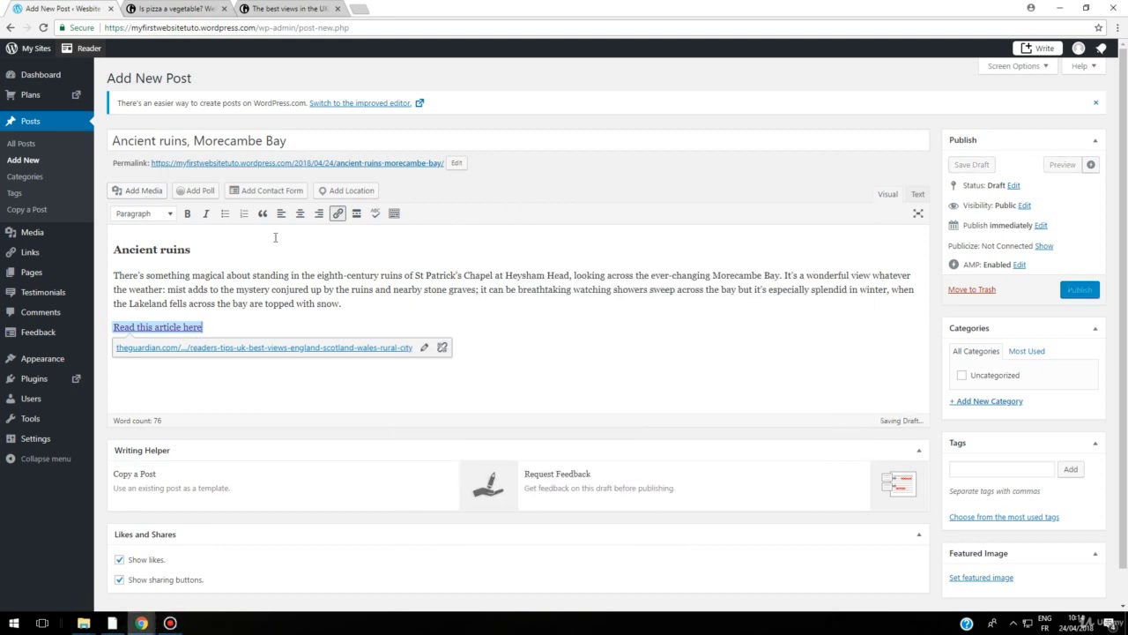
# Step: Insert a blank line below the "Ancient ruins" heading and open Add Media's file upload, closing the file chooser without picking an image
pyautogui.click(236, 249)
pyautogui.press('Return')
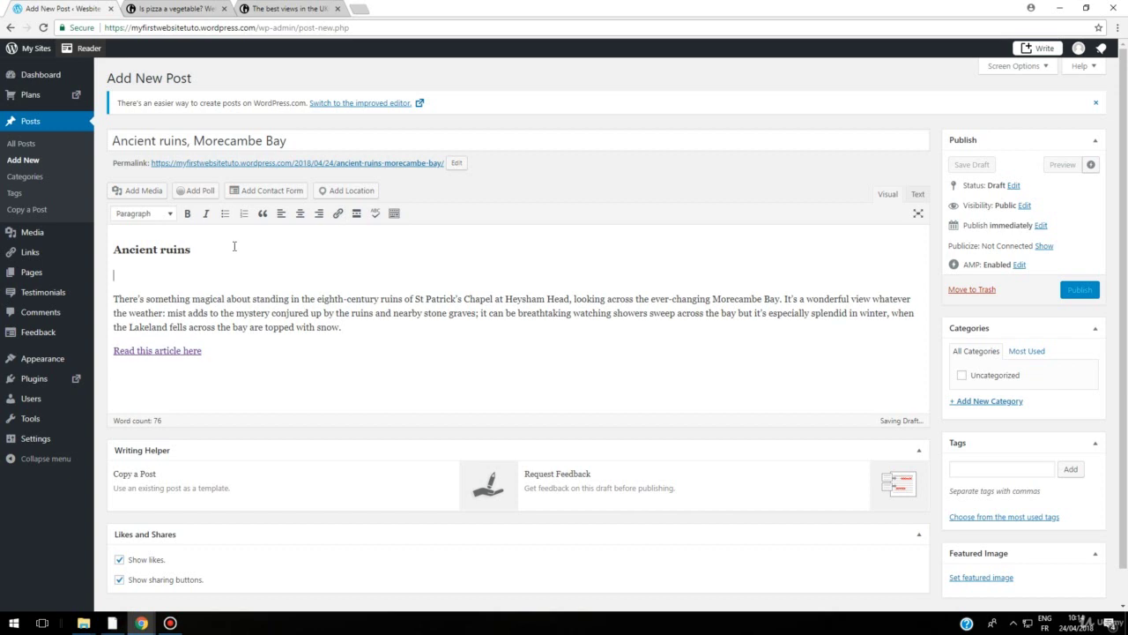
pyautogui.click(131, 194)
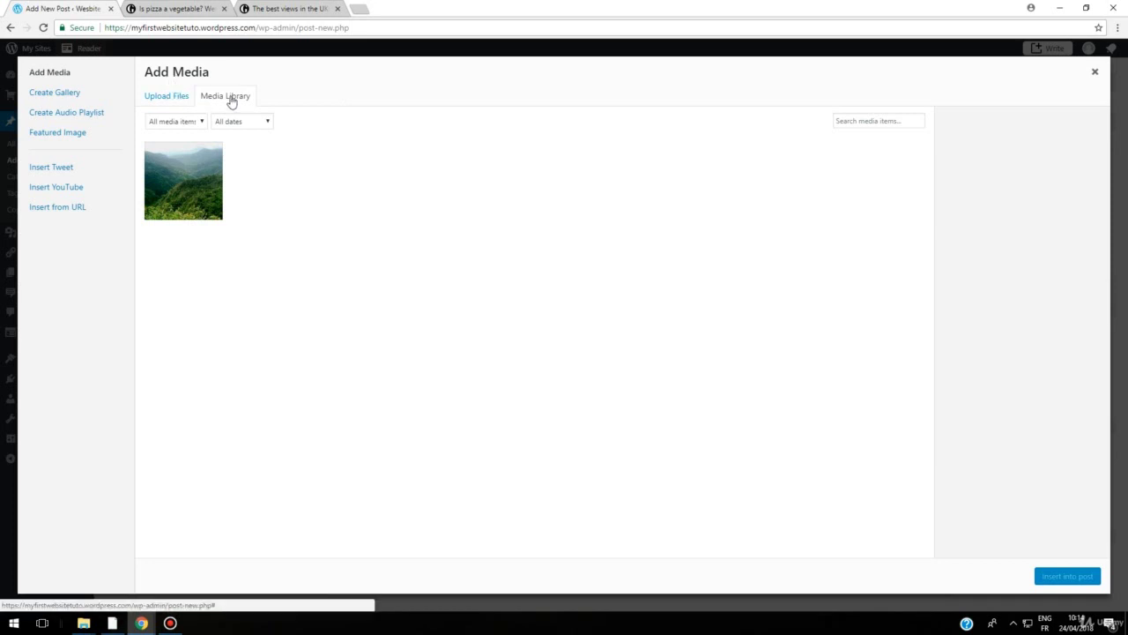
pyautogui.click(151, 99)
pyautogui.click(603, 305)
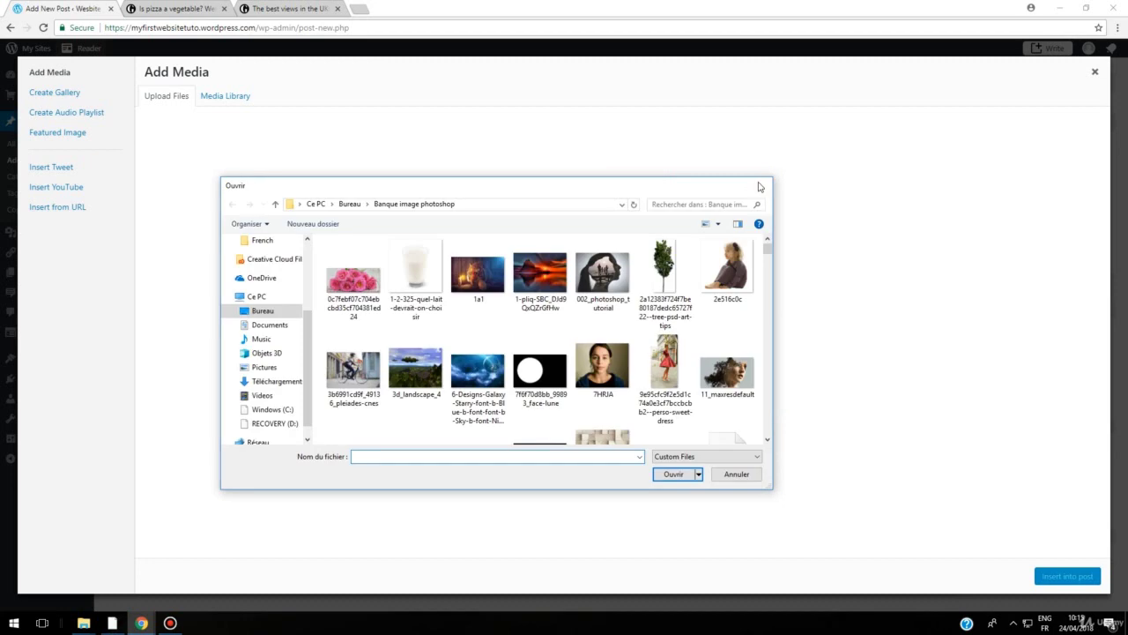
pyautogui.click(764, 188)
# Step: Save the Guardian article's Ancient ruins, Morecambe Bay photo to the desktop as the JPEG image 4832
pyautogui.click(264, 7)
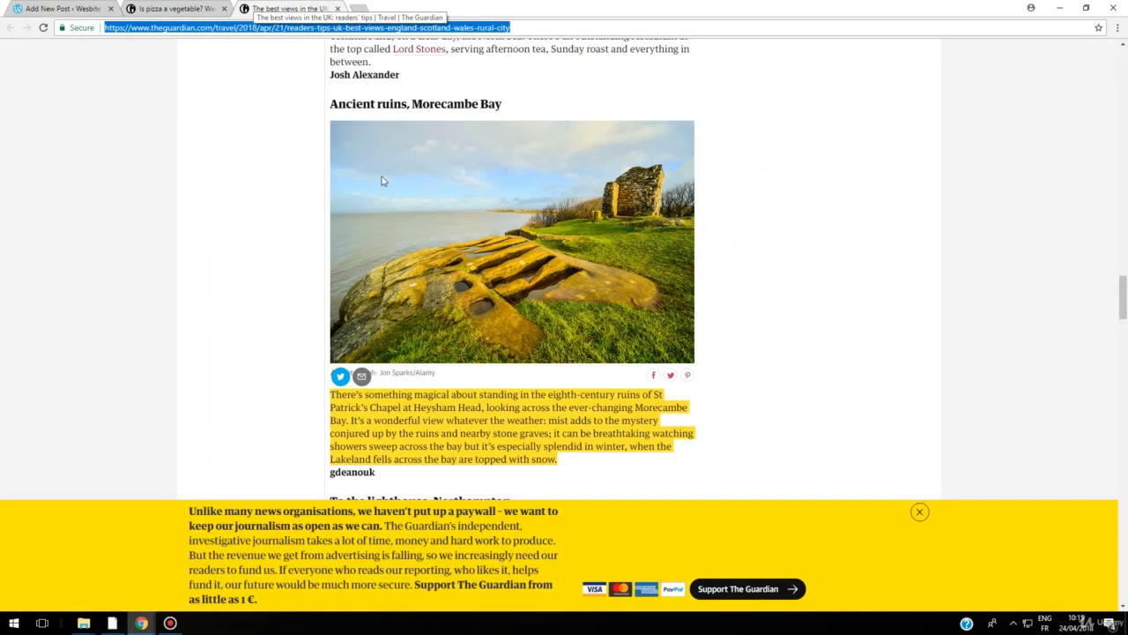
pyautogui.rightClick(491, 192)
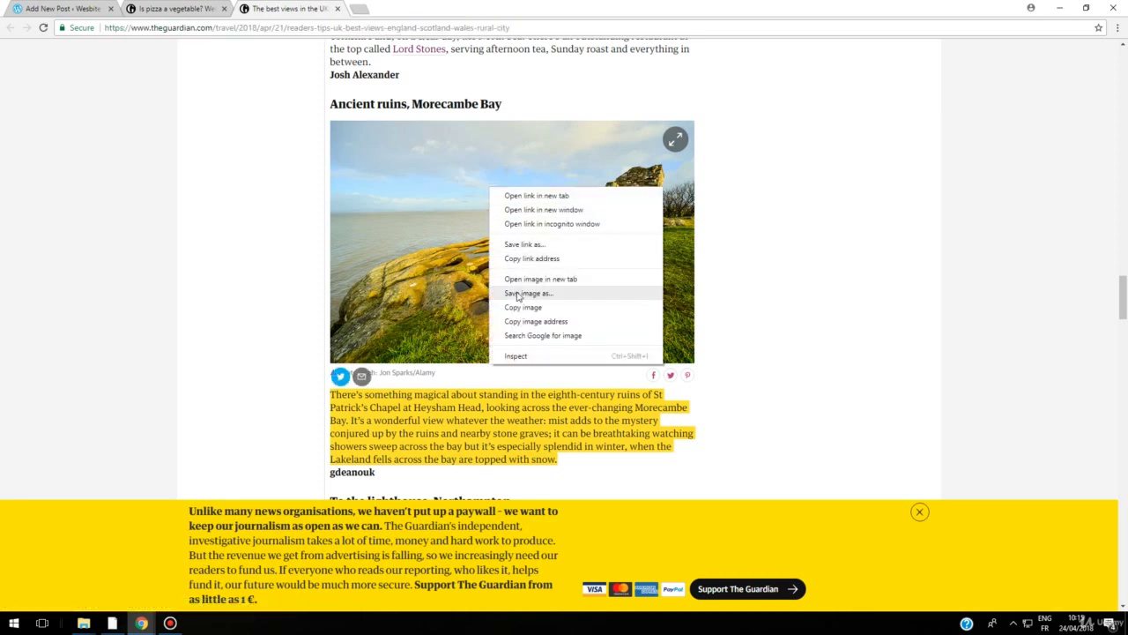
pyautogui.click(518, 293)
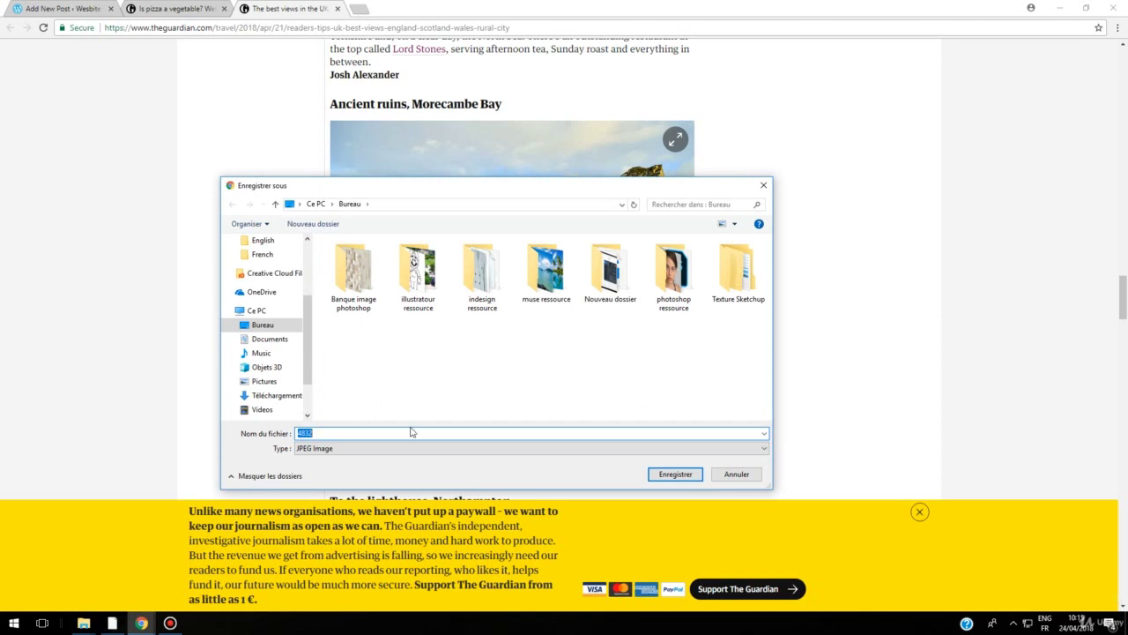
pyautogui.click(676, 478)
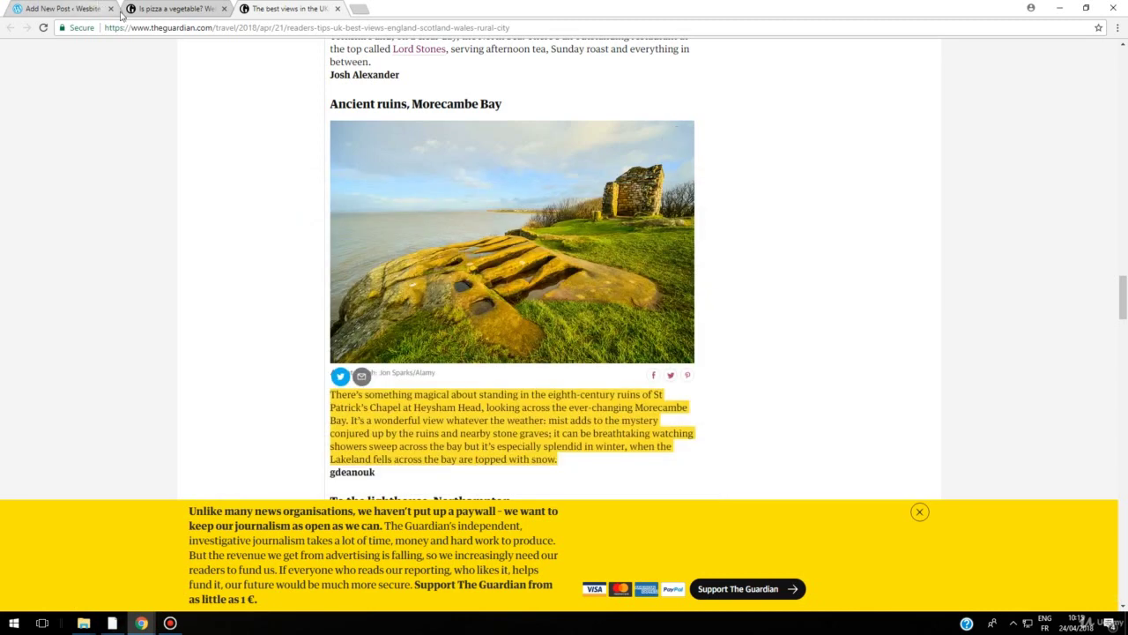
# Step: Return to the post editor, upload 4832.jpg from the desktop and keep it selected in the media library
pyautogui.click(82, 8)
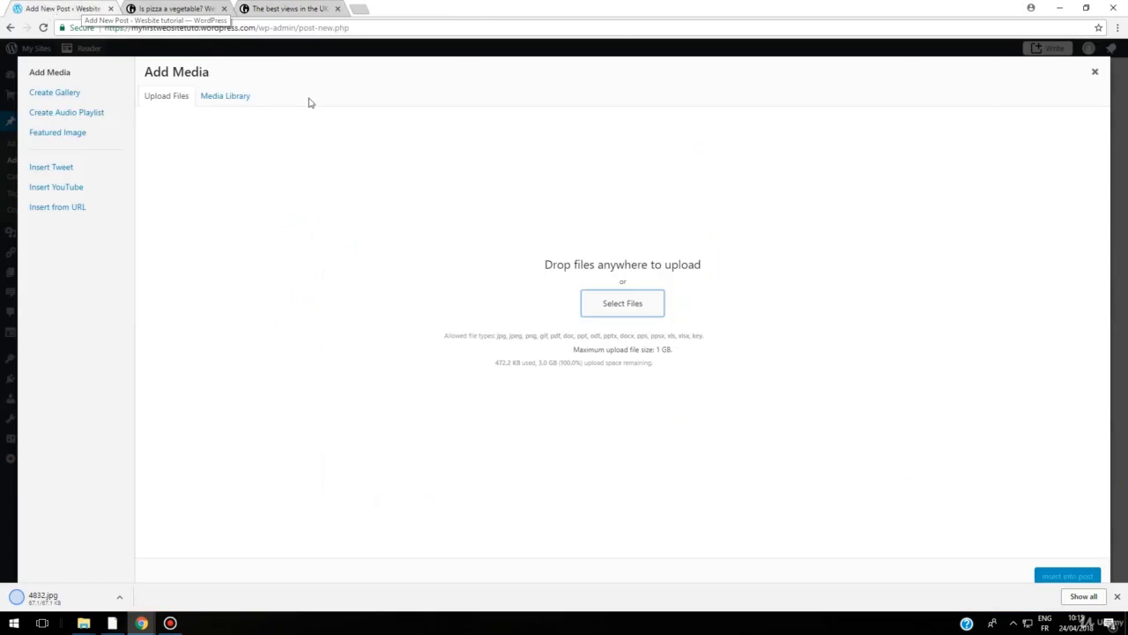
pyautogui.click(649, 295)
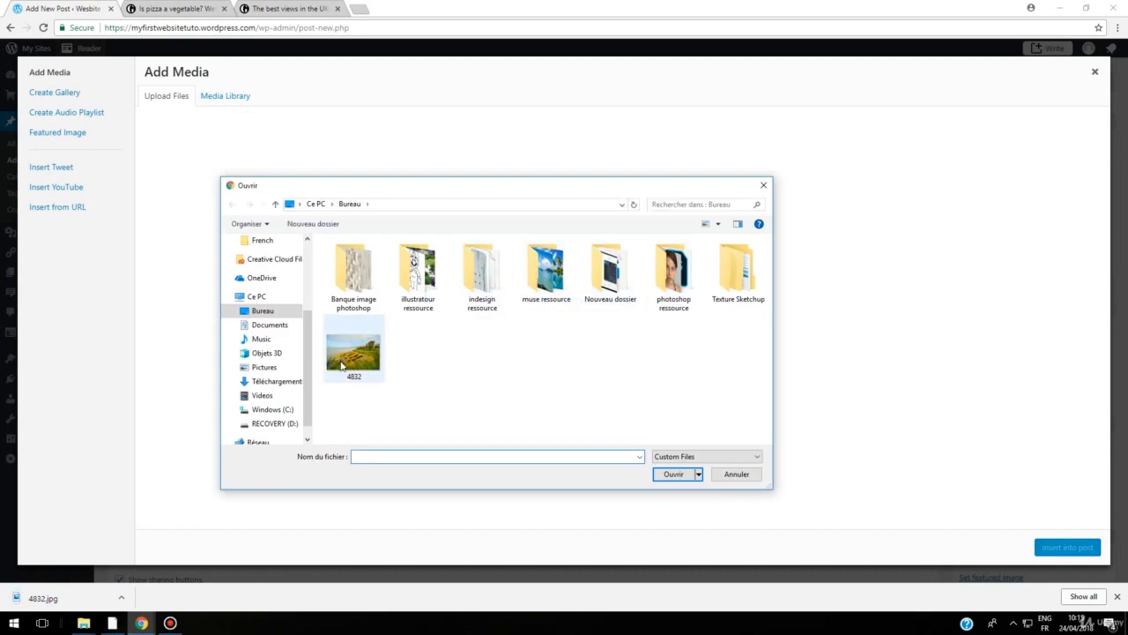
pyautogui.doubleClick(354, 355)
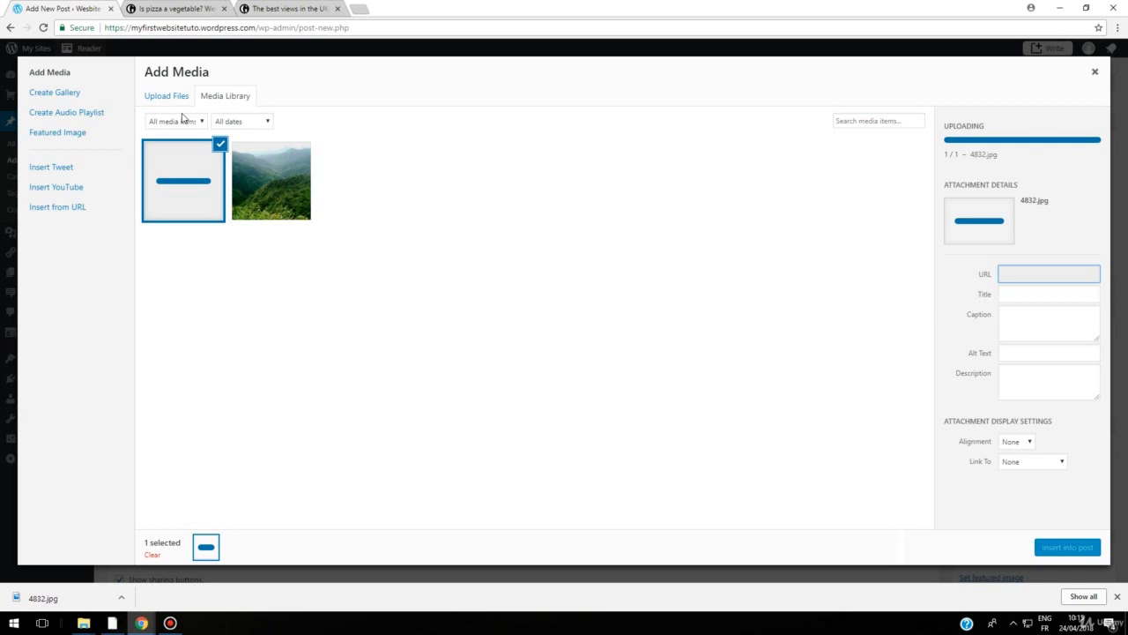
pyautogui.click(221, 146)
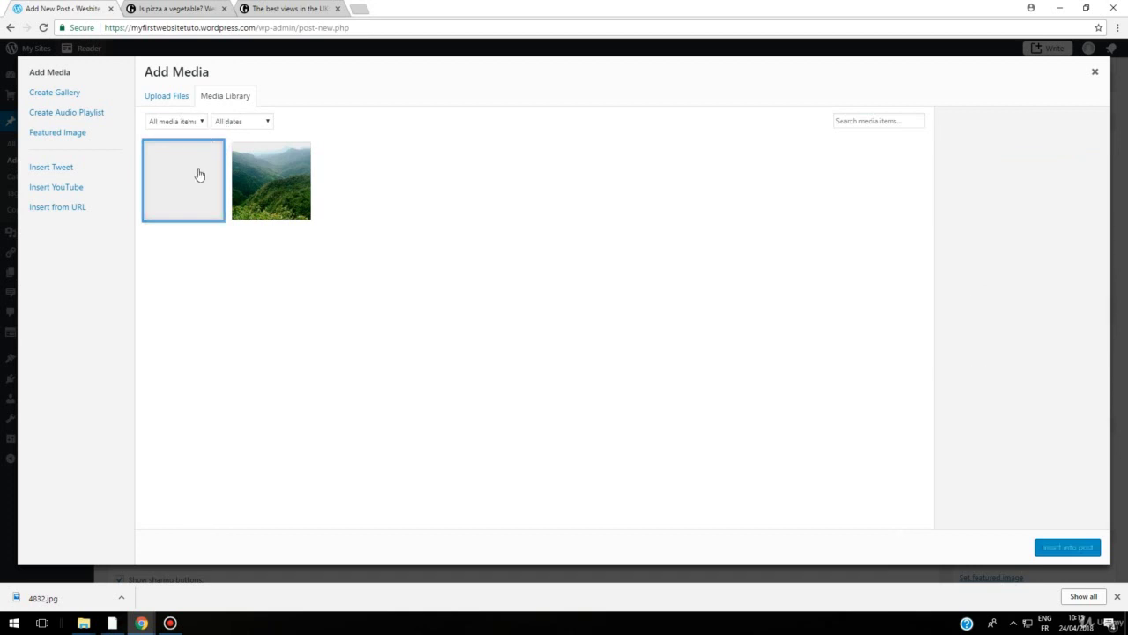
pyautogui.click(202, 176)
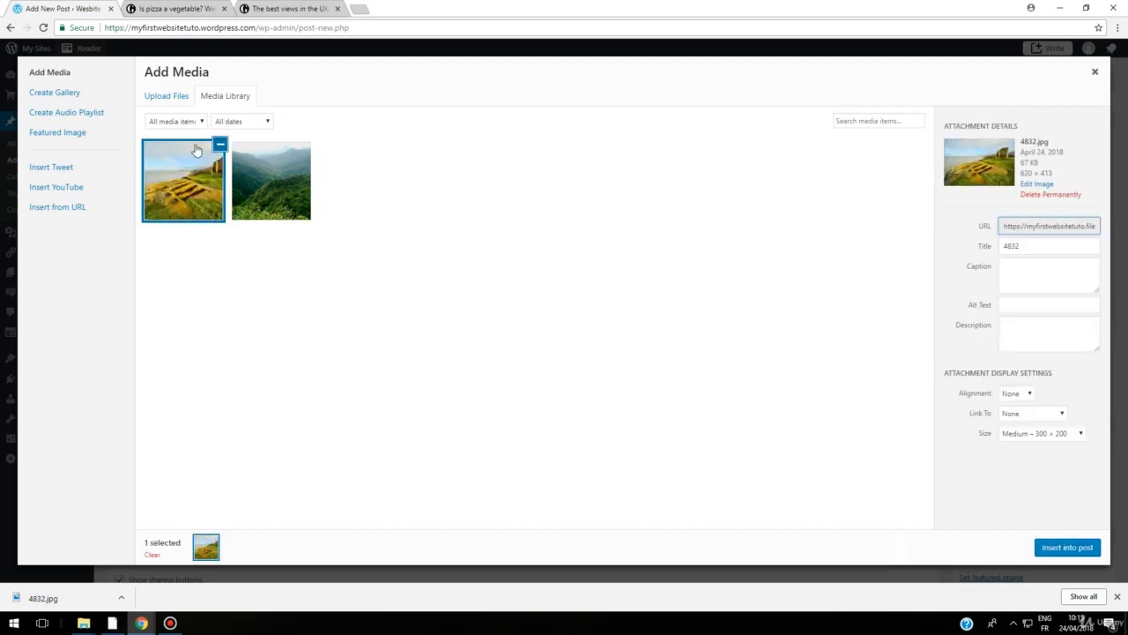
pyautogui.click(152, 96)
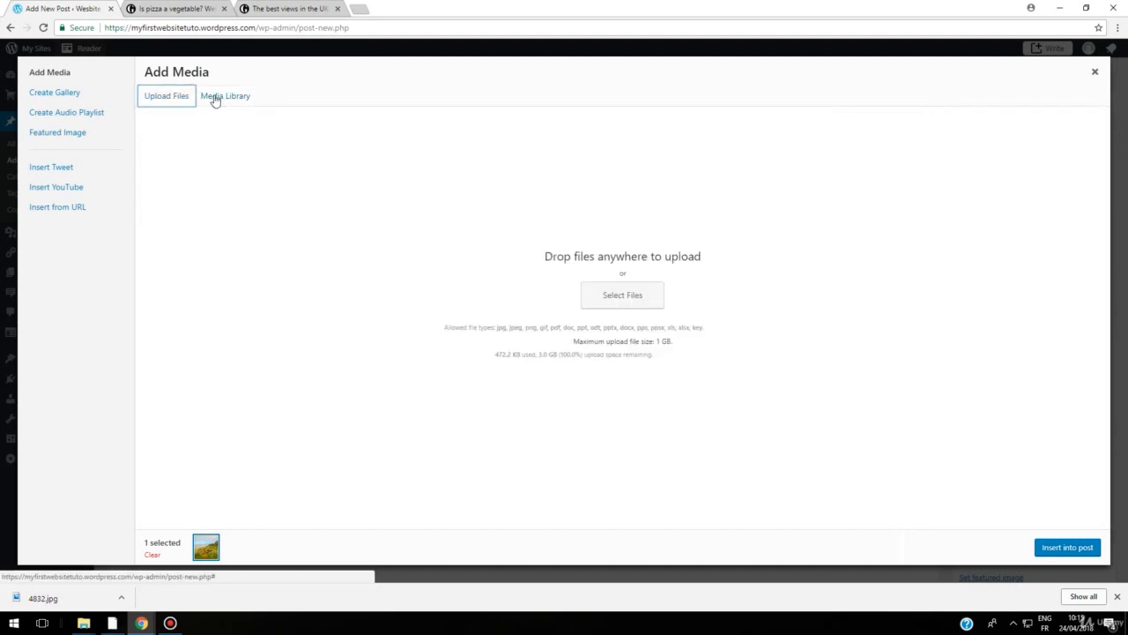
pyautogui.click(226, 96)
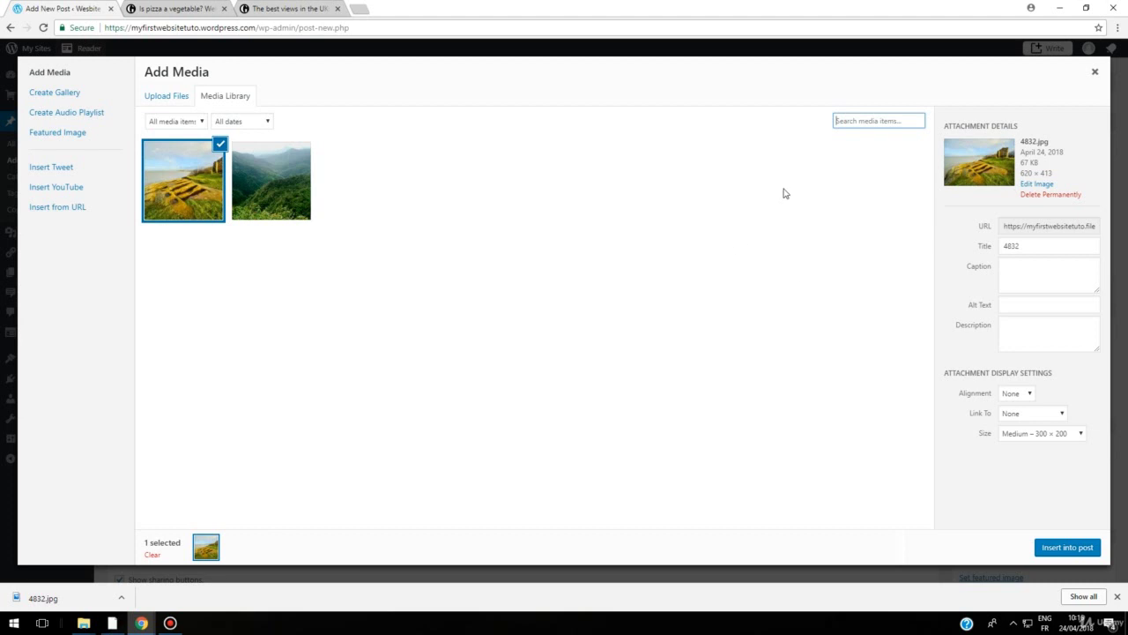
# Step: Clear the title of the uploaded 4832.jpg image and set its alignment to Center
pyautogui.click(985, 250)
pyautogui.press('BackSpace')
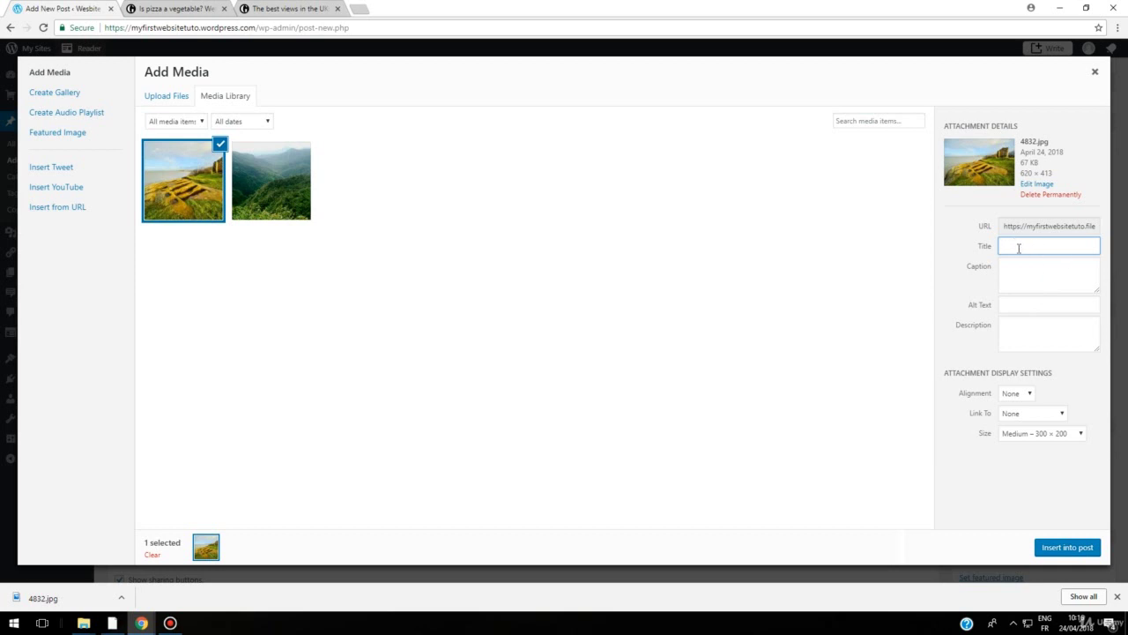
pyautogui.click(1023, 394)
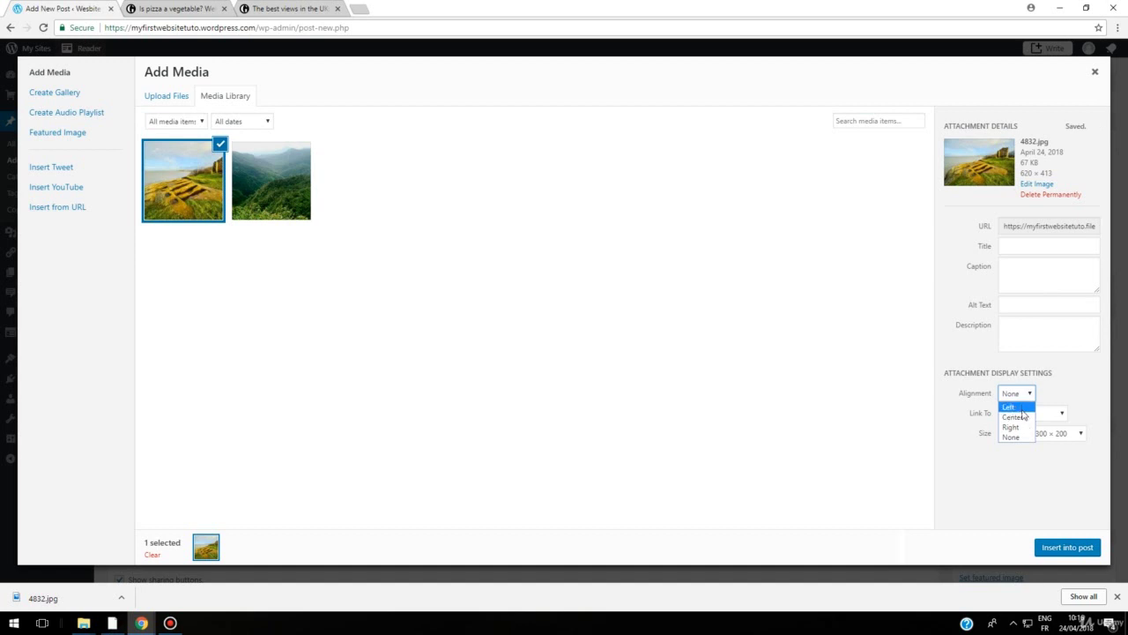
pyautogui.click(1013, 417)
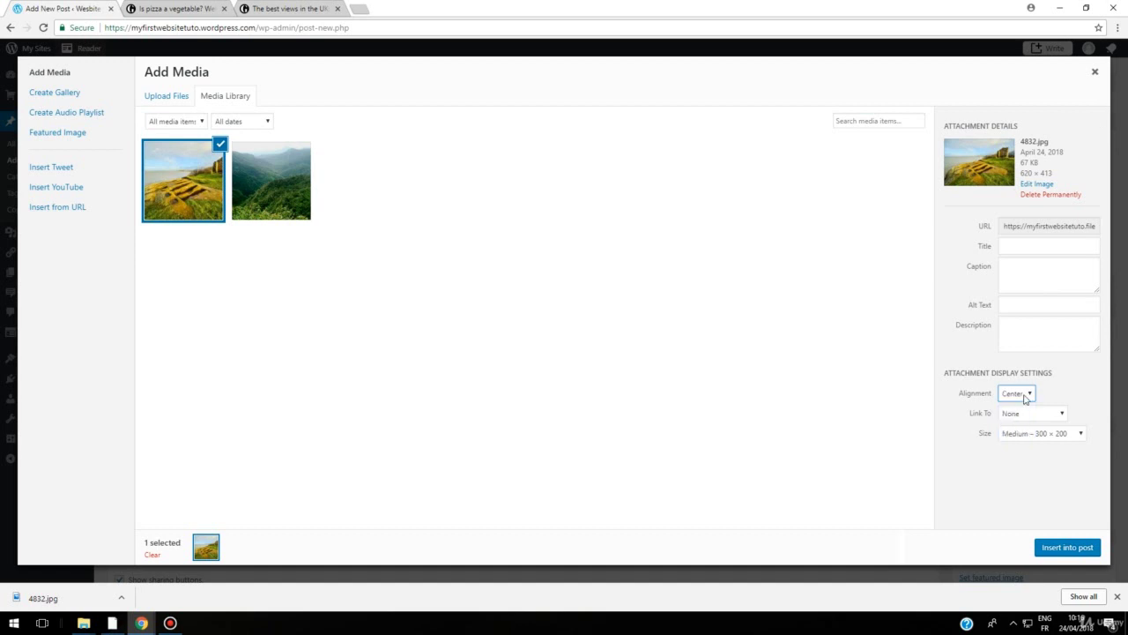
# Step: Set the image's link to a custom URL, using the web address copied from the Guardian article on the best UK views
pyautogui.click(1028, 418)
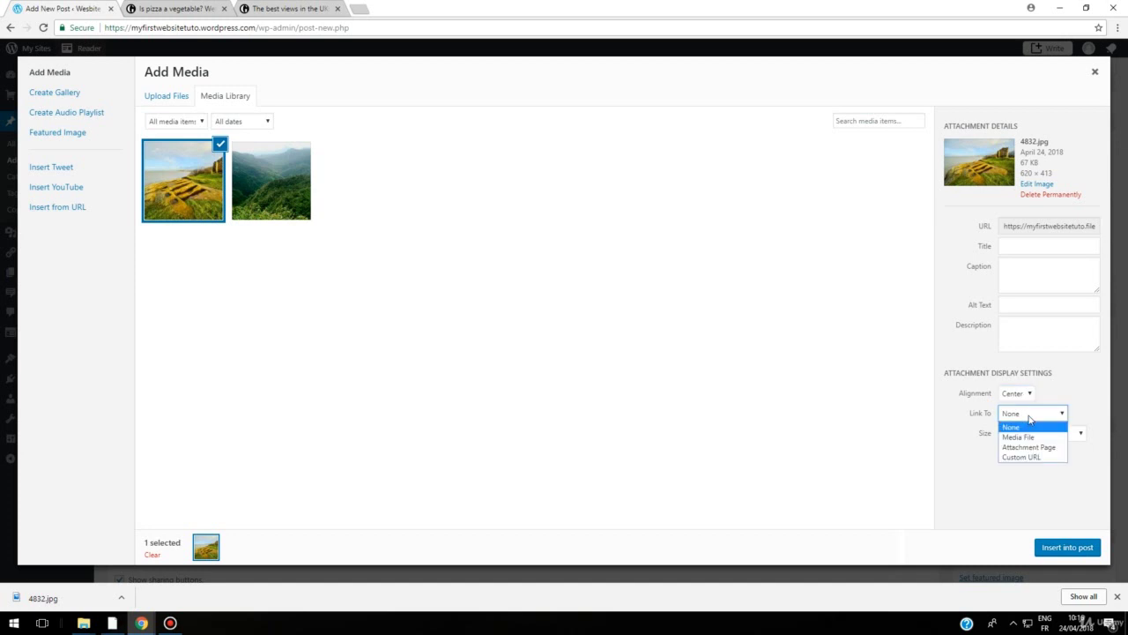
pyautogui.click(1021, 456)
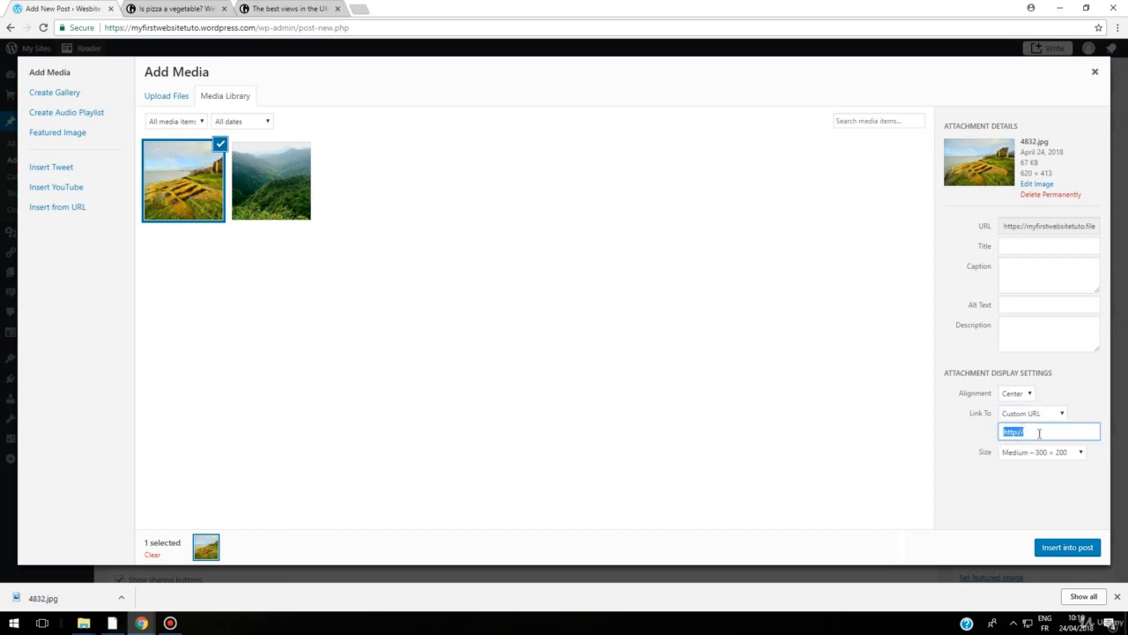
pyautogui.press('BackSpace')
pyautogui.click(291, 8)
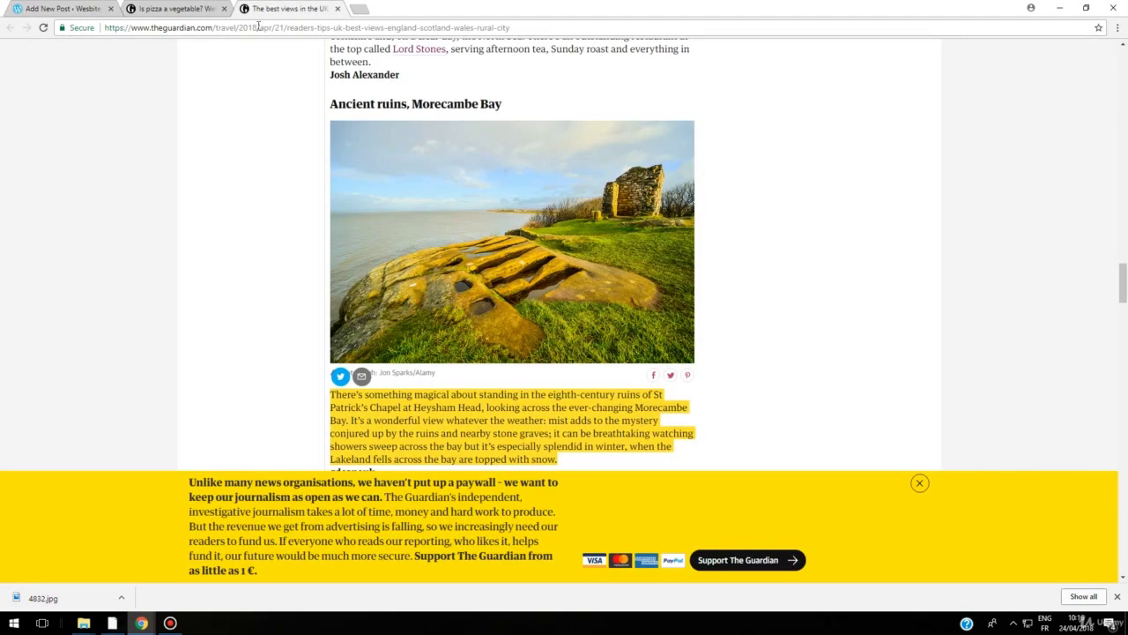
pyautogui.click(258, 26)
pyautogui.rightClick(452, 29)
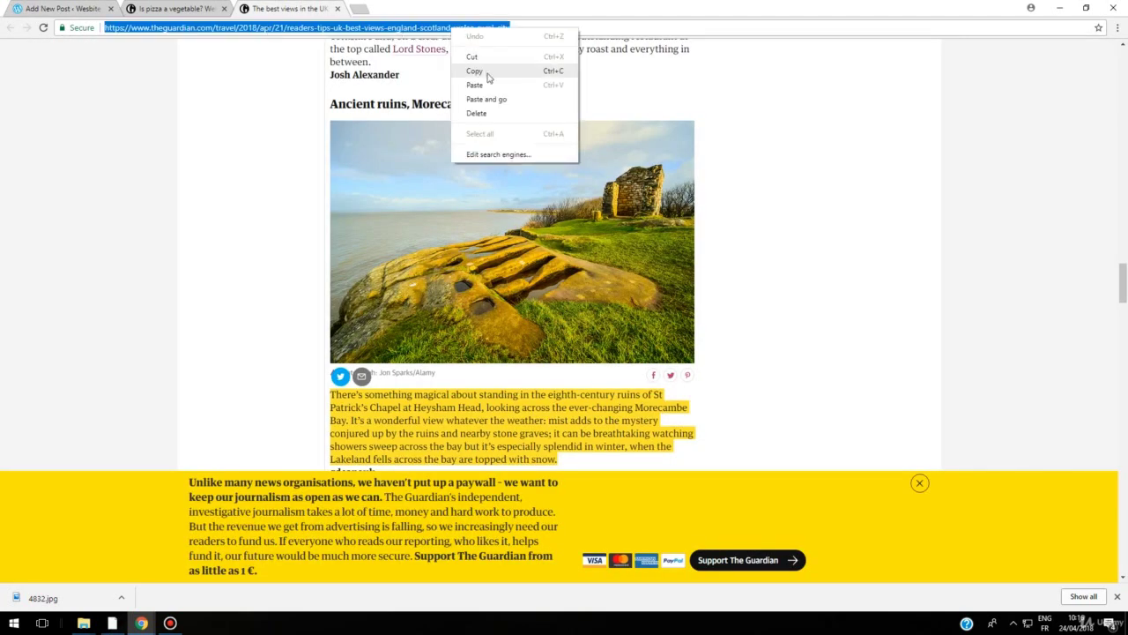
pyautogui.click(488, 74)
pyautogui.click(70, 8)
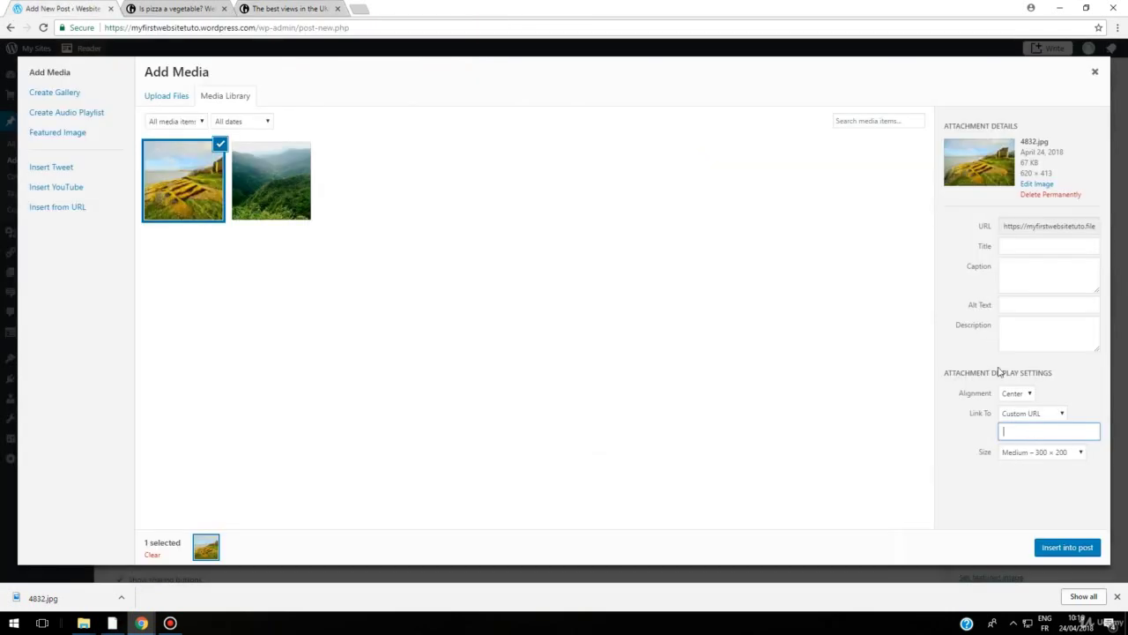
pyautogui.rightClick(1030, 432)
pyautogui.click(1057, 509)
# Step: Insert the image into the post at Full Size – 620 × 413 and delete the extra blank line under the "Ancient ruins" heading
pyautogui.click(1076, 454)
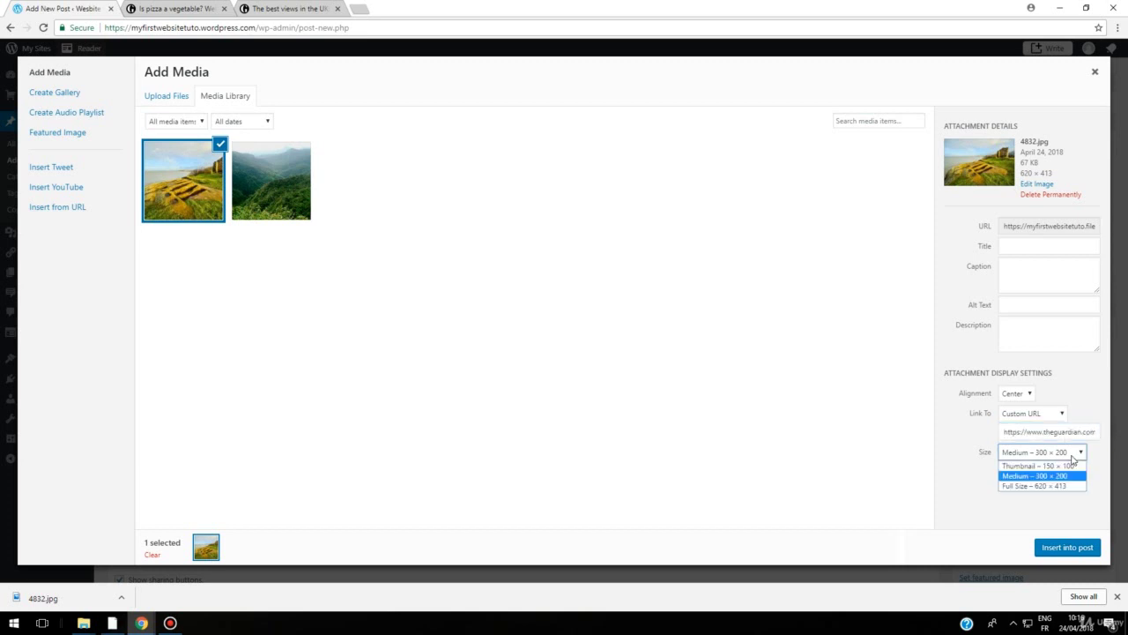
pyautogui.click(1036, 486)
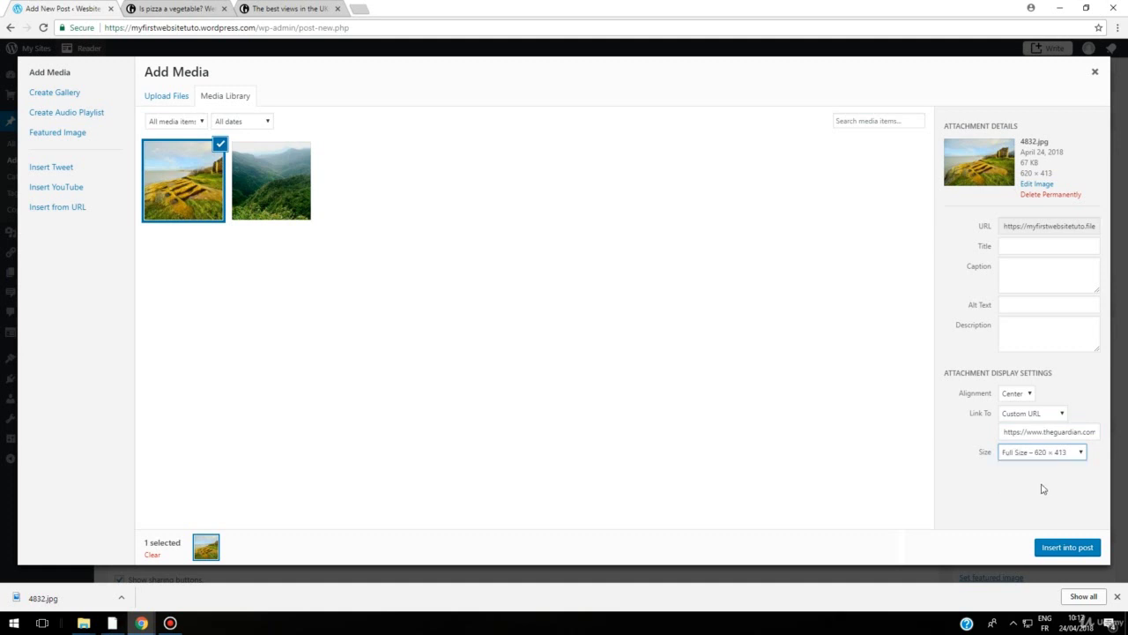
pyautogui.click(1056, 549)
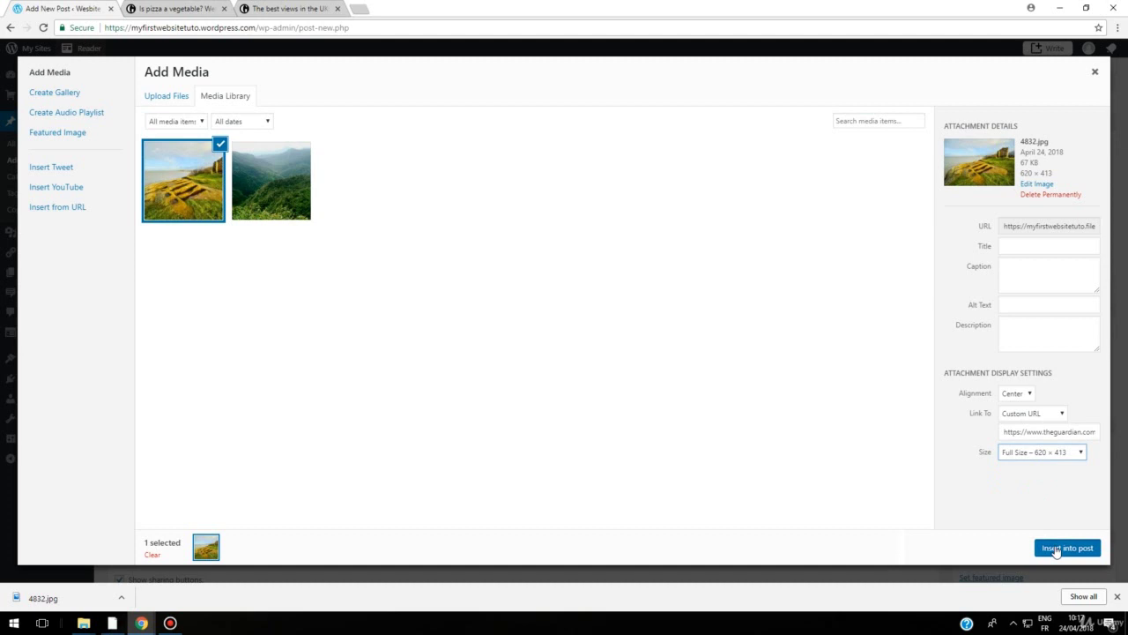
pyautogui.click(151, 269)
pyautogui.press('BackSpace')
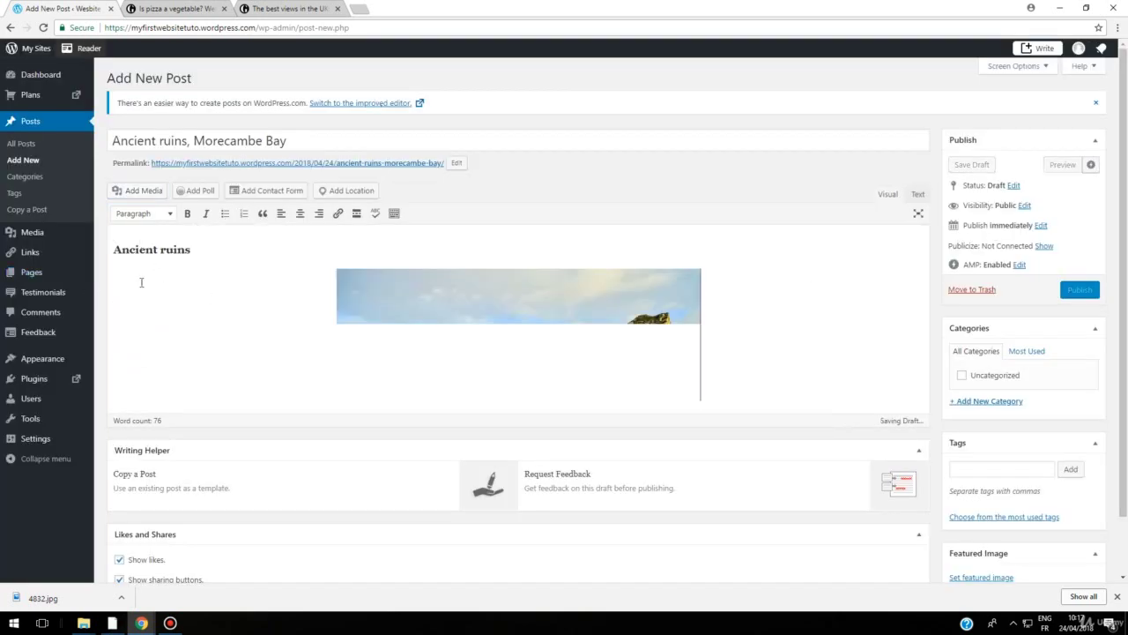
# Step: Select the inserted image and review the post's layout of heading, picture, body paragraph and article link
pyautogui.click(421, 287)
pyautogui.scroll(-1, 527, 256)
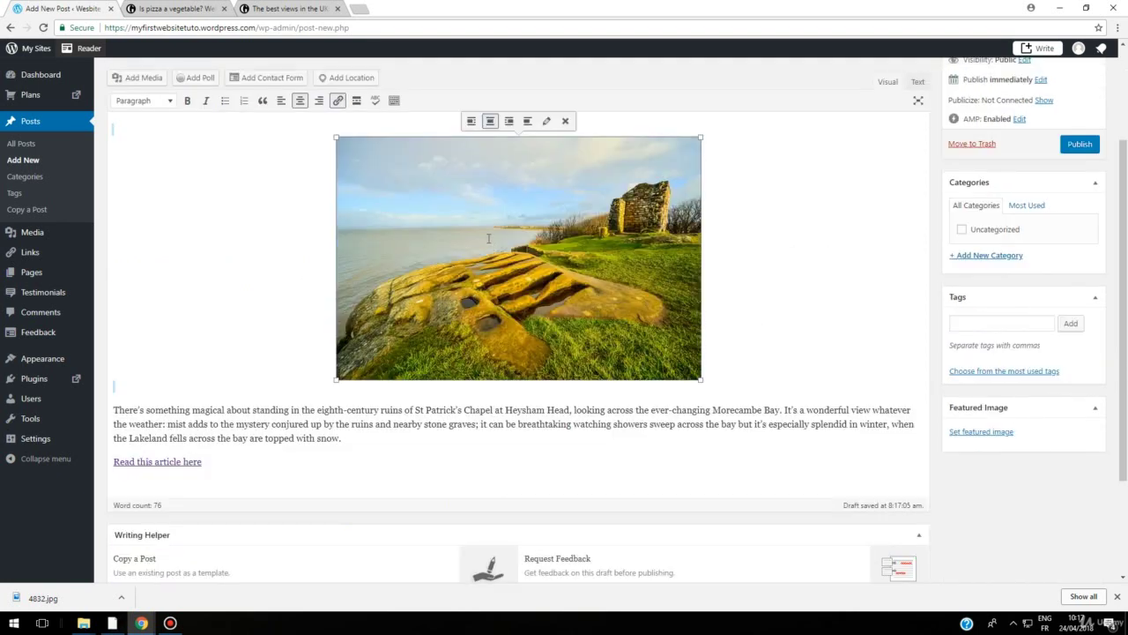
pyautogui.scroll(-1, 488, 238)
pyautogui.scroll(1, 589, 279)
pyautogui.scroll(1, 590, 278)
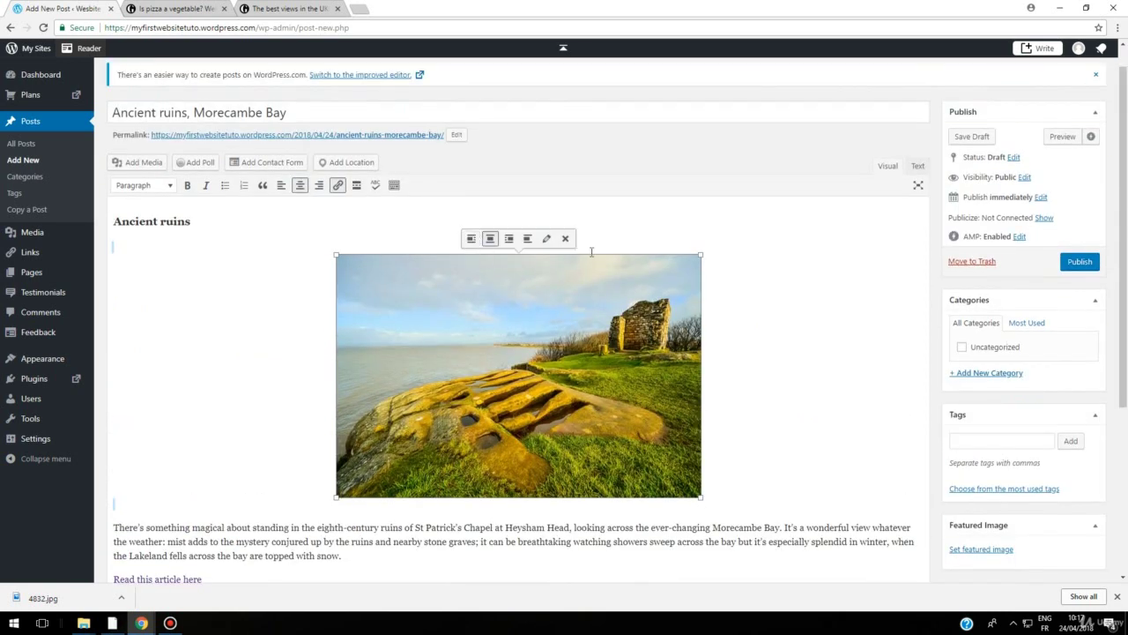
pyautogui.scroll(-1, 596, 245)
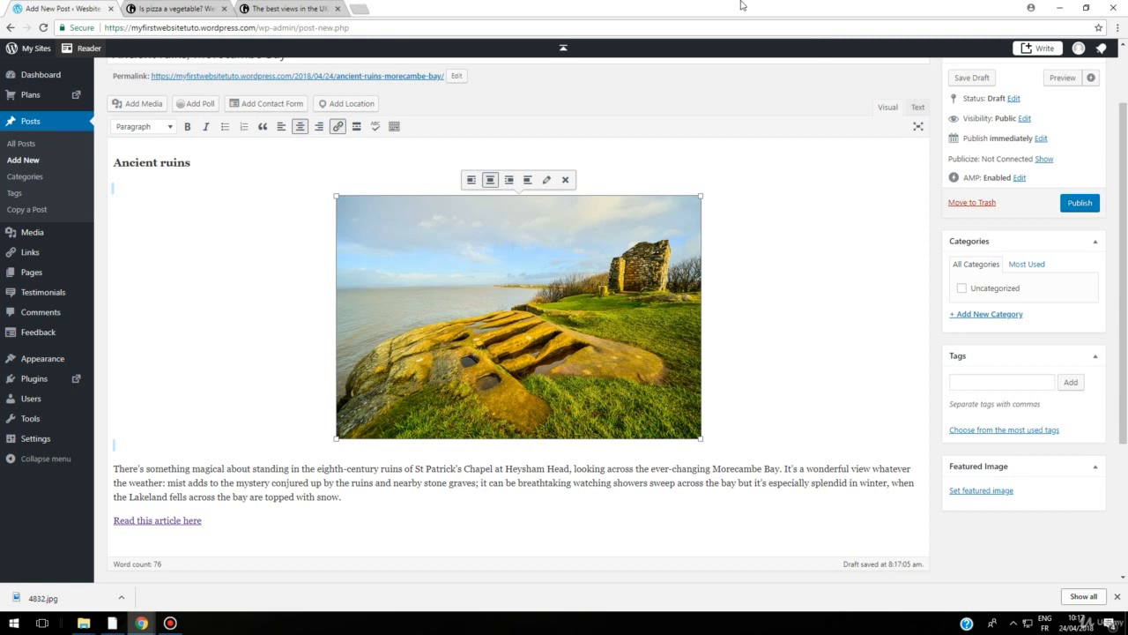
pyautogui.scroll(-2, 508, 300)
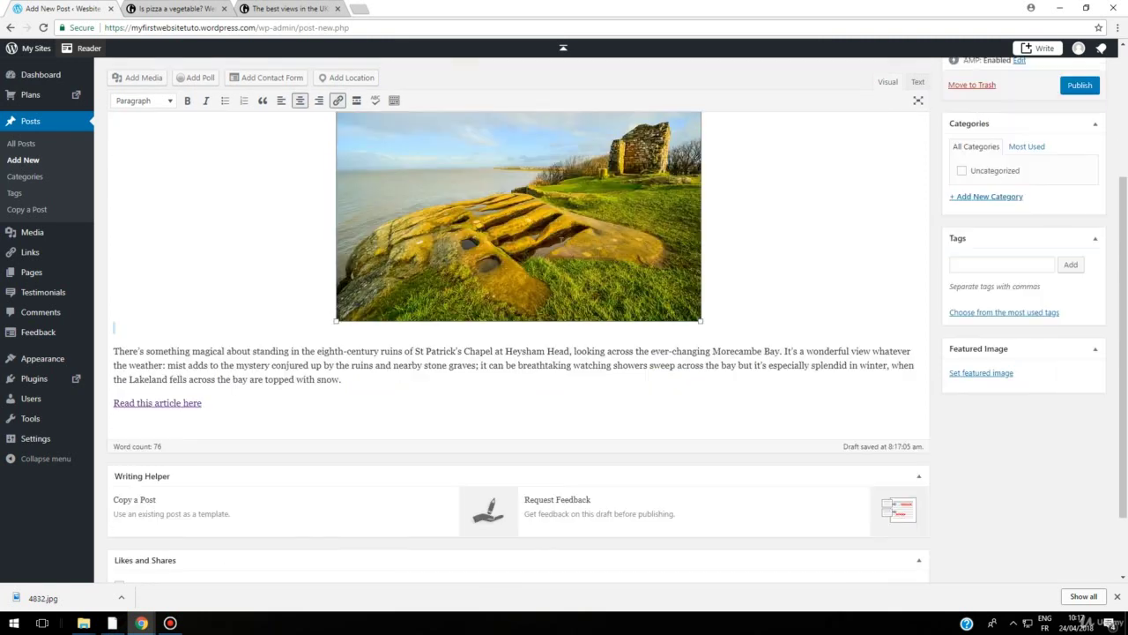
pyautogui.scroll(3, 577, 244)
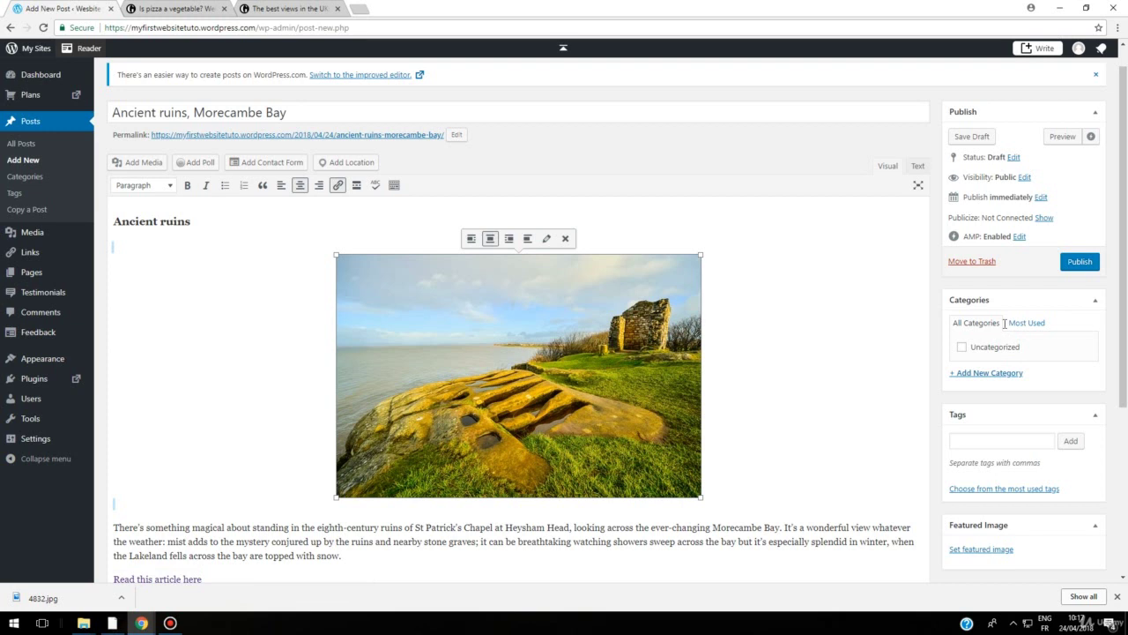
# Step: Add the tags History, ruins and travel to the post
pyautogui.scroll(-1, 983, 397)
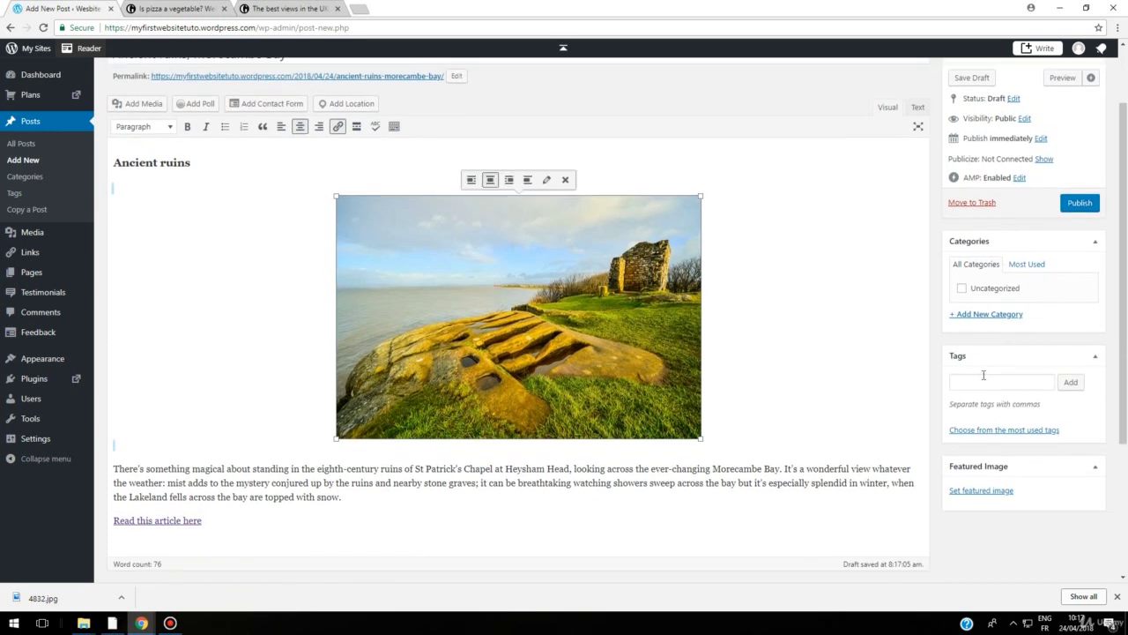
pyautogui.click(968, 381)
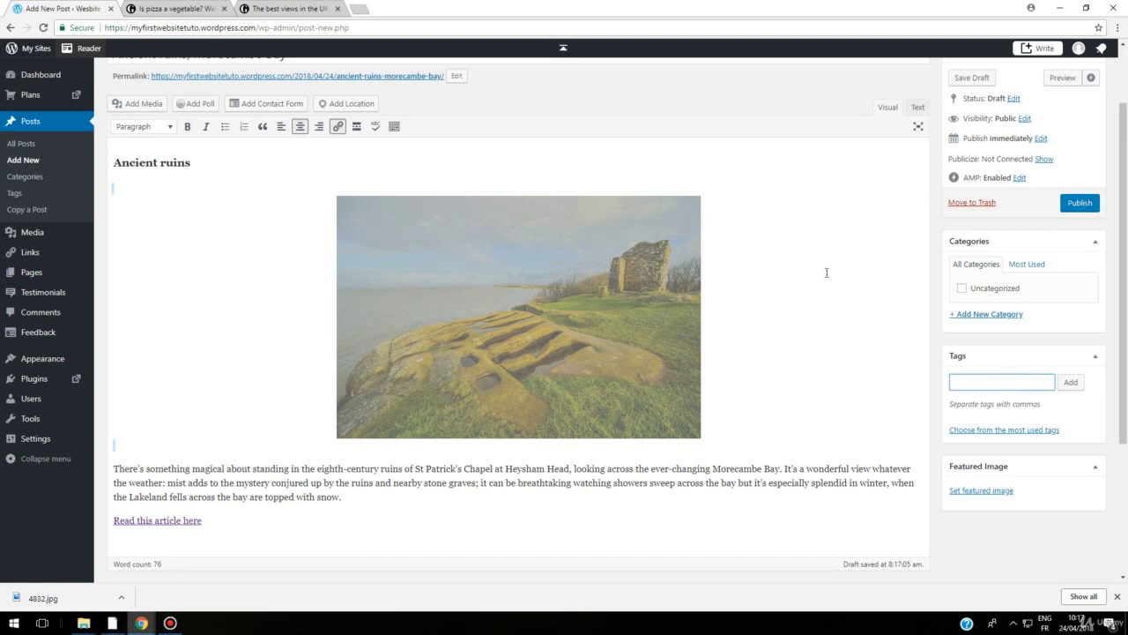
pyautogui.write('istor')
pyautogui.write('y, ruins, travel')
pyautogui.click(1069, 381)
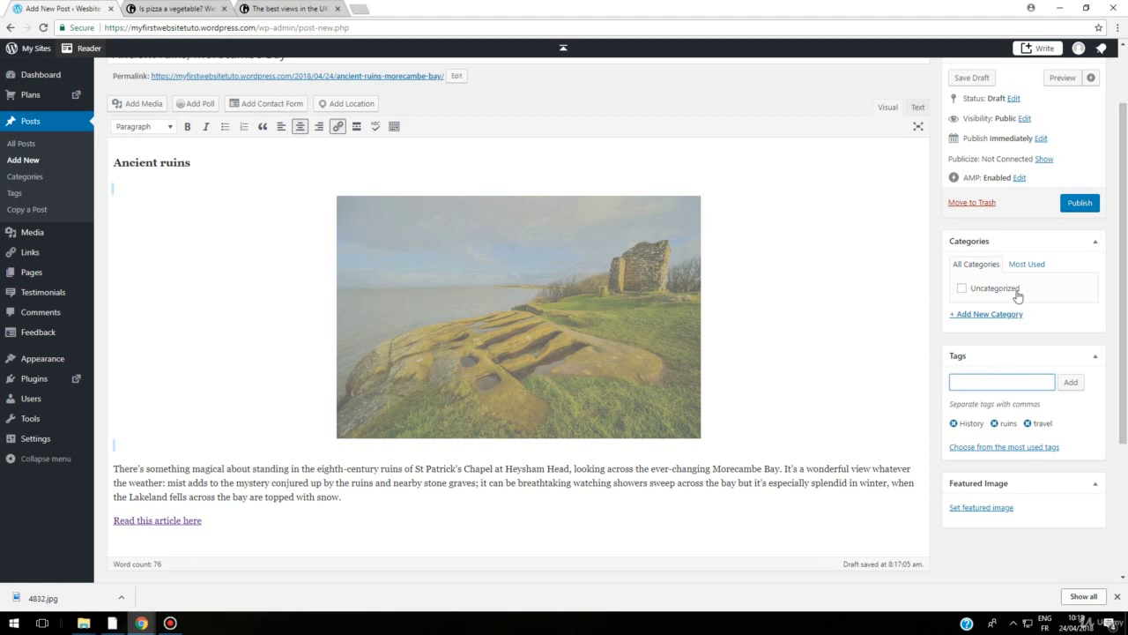
# Step: Preview the Ancient ruins post and review its heading, picture, text, article link and tags
pyautogui.scroll(1, 1015, 317)
pyautogui.scroll(1, 1014, 318)
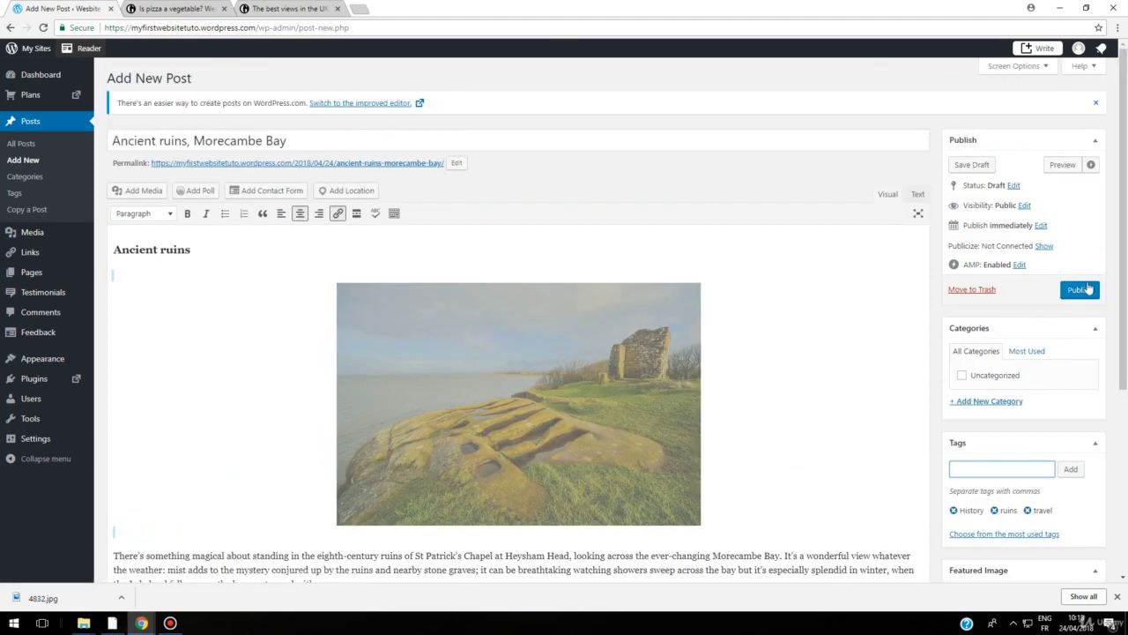
pyautogui.click(1050, 173)
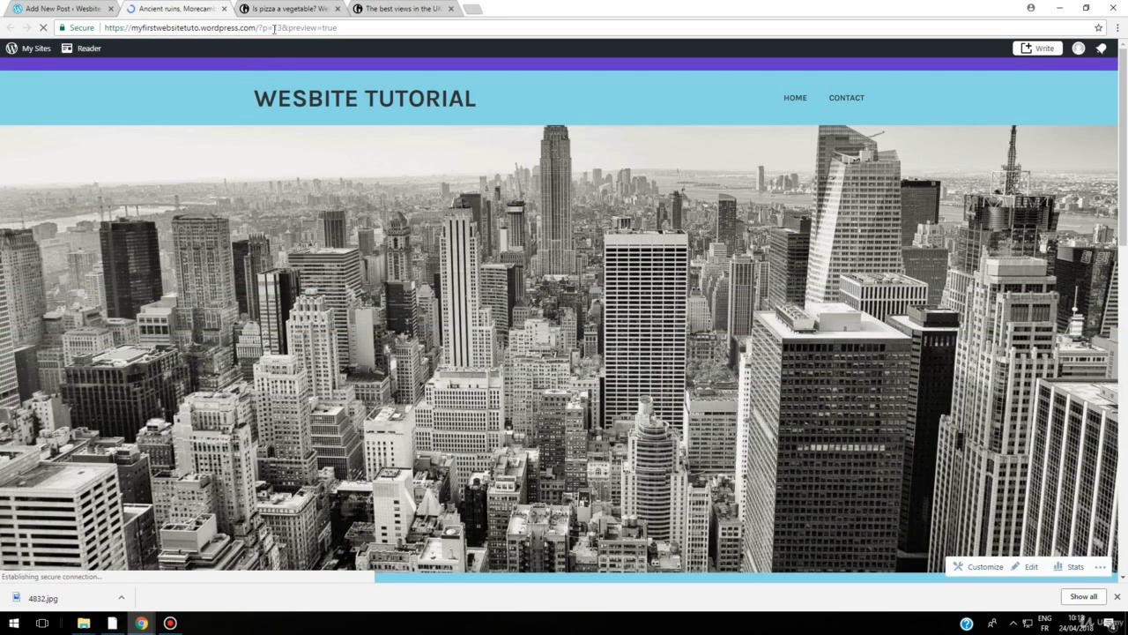
pyautogui.scroll(-2, 377, 120)
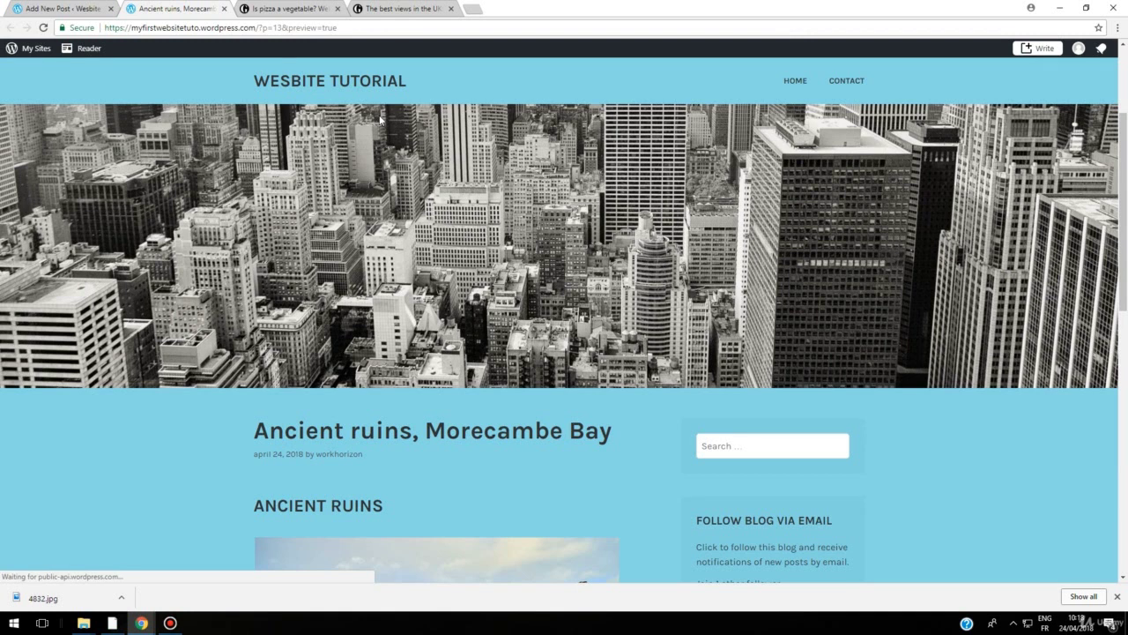
pyautogui.scroll(-3, 436, 212)
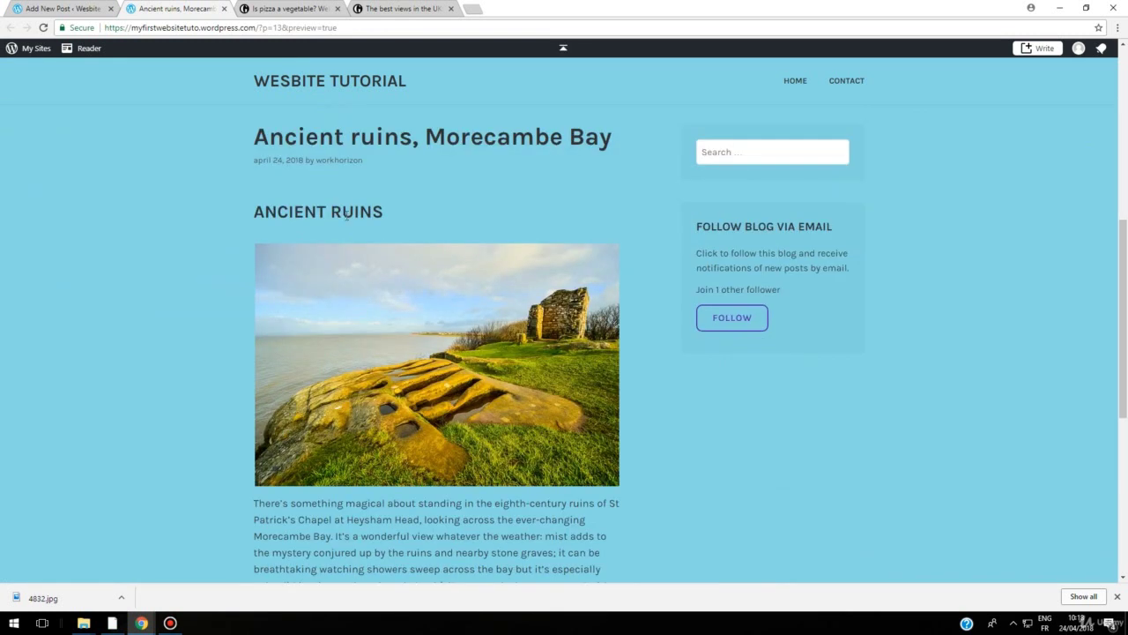
pyautogui.scroll(-2, 352, 230)
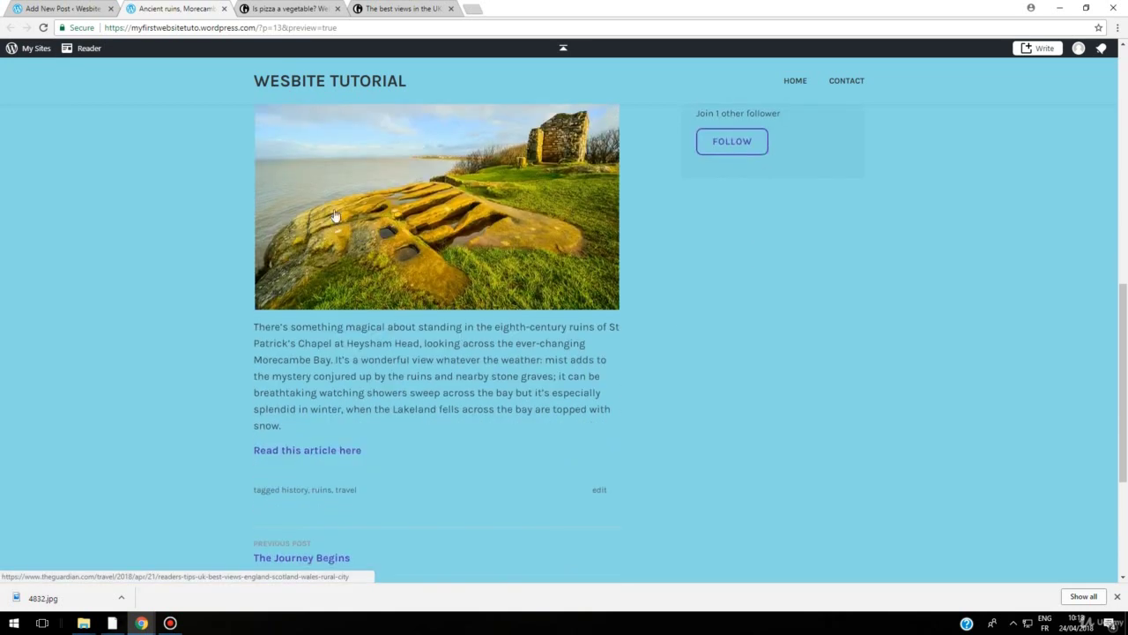
pyautogui.scroll(1, 303, 304)
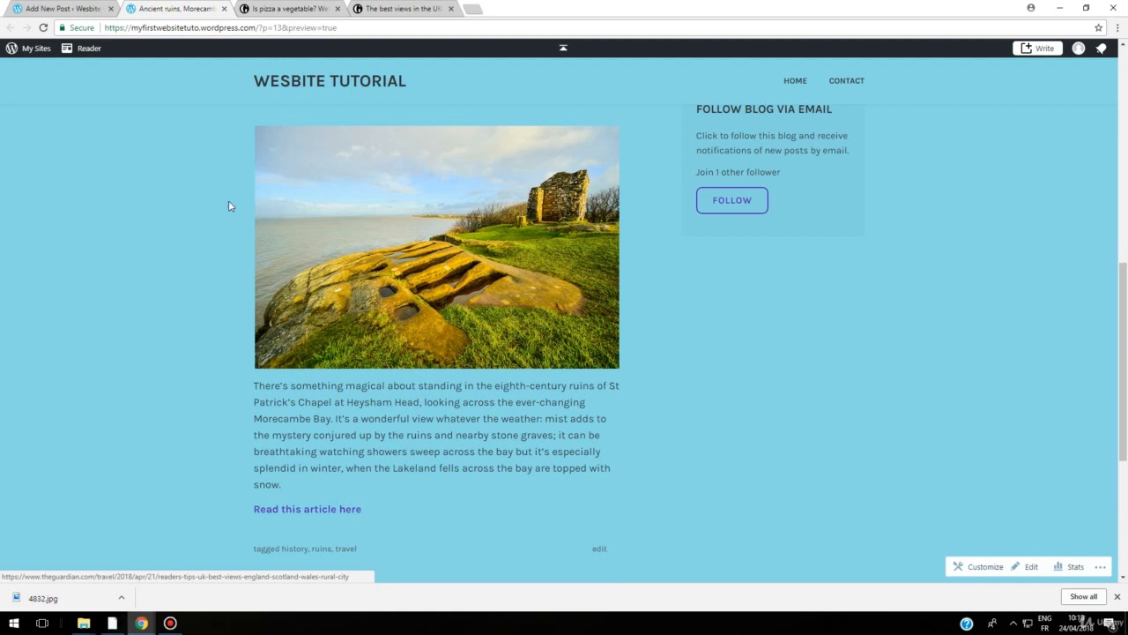
# Step: Follow the ruins picture's link in the preview, skim the linked Guardian article and return to the post editor
pyautogui.click(396, 222)
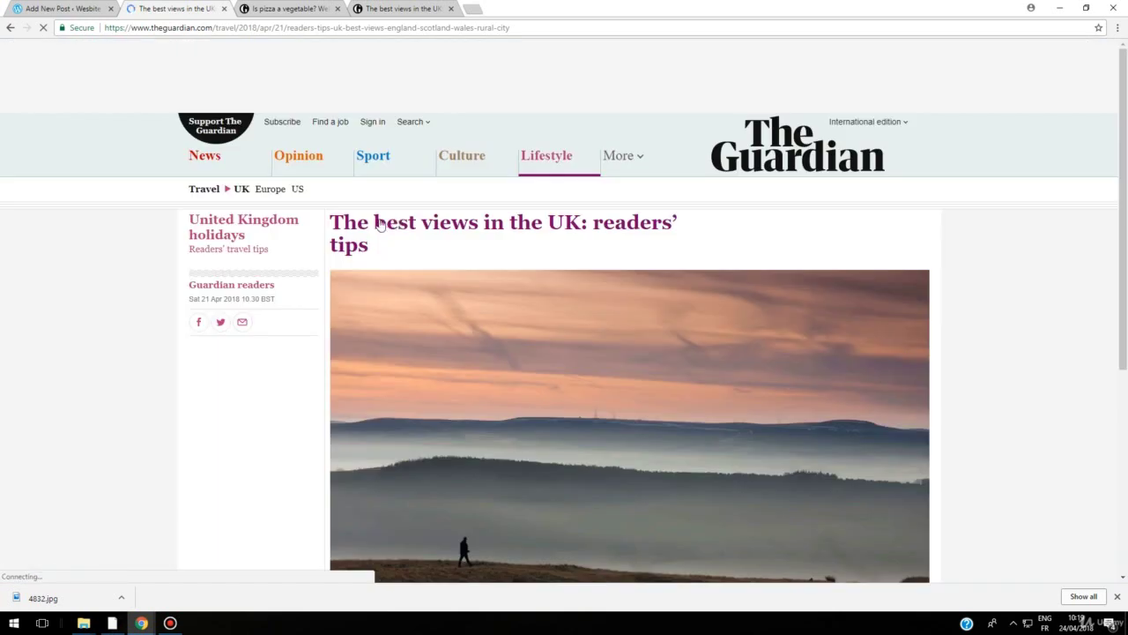
pyautogui.click(382, 9)
pyautogui.click(167, 8)
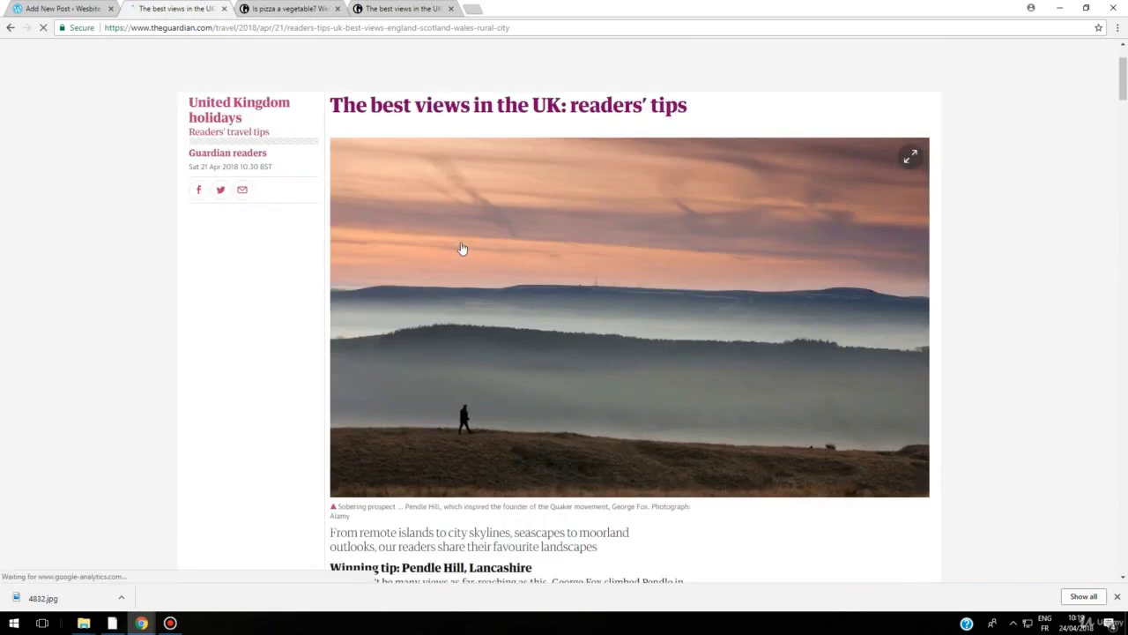
pyautogui.scroll(-7, 462, 250)
pyautogui.scroll(-1, 460, 248)
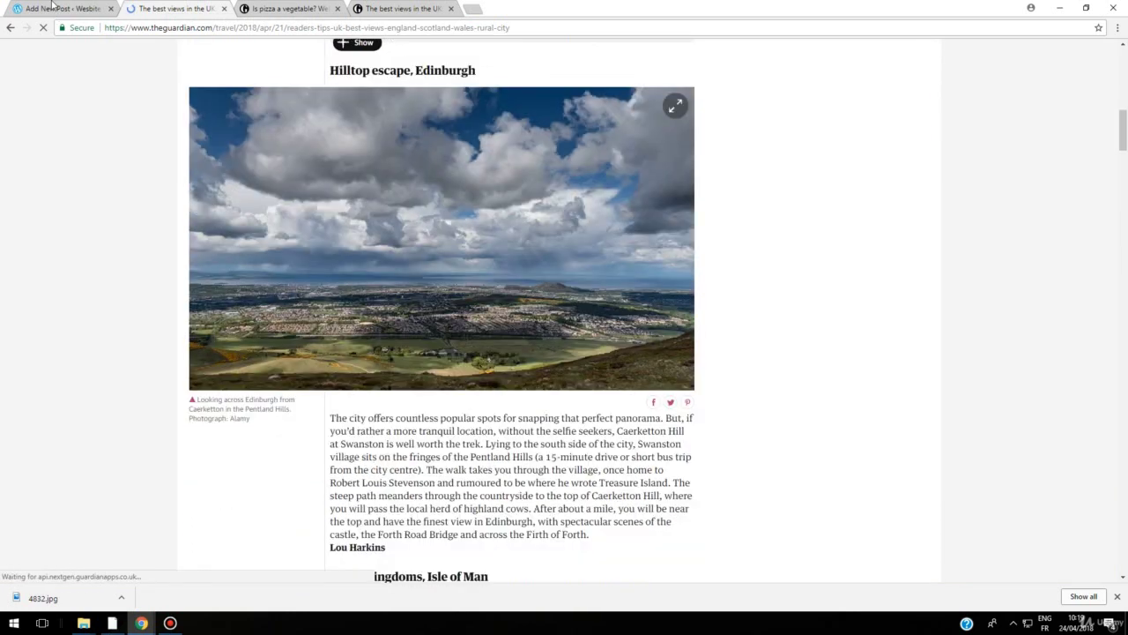
pyautogui.click(62, 8)
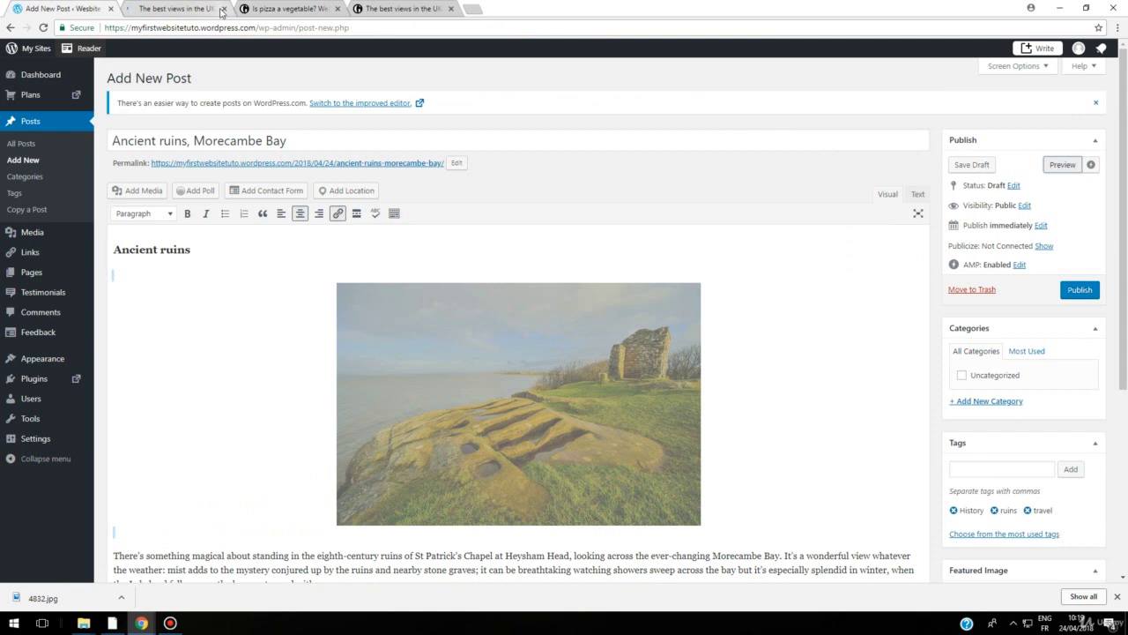
pyautogui.click(216, 9)
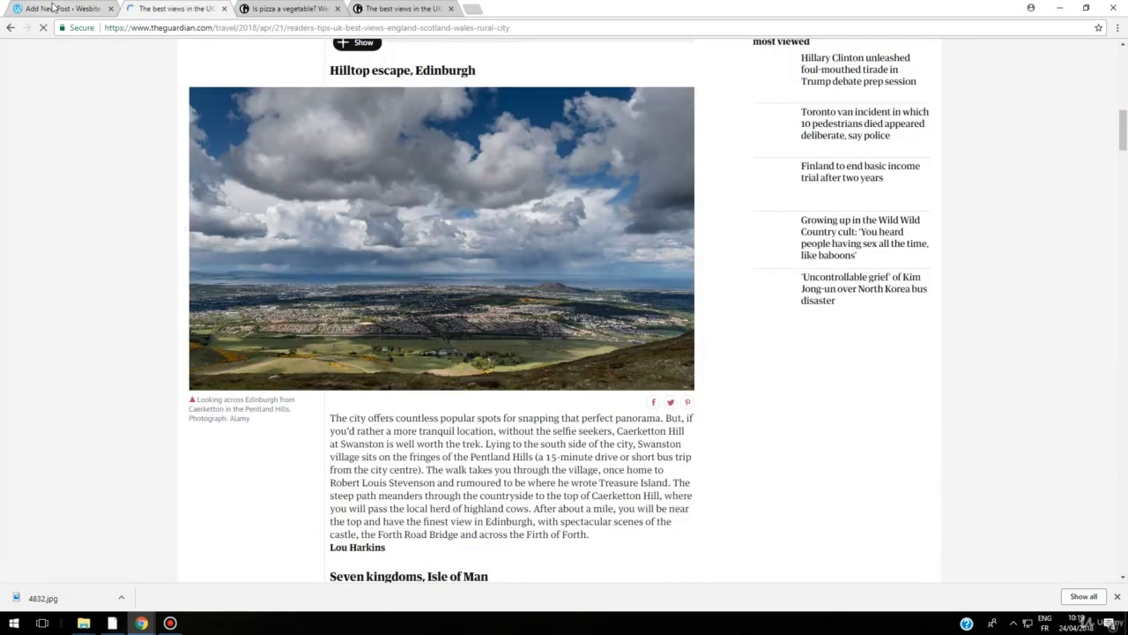
pyautogui.click(53, 8)
# Step: Preview the post again, test its link to the Guardian article and close the preview
pyautogui.scroll(-2, 192, 306)
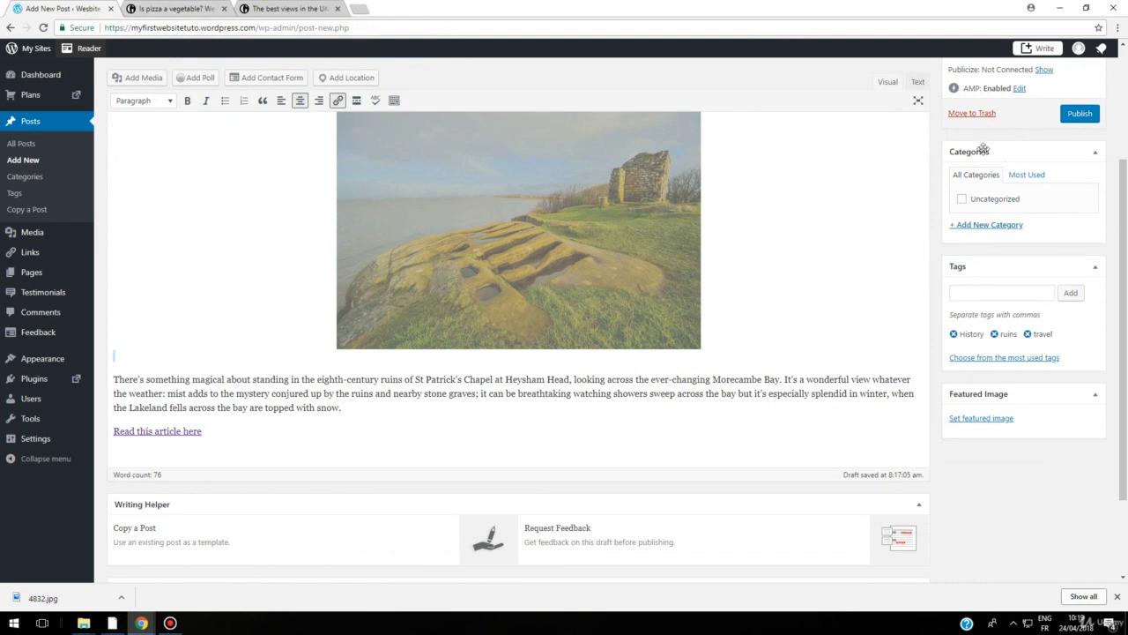
pyautogui.scroll(3, 983, 149)
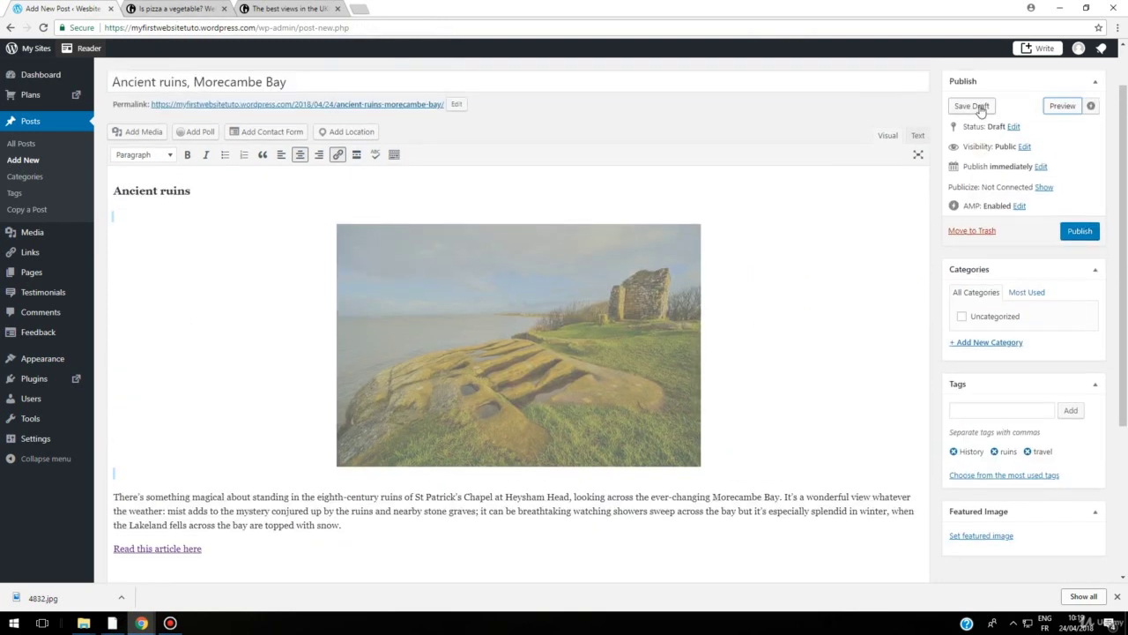
pyautogui.click(1060, 106)
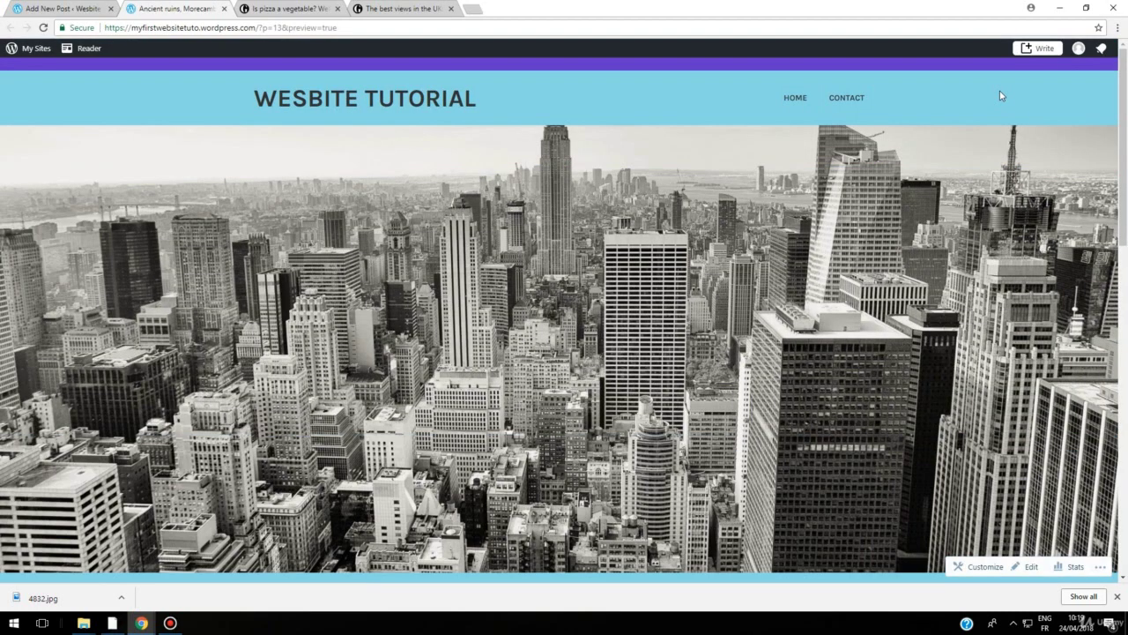
pyautogui.scroll(-5, 792, 237)
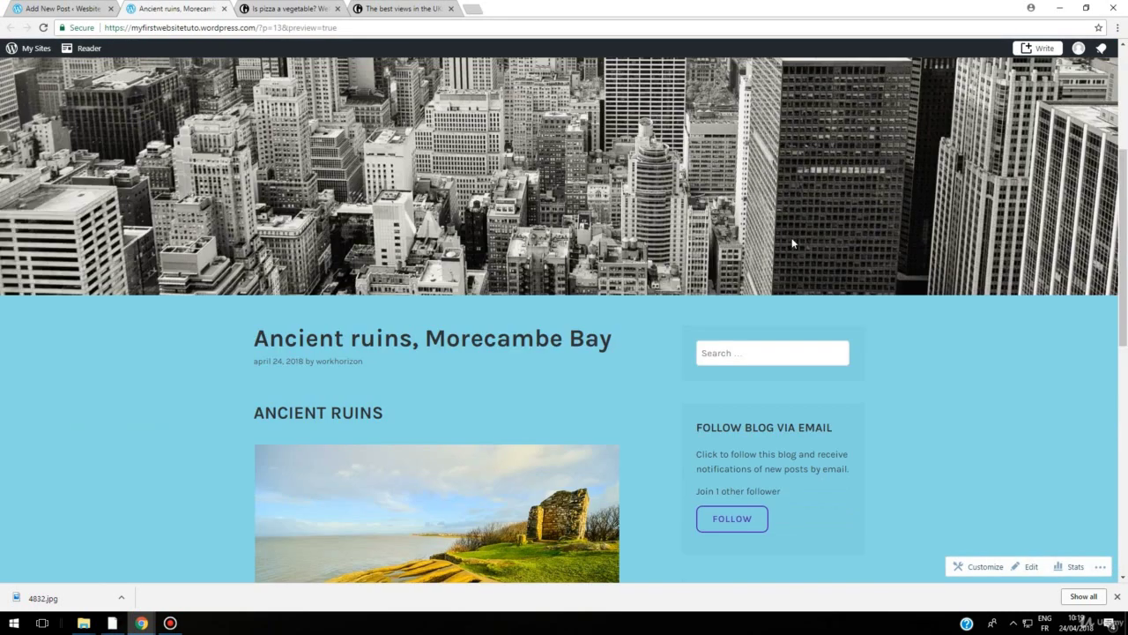
pyautogui.scroll(-5, 702, 318)
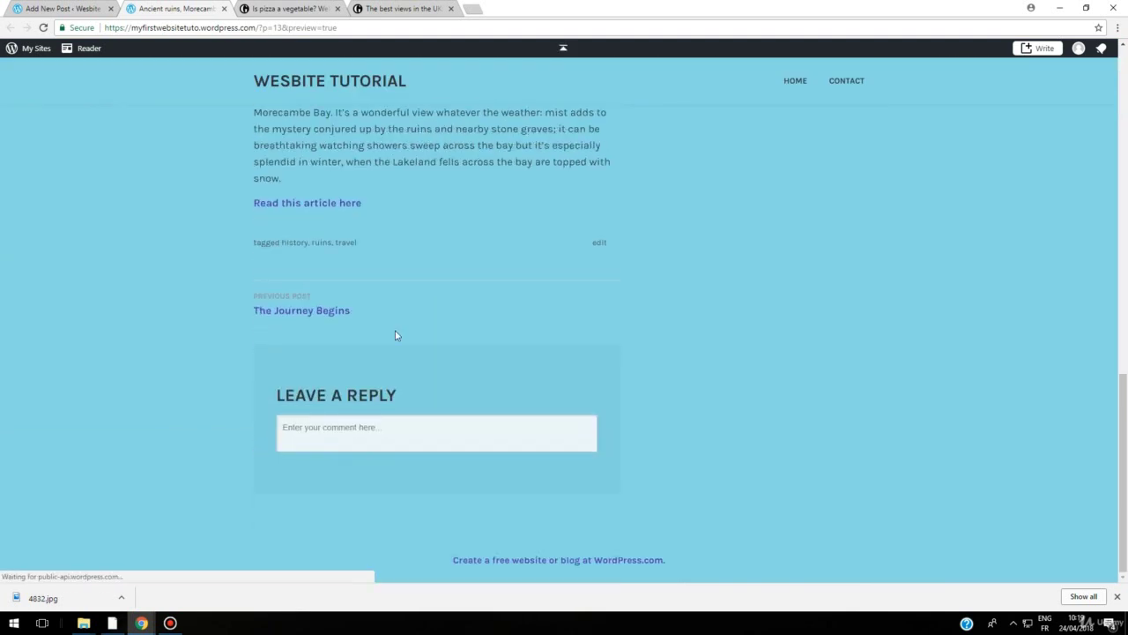
pyautogui.scroll(3, 395, 353)
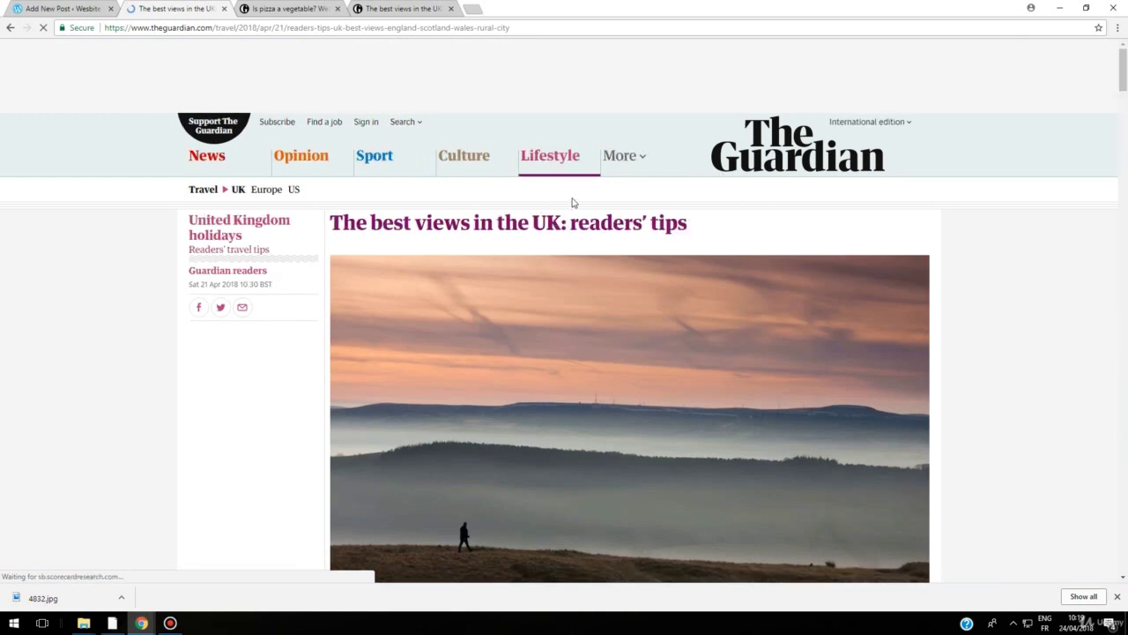
pyautogui.click(223, 10)
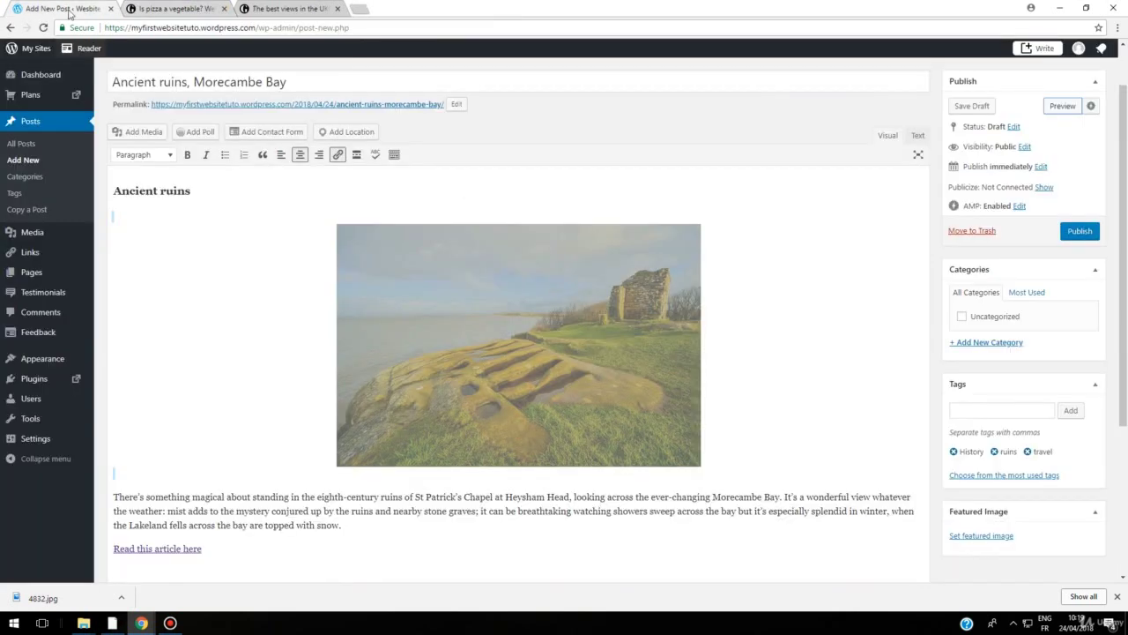
# Step: Publish the Ancient ruins, Morecambe Bay post and start a new post
pyautogui.click(1081, 231)
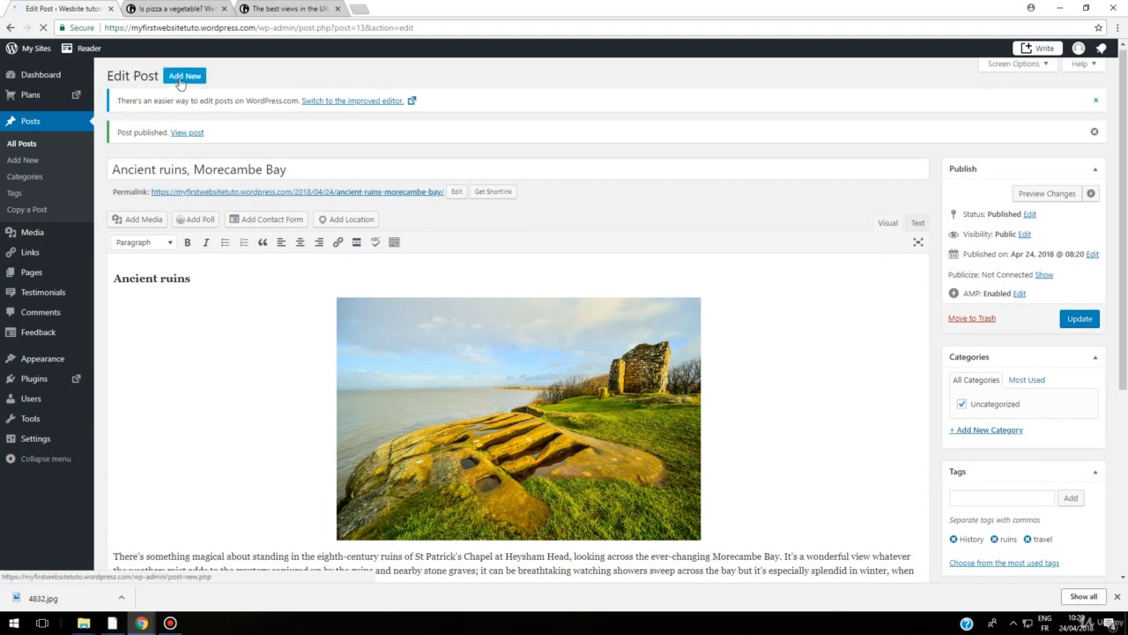
pyautogui.click(180, 77)
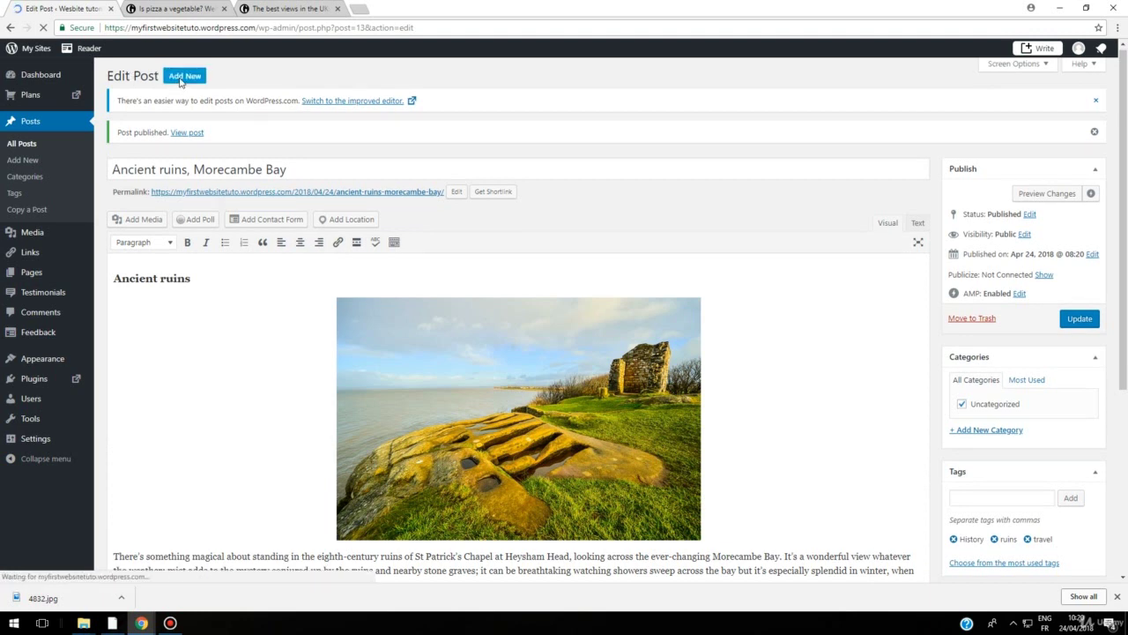
# Step: Copy the headline "Is pizza a vegetable? Well, Congress says so" from the Guardian pizza article
pyautogui.click(189, 12)
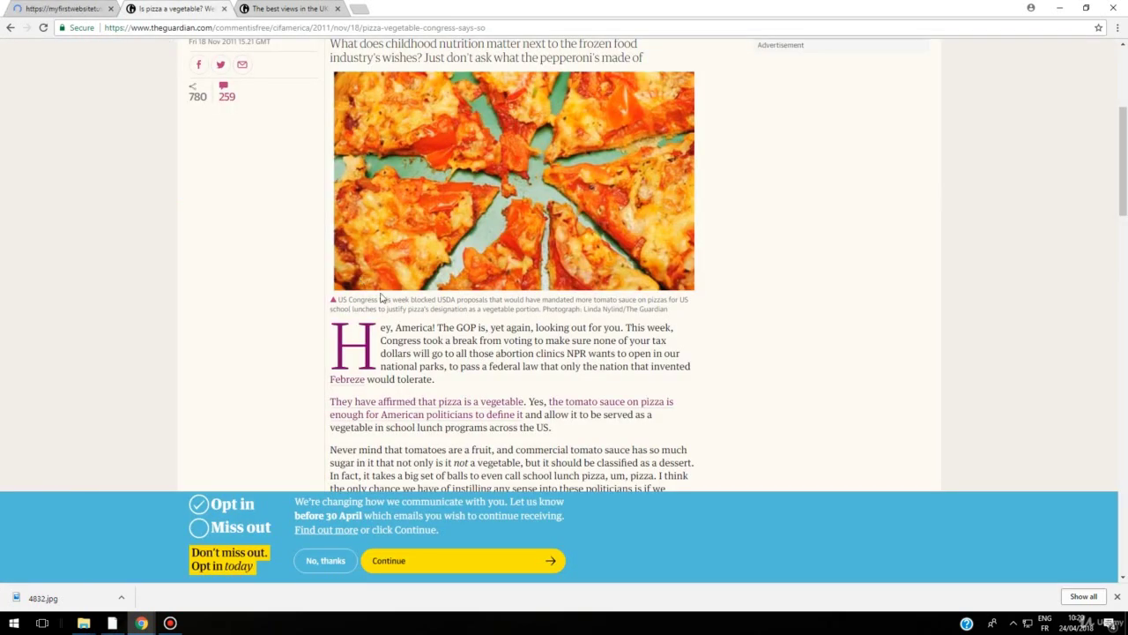
pyautogui.scroll(3, 379, 291)
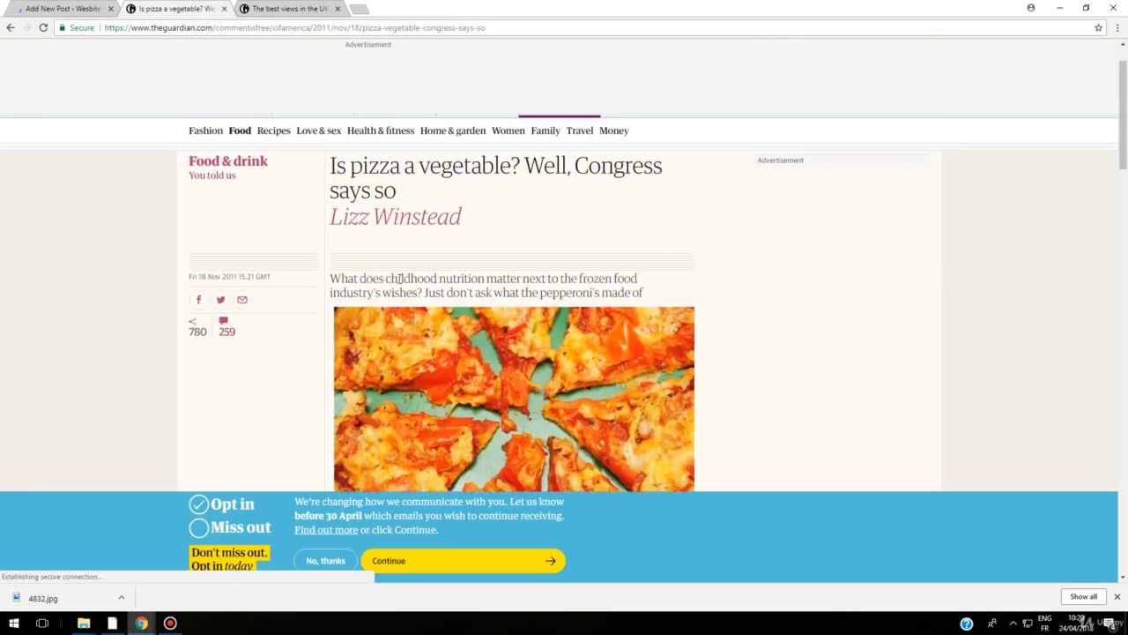
pyautogui.scroll(1, 399, 279)
pyautogui.moveTo(331, 225); pyautogui.dragTo(420, 251)
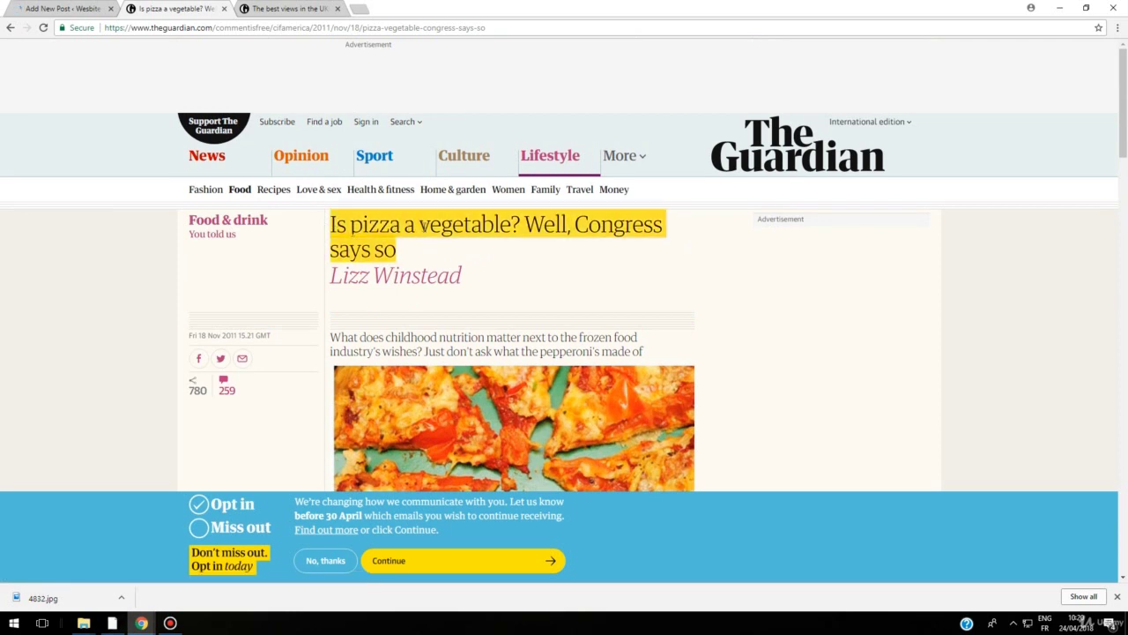
pyautogui.rightClick(423, 227)
pyautogui.click(450, 237)
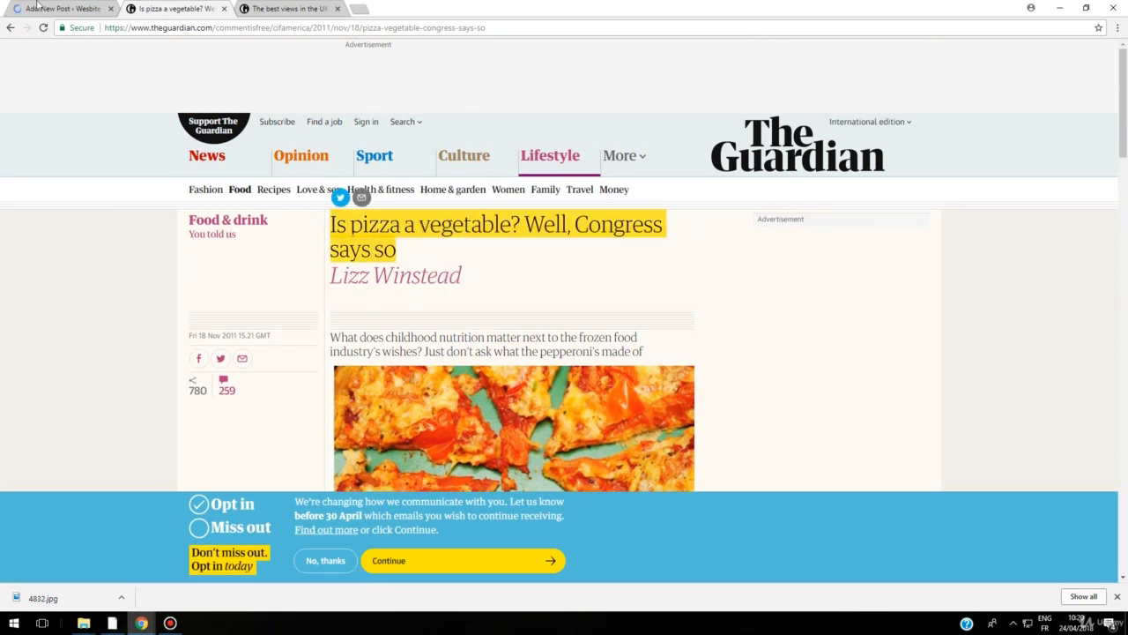
# Step: Paste the copied headline as the new post's title and shorten it to "Is pizza a vegetable?"
pyautogui.click(48, 8)
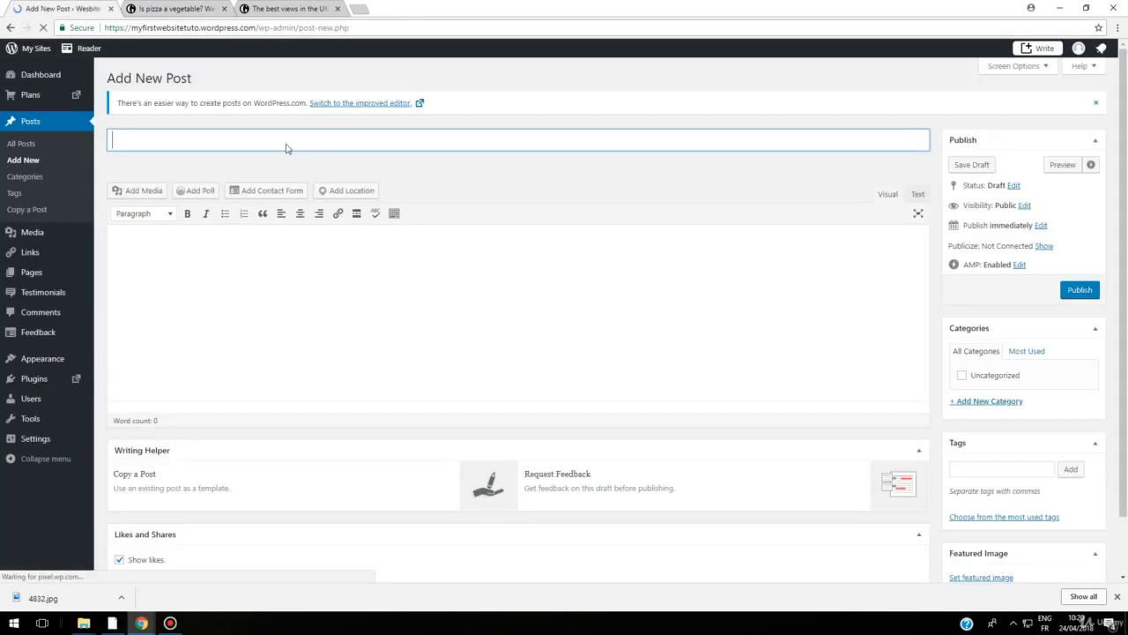
pyautogui.rightClick(288, 143)
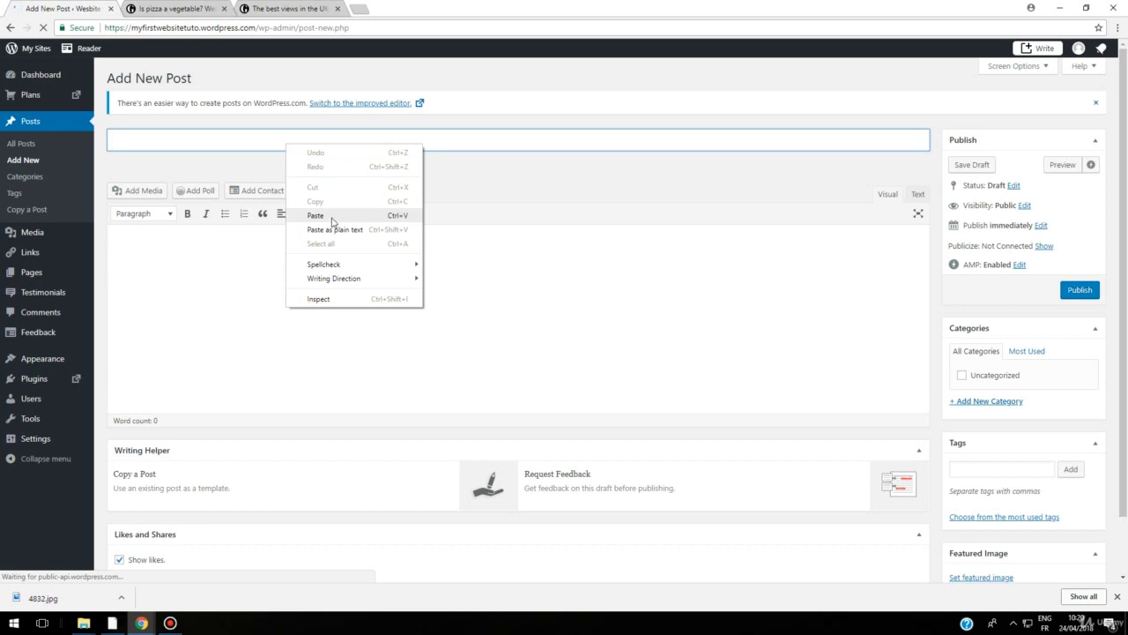
pyautogui.click(328, 217)
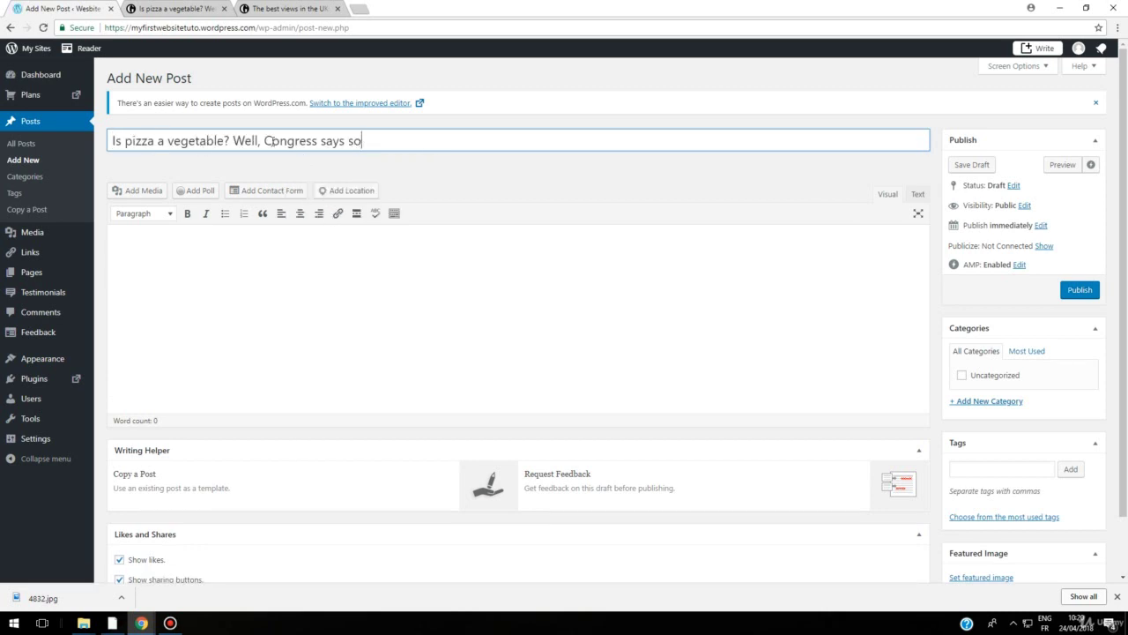
pyautogui.moveTo(362, 142); pyautogui.dragTo(233, 144)
pyautogui.press('BackSpace')
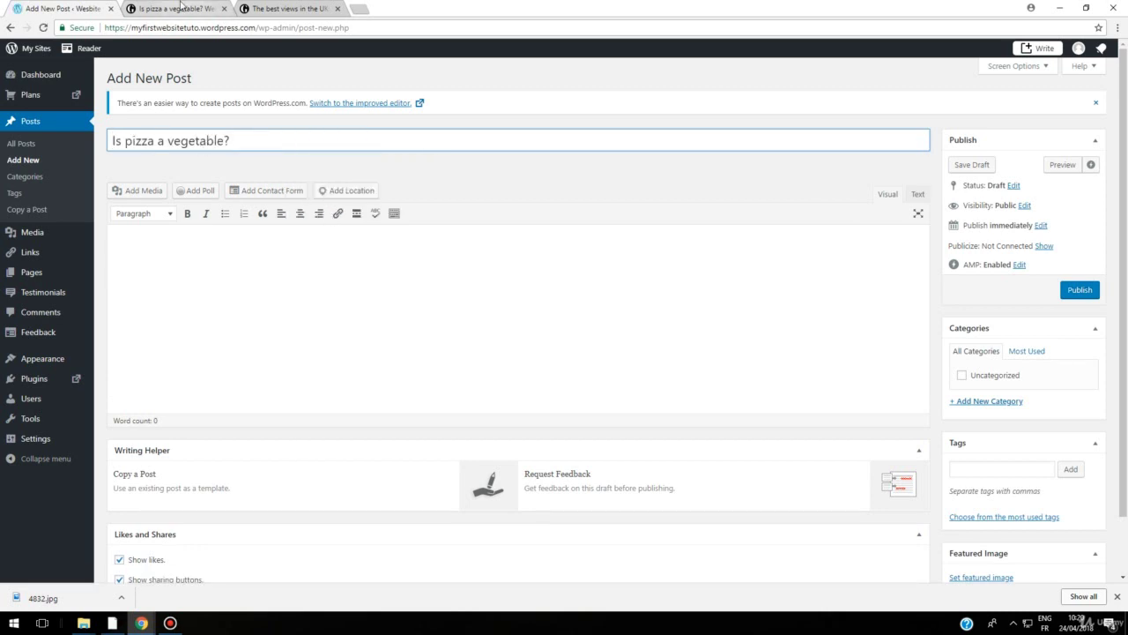
# Step: Save the pizza picture from the Guardian article to the desktop (Bureau) as the JPEG image Pizza-001
pyautogui.click(181, 6)
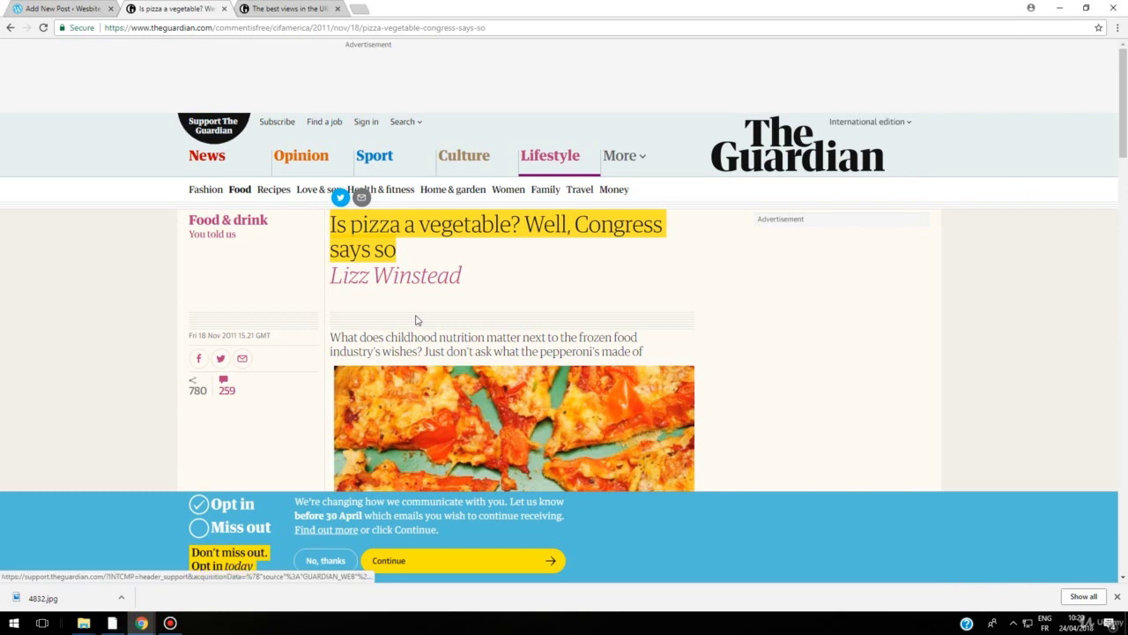
pyautogui.scroll(-5, 417, 320)
pyautogui.scroll(1, 471, 249)
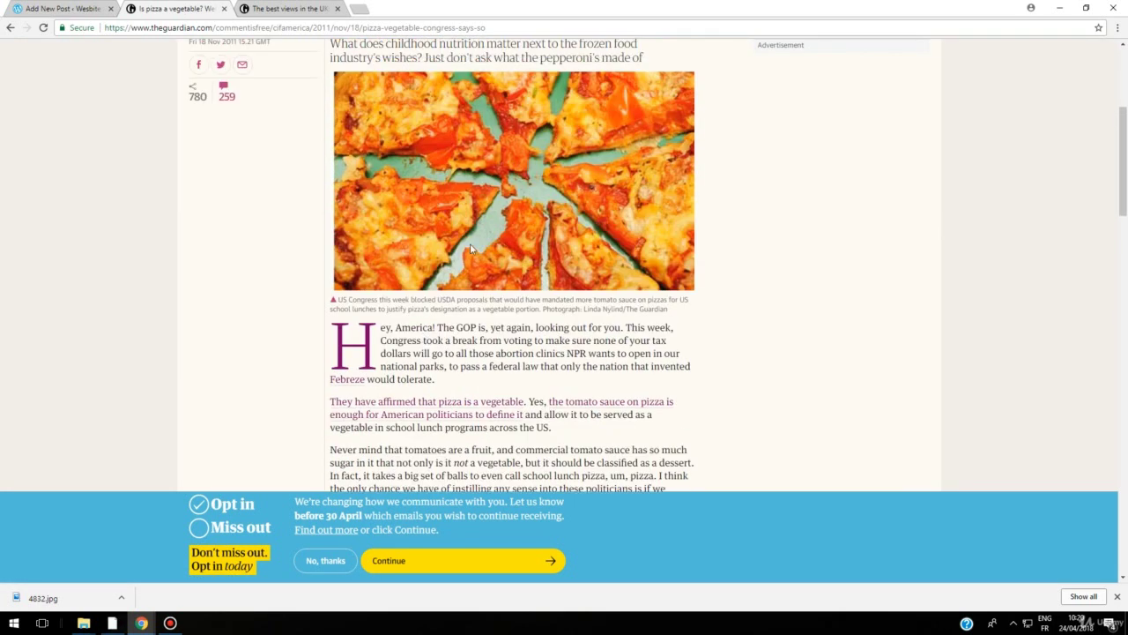
pyautogui.rightClick(471, 248)
pyautogui.click(466, 252)
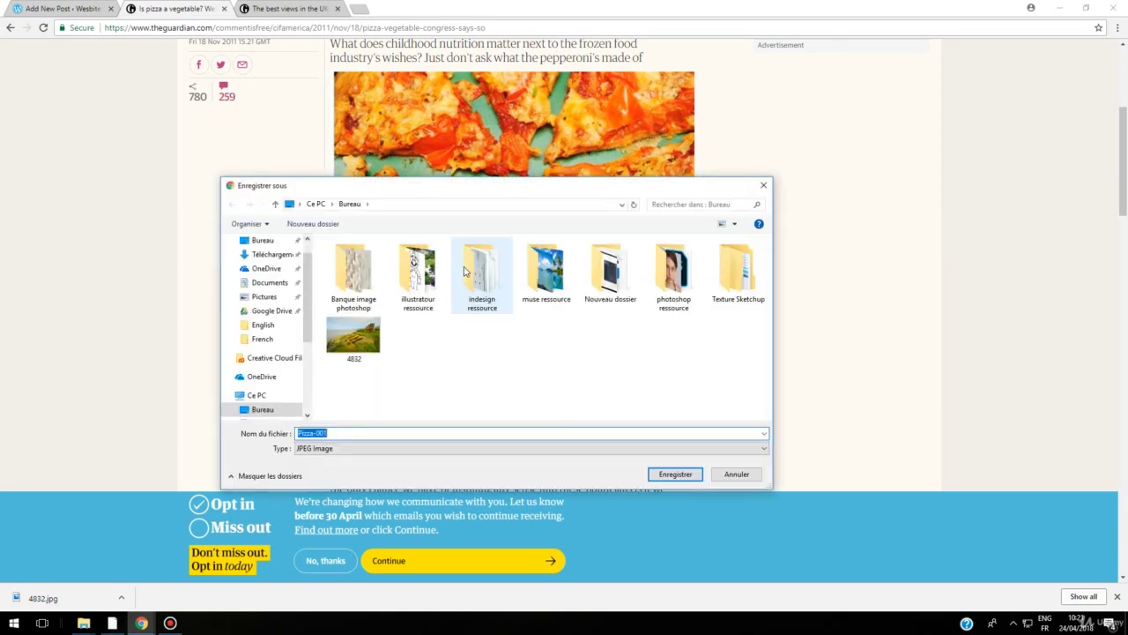
pyautogui.click(675, 473)
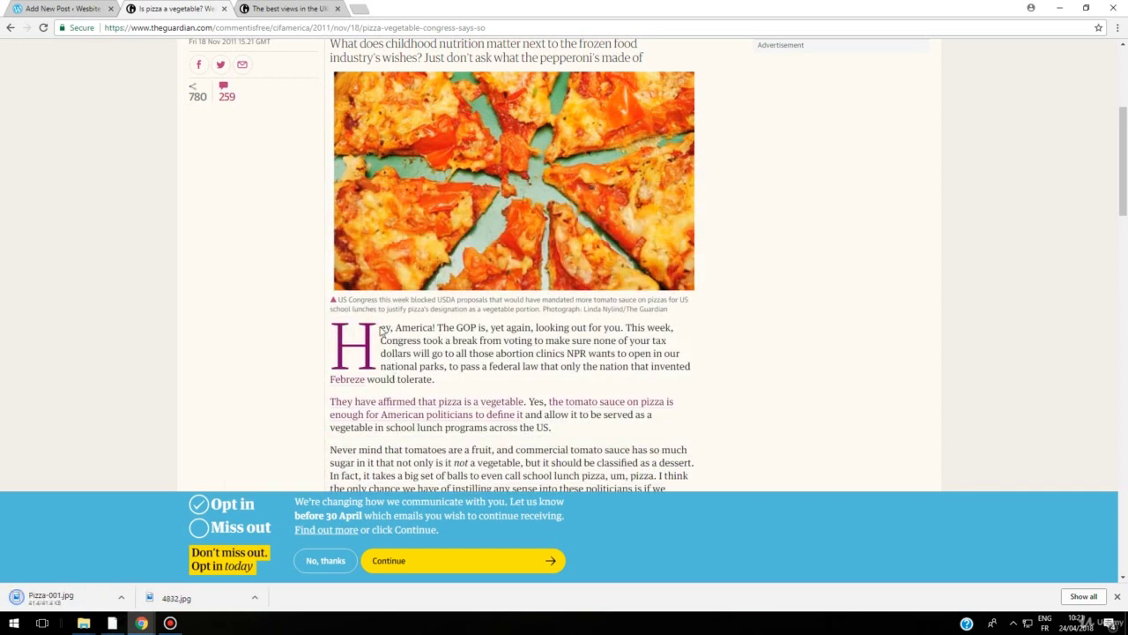
# Step: Copy the Guardian pizza article's body text, from "Hey, America!" through "Whiz, a vegetable."
pyautogui.scroll(-1, 383, 332)
pyautogui.moveTo(338, 270); pyautogui.dragTo(517, 263)
pyautogui.scroll(-10, 521, 359)
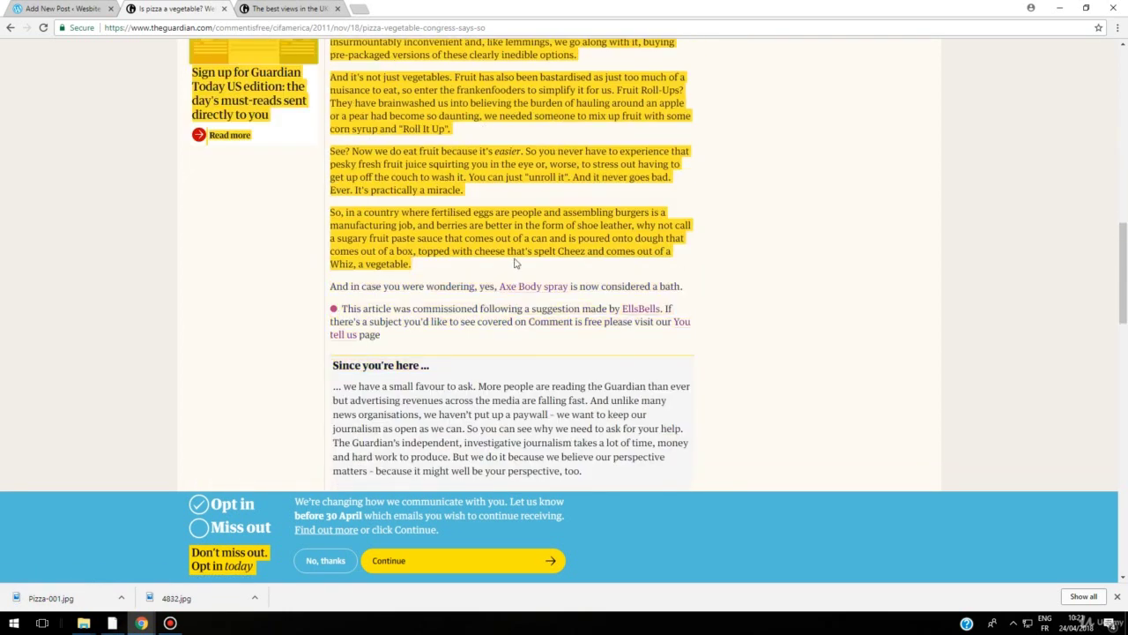
pyautogui.rightClick(511, 238)
pyautogui.click(540, 248)
# Step: Paste the copied article text into the body of the "Is pizza a vegetable?" post
pyautogui.click(54, 8)
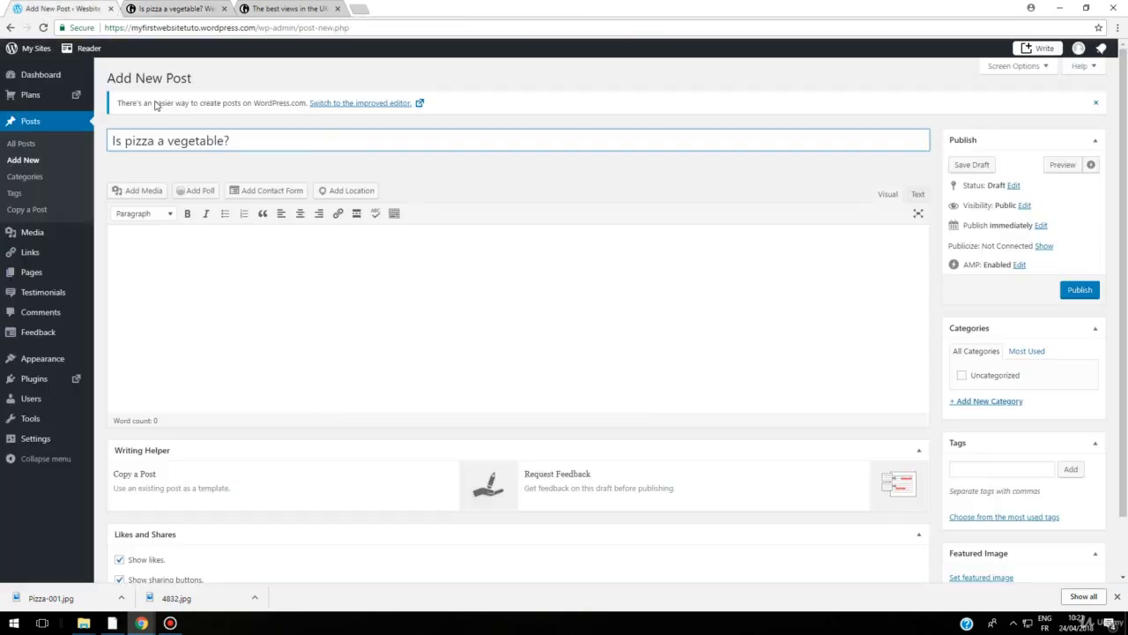
pyautogui.rightClick(155, 247)
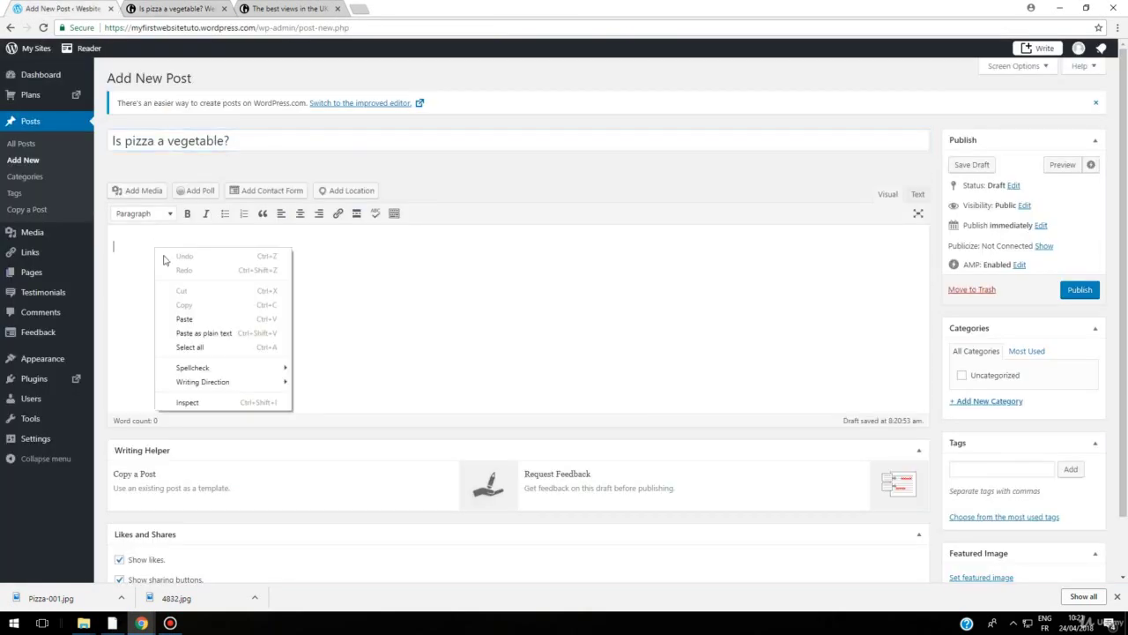
pyautogui.click(188, 318)
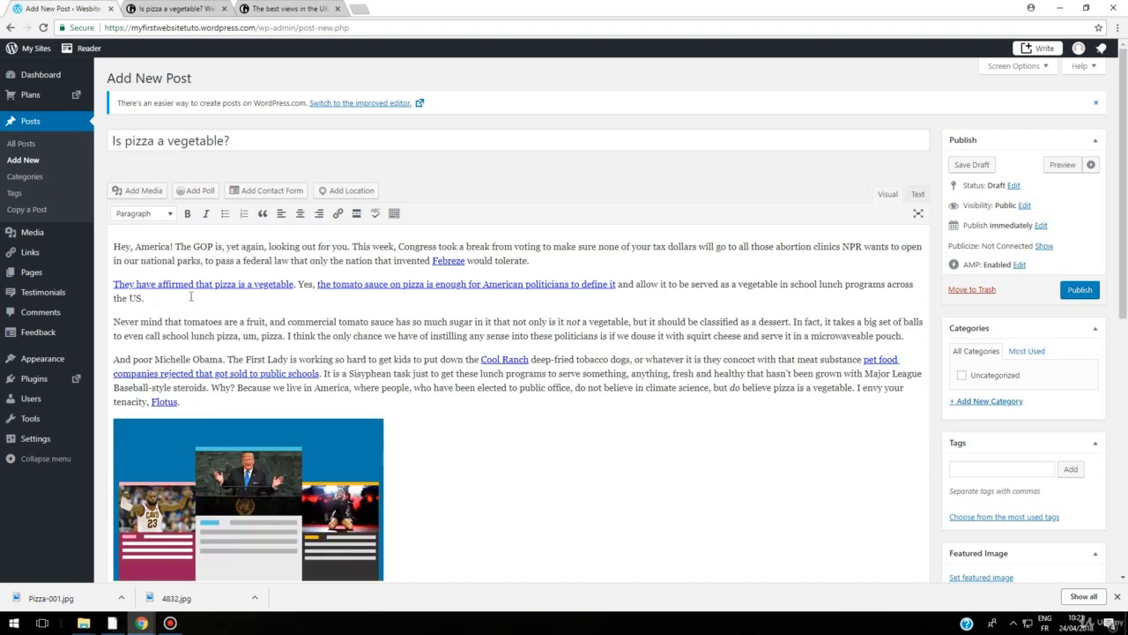
# Step: Delete the Guardian Today promotional image that was pasted in the middle of the post body
pyautogui.scroll(-2, 234, 329)
pyautogui.click(235, 329)
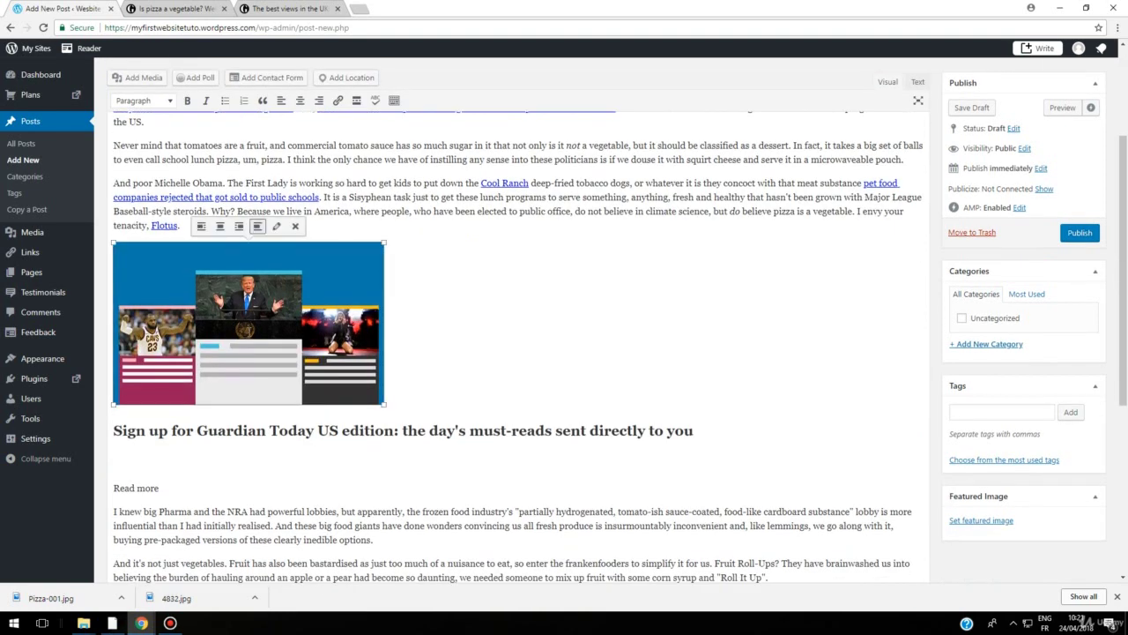
pyautogui.press('Delete')
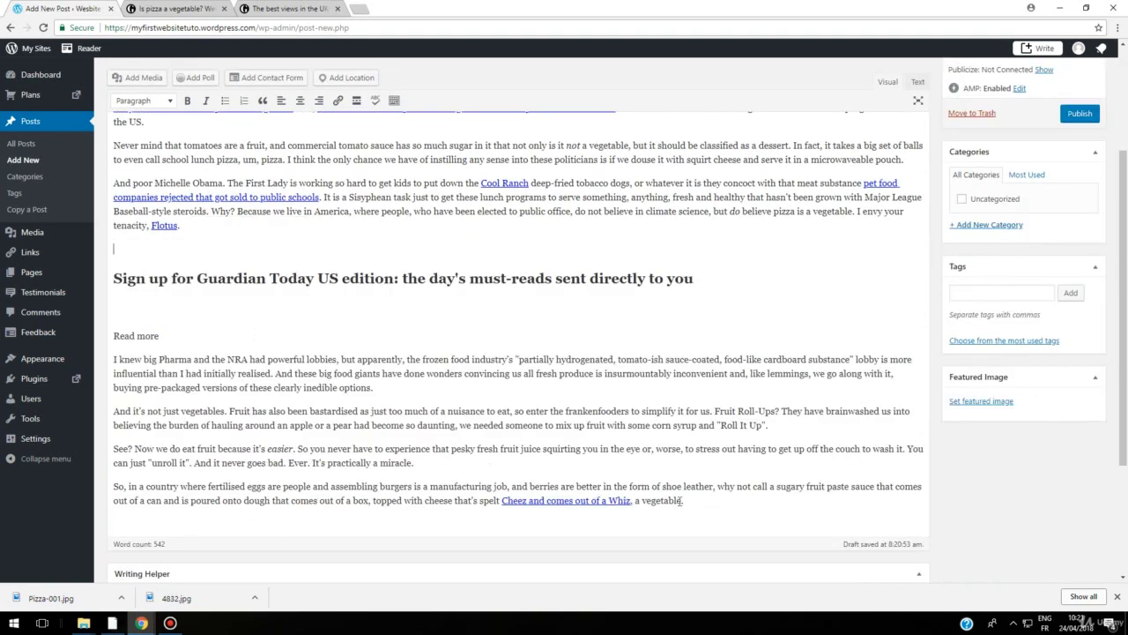
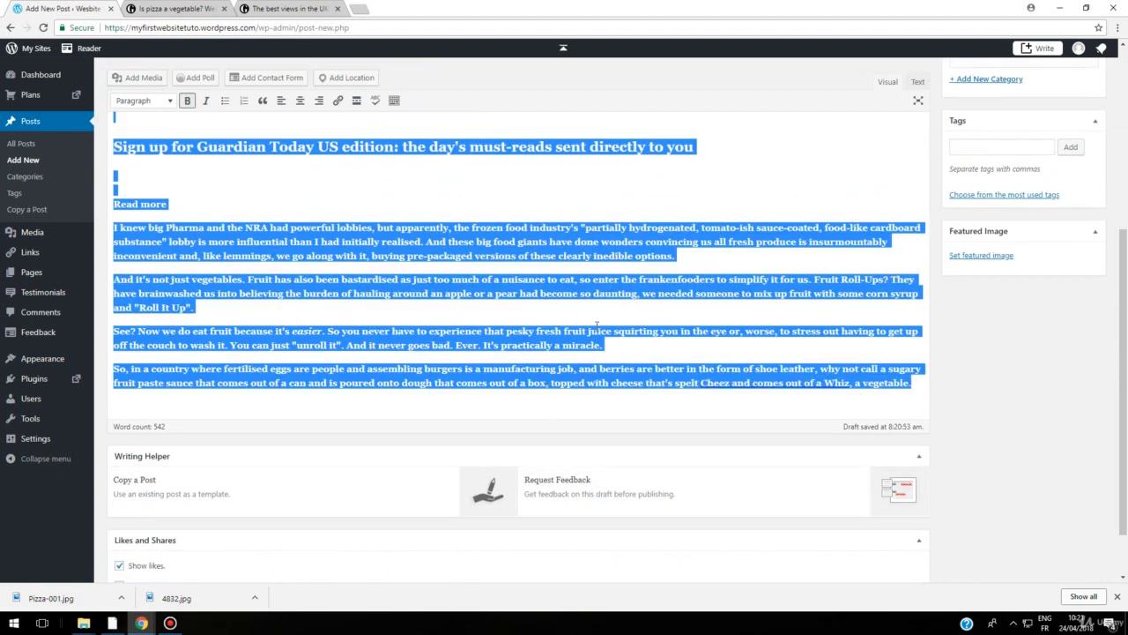
# Step: Try Heading 1 and bold on the whole post text, and return it to non-bold Paragraph formatting
pyautogui.scroll(5, 458, 328)
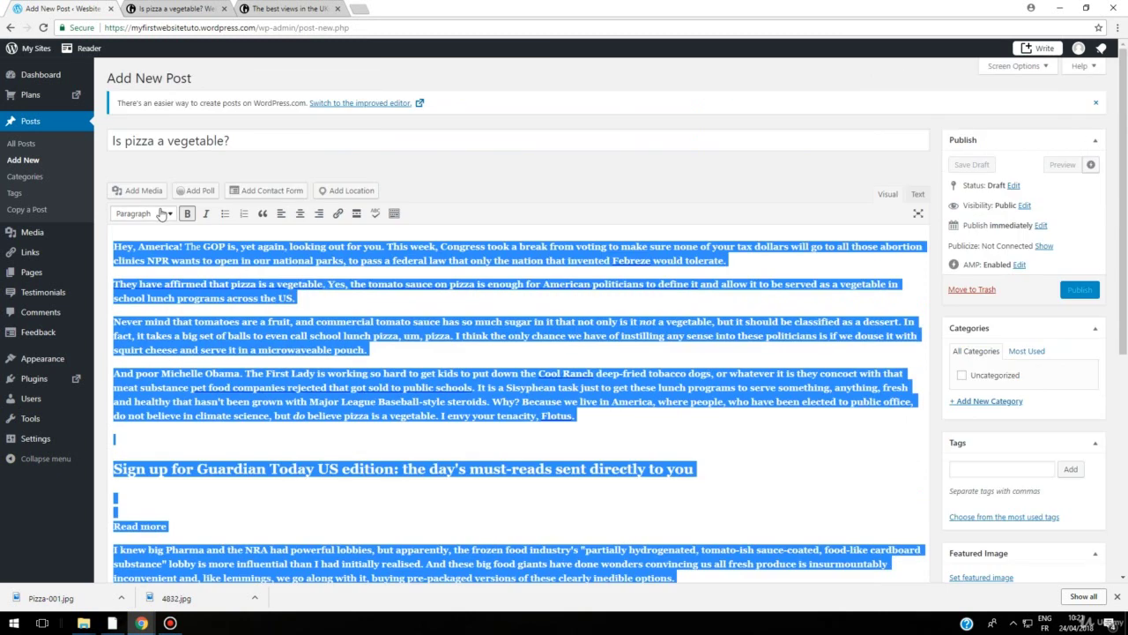
pyautogui.click(146, 214)
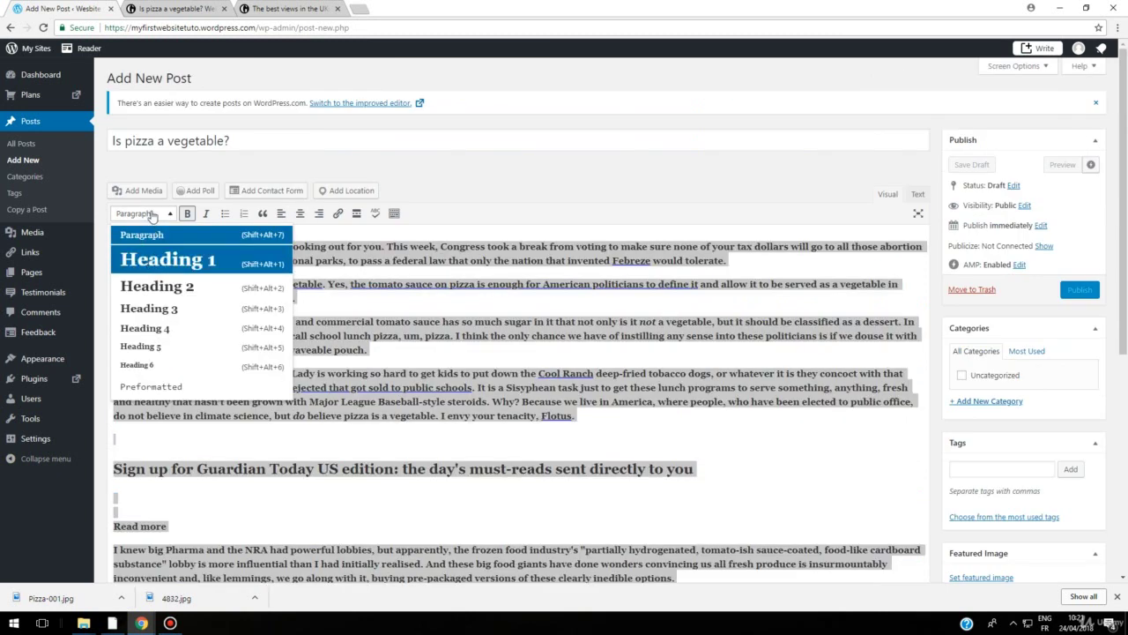
pyautogui.click(150, 256)
pyautogui.click(150, 215)
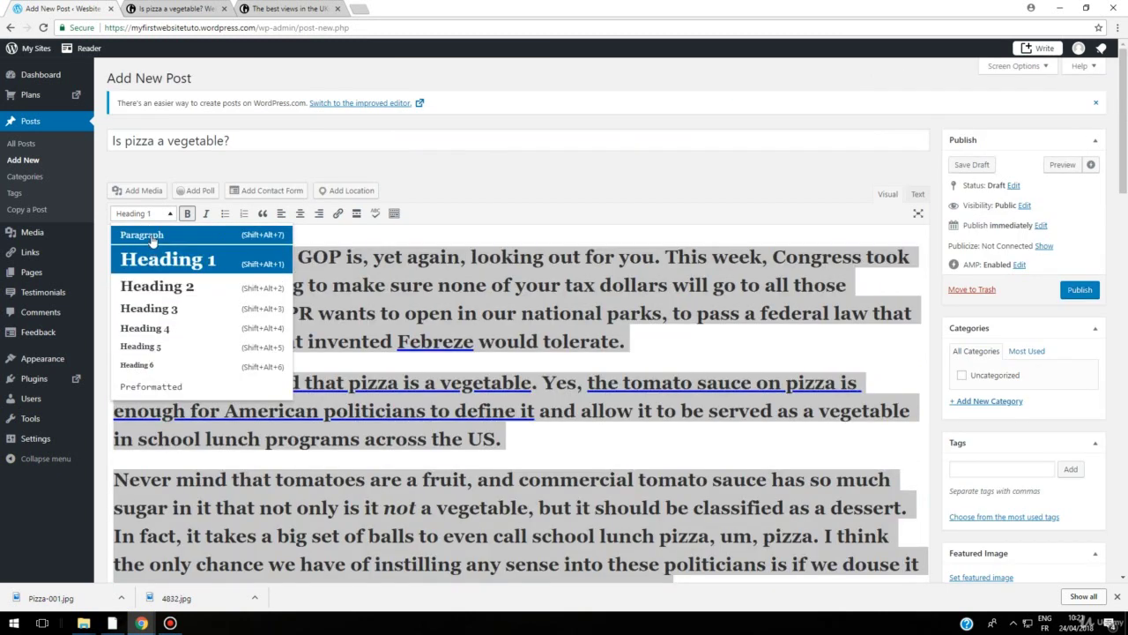
pyautogui.hotkey('shift', 'alt', '7')
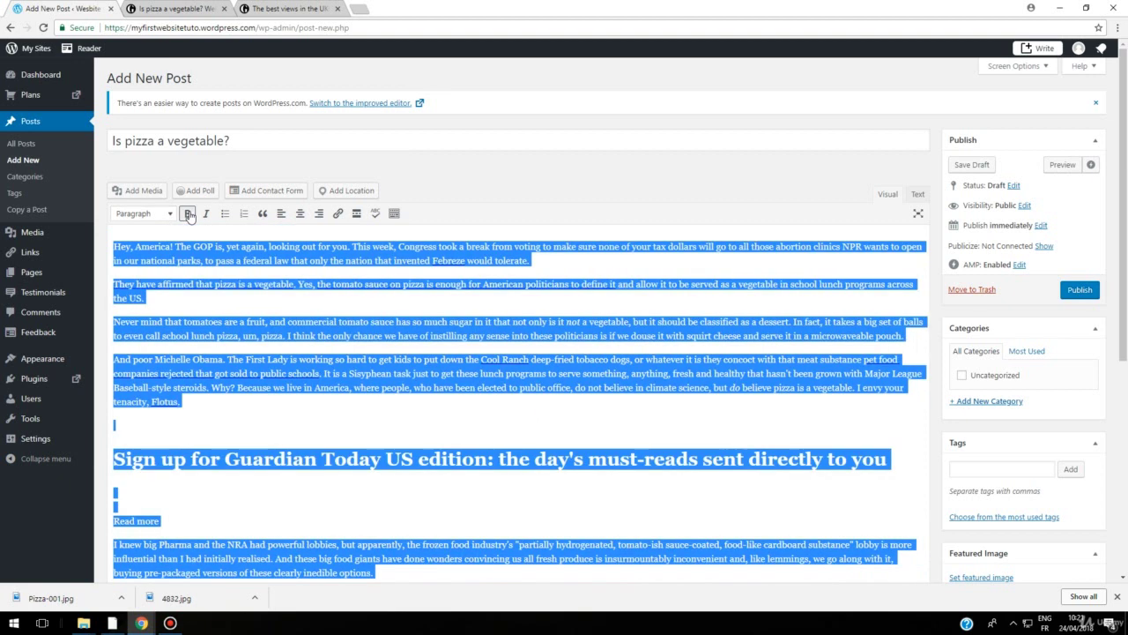
pyautogui.click(189, 216)
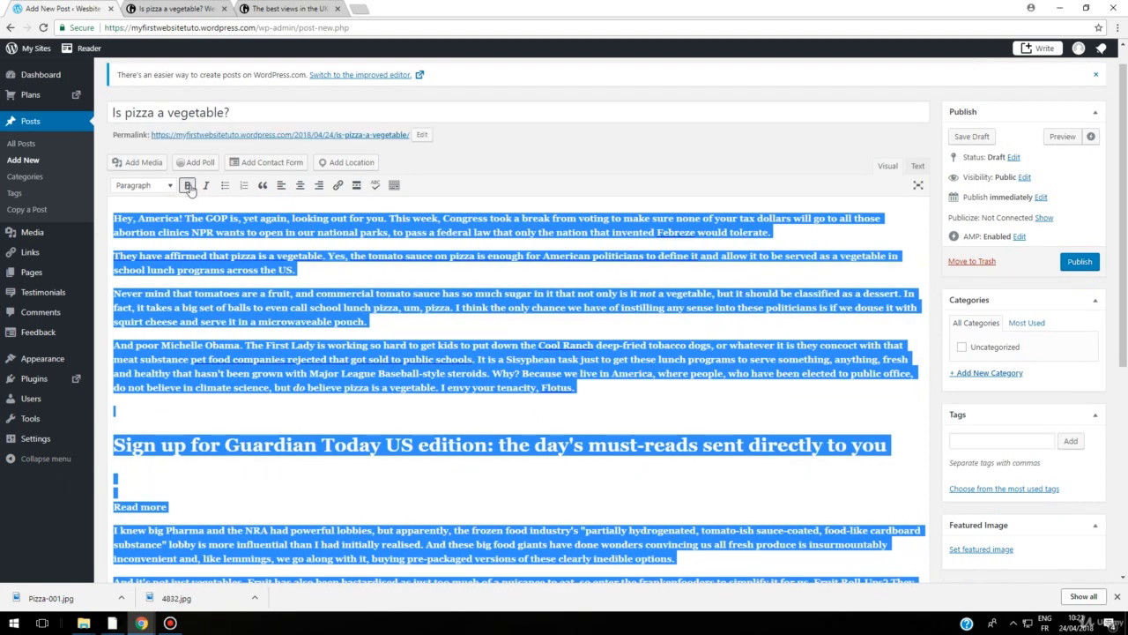
pyautogui.click(188, 186)
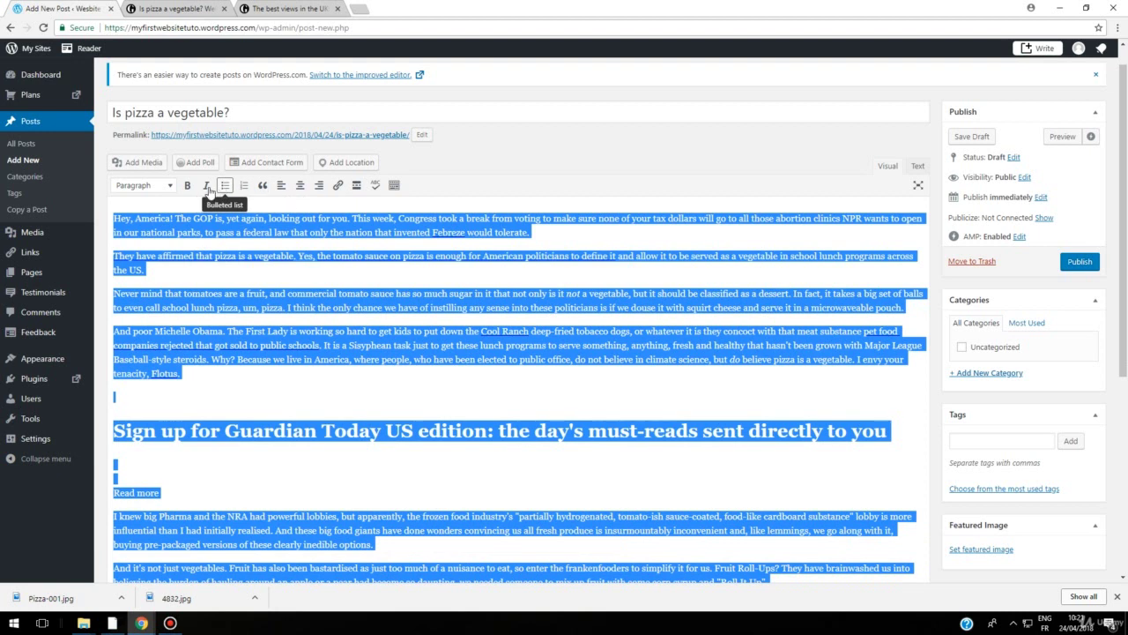
pyautogui.click(368, 329)
# Step: Insert empty lines above the first paragraph of the post as a place for the picture
pyautogui.scroll(-5, 407, 461)
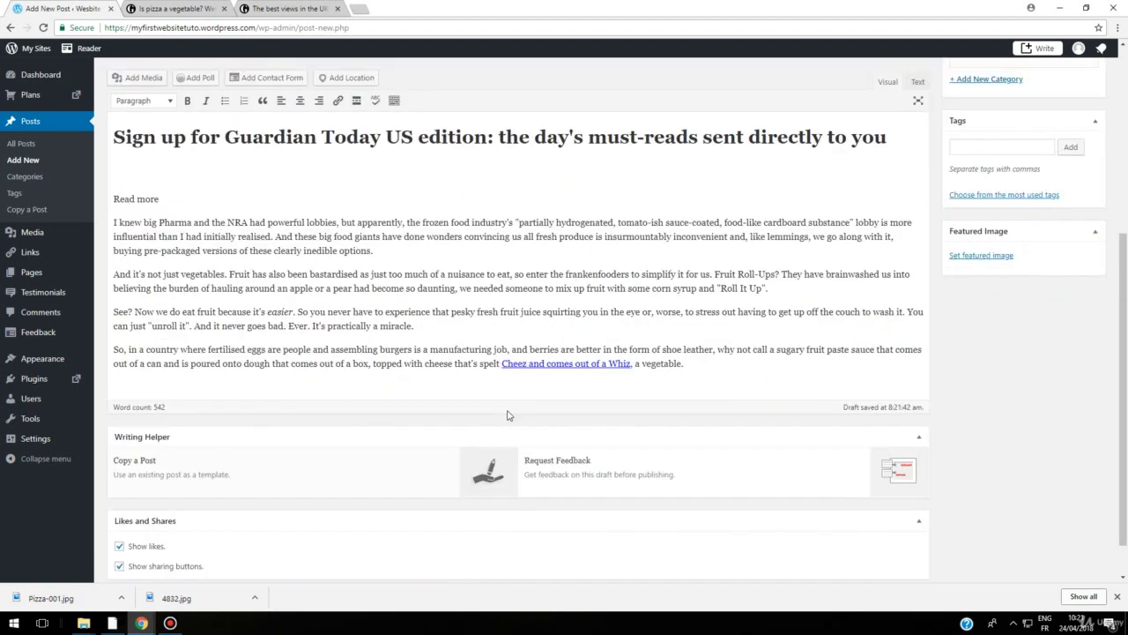
pyautogui.scroll(5, 476, 372)
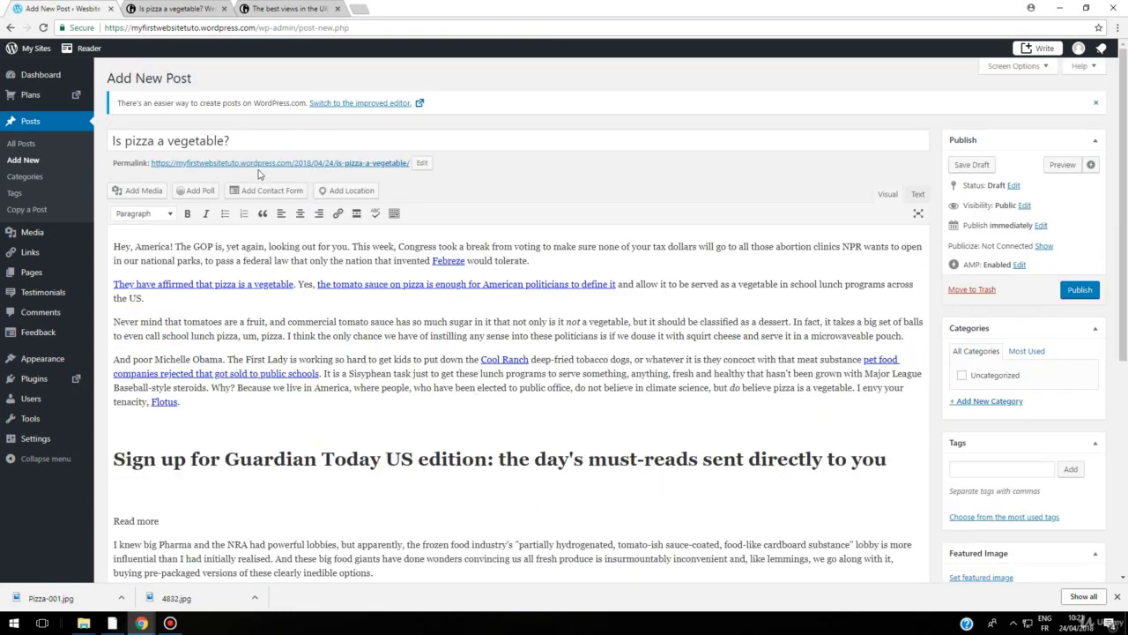
pyautogui.click(135, 246)
pyautogui.press('Return')
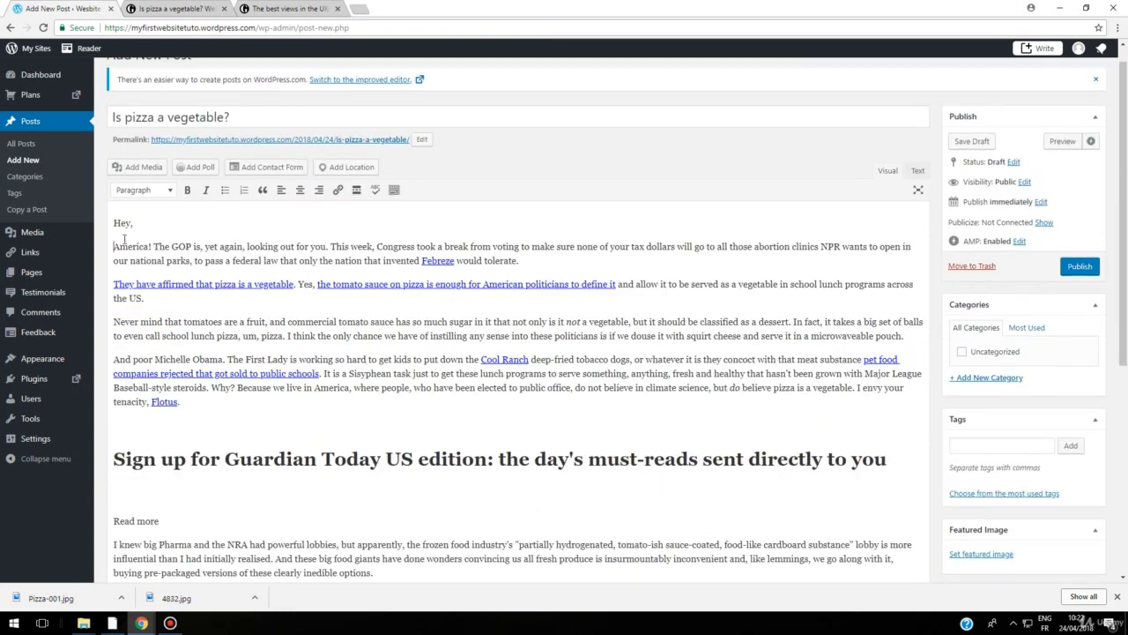
pyautogui.press('BackSpace')
pyautogui.press('Return')
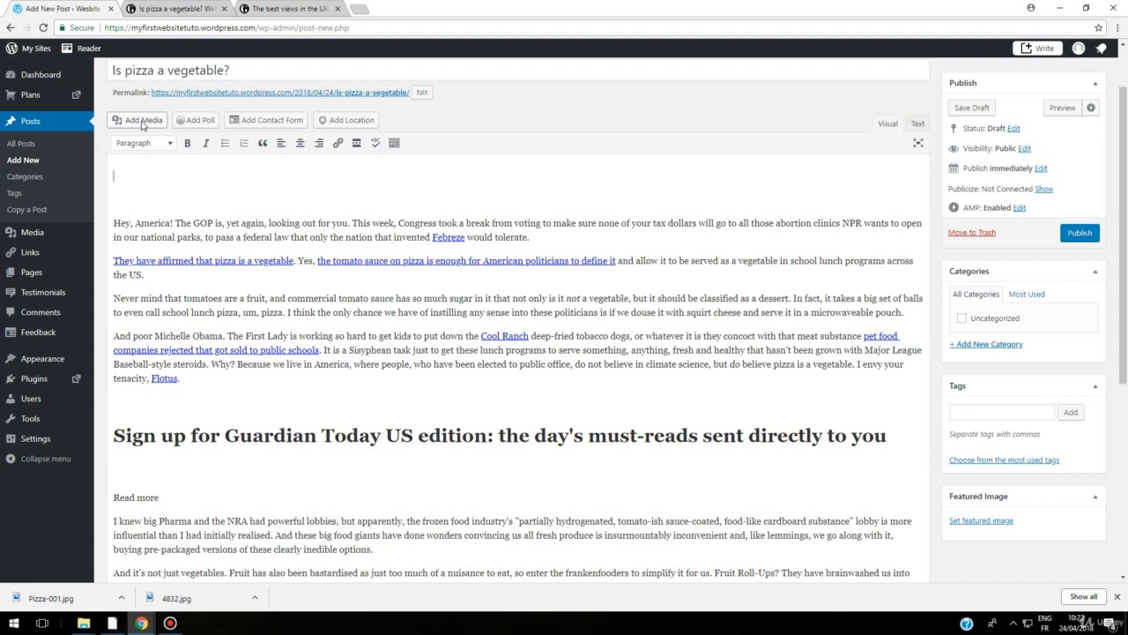
# Step: Upload the Pizza-001 image from the desktop to the post's media and title it "Pizza article"
pyautogui.click(142, 121)
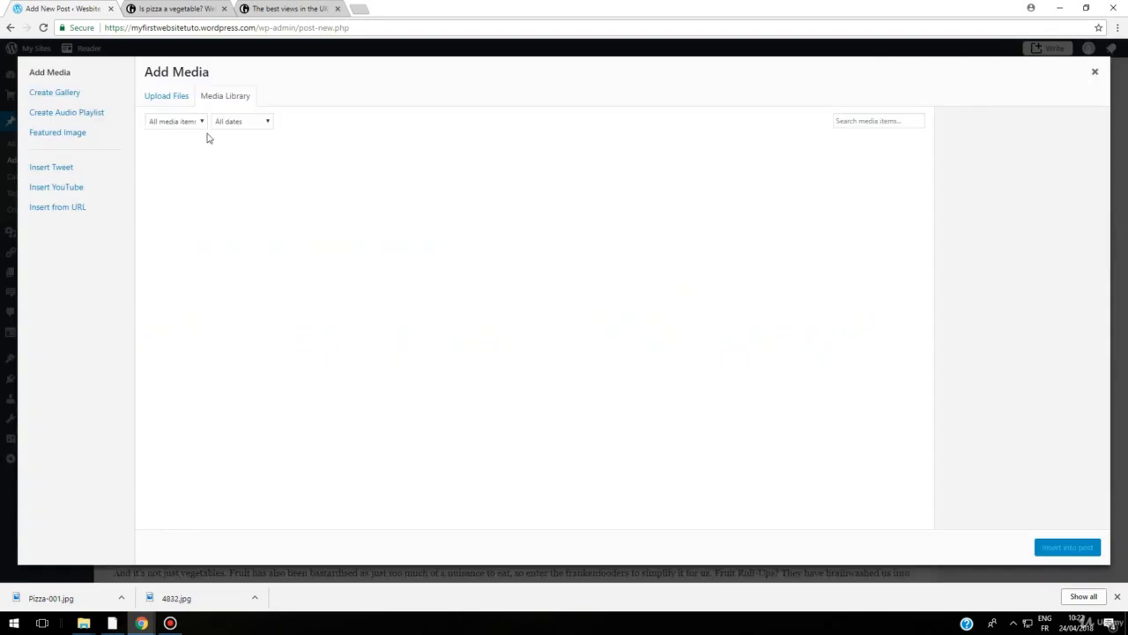
pyautogui.click(176, 98)
pyautogui.click(652, 293)
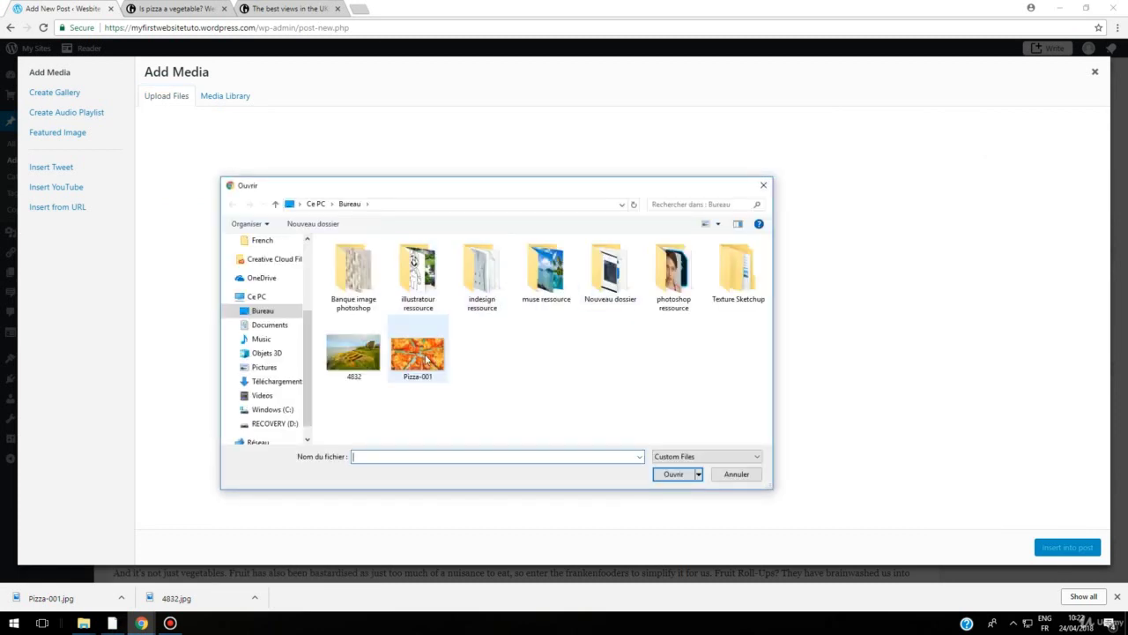
pyautogui.doubleClick(426, 361)
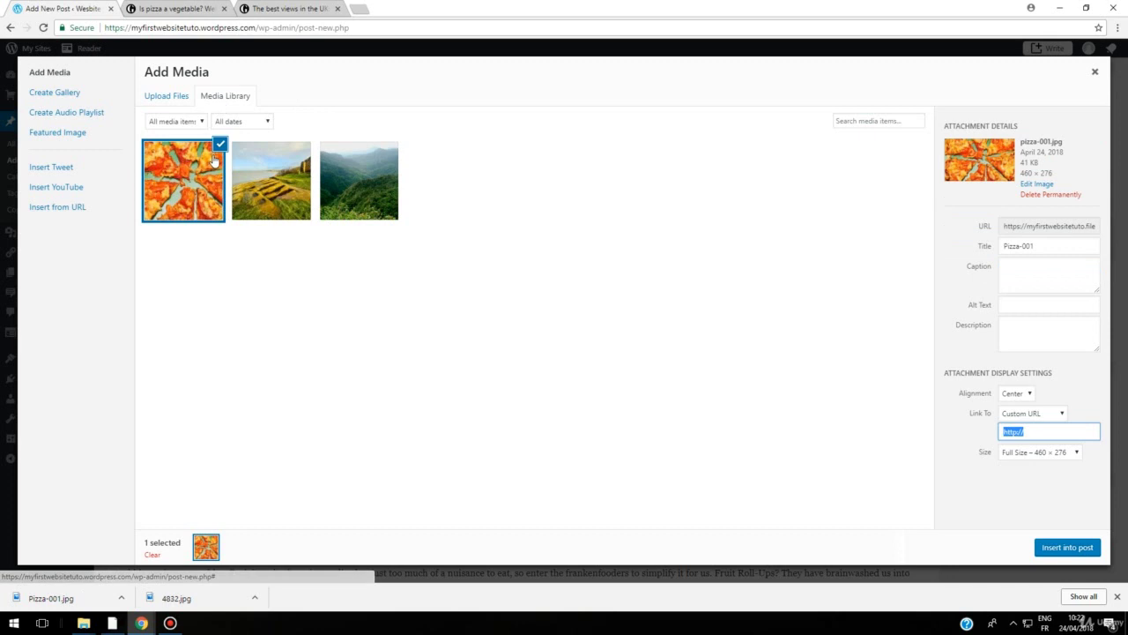
pyautogui.moveTo(1048, 245); pyautogui.dragTo(984, 247)
pyautogui.press('BackSpace')
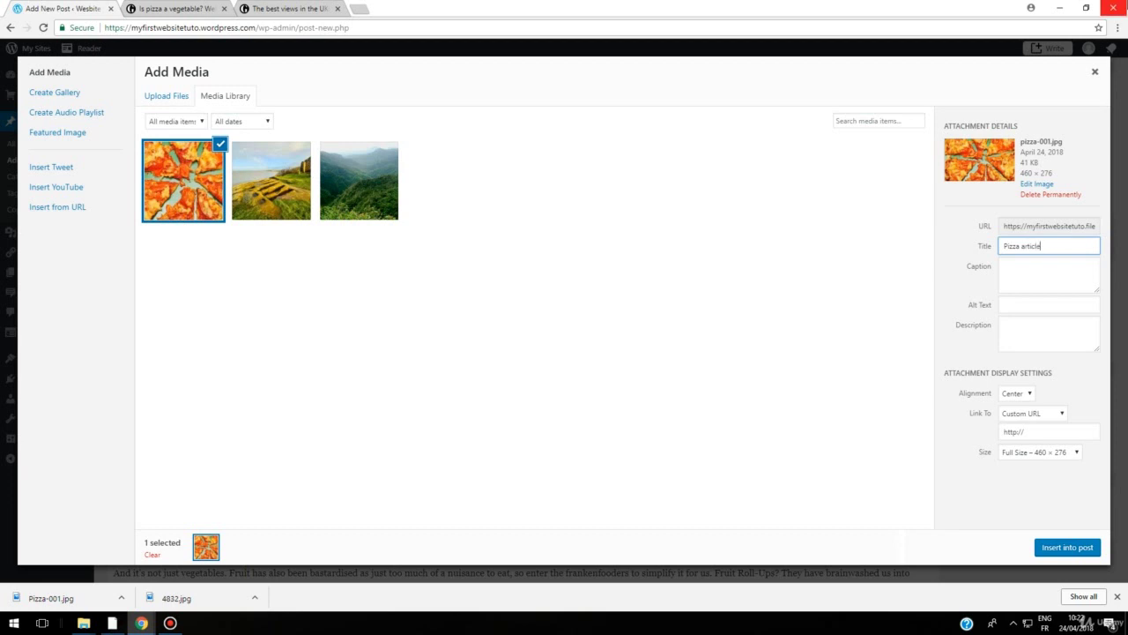
# Step: Insert the pizza picture into the post at full size (460 × 276), keeping Custom URL as its link type
pyautogui.click(1043, 416)
pyautogui.click(1051, 414)
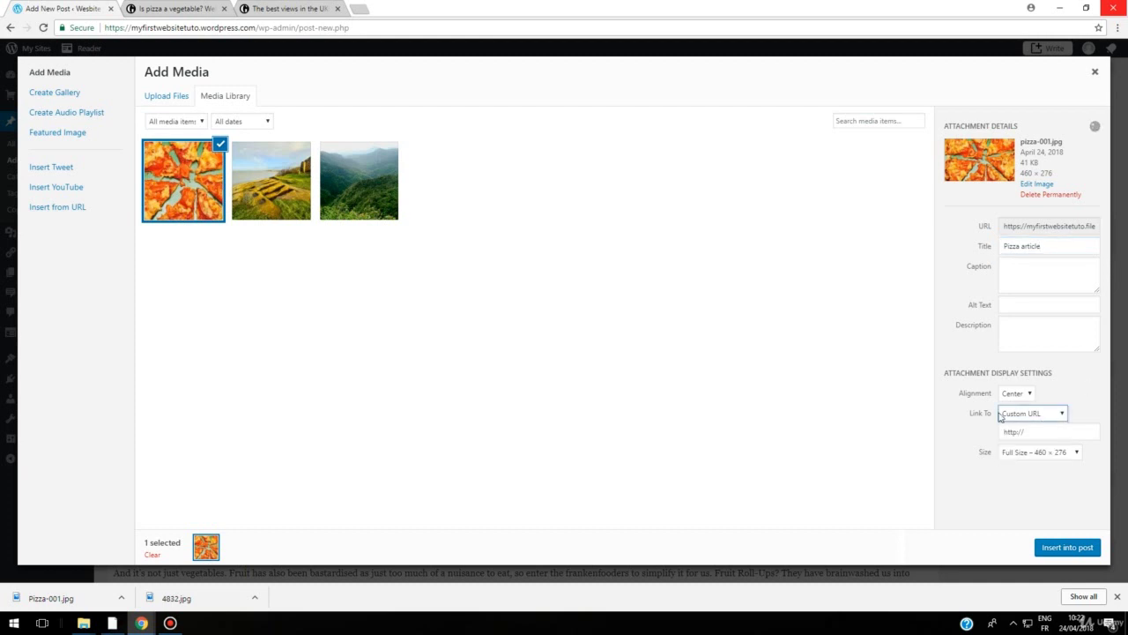
pyautogui.click(1031, 453)
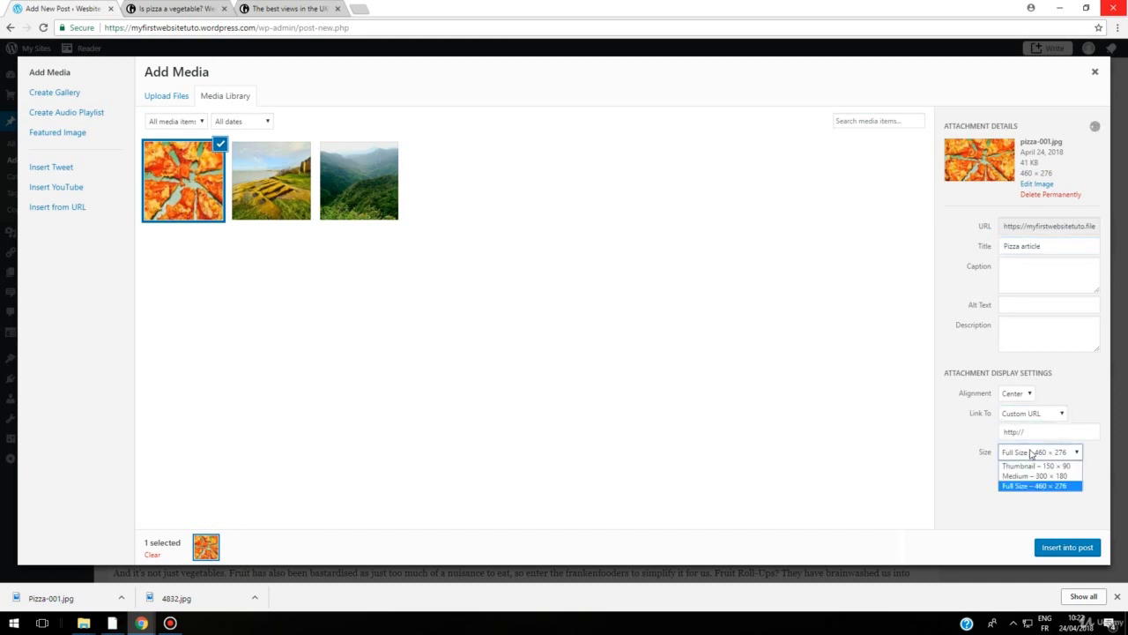
pyautogui.click(1038, 485)
pyautogui.click(1062, 549)
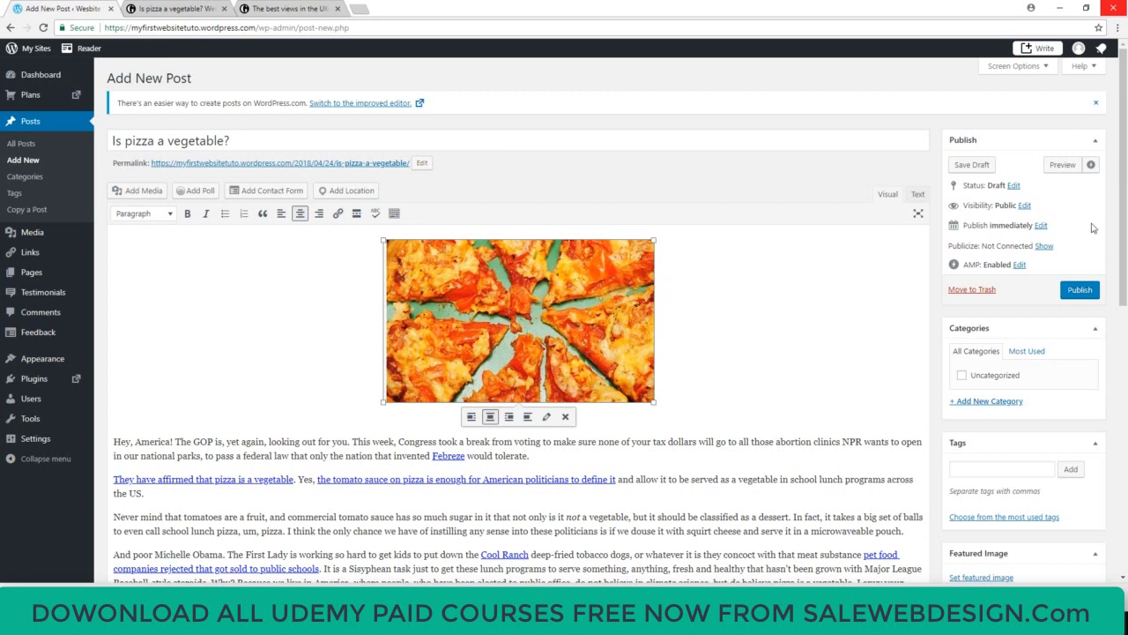
# Step: Add the tags Pizza, food and visit to the pizza post and publish it
pyautogui.scroll(-1, 1049, 344)
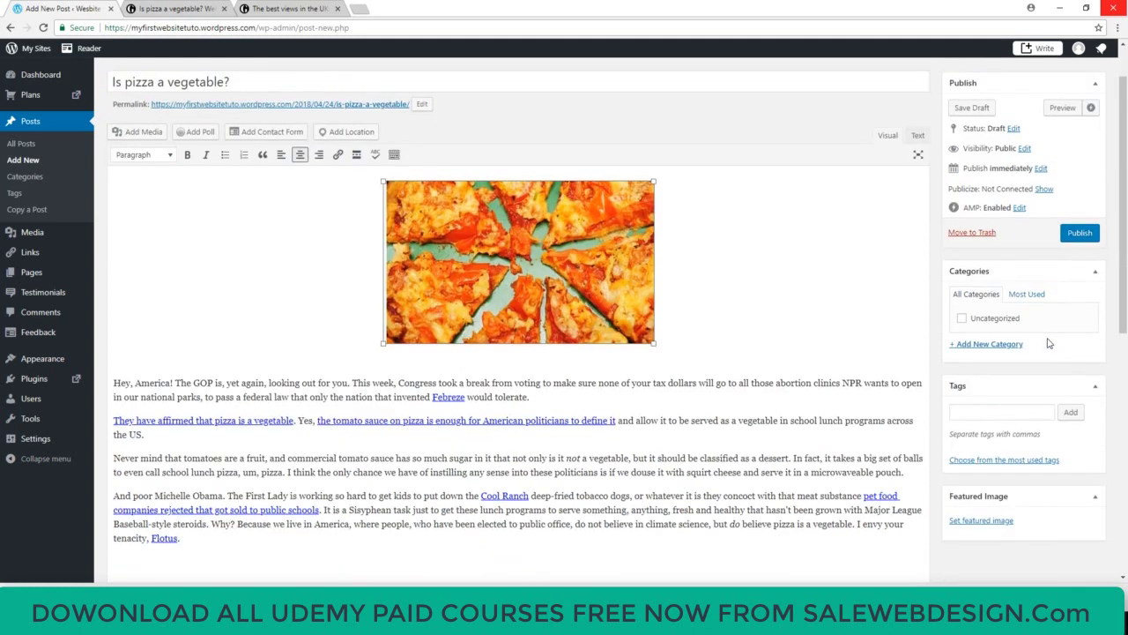
pyautogui.click(1003, 413)
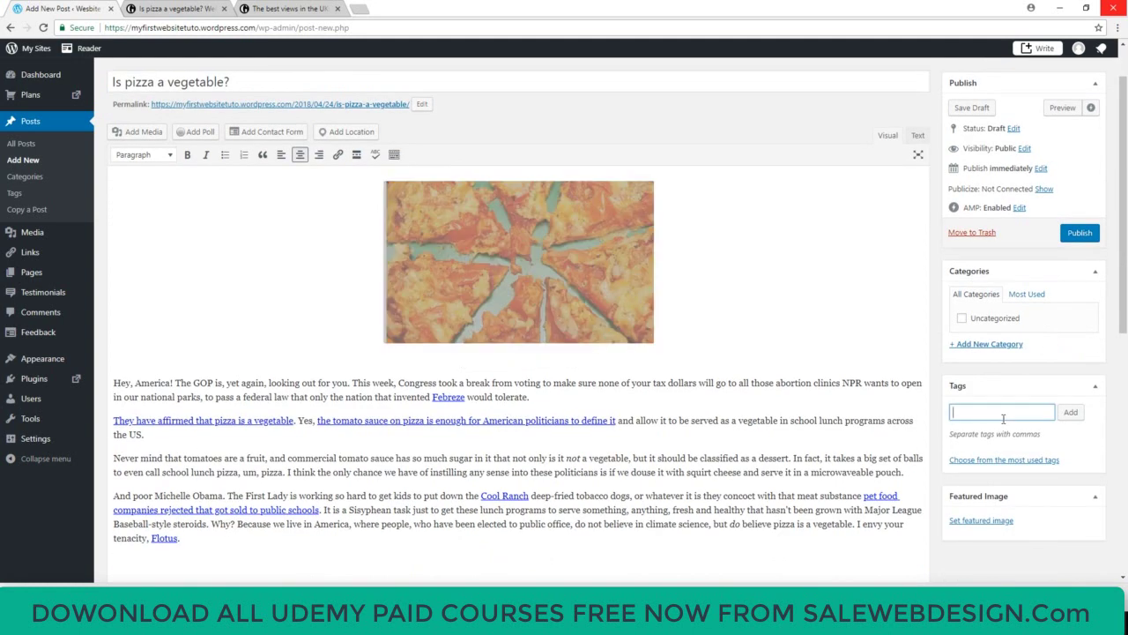
pyautogui.write('Pizza, food')
pyautogui.write(', visit')
pyautogui.click(1071, 414)
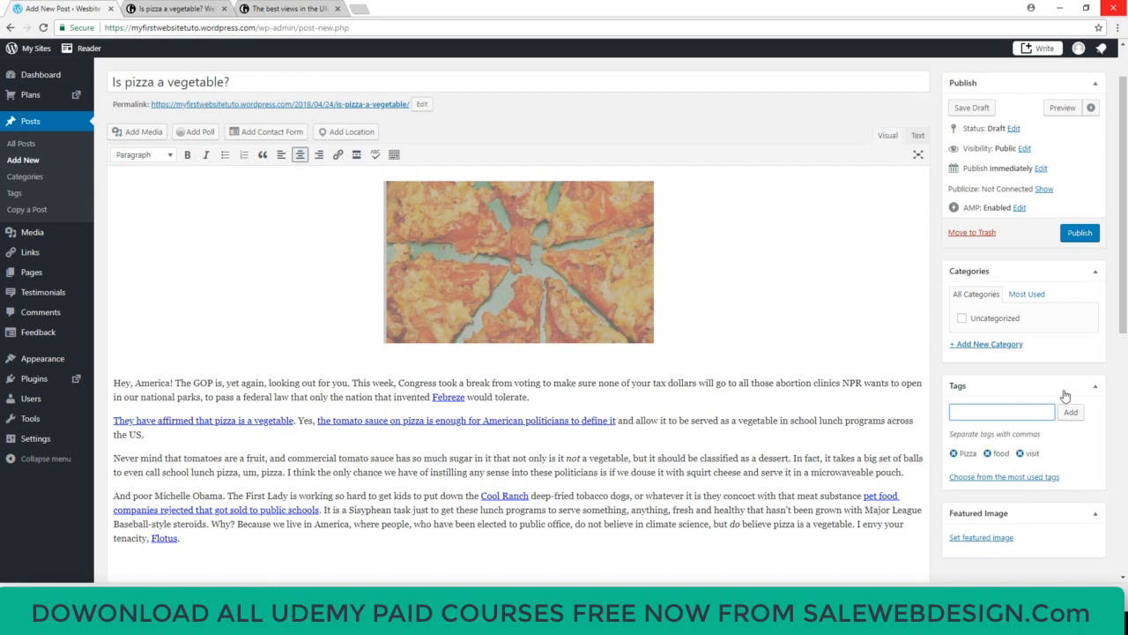
pyautogui.scroll(1, 1004, 412)
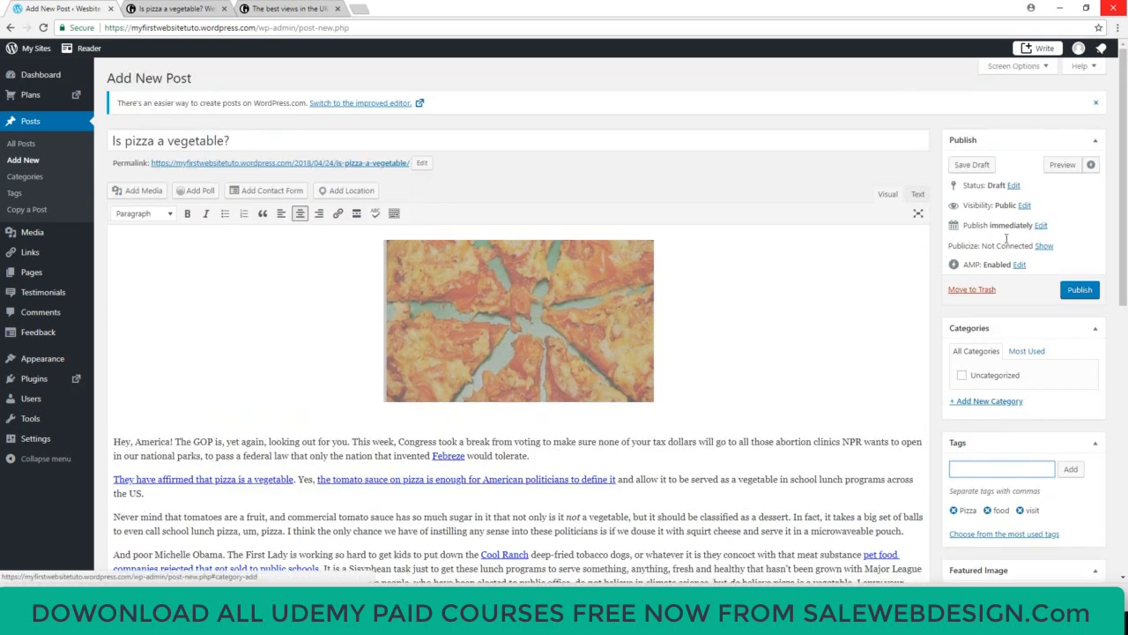
pyautogui.click(1078, 290)
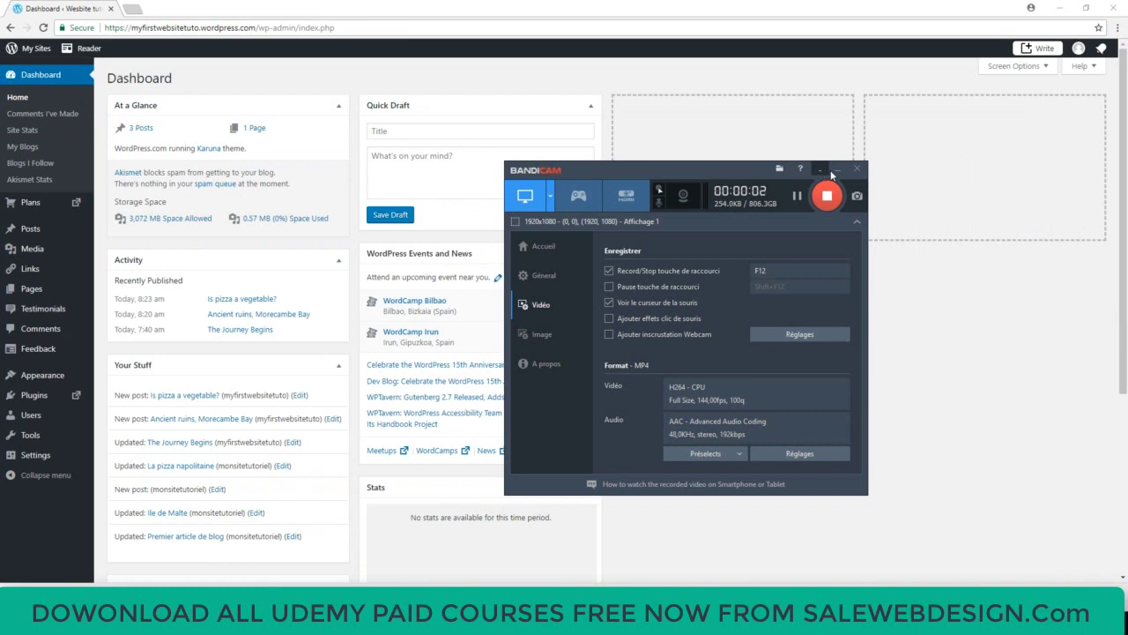
# Step: Minimize the Bandicam recorder window and open the Categories page for posts
pyautogui.click(829, 170)
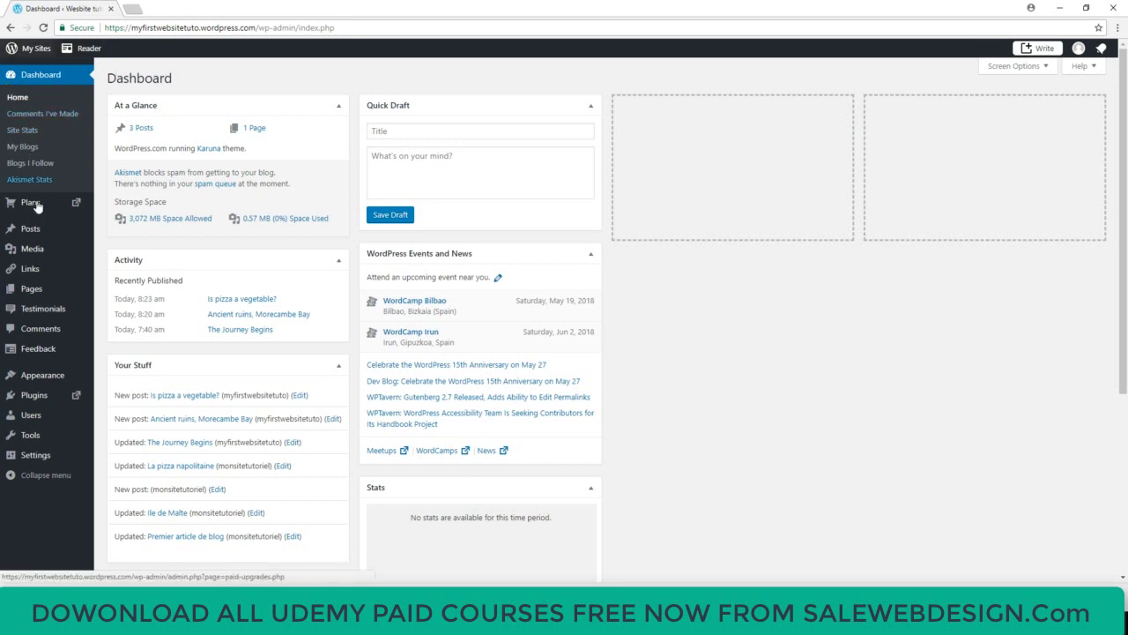
pyautogui.moveTo(74, 235)
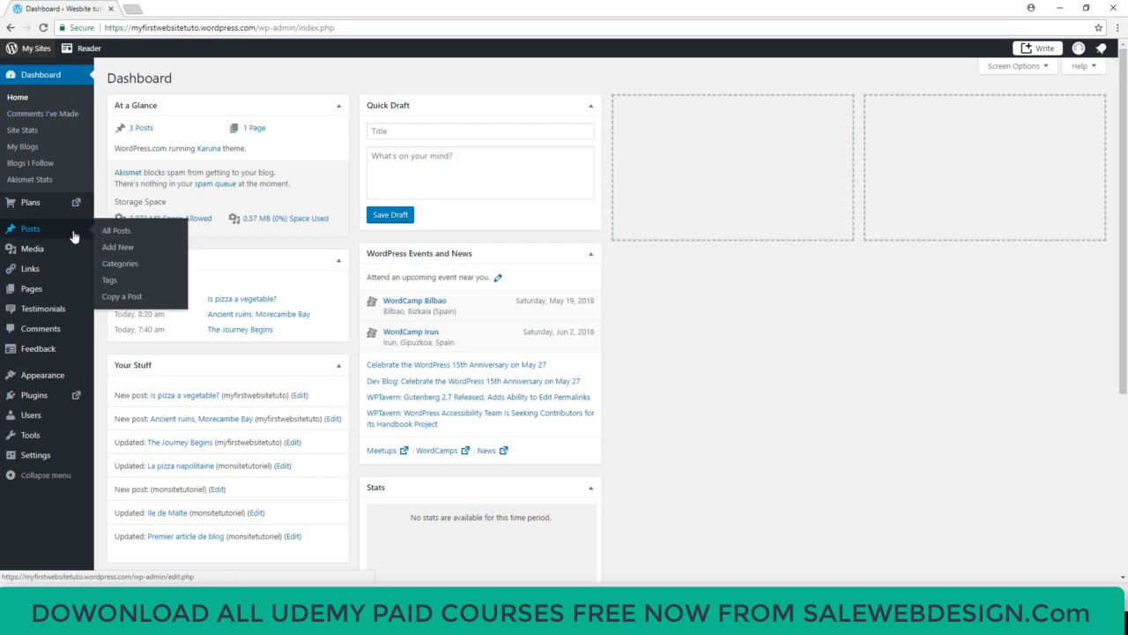
pyautogui.click(120, 264)
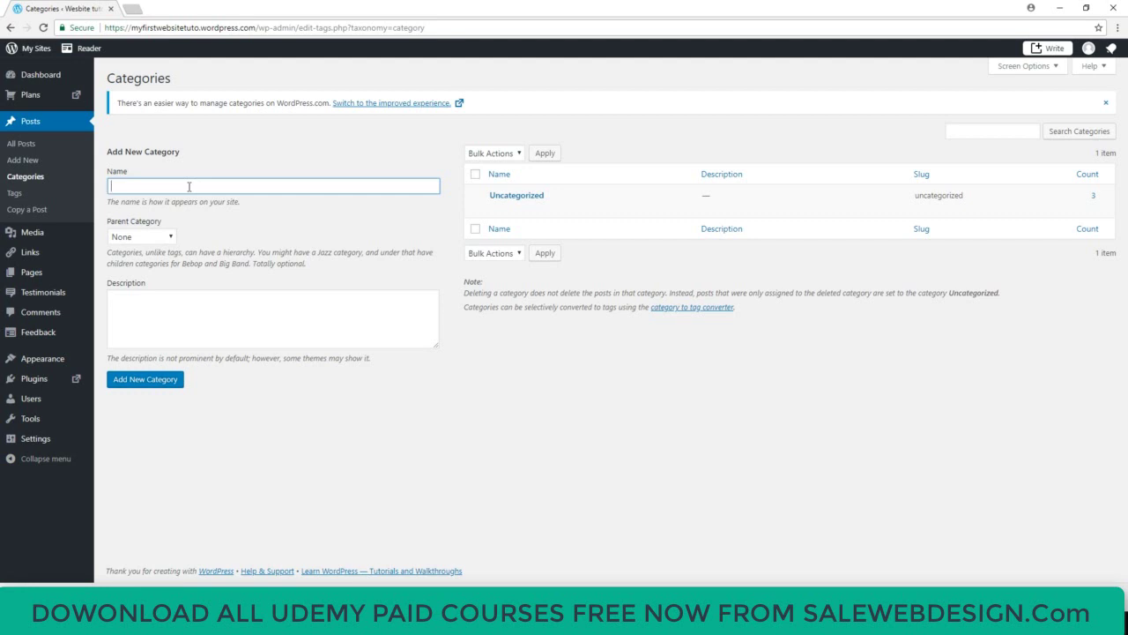
# Step: Create the category "Travel history" with no parent and the description "Artcile about history and travel"
pyautogui.write('Travel history')
pyautogui.click(144, 236)
pyautogui.click(142, 237)
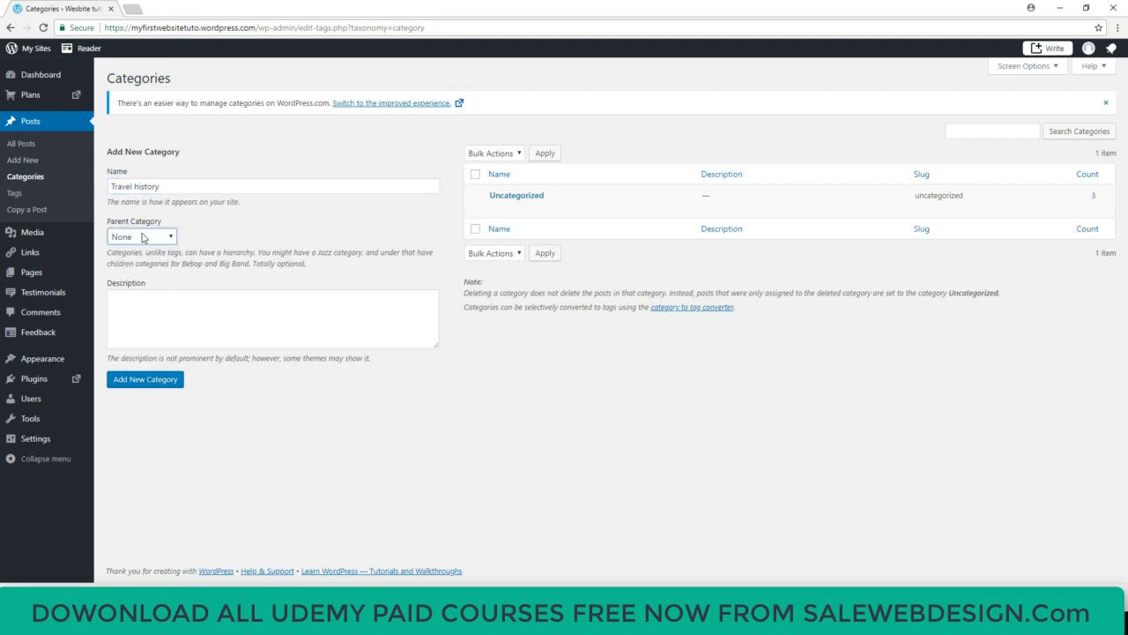
pyautogui.click(166, 300)
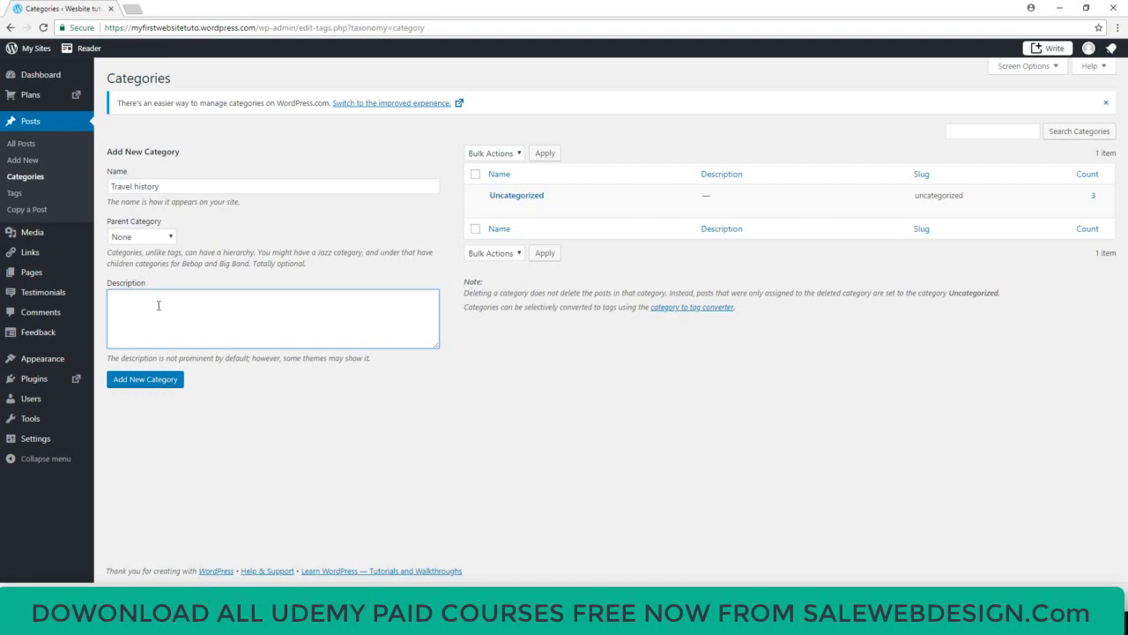
pyautogui.write('Artcile about history and travel')
pyautogui.click(163, 385)
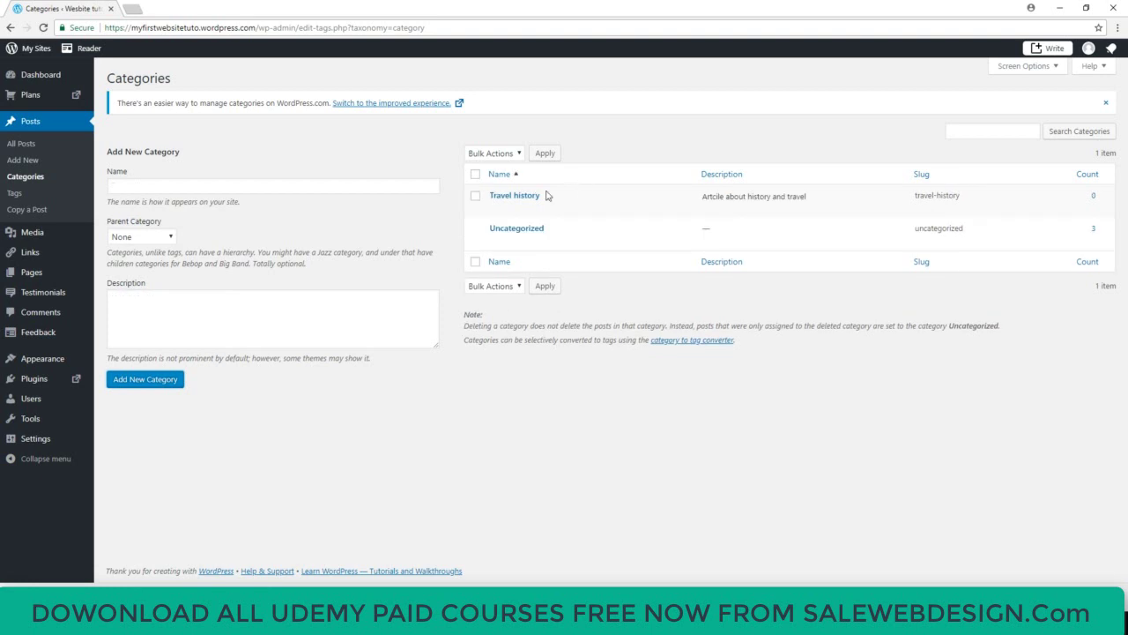
# Step: Create the top-level categories Food and Destination, leaving their descriptions empty
pyautogui.moveTo(505, 189)
pyautogui.click(148, 185)
pyautogui.write('Food')
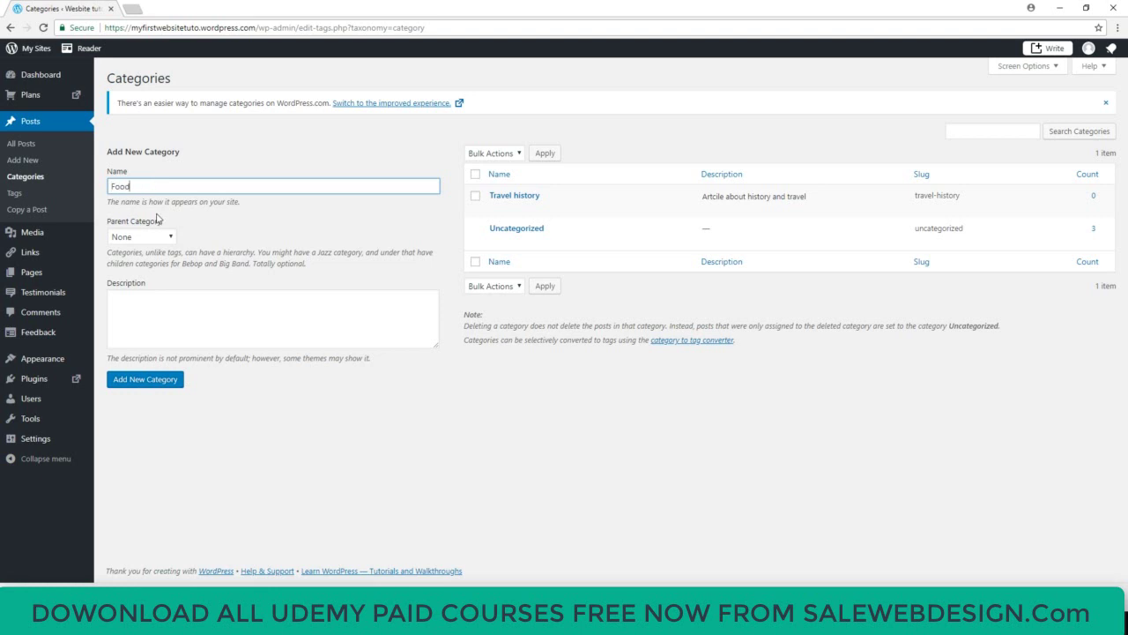
pyautogui.click(155, 389)
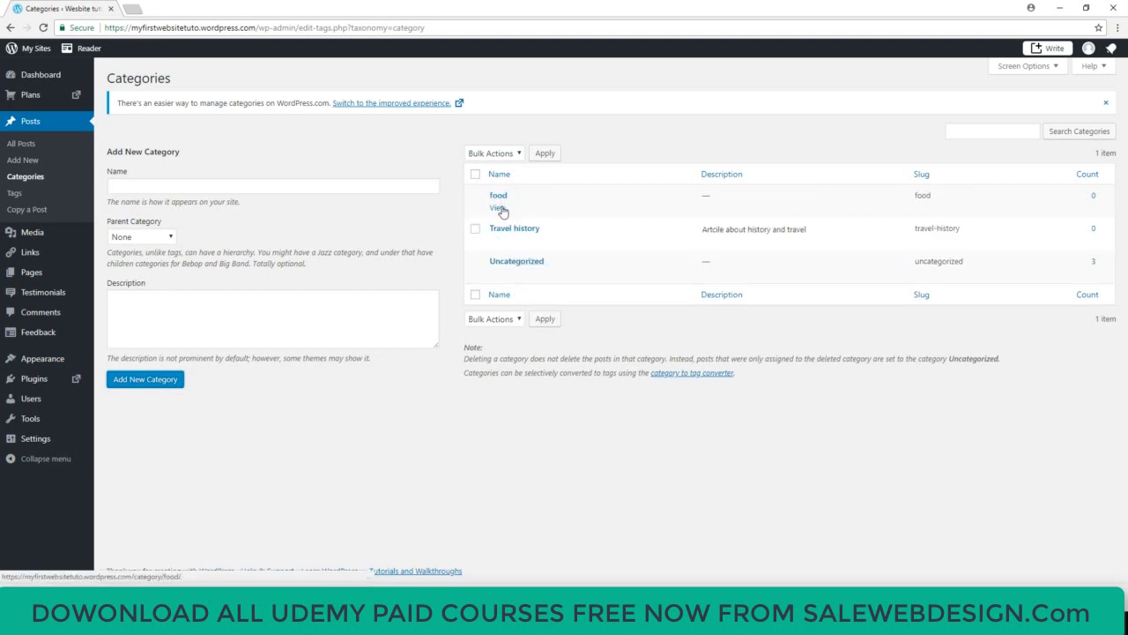
pyautogui.click(202, 183)
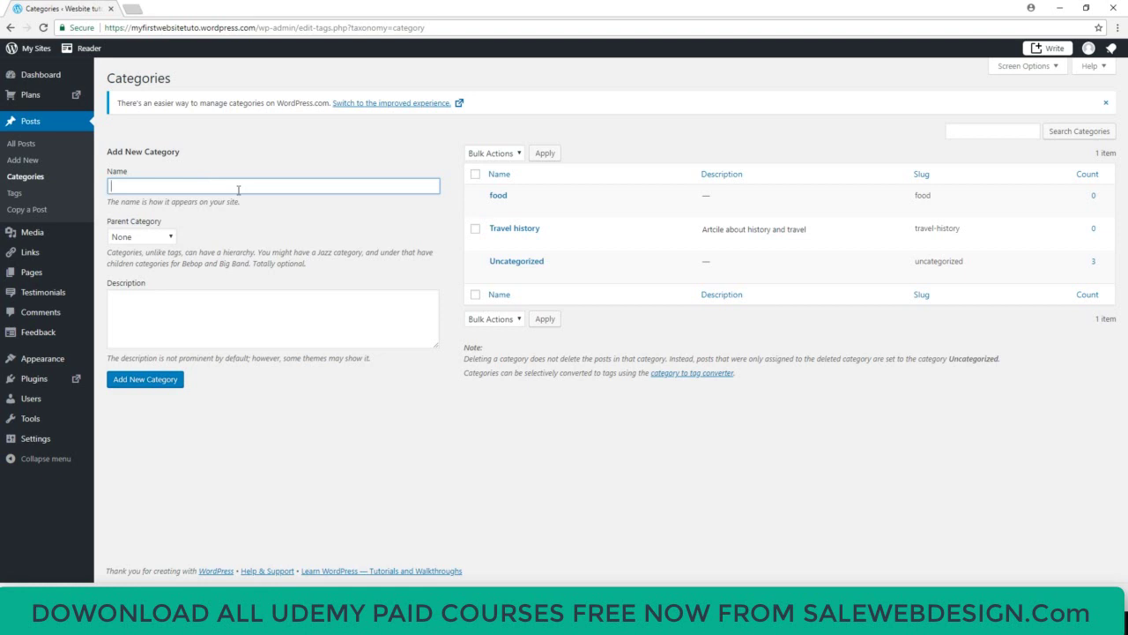
pyautogui.write('Destination')
pyautogui.click(162, 385)
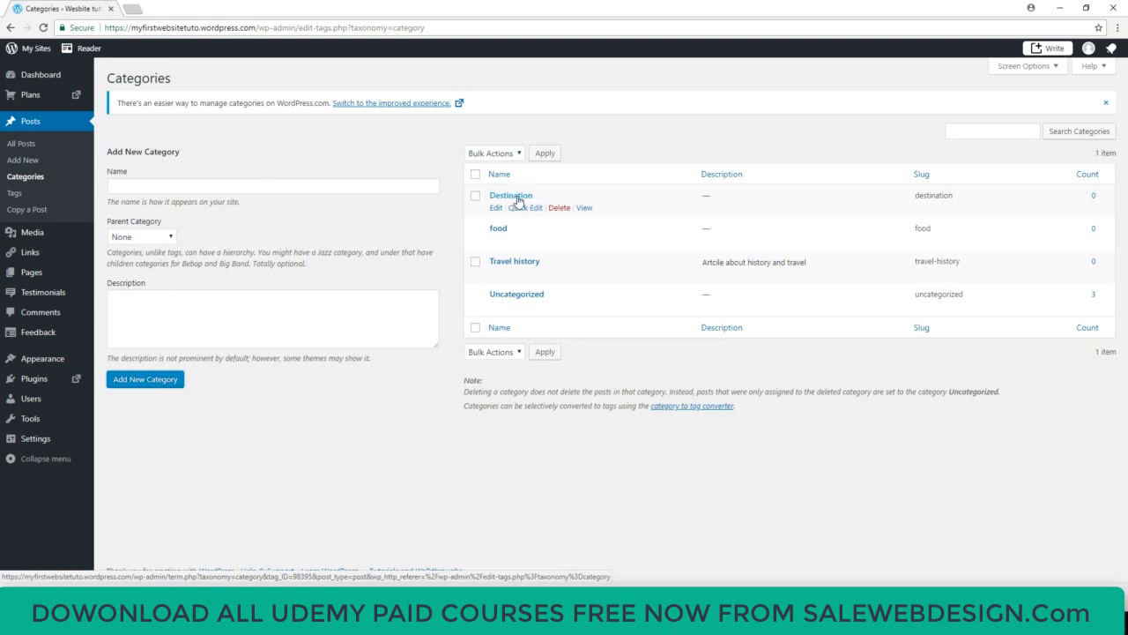
# Step: Create the categories France and Spain with Destination as their parent category
pyautogui.click(331, 186)
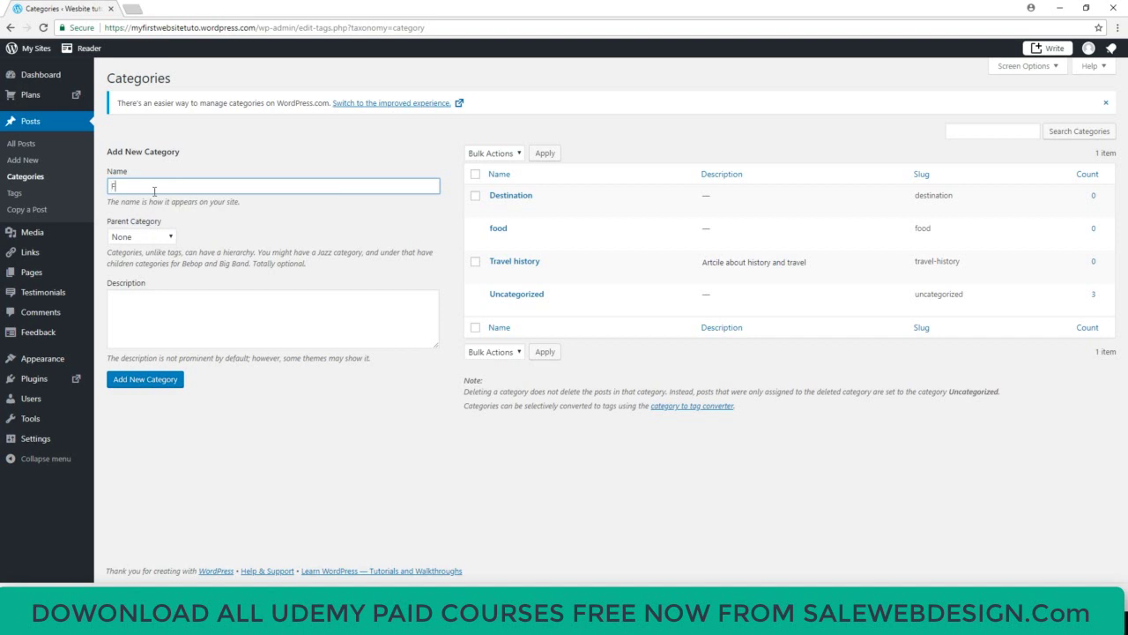
pyautogui.click(170, 237)
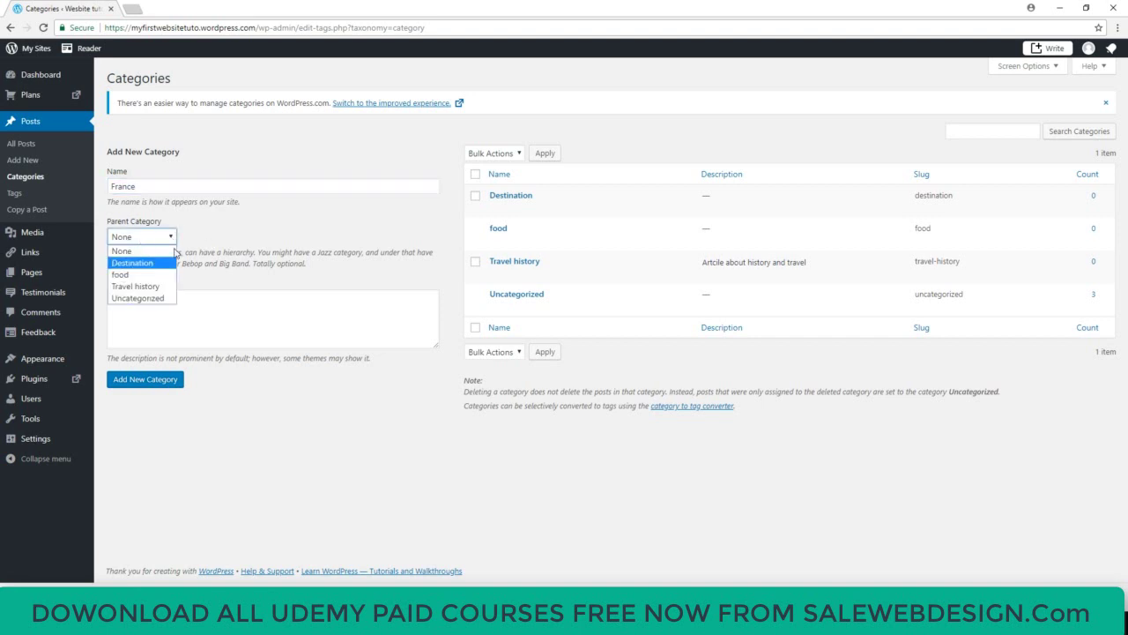
pyautogui.click(131, 263)
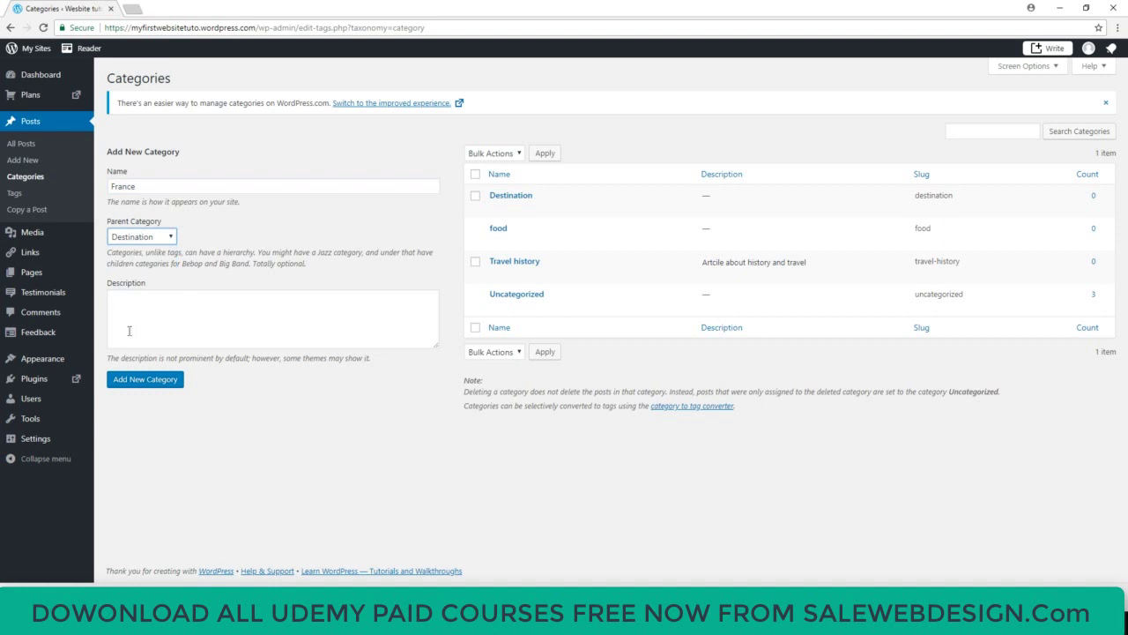
pyautogui.click(147, 379)
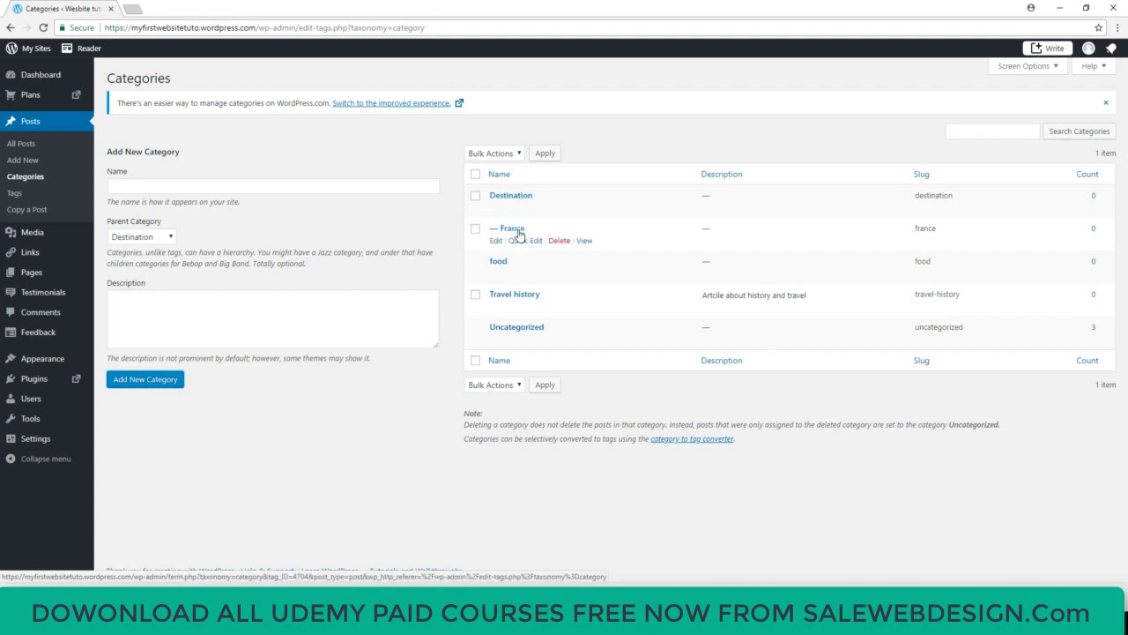
pyautogui.click(177, 186)
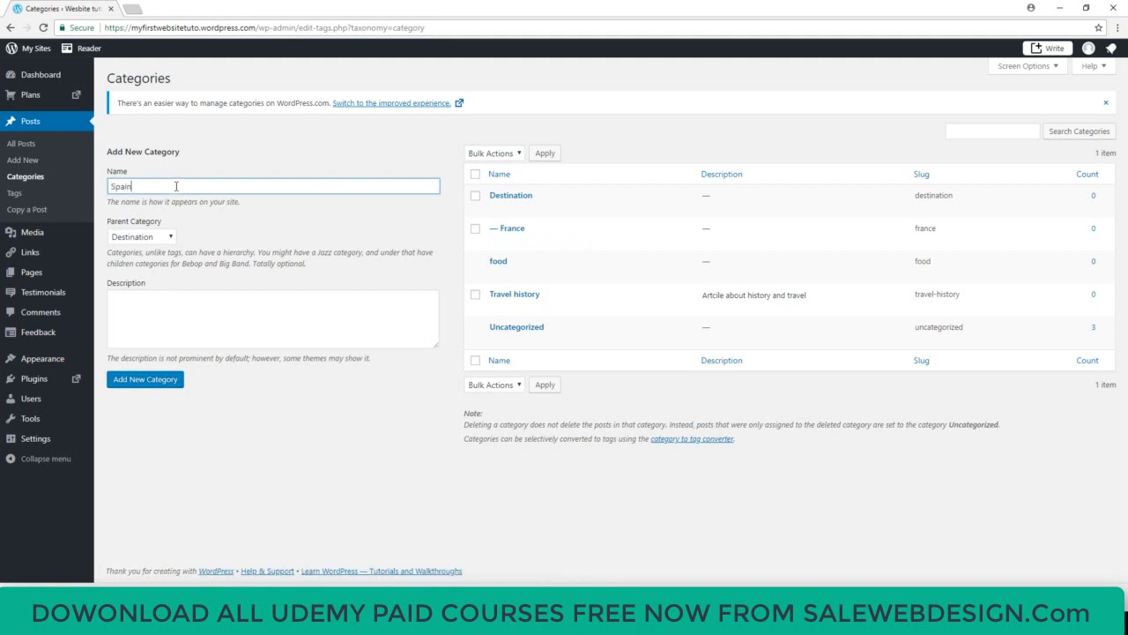
pyautogui.click(142, 385)
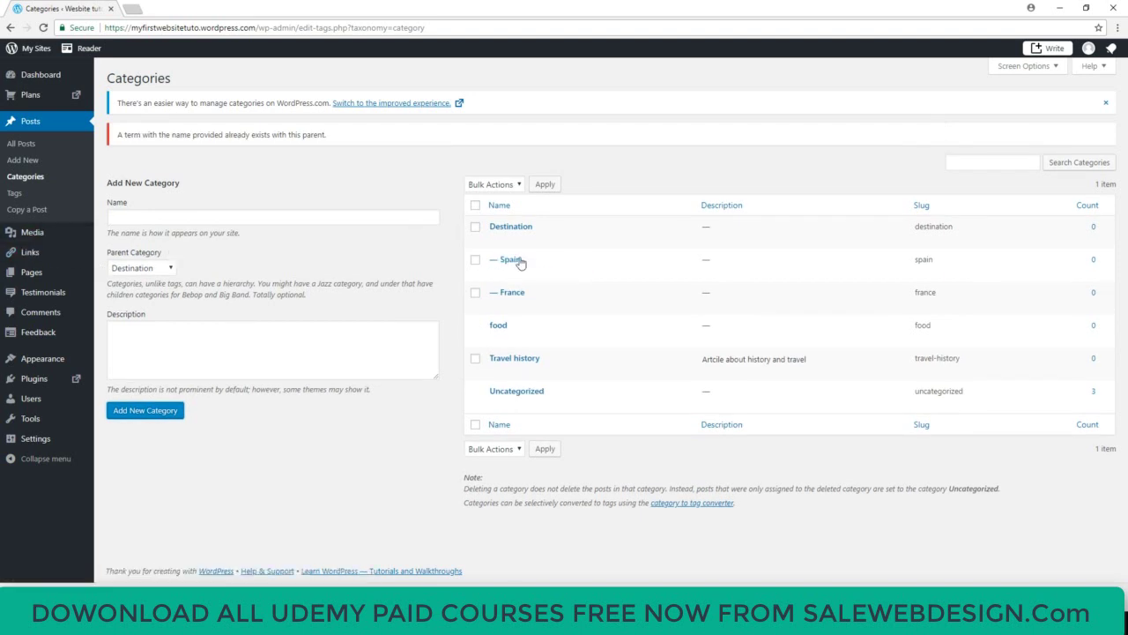
# Step: Create the category Japan with Destination as its parent category
pyautogui.click(175, 214)
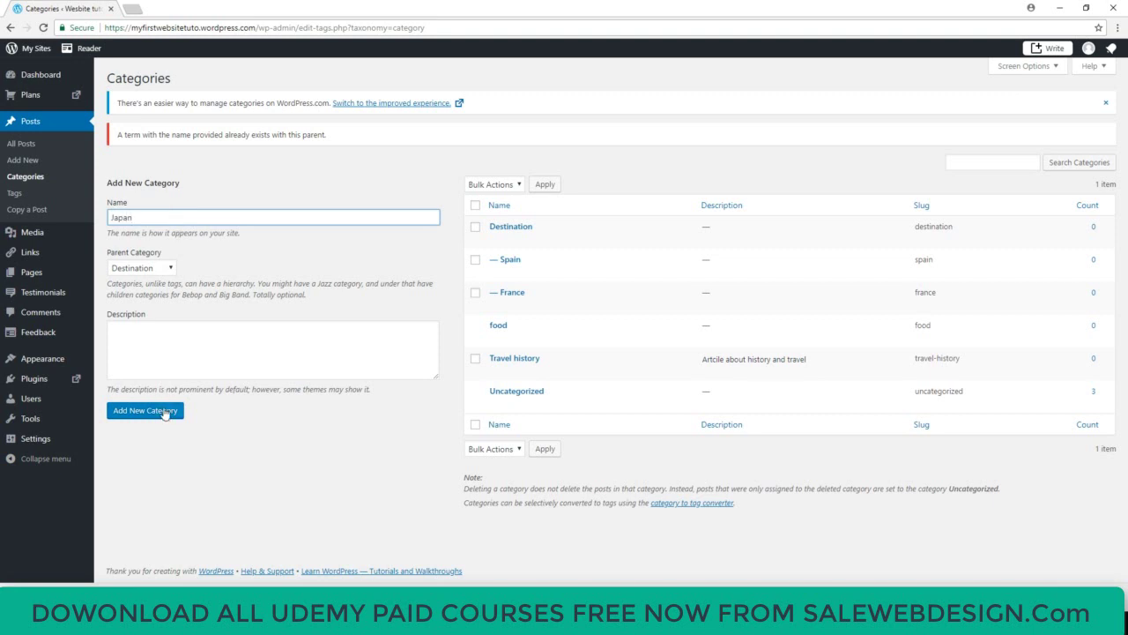
pyautogui.click(154, 268)
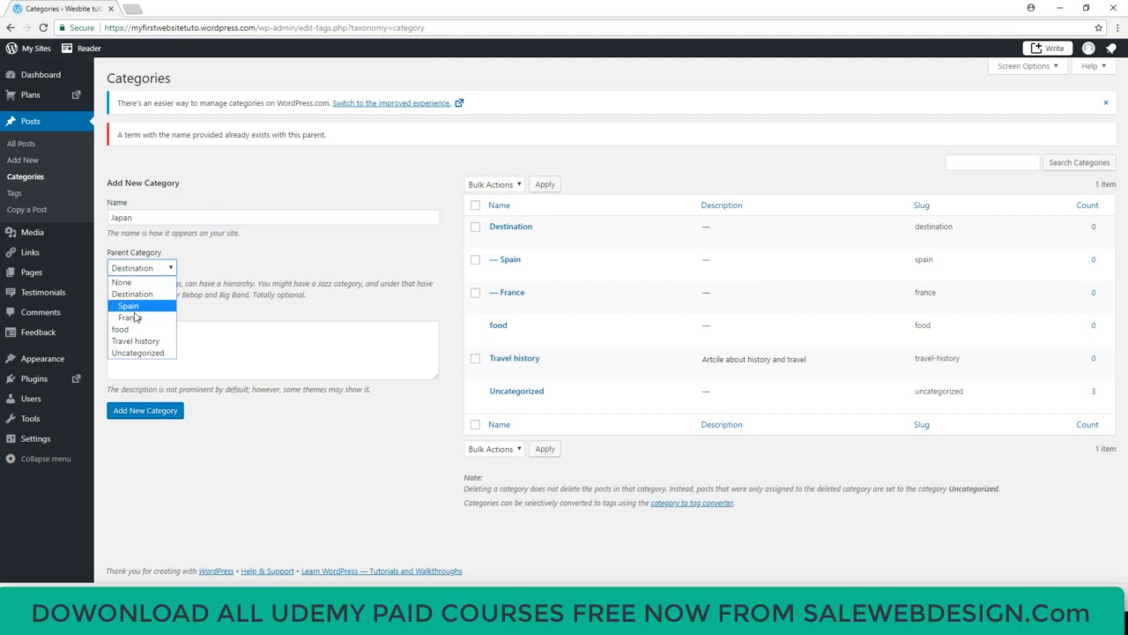
pyautogui.click(140, 294)
pyautogui.click(153, 411)
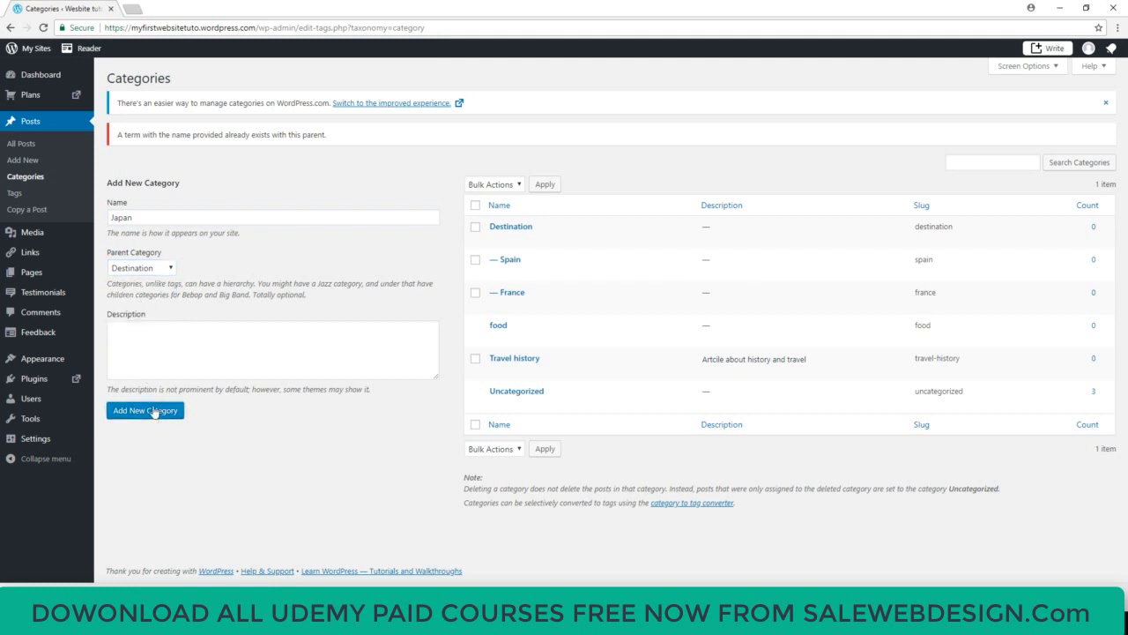
pyautogui.click(153, 411)
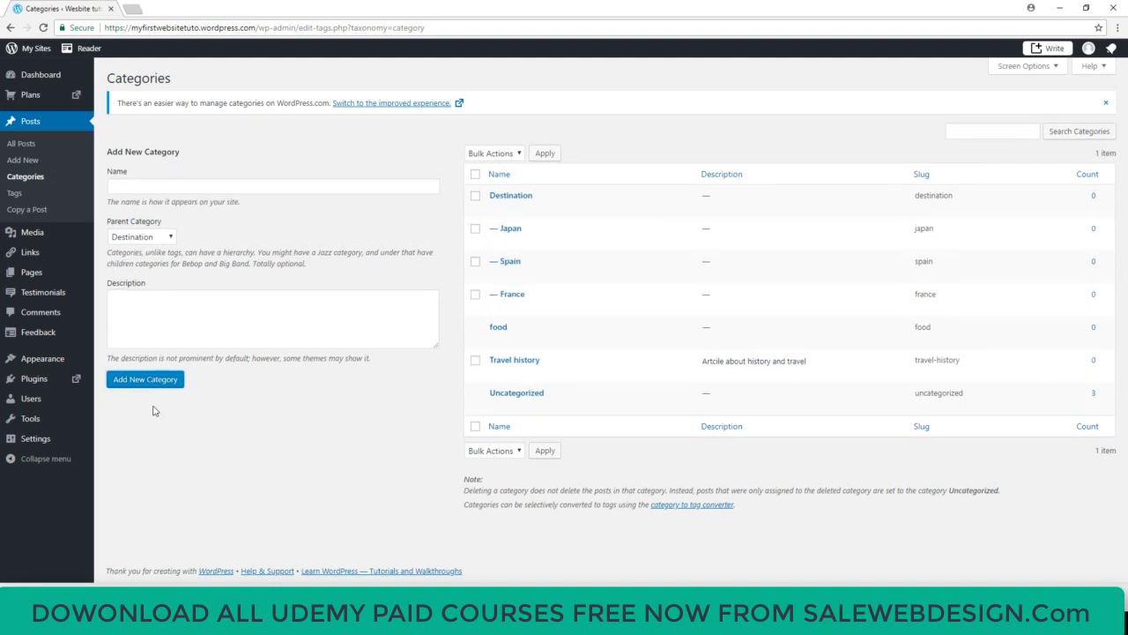
# Step: Add a United States category under the parent category Destination
pyautogui.click(141, 188)
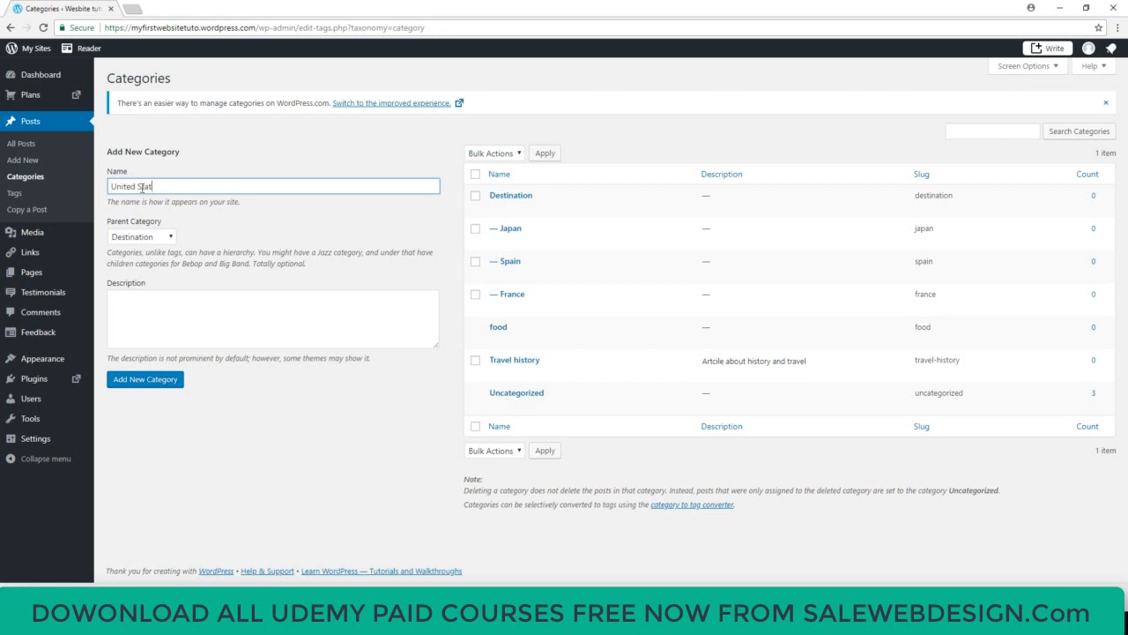
pyautogui.click(140, 236)
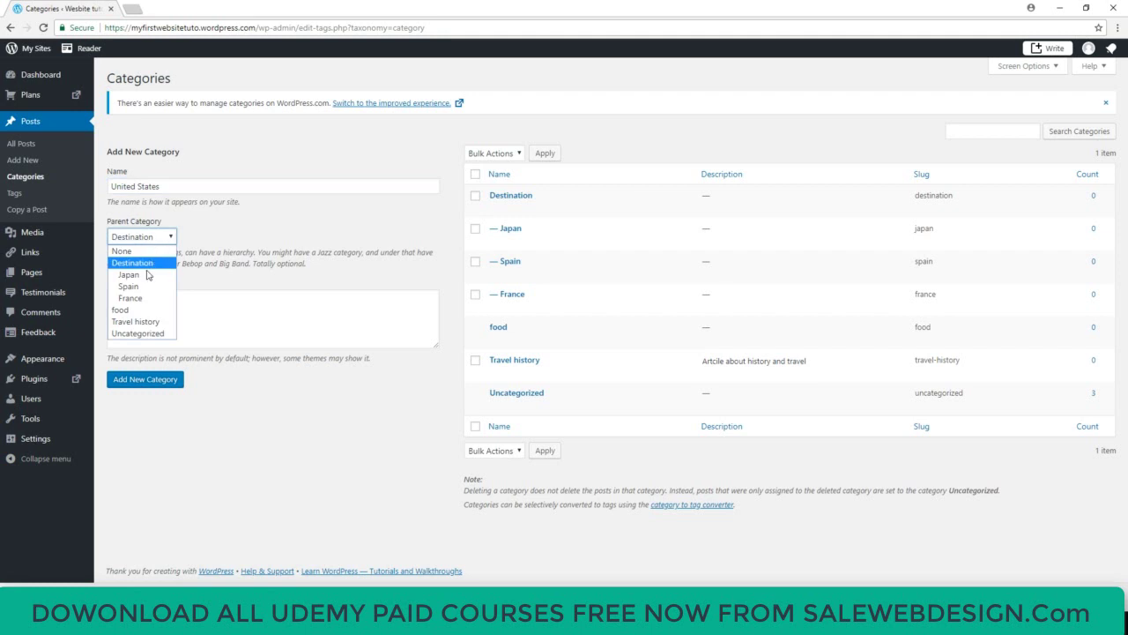
pyautogui.click(141, 263)
pyautogui.click(148, 379)
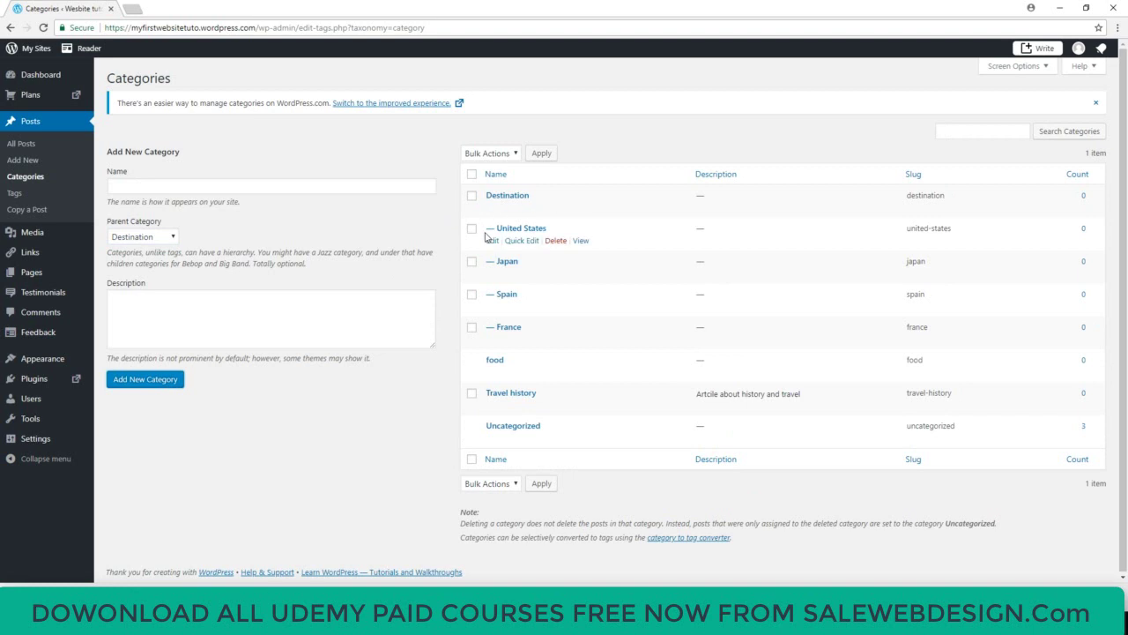
# Step: Rename the existing food term as "Food" with a capital F from the tag list and update it
pyautogui.click(495, 361)
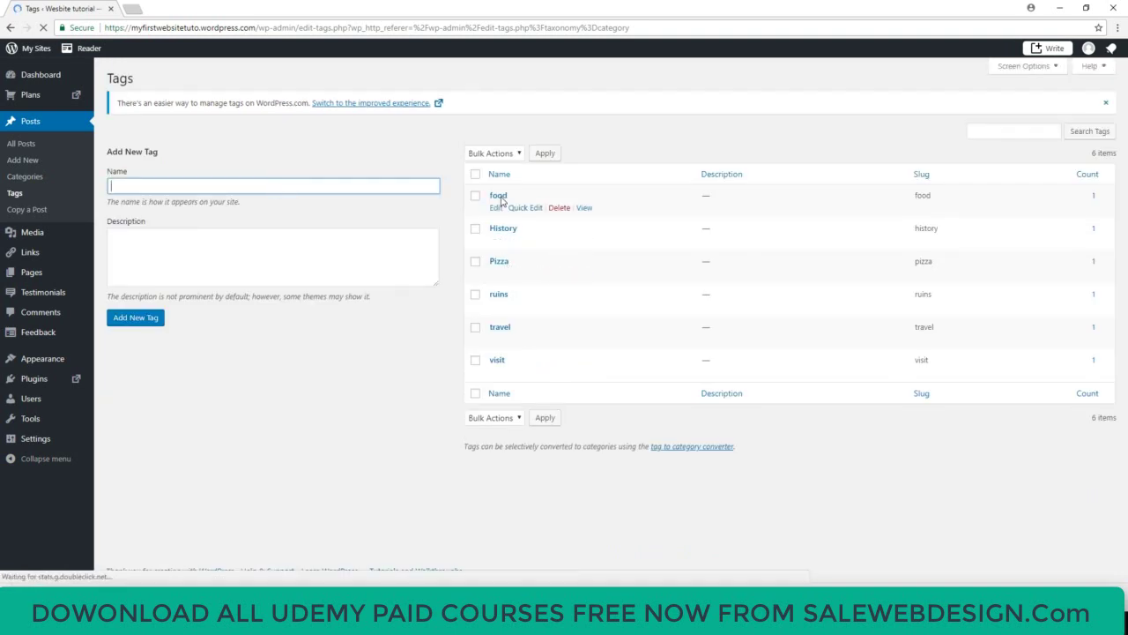
pyautogui.click(520, 208)
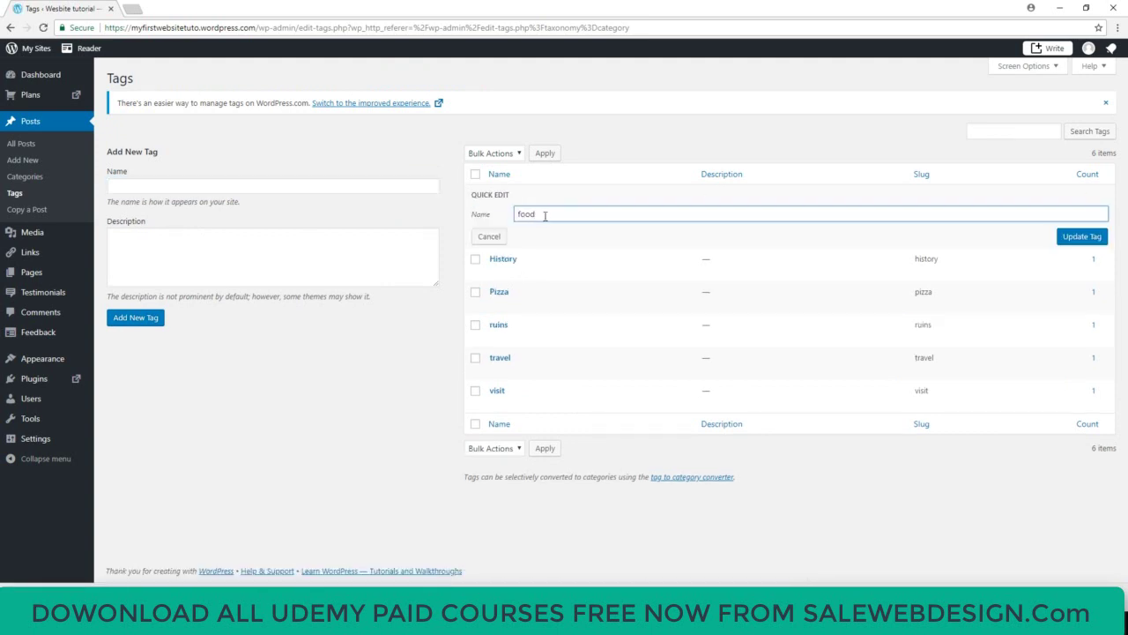
pyautogui.doubleClick(516, 213)
pyautogui.write('Food')
pyautogui.click(1071, 240)
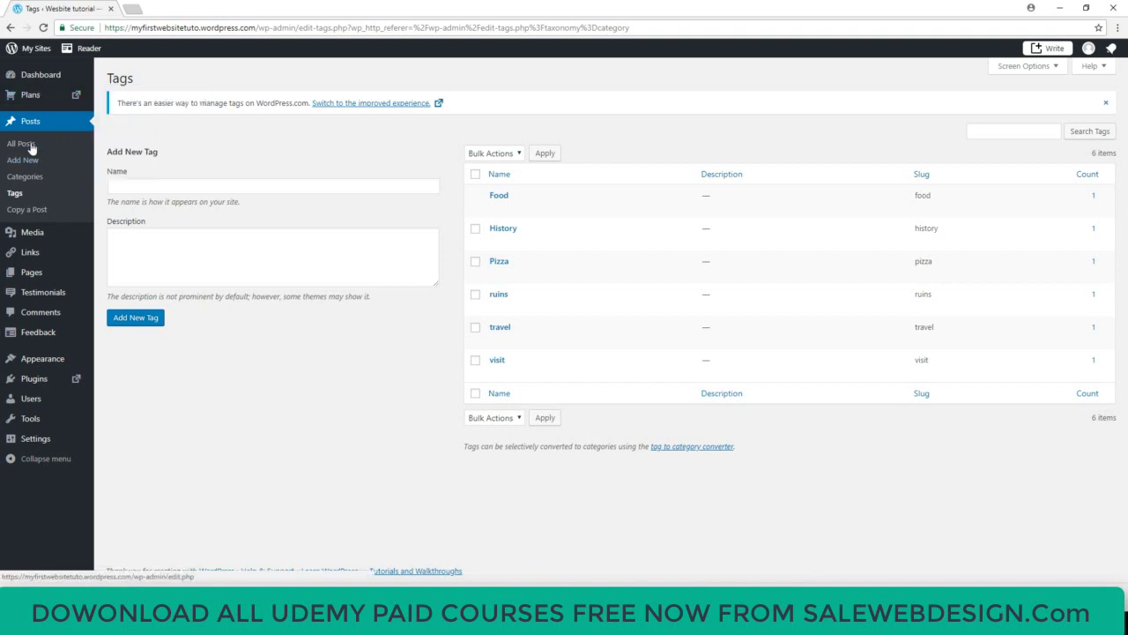
# Step: Change the description of the Travel history category to "Article about history and travel" and update the category
pyautogui.click(34, 179)
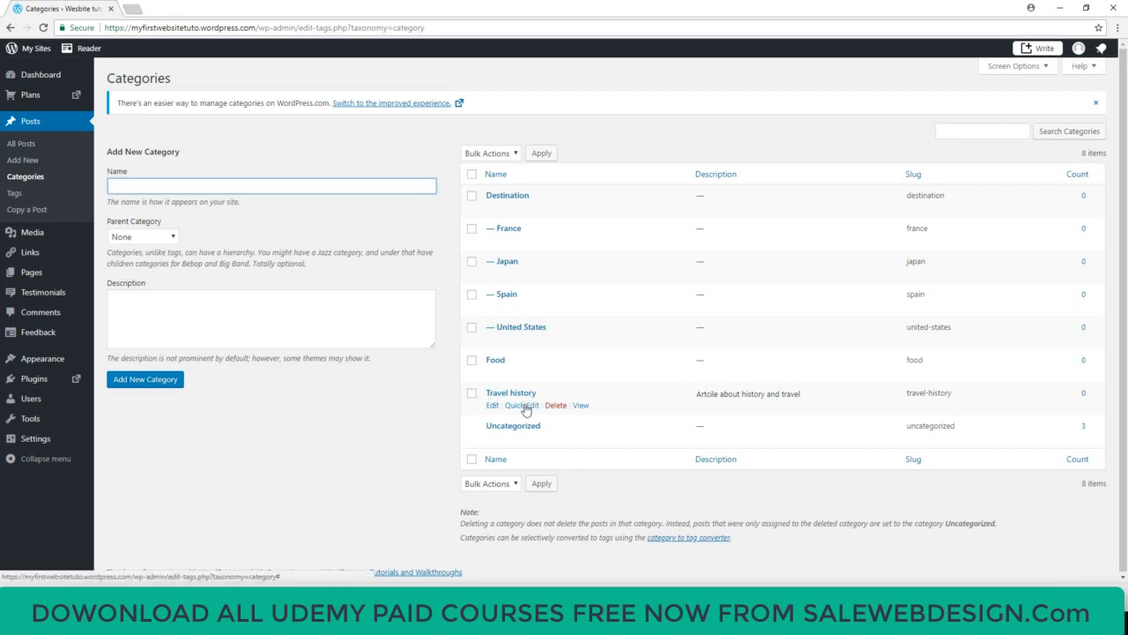
pyautogui.click(493, 405)
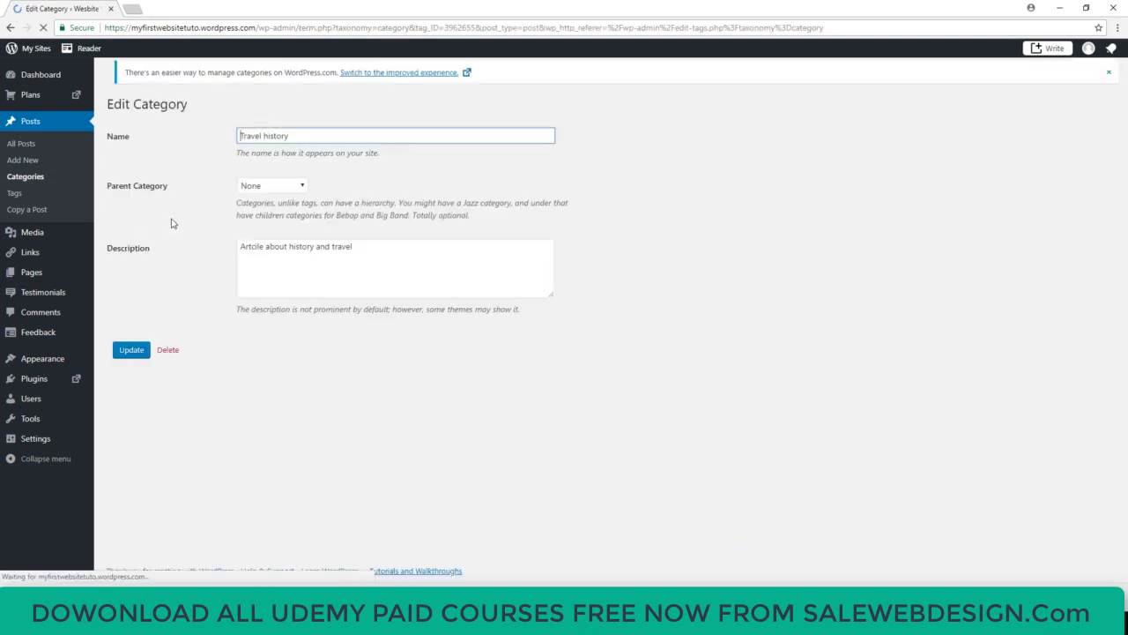
pyautogui.click(357, 245)
pyautogui.moveTo(357, 245); pyautogui.dragTo(239, 246)
pyautogui.write('Article')
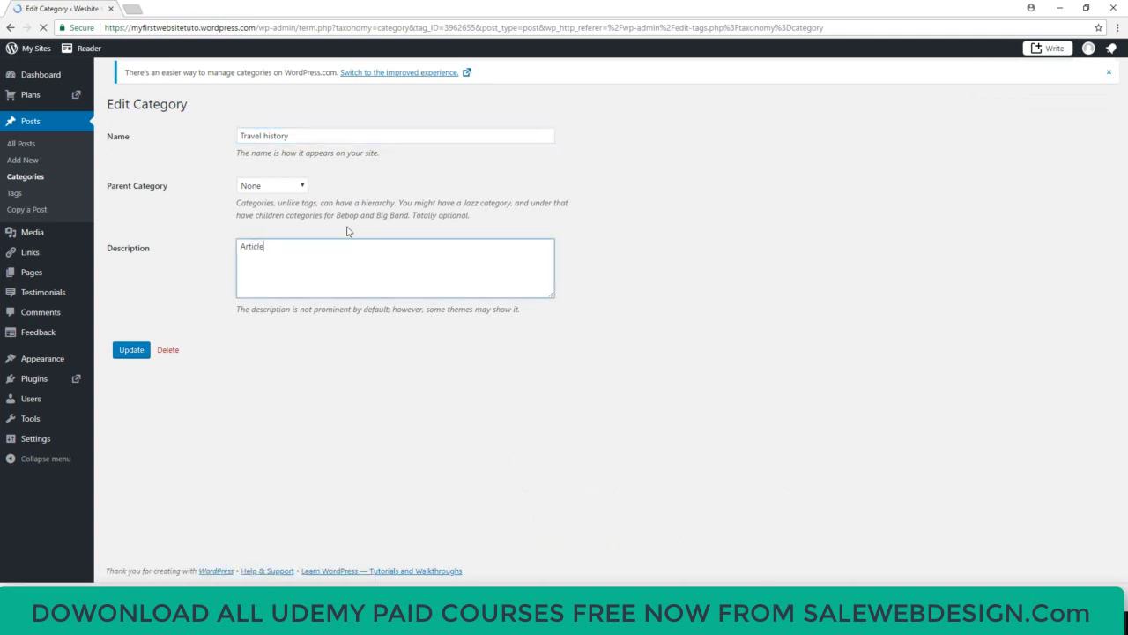
pyautogui.write('c about history and travel')
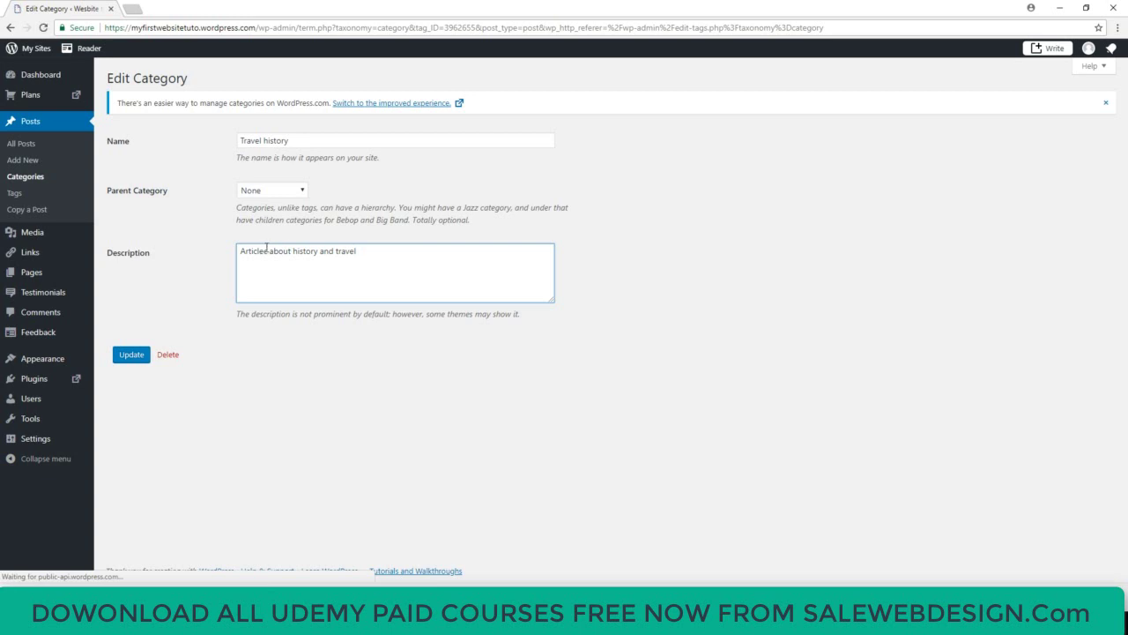
pyautogui.click(267, 250)
pyautogui.press('BackSpace')
pyautogui.click(131, 354)
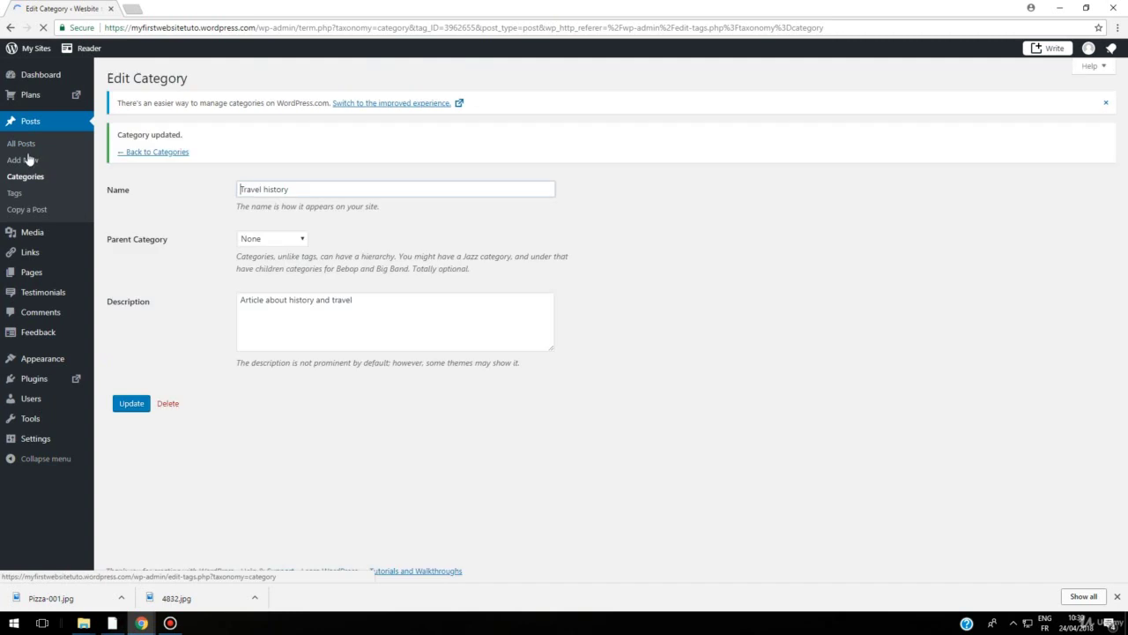
# Step: In the post "Ancient ruins, Morecambe Bay", replace the Uncategorized category with Travel history and United States, and update the post
pyautogui.click(30, 146)
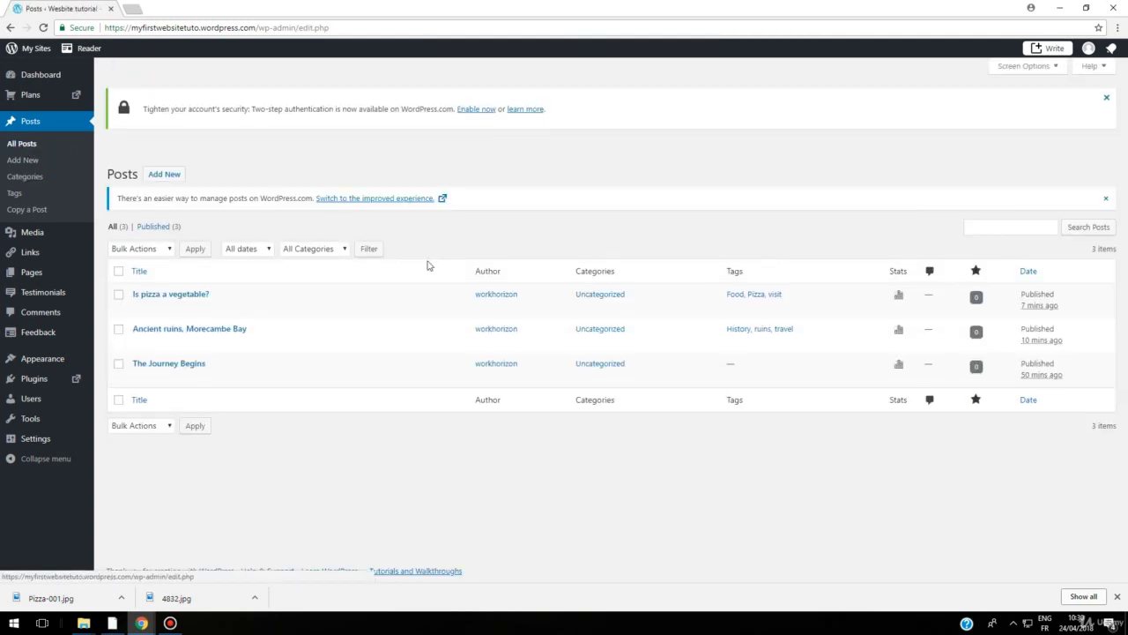
pyautogui.click(179, 331)
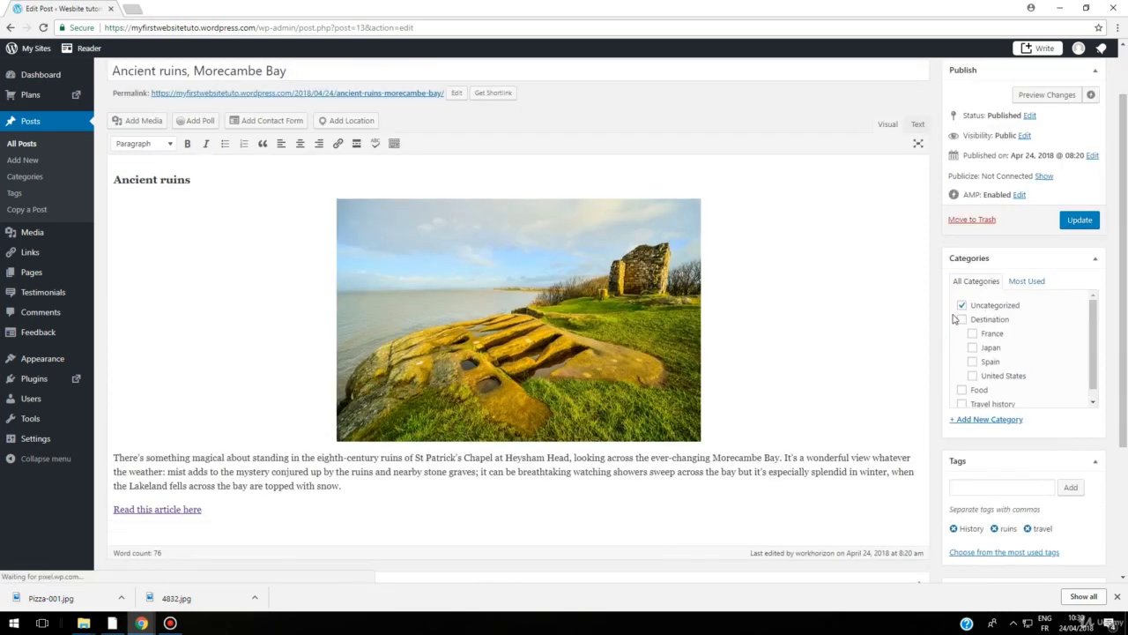
pyautogui.click(962, 305)
pyautogui.scroll(-1, 1088, 357)
pyautogui.scroll(1, 1085, 297)
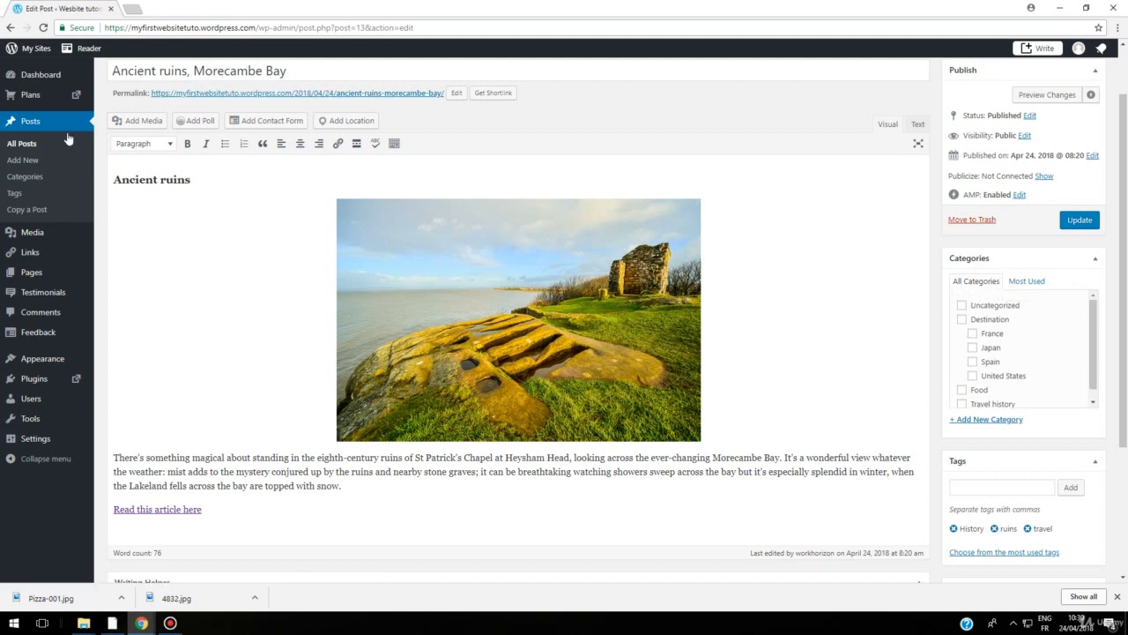
pyautogui.scroll(-1, 978, 339)
pyautogui.click(961, 394)
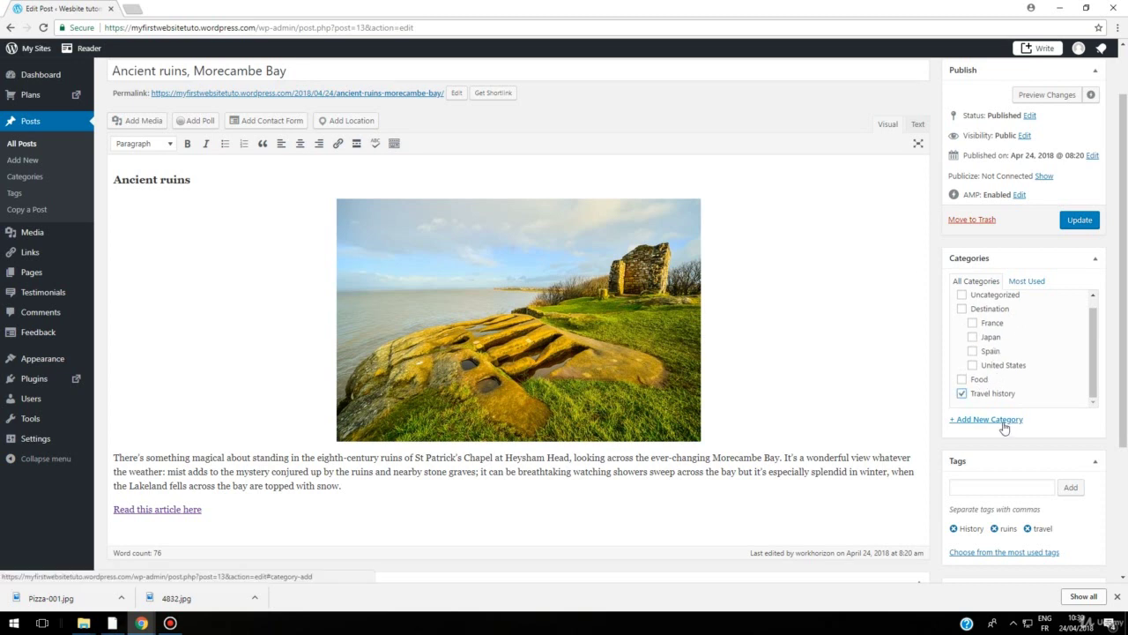
pyautogui.click(972, 365)
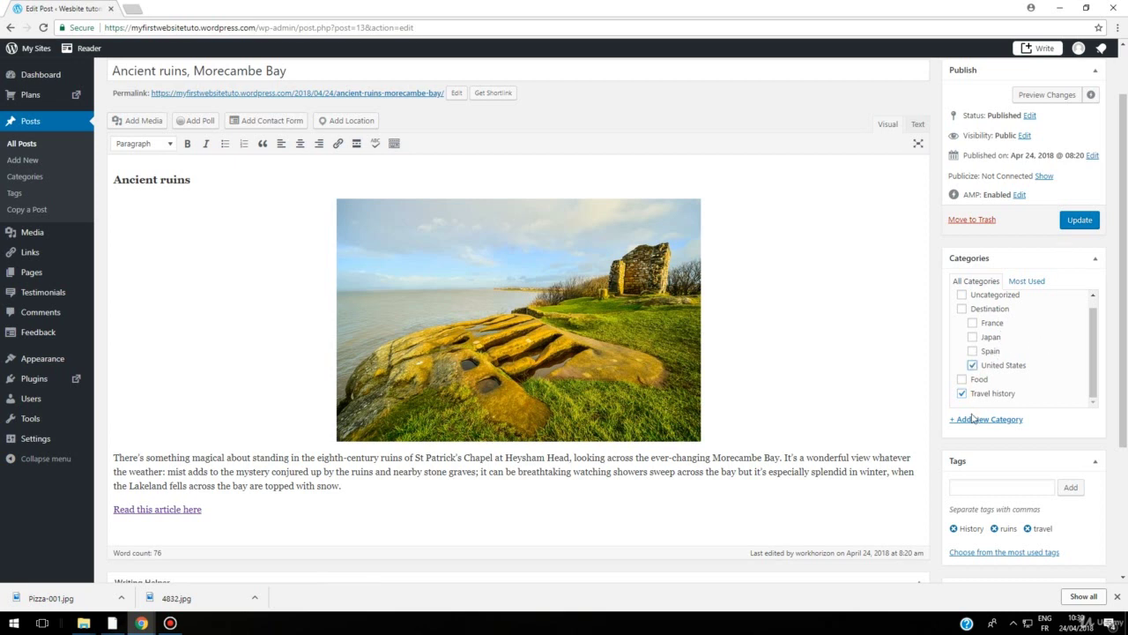
pyautogui.scroll(1, 1051, 324)
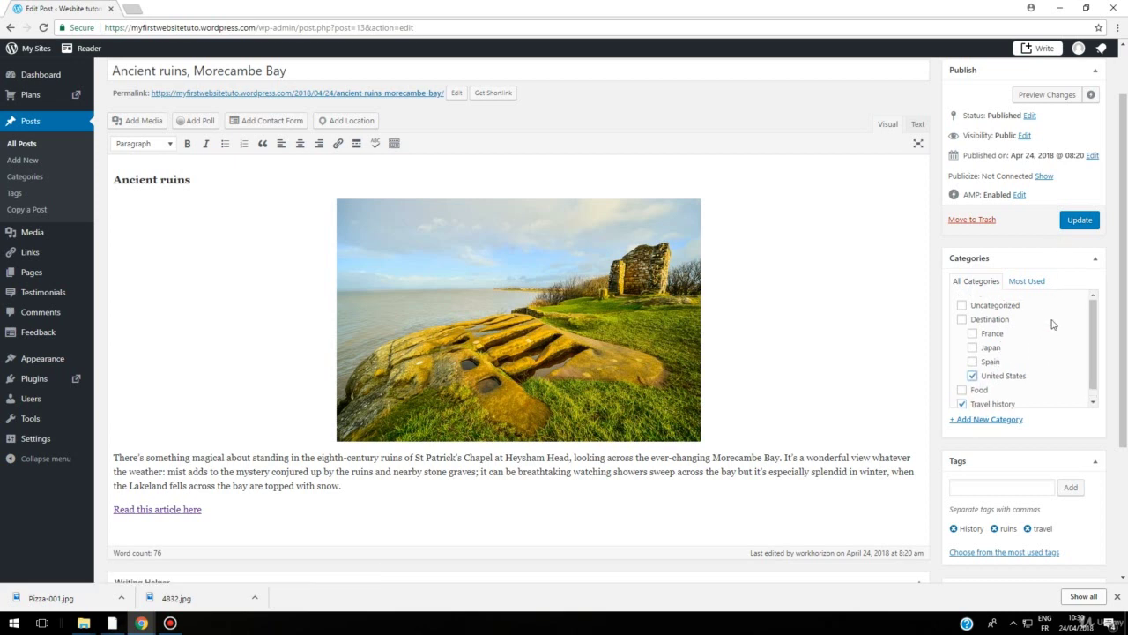
pyautogui.click(1080, 221)
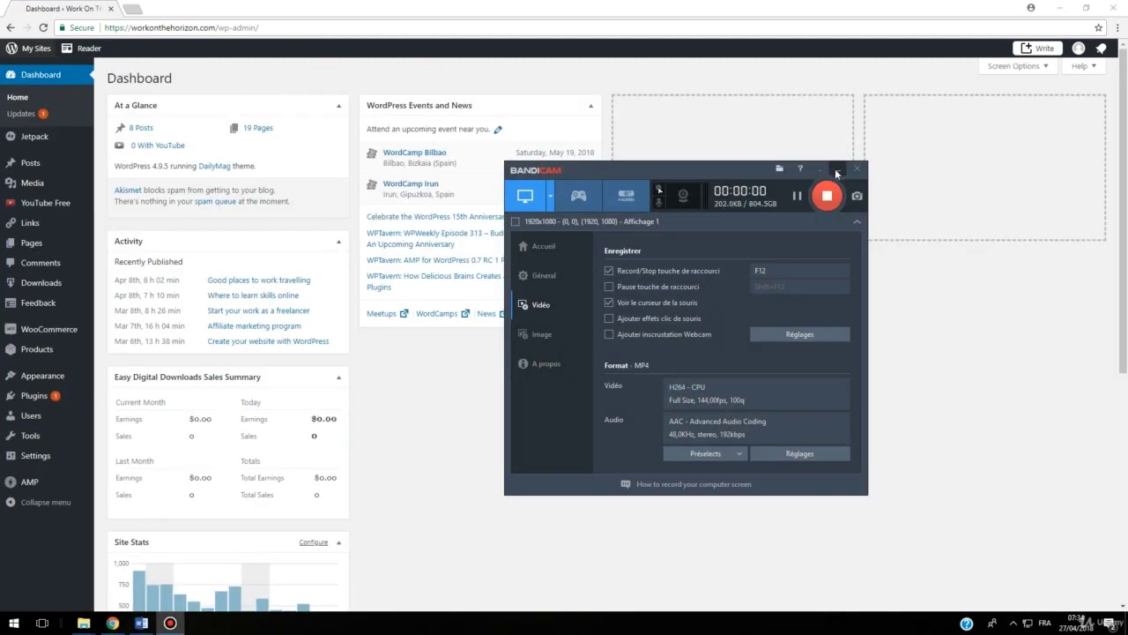
# Step: Minimize the Bandicam recorder window and open the list of all posts on the Work On The Horizon site
pyautogui.click(837, 173)
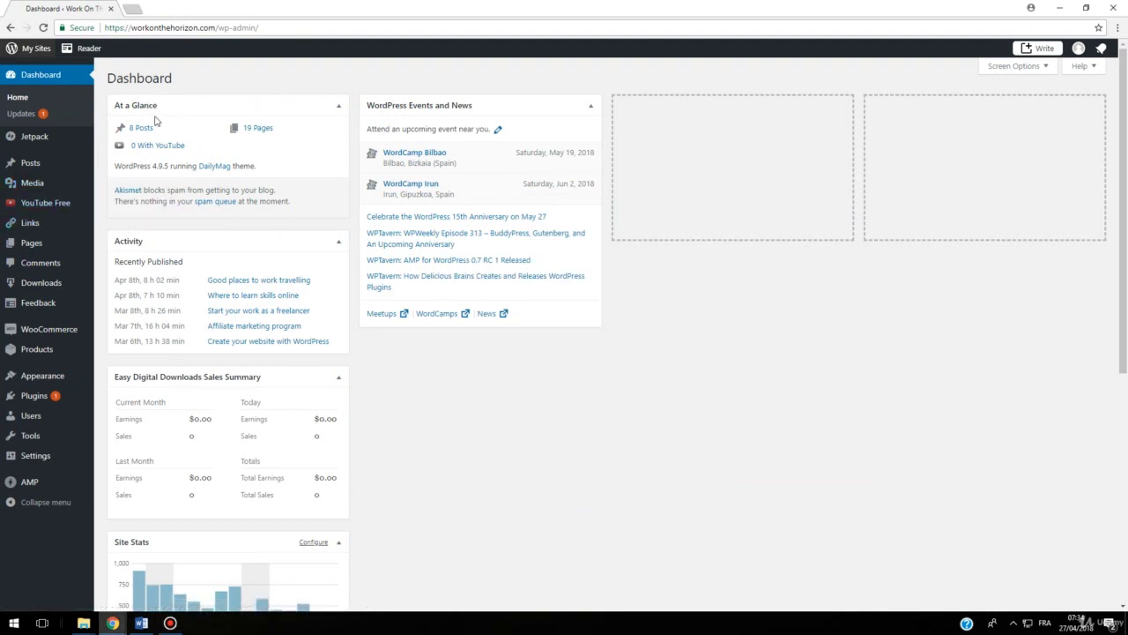
pyautogui.moveTo(38, 165)
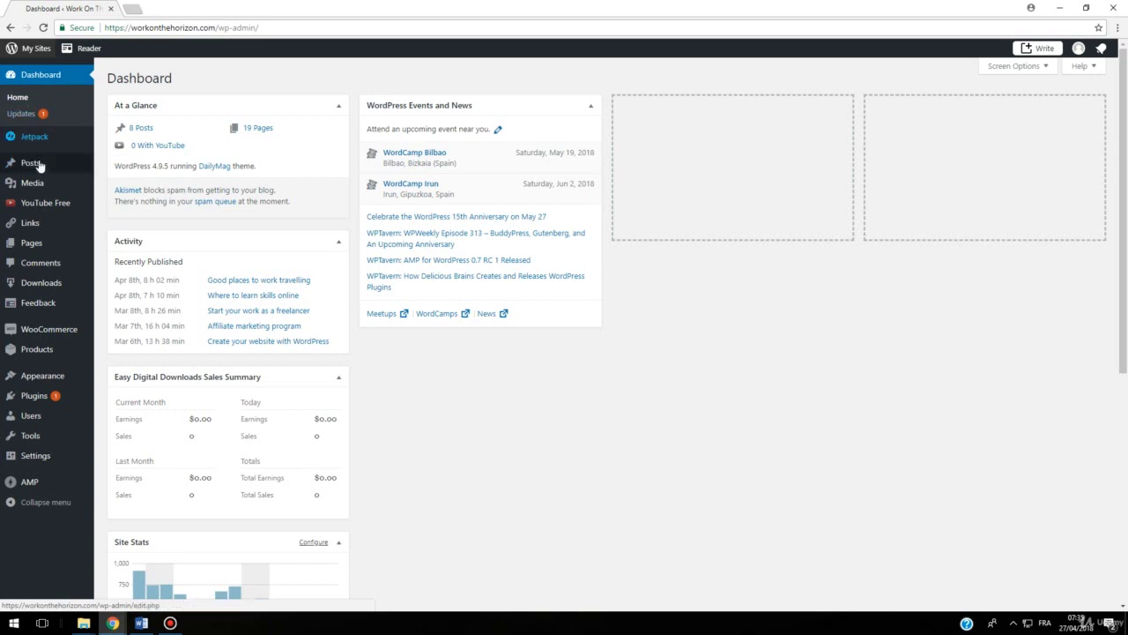
pyautogui.click(112, 167)
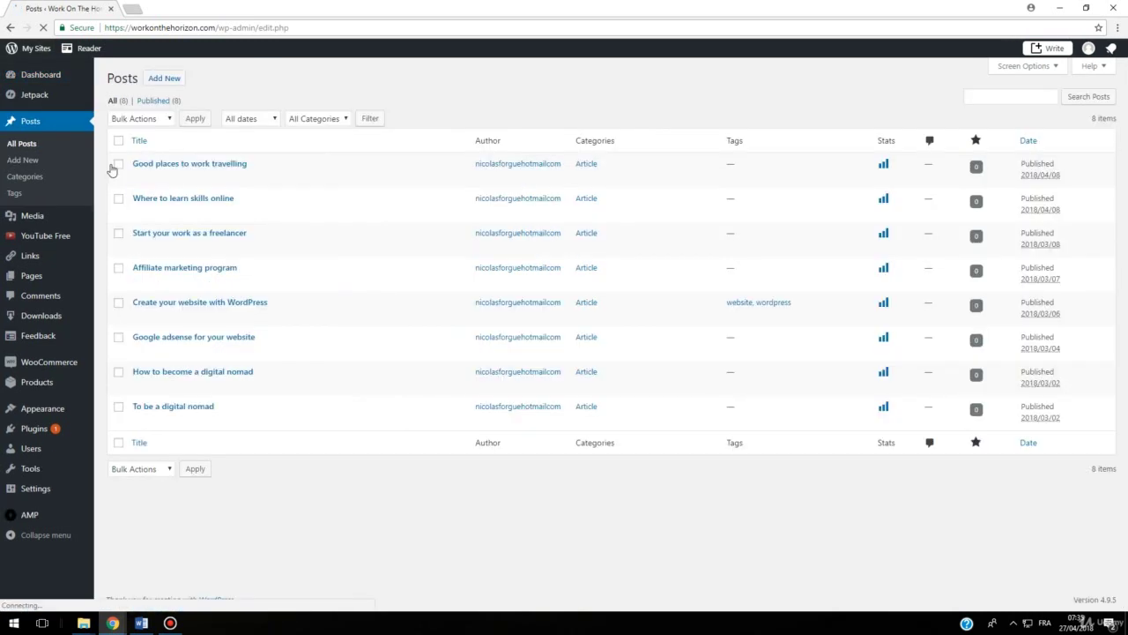
# Step: Open the post "Good places to work travelling" for editing and add the tags travel, place and work
pyautogui.moveTo(245, 166)
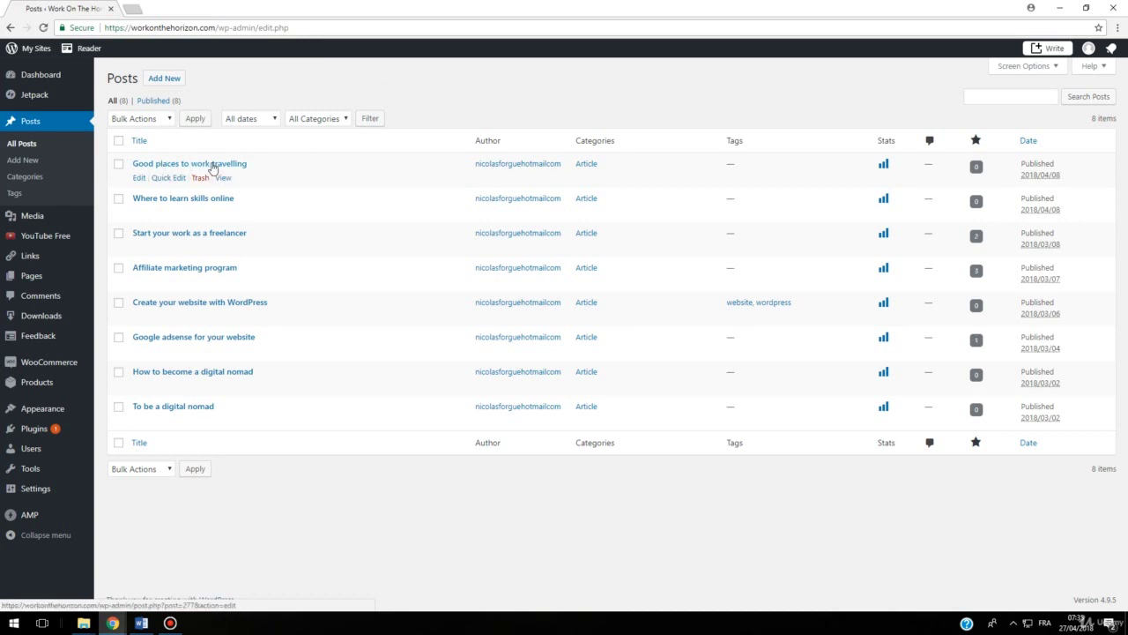
pyautogui.click(139, 178)
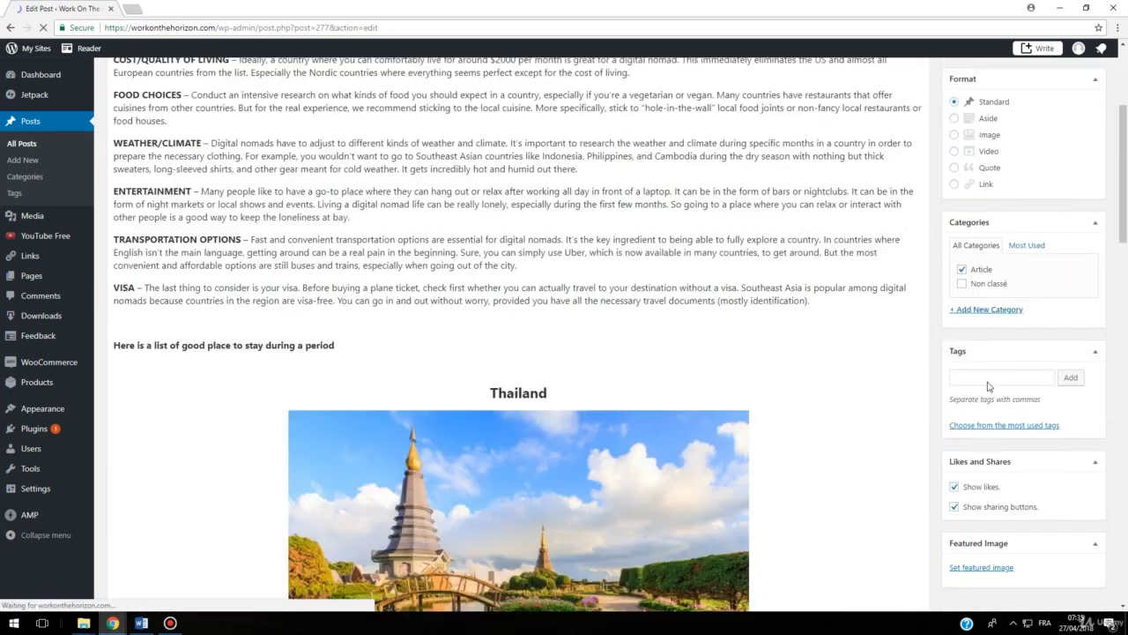
pyautogui.scroll(-3, 992, 398)
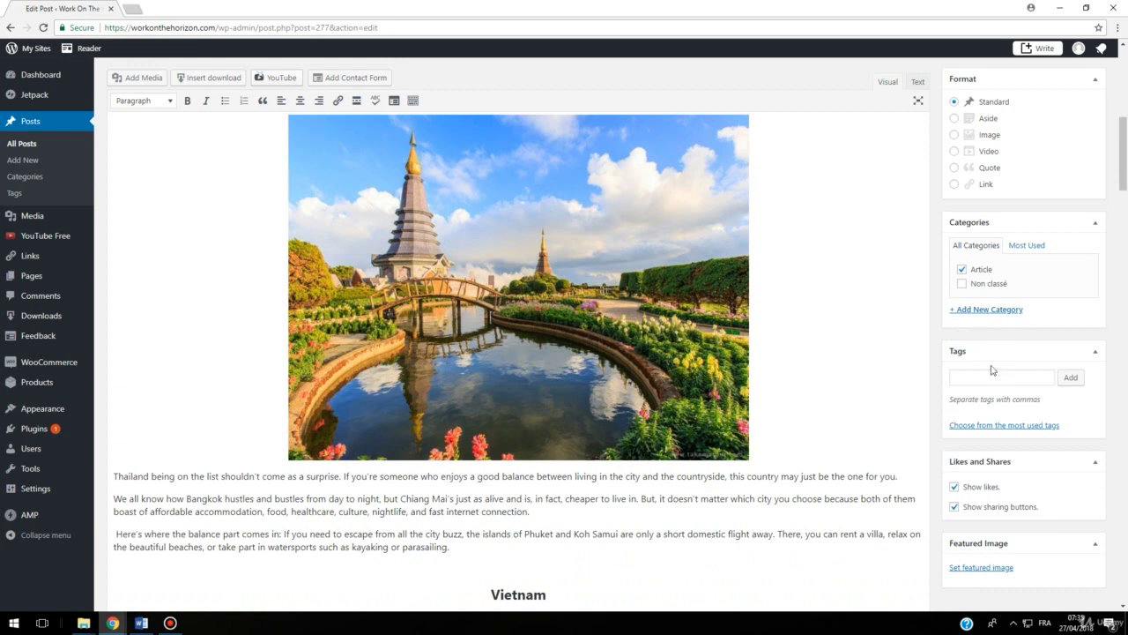
pyautogui.click(994, 376)
pyautogui.scroll(10, 550, 243)
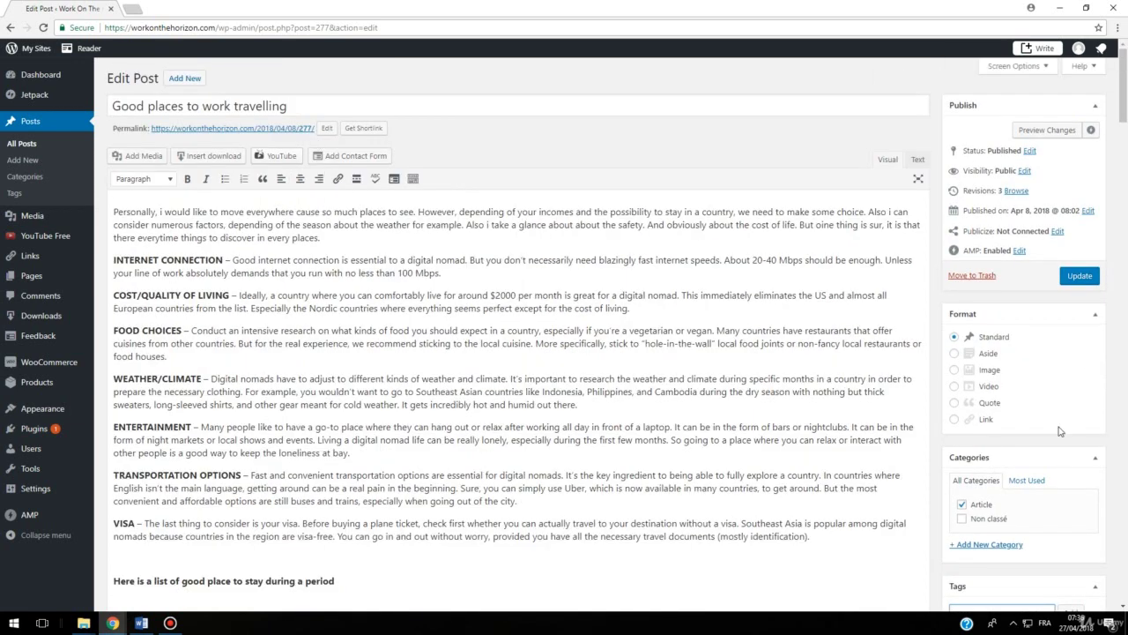
pyautogui.scroll(-3, 1003, 502)
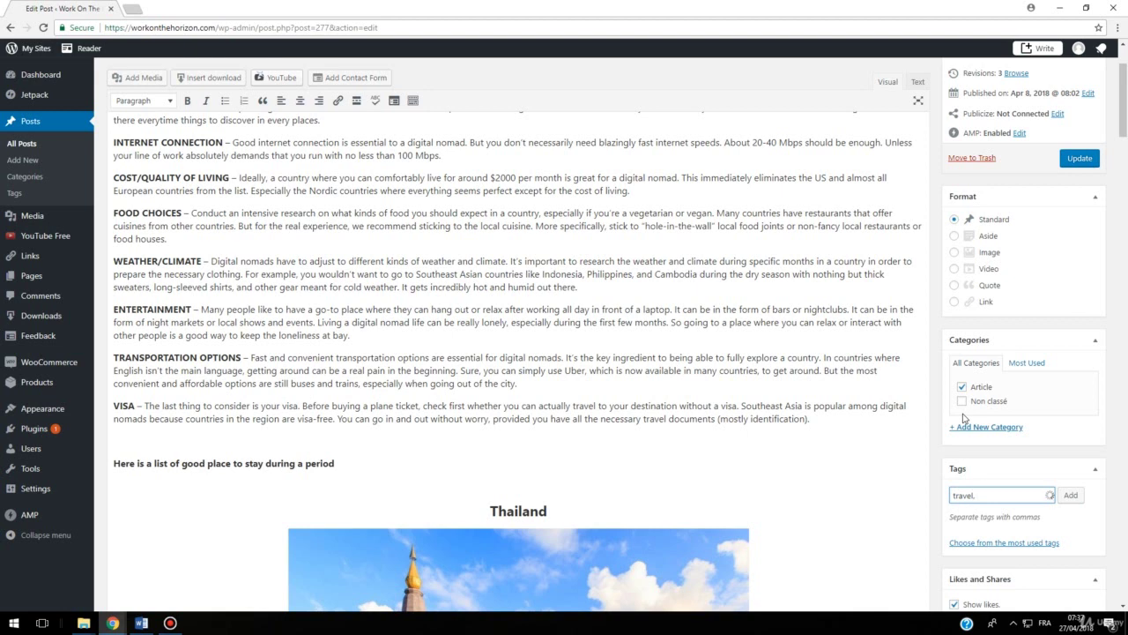
pyautogui.write('place,')
pyautogui.scroll(2, 573, 323)
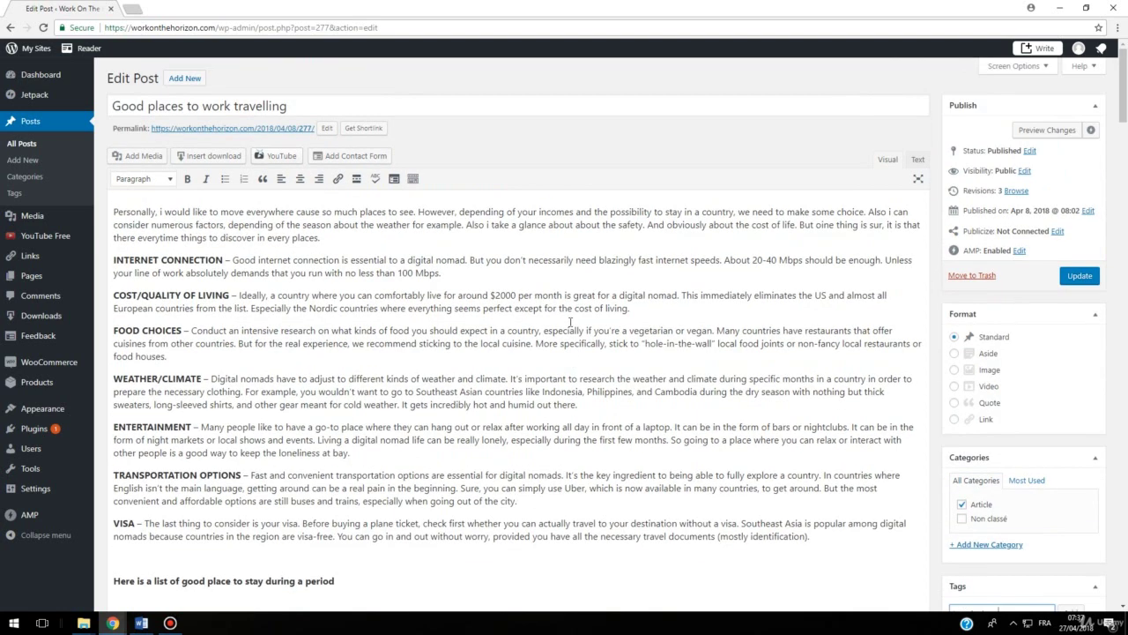
pyautogui.scroll(-3, 857, 383)
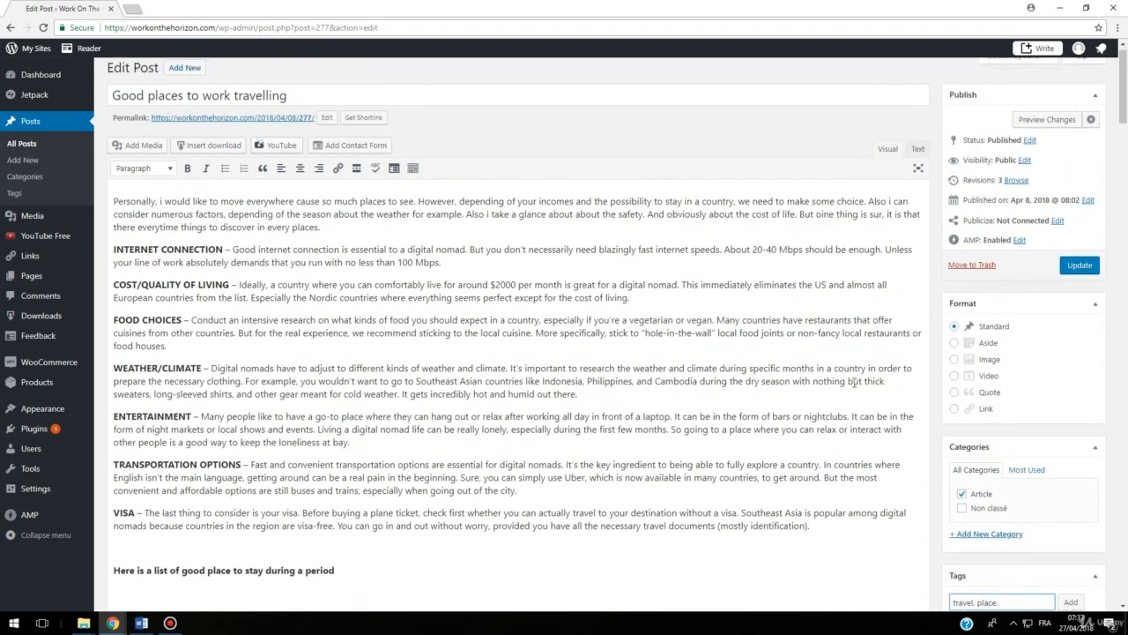
pyautogui.write('work')
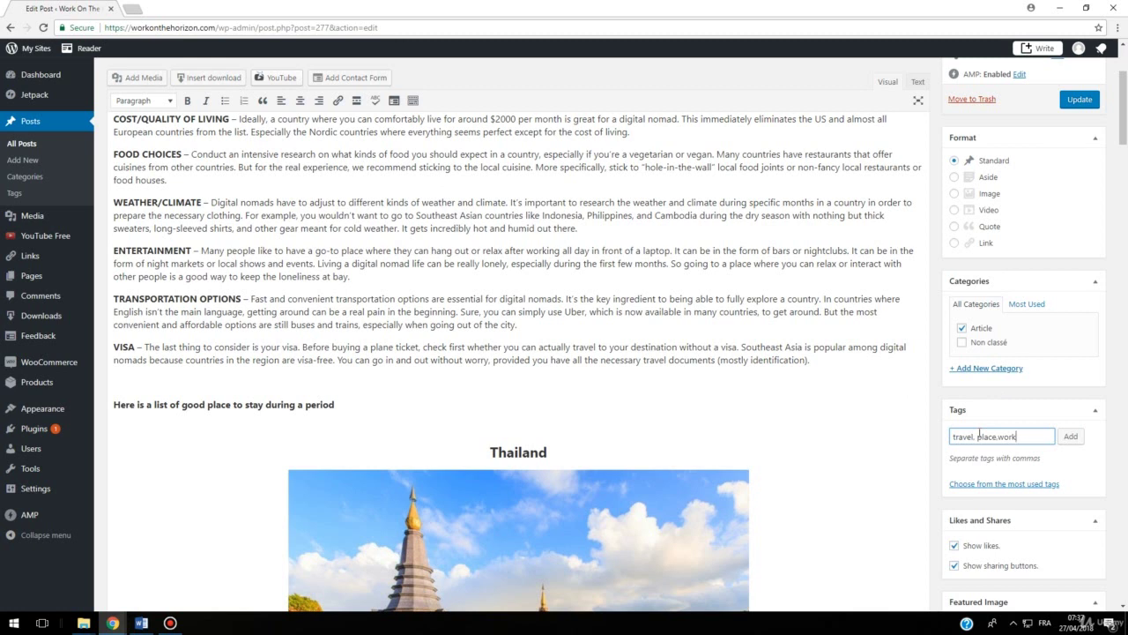
pyautogui.click(1070, 438)
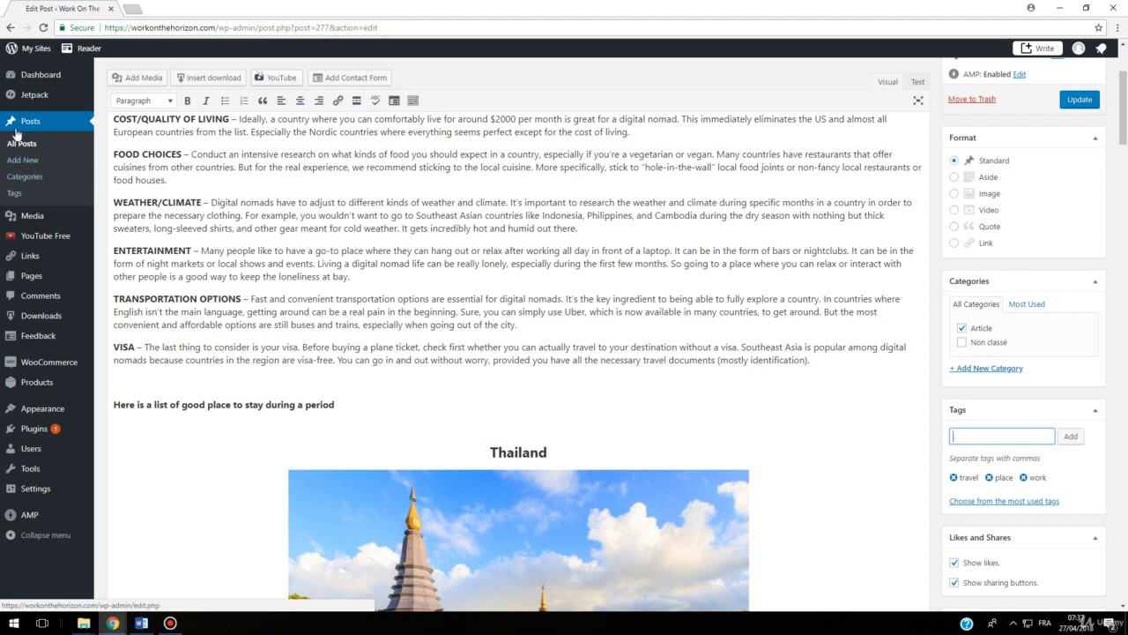
# Step: Open the site's tag management page and create two new post tags named Design and Travel
pyautogui.click(15, 195)
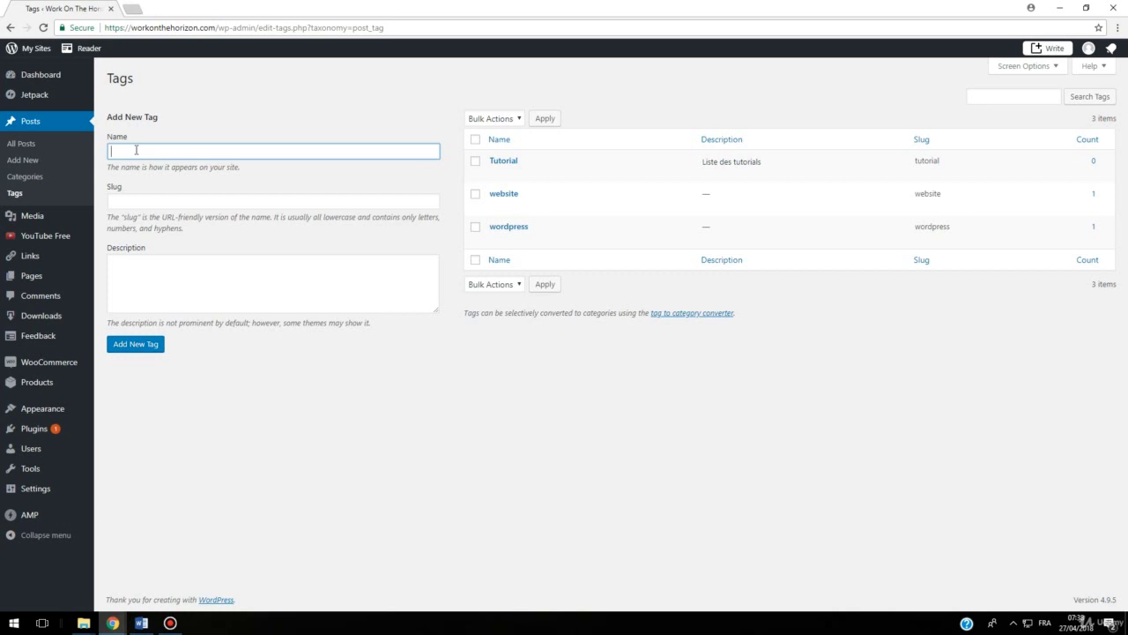
pyautogui.write('esign')
pyautogui.click(136, 347)
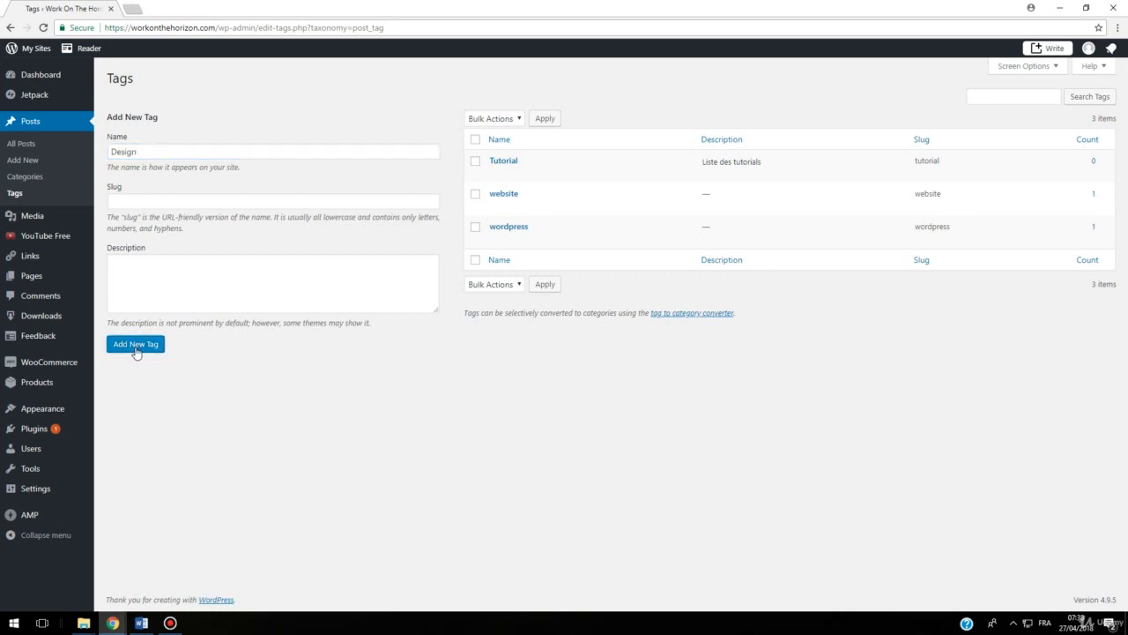
pyautogui.click(150, 149)
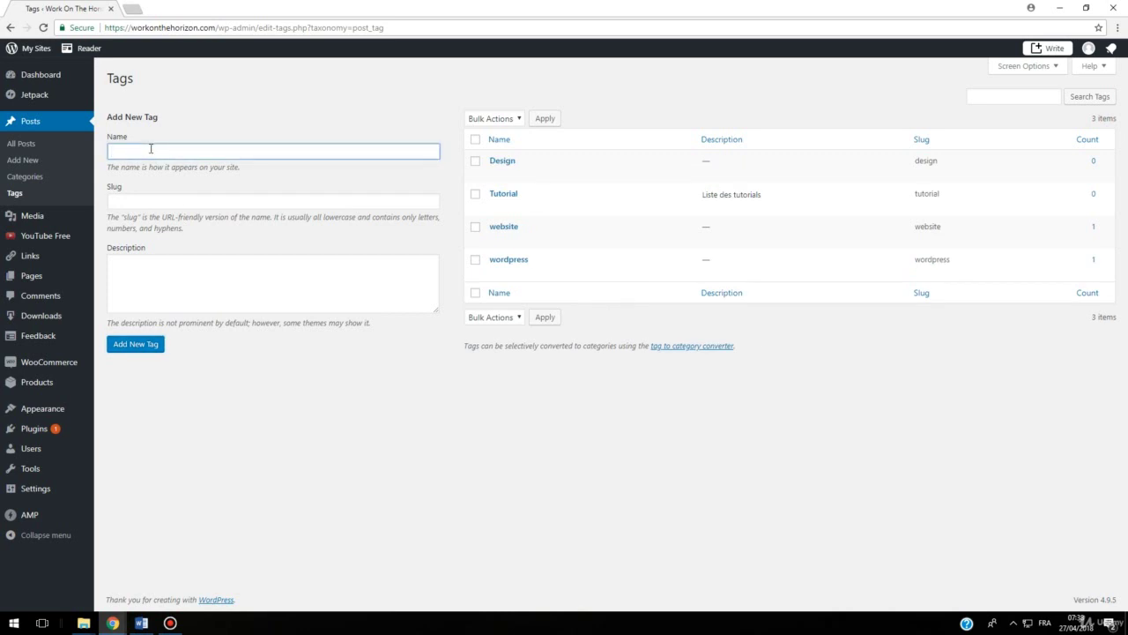
pyautogui.write('Travel')
pyautogui.click(138, 347)
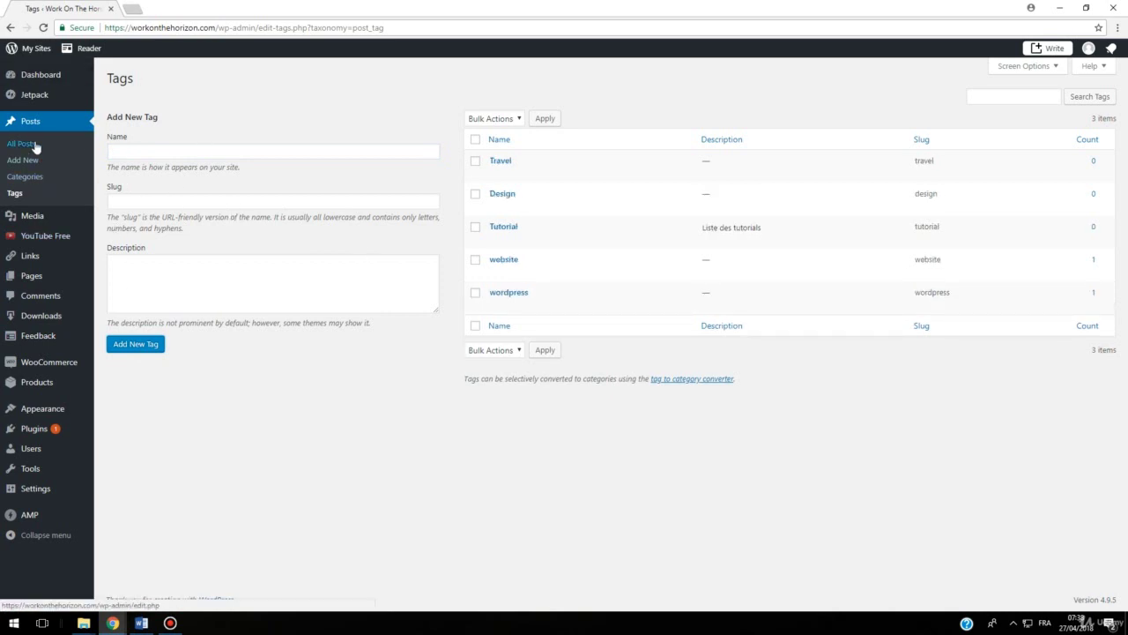
# Step: Return to the list of all posts, open the theme customizer and check which widget areas it offers
pyautogui.click(71, 126)
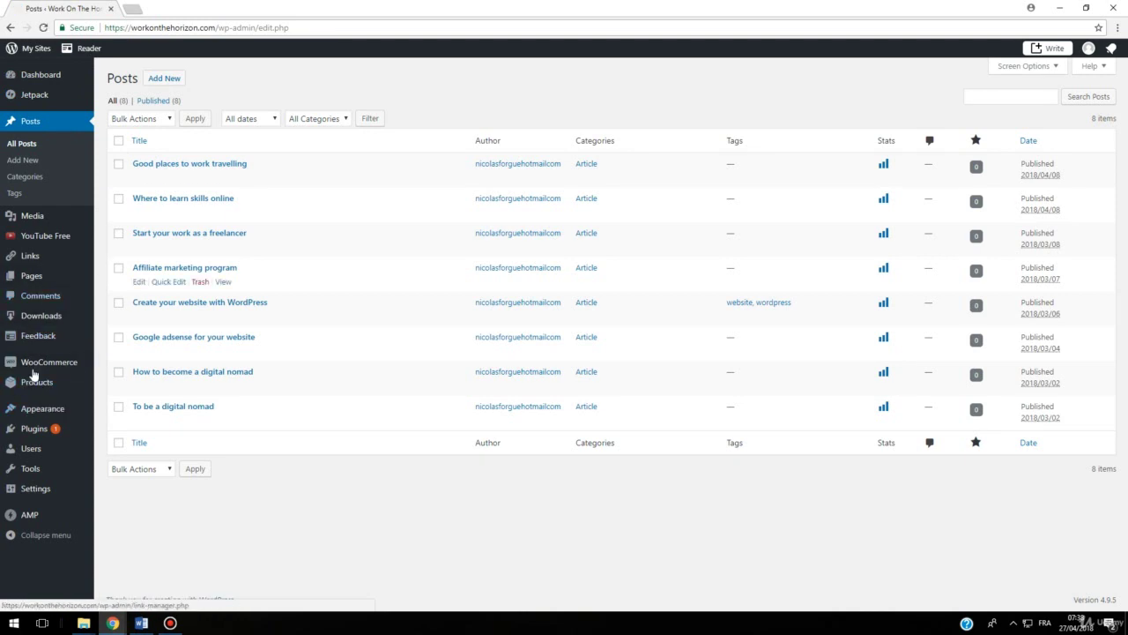
pyautogui.moveTo(51, 413)
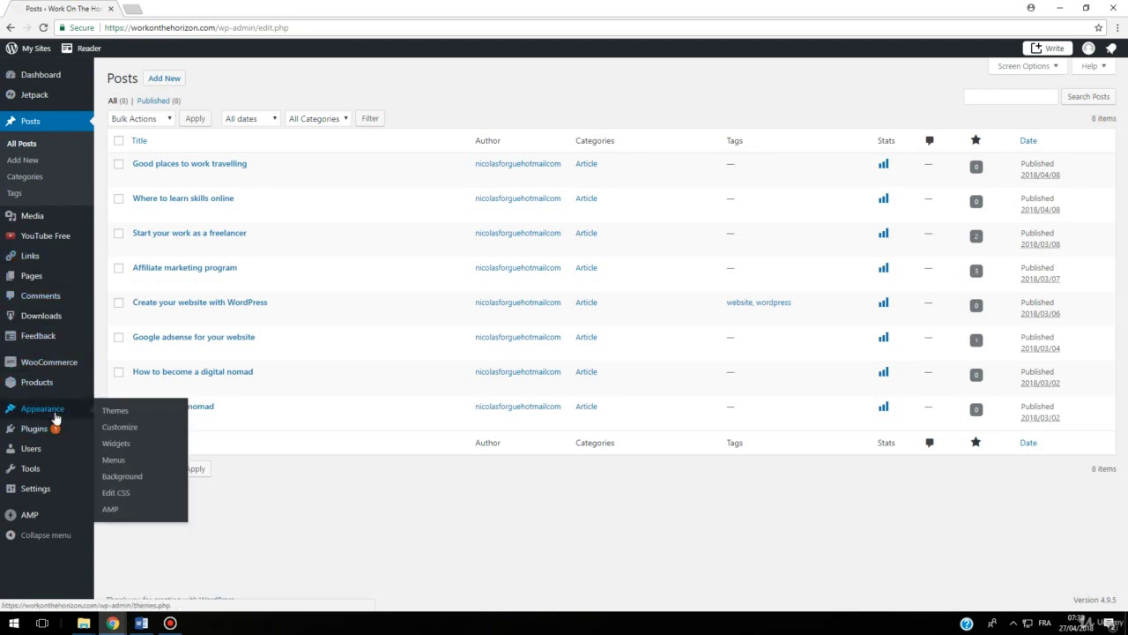
pyautogui.click(130, 432)
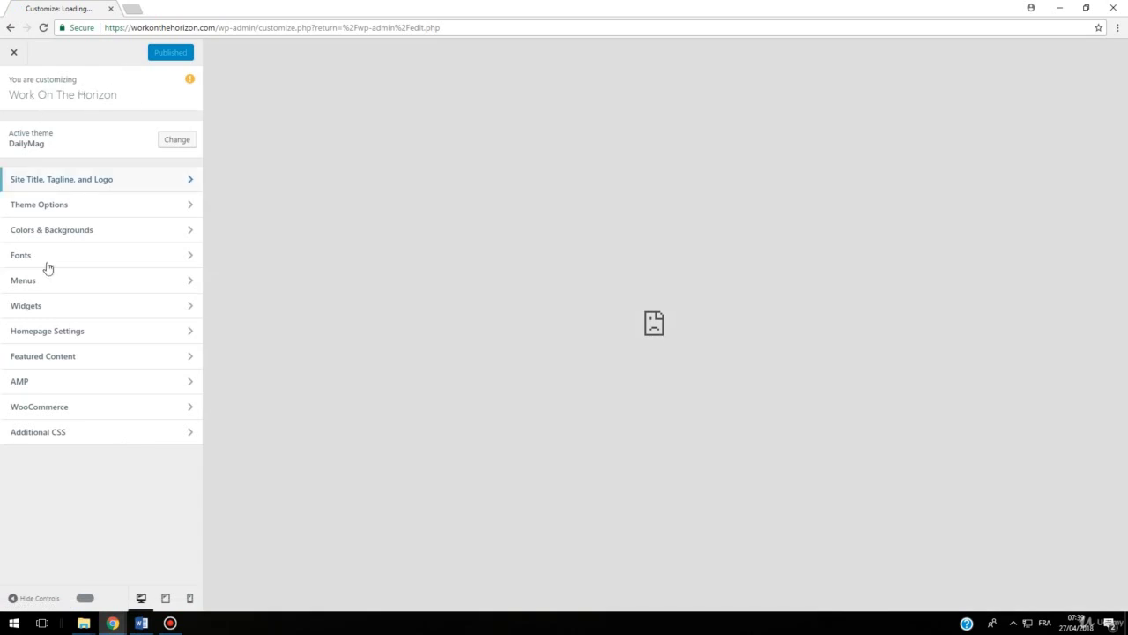
pyautogui.click(167, 313)
pyautogui.click(98, 209)
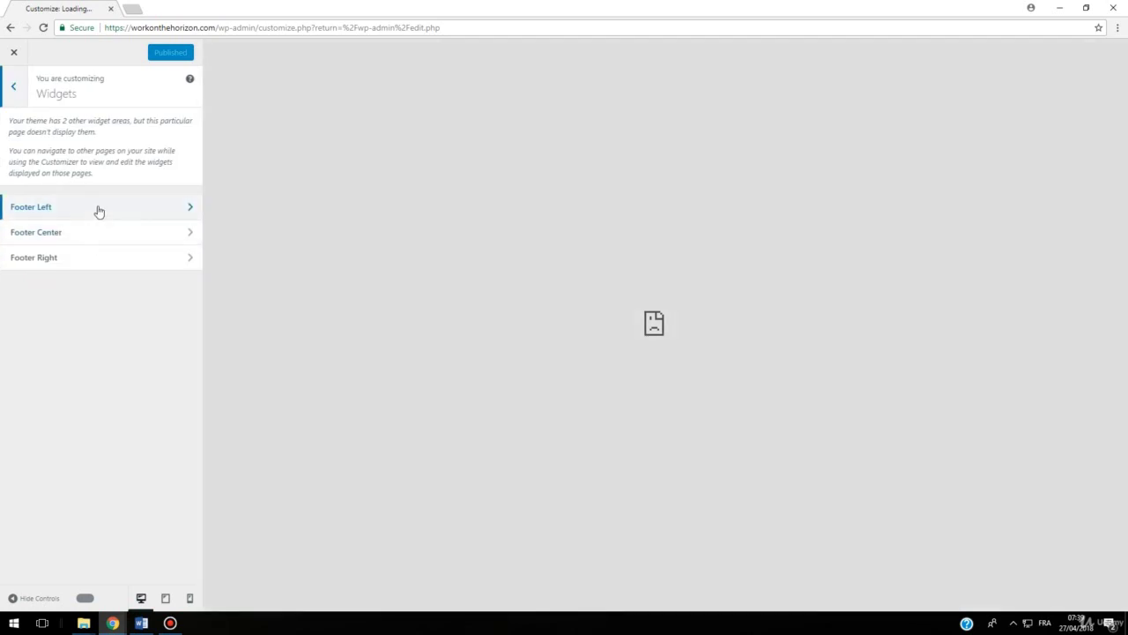
pyautogui.click(7, 91)
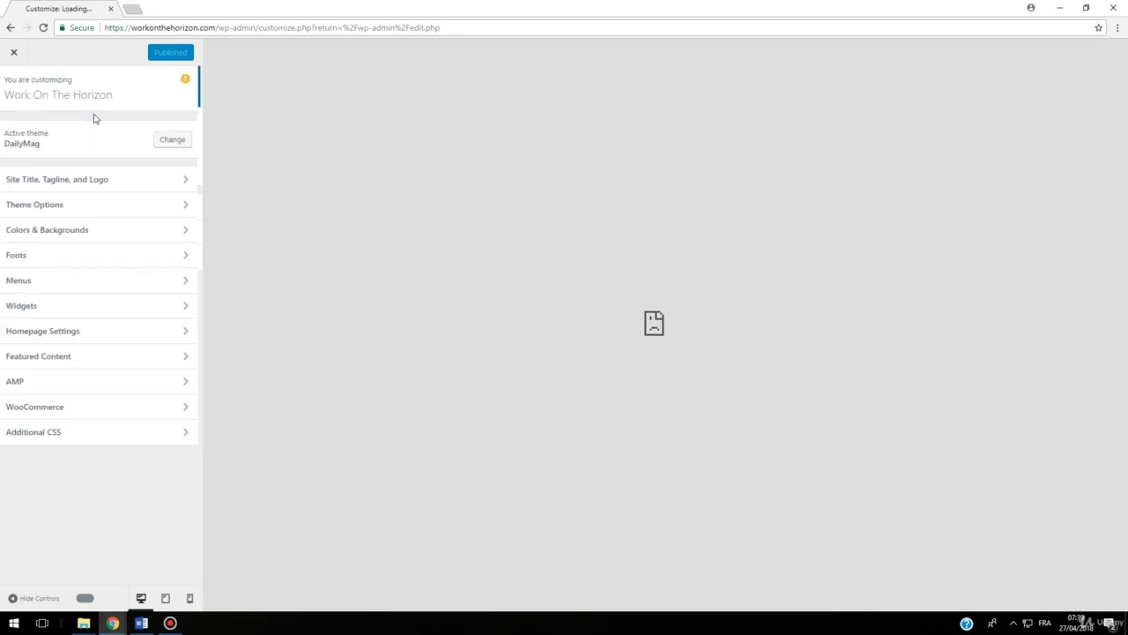
pyautogui.click(191, 306)
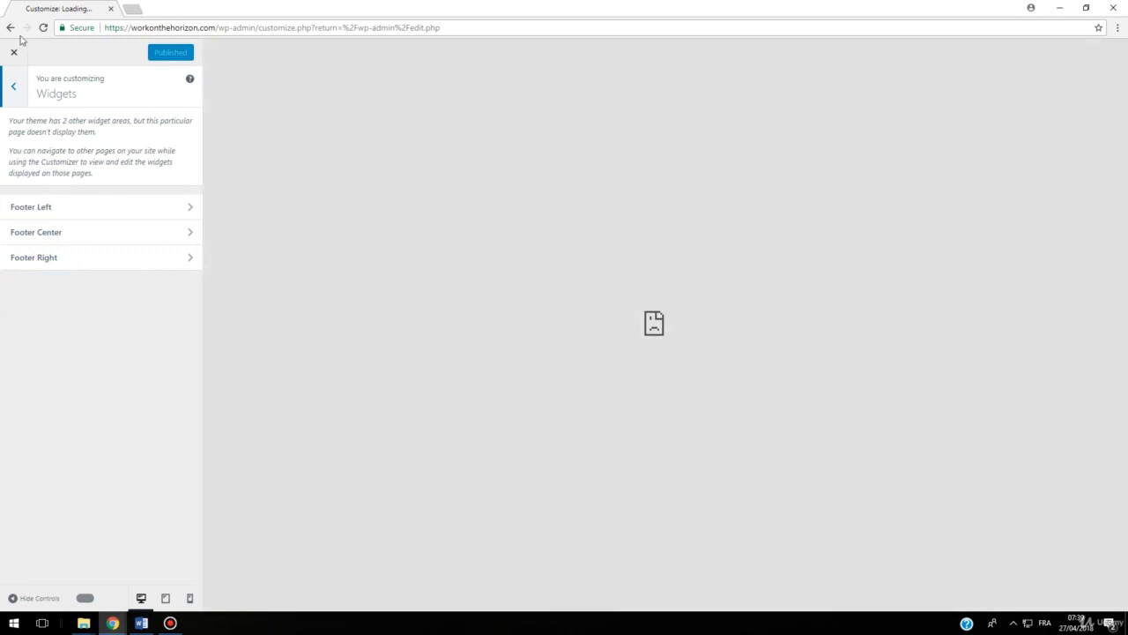
pyautogui.click(10, 27)
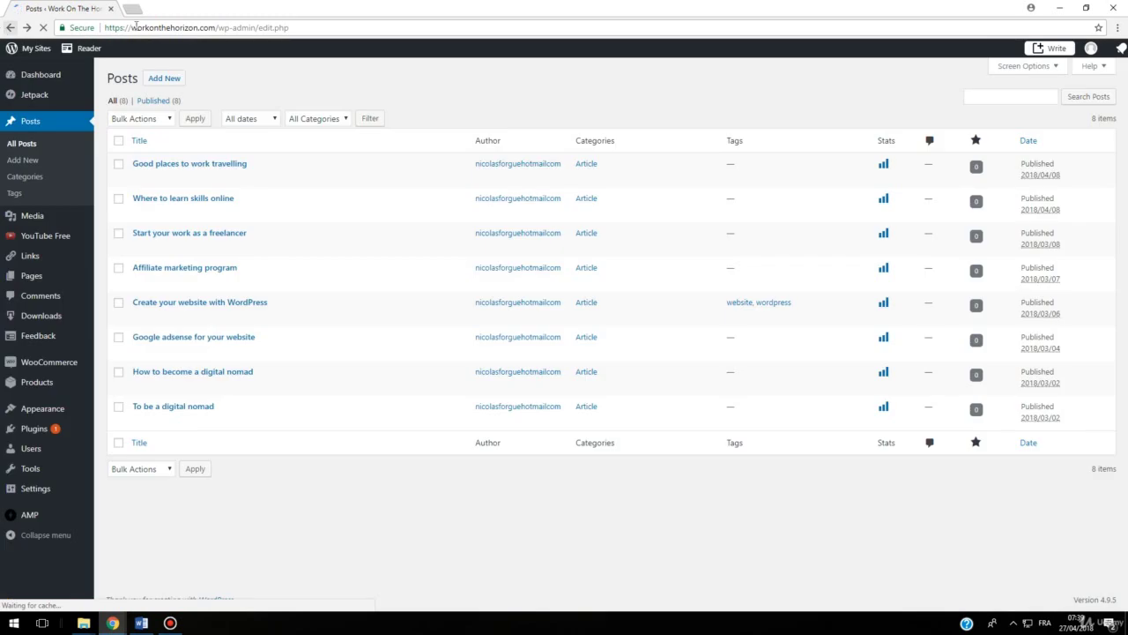
# Step: Minimize the Bandicam recorder window, then review the widget areas and site preview in the reloaded customizer before closing it
pyautogui.click(328, 26)
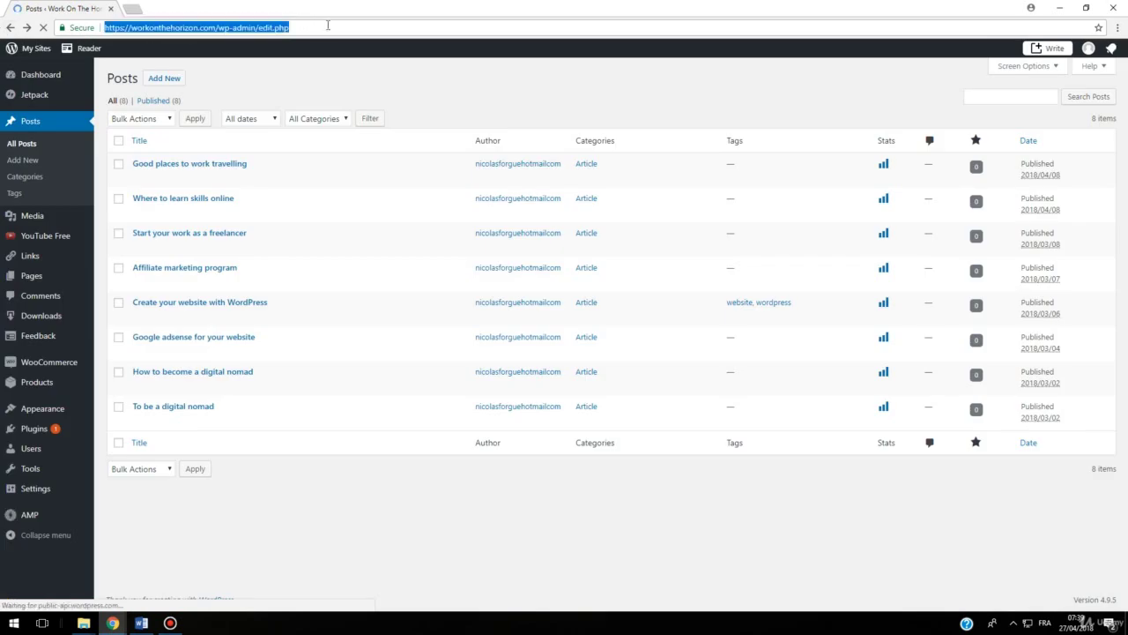
pyautogui.click(170, 623)
pyautogui.click(798, 195)
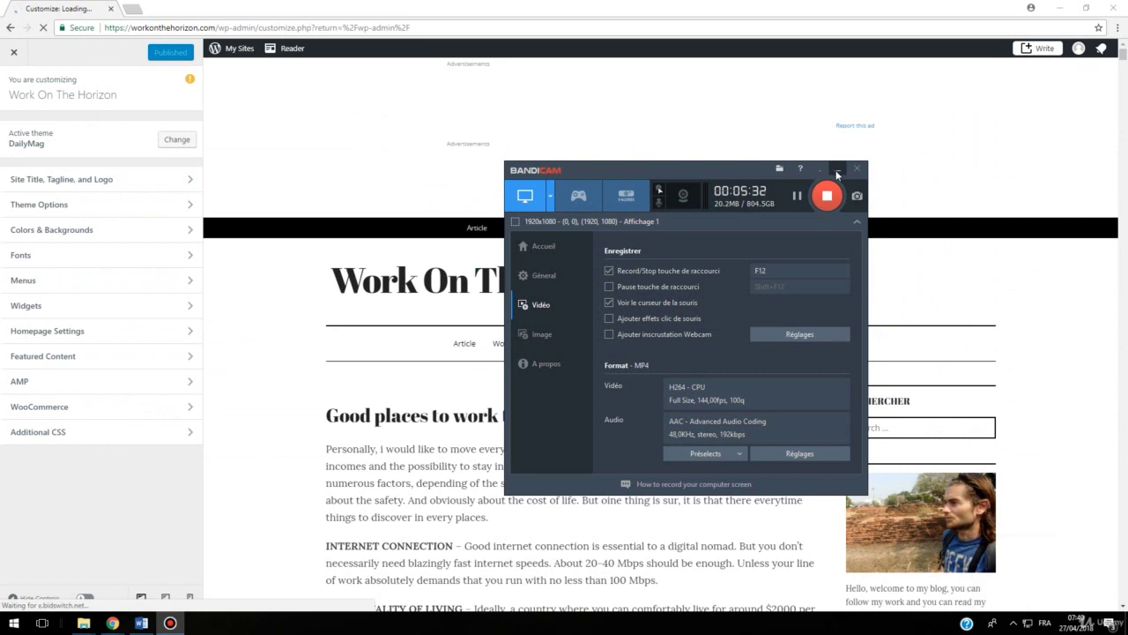
pyautogui.click(837, 170)
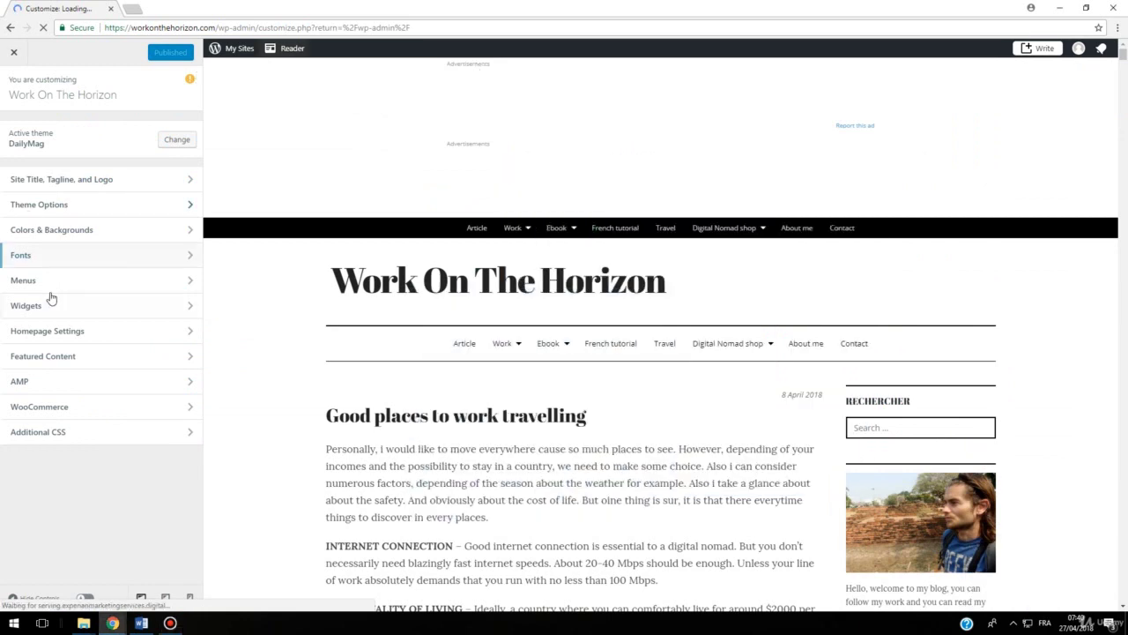
pyautogui.click(122, 306)
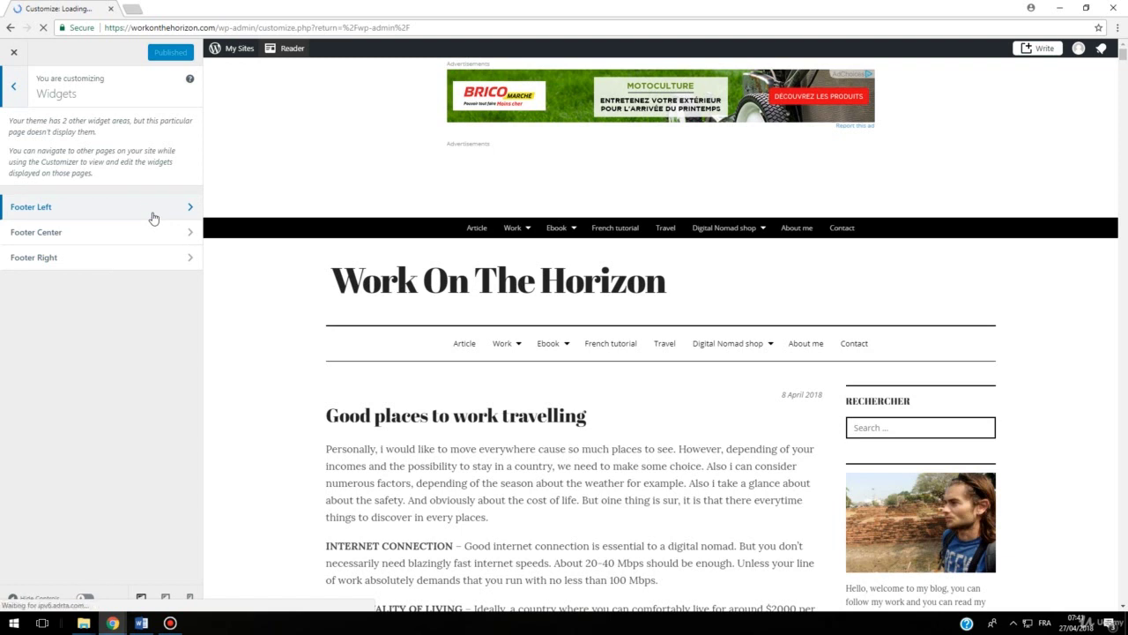
pyautogui.click(13, 90)
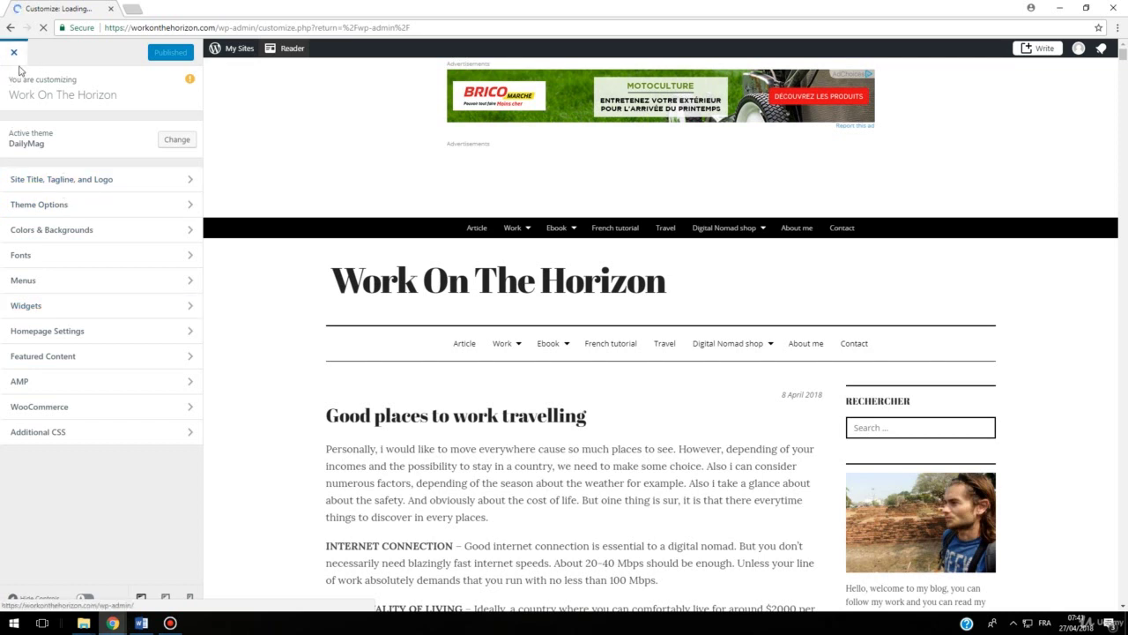
pyautogui.scroll(-5, 412, 387)
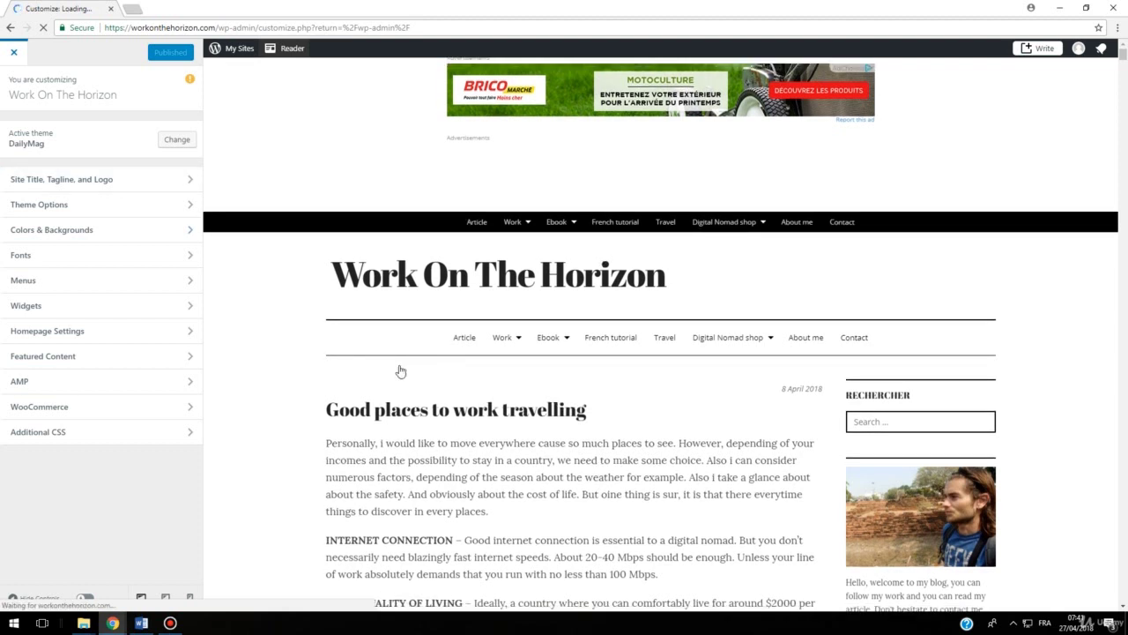
pyautogui.click(2, 63)
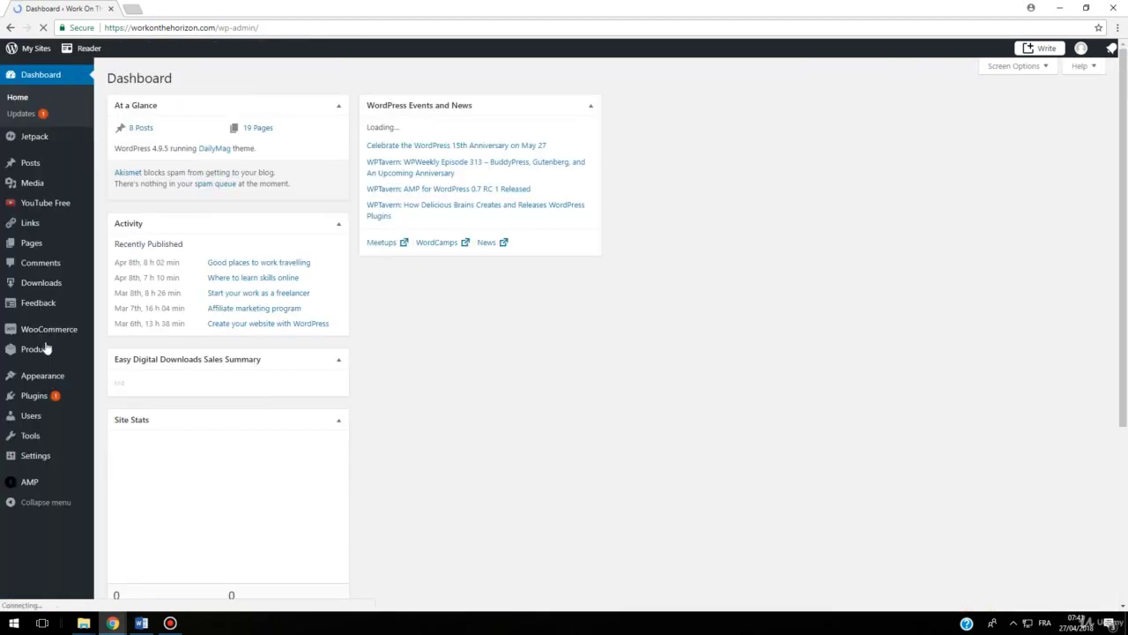
# Step: Open the Widgets administration page and look through the sidebar's widgets and the full list of available widgets
pyautogui.moveTo(26, 379)
pyautogui.click(115, 411)
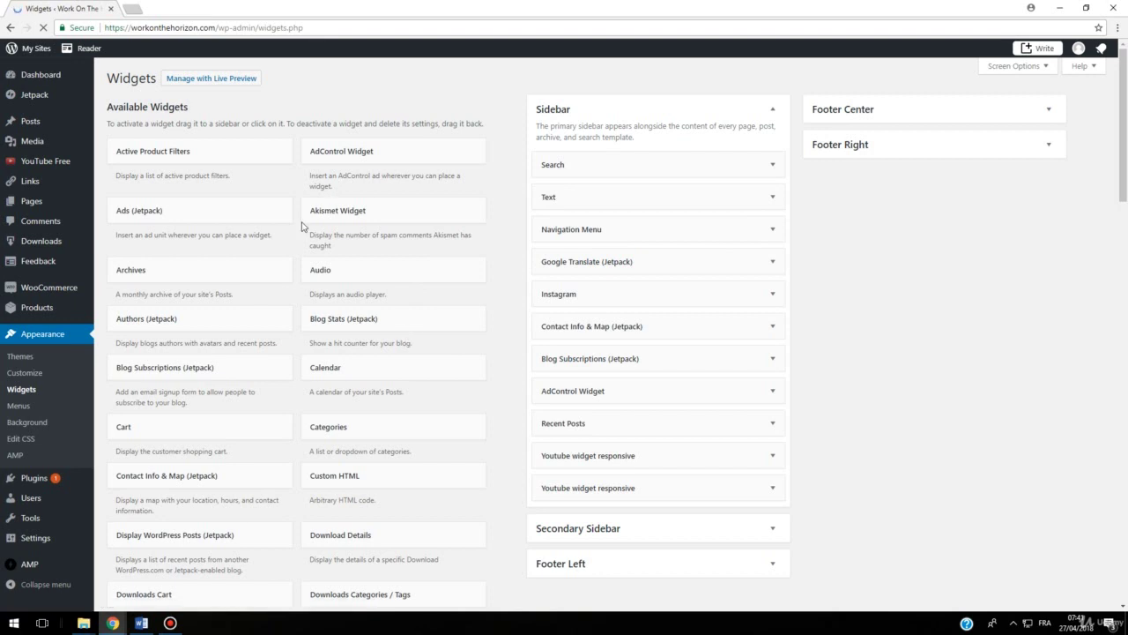
pyautogui.scroll(-2, 377, 290)
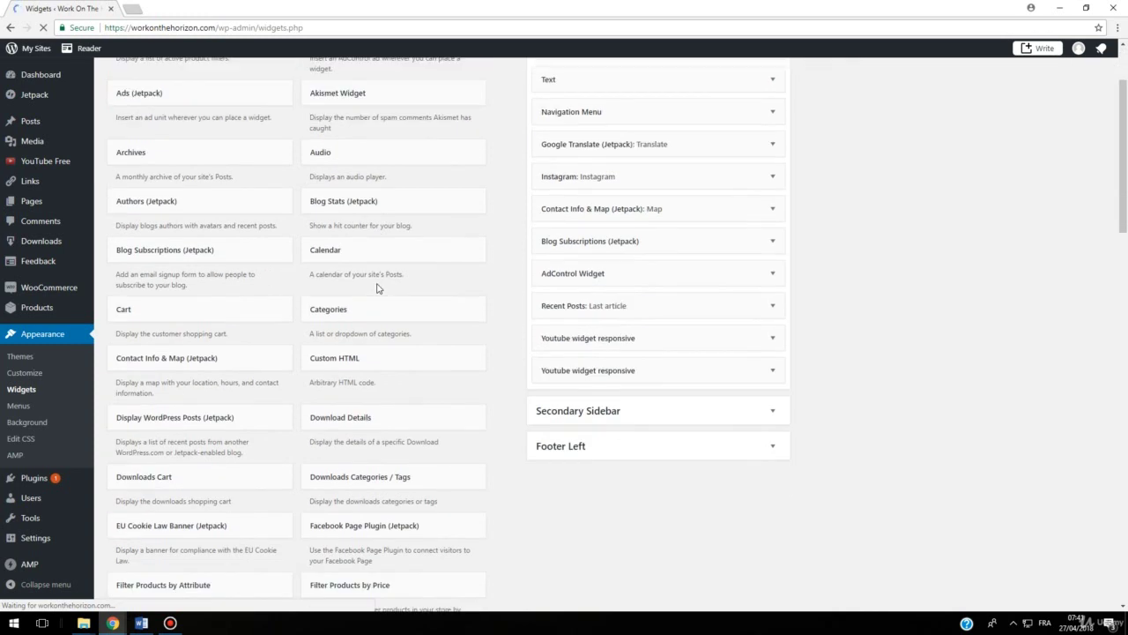
pyautogui.scroll(1, 549, 329)
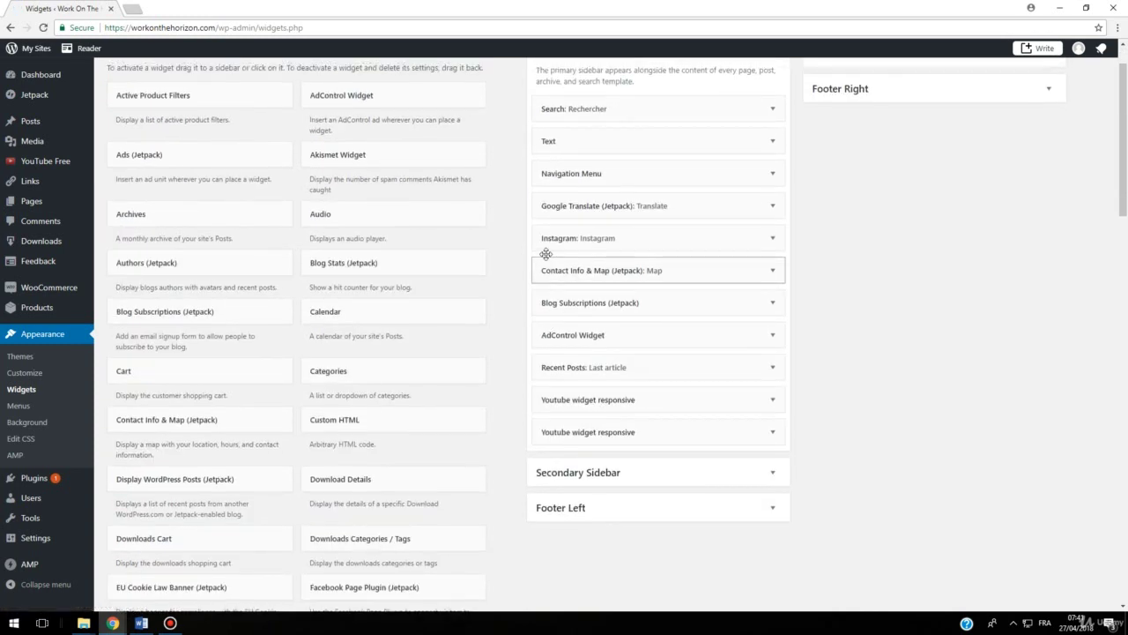
pyautogui.scroll(1, 302, 273)
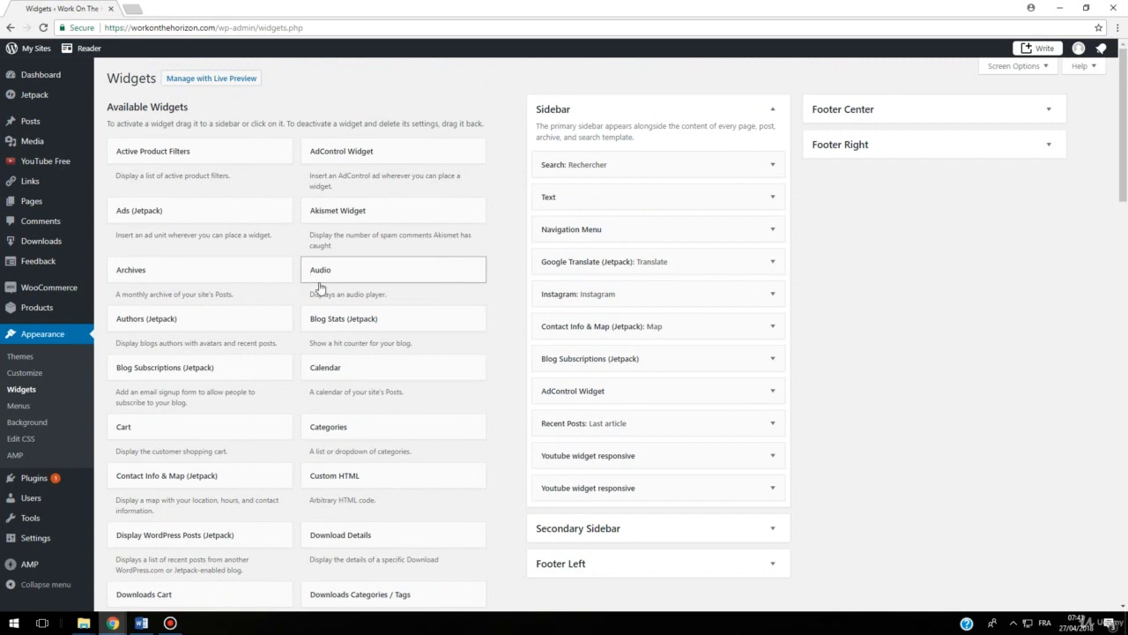
pyautogui.scroll(-2, 348, 304)
pyautogui.scroll(-1, 348, 305)
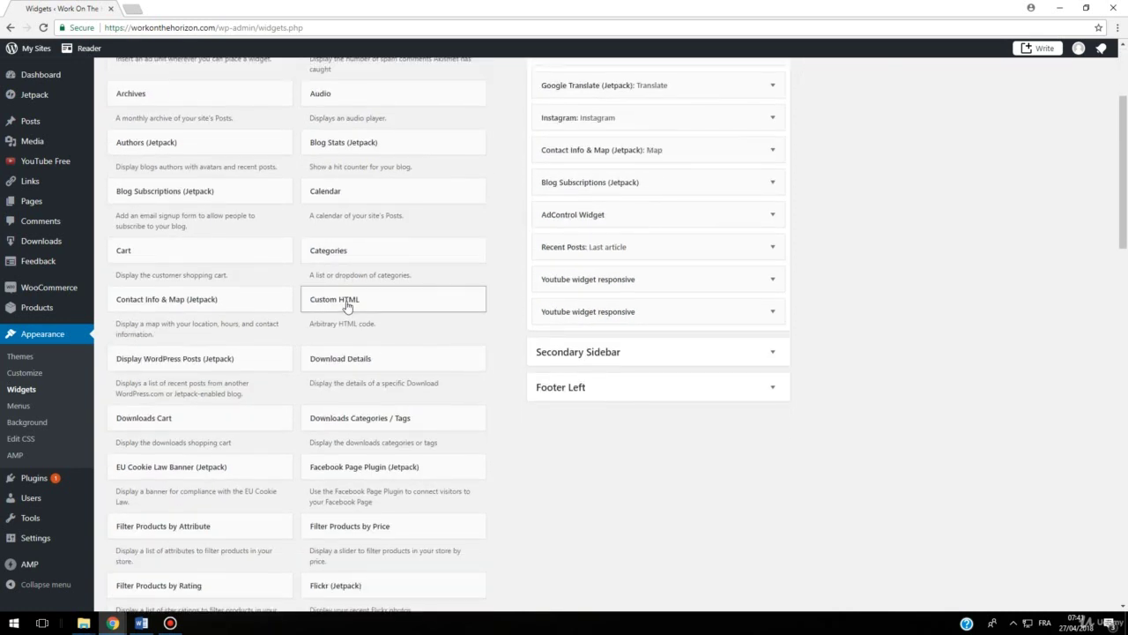
pyautogui.scroll(-1, 346, 306)
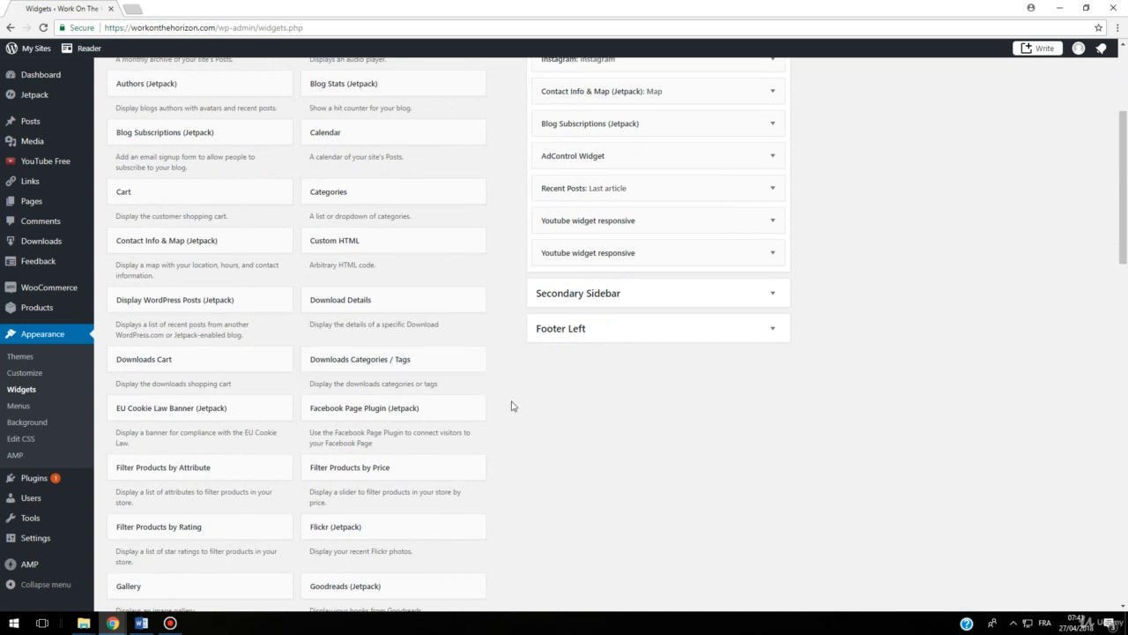
pyautogui.scroll(-1, 515, 408)
pyautogui.scroll(-5, 515, 408)
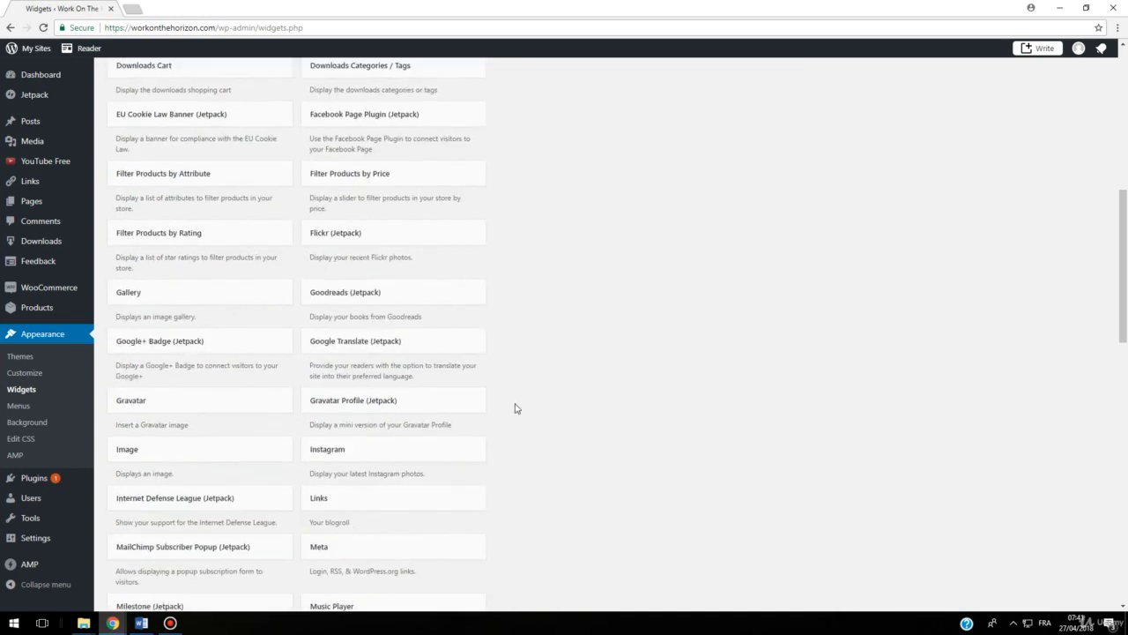
pyautogui.scroll(-8, 516, 408)
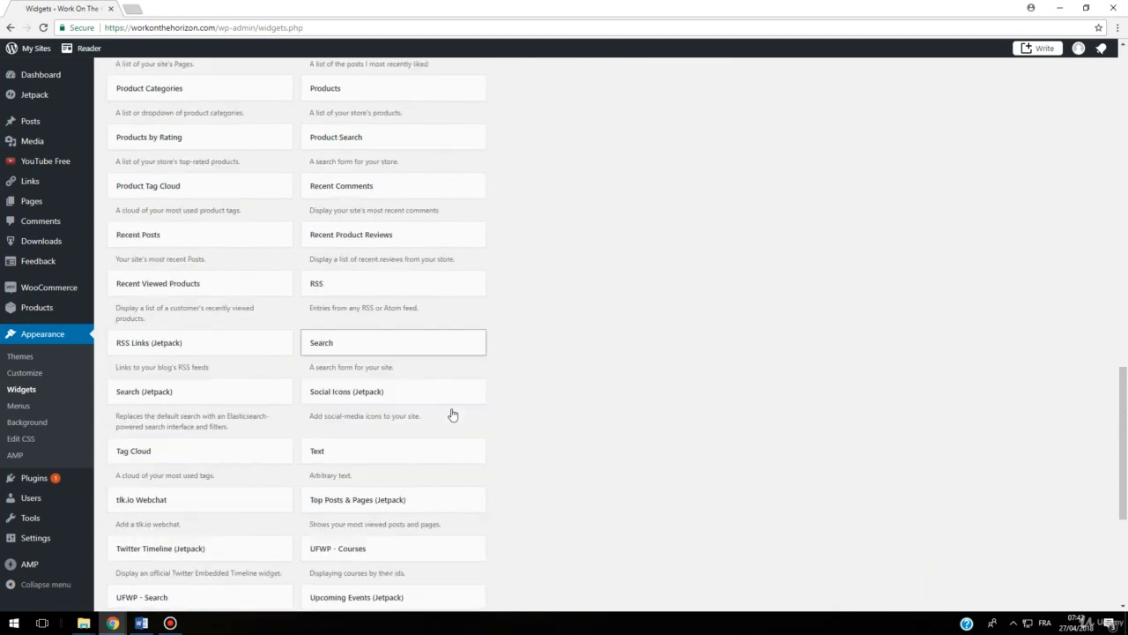
# Step: Add the Tag Cloud widget to the Sidebar area
pyautogui.scroll(2, 238, 354)
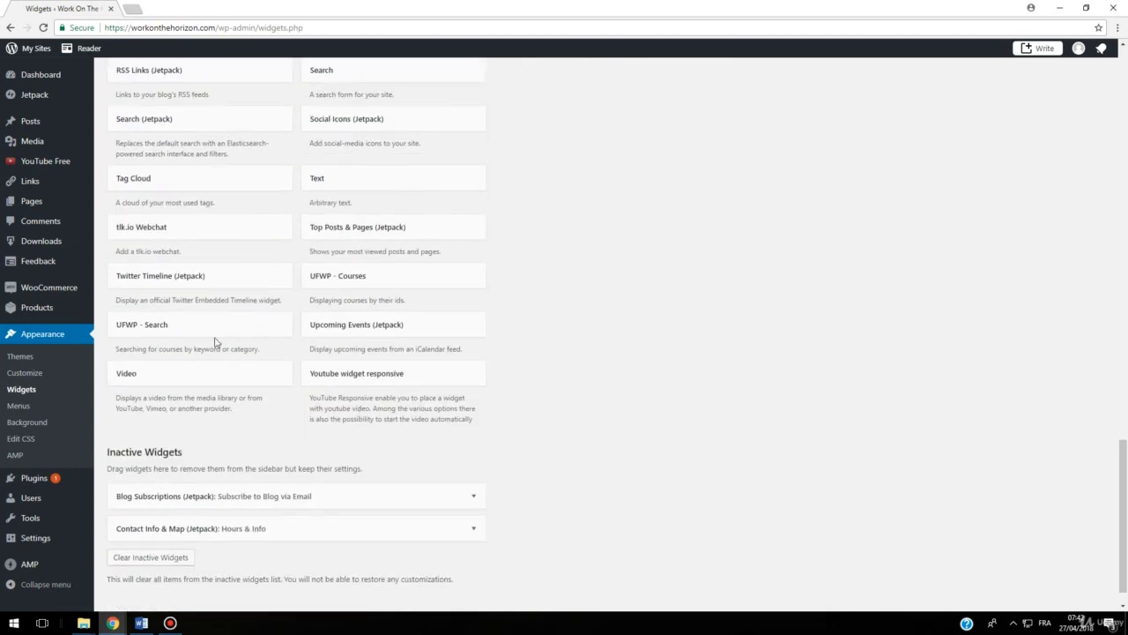
pyautogui.scroll(1, 216, 341)
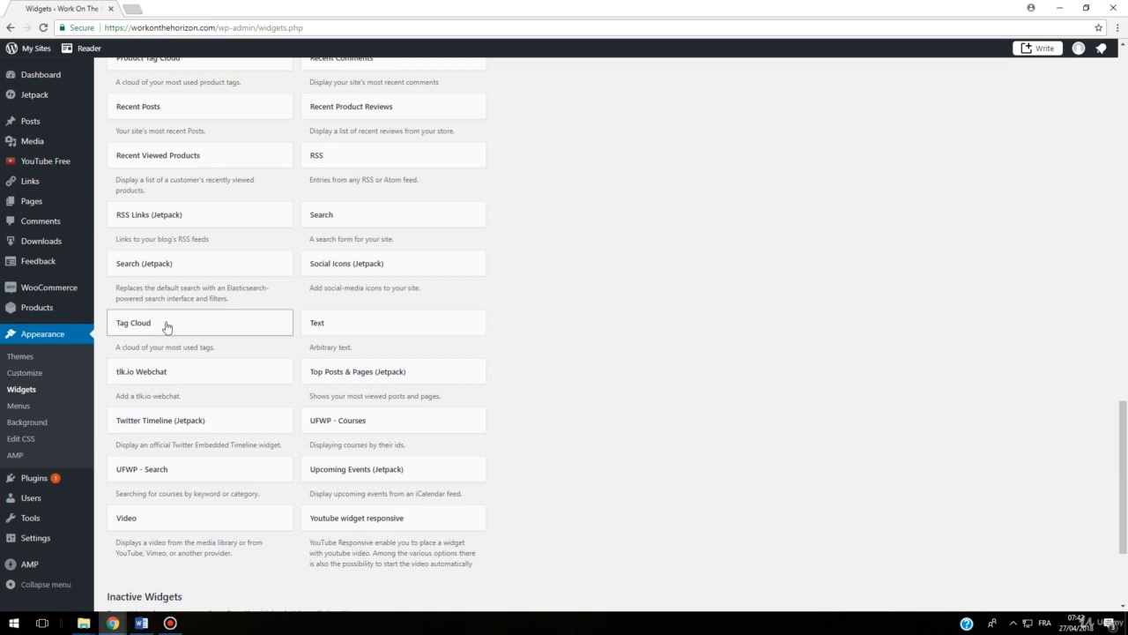
pyautogui.click(133, 324)
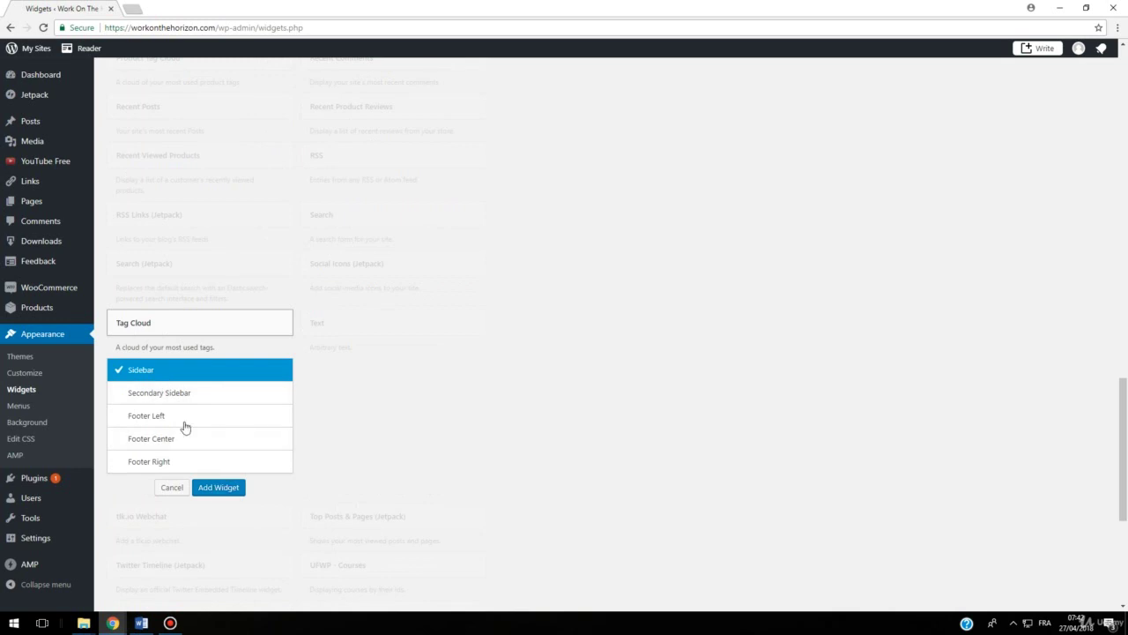
pyautogui.click(210, 491)
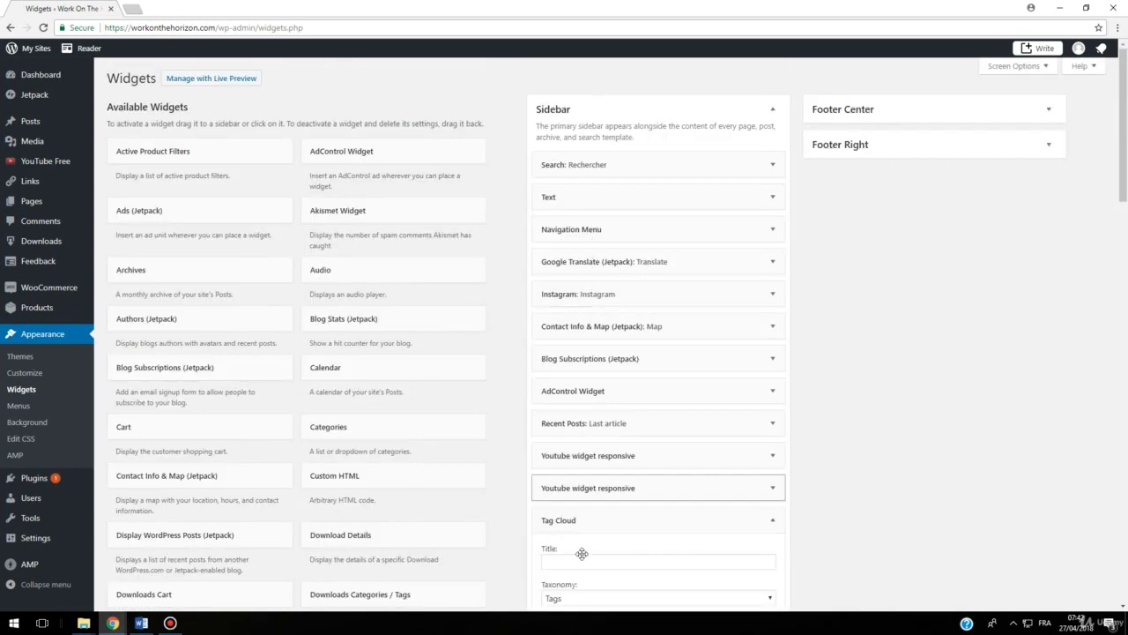
# Step: Title the new Tag Cloud widget "Tag cloud", set its taxonomy to Tags and save it
pyautogui.scroll(-2, 577, 546)
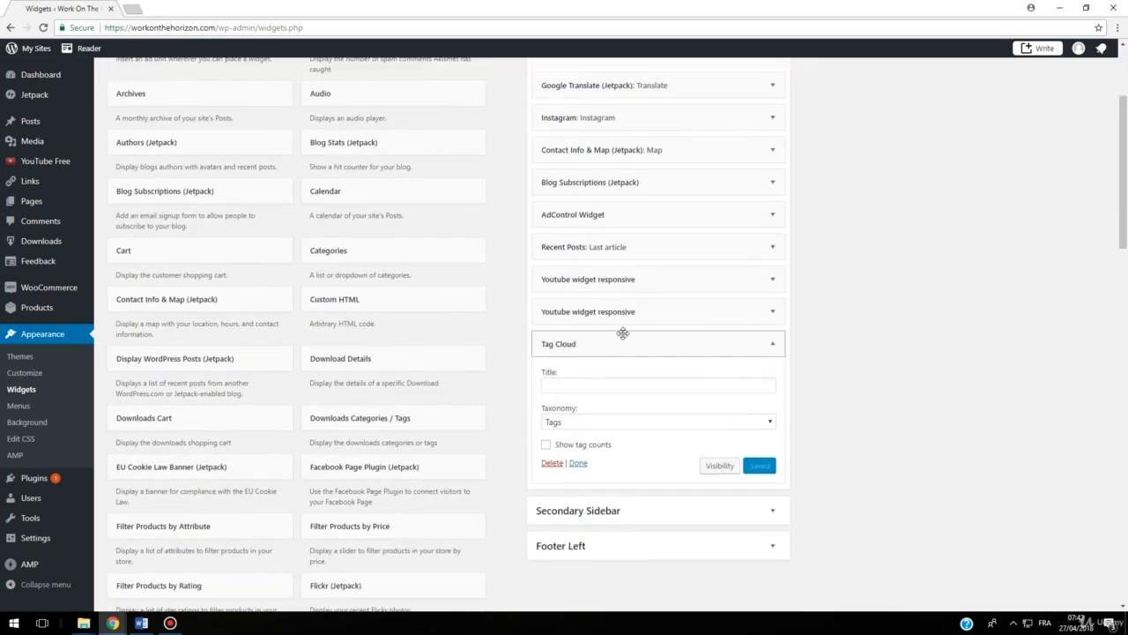
pyautogui.click(578, 426)
pyautogui.click(579, 384)
pyautogui.click(579, 384)
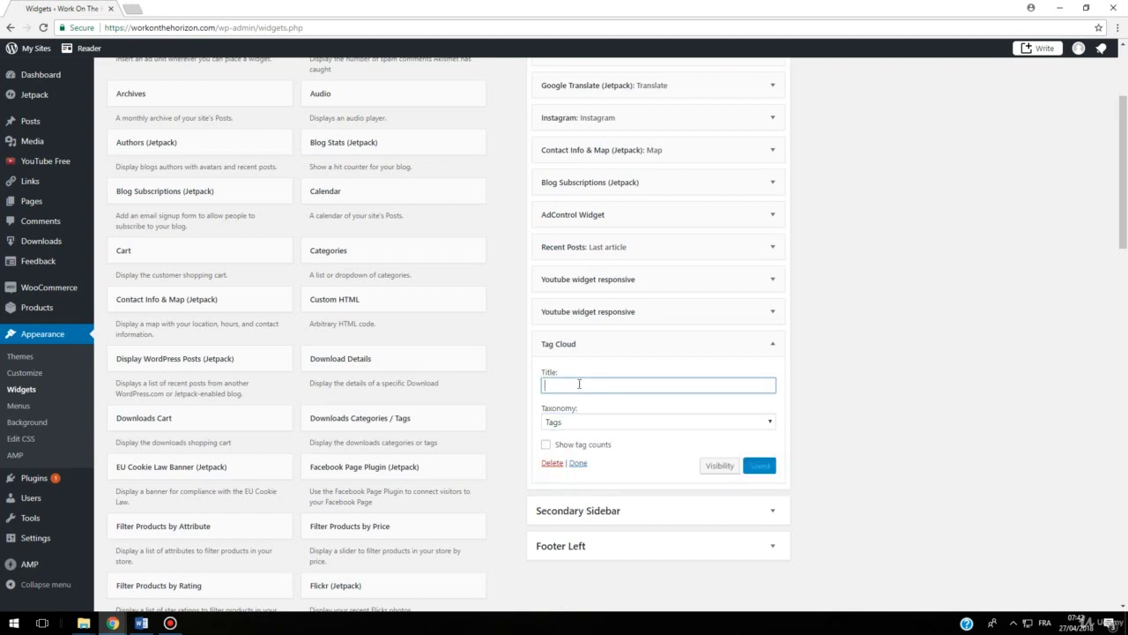
pyautogui.write('Tag cloud')
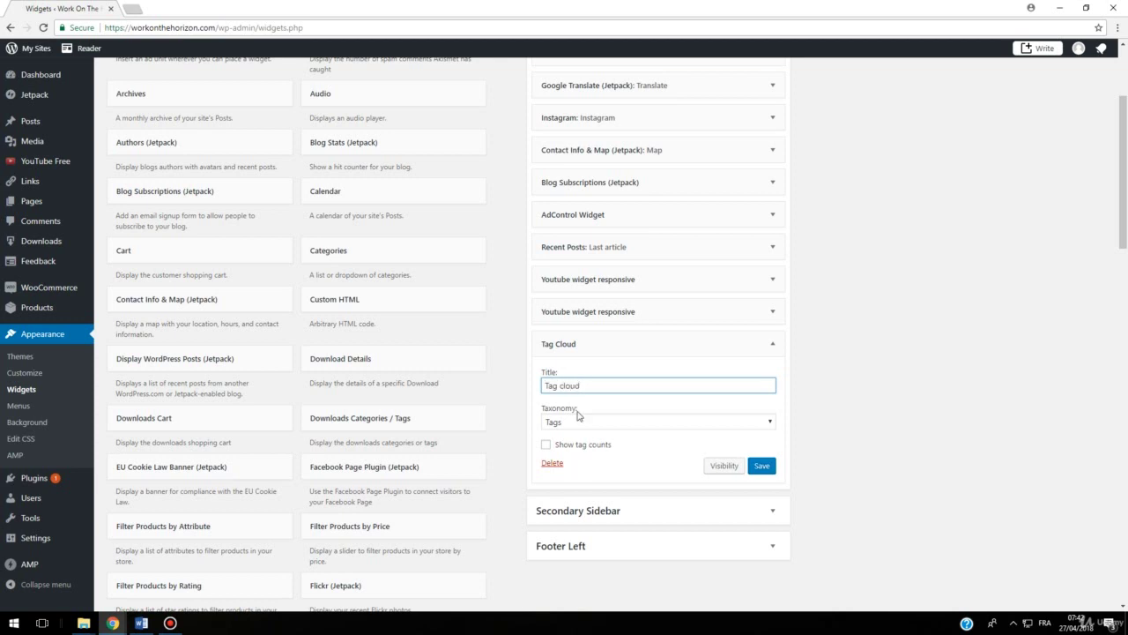
pyautogui.click(572, 422)
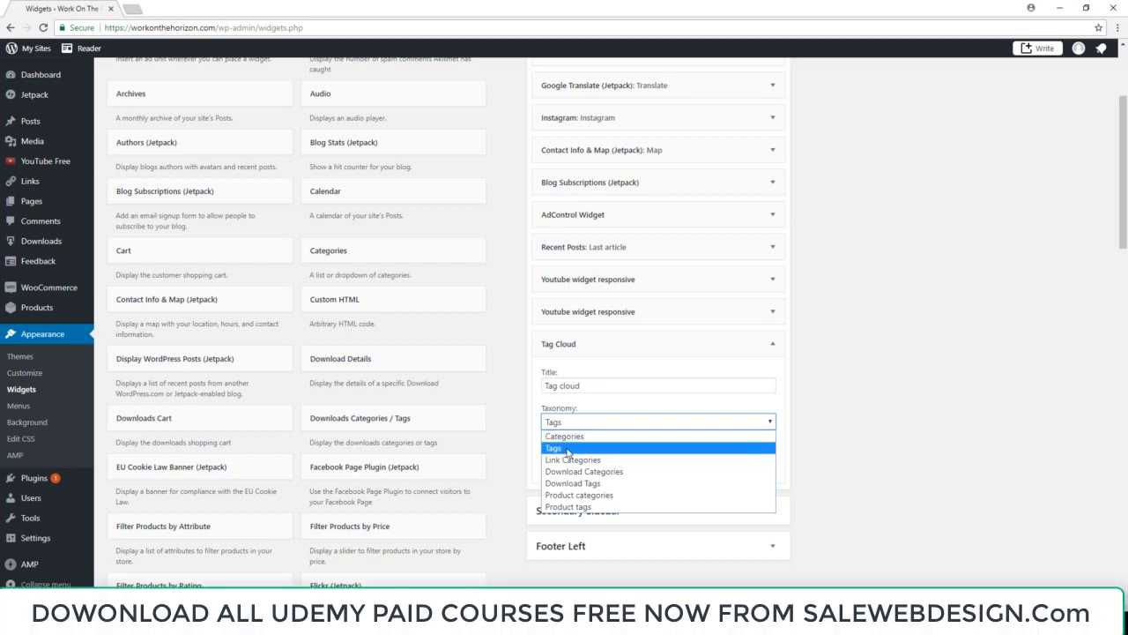
pyautogui.click(567, 449)
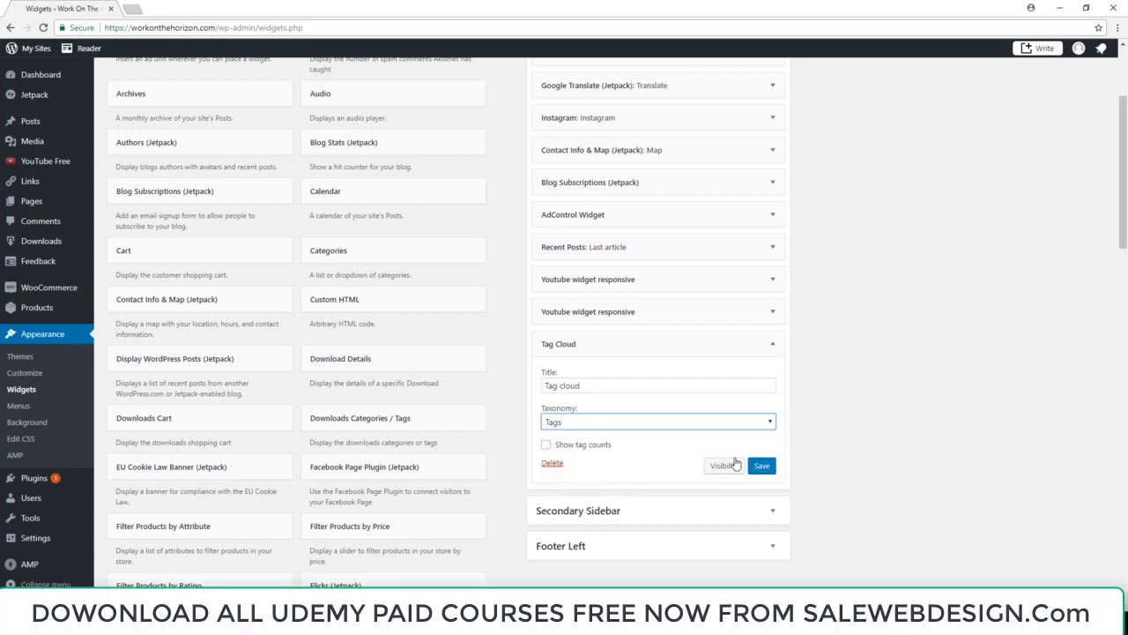
pyautogui.click(765, 468)
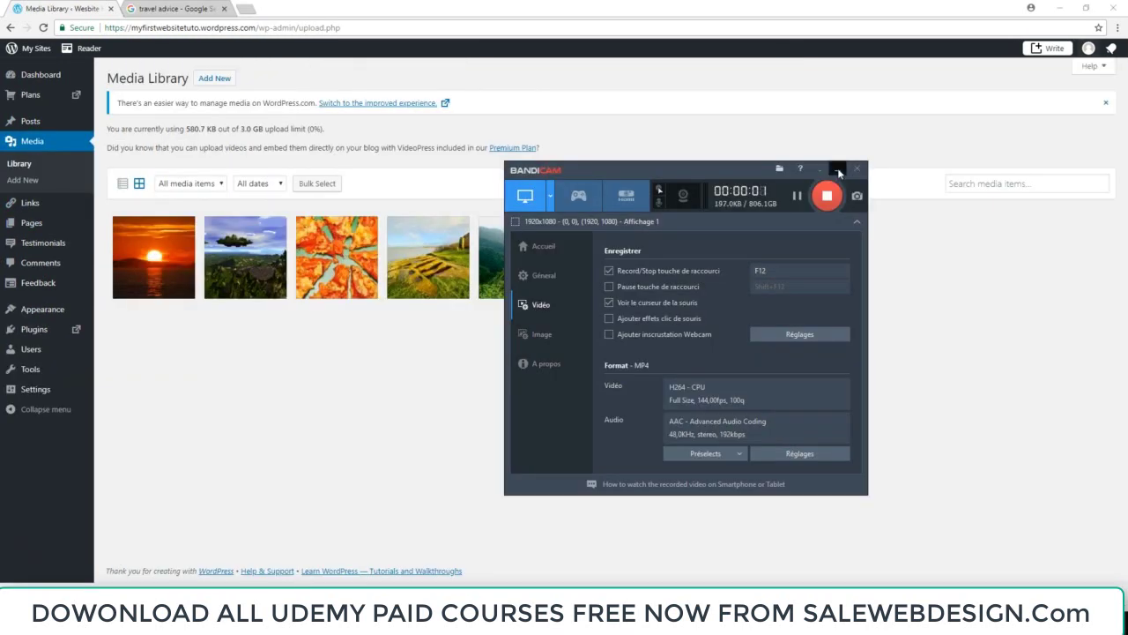
# Step: Minimize the Bandicam recorder window, open the list of all pages on the tutorial site and start a new page
pyautogui.click(838, 171)
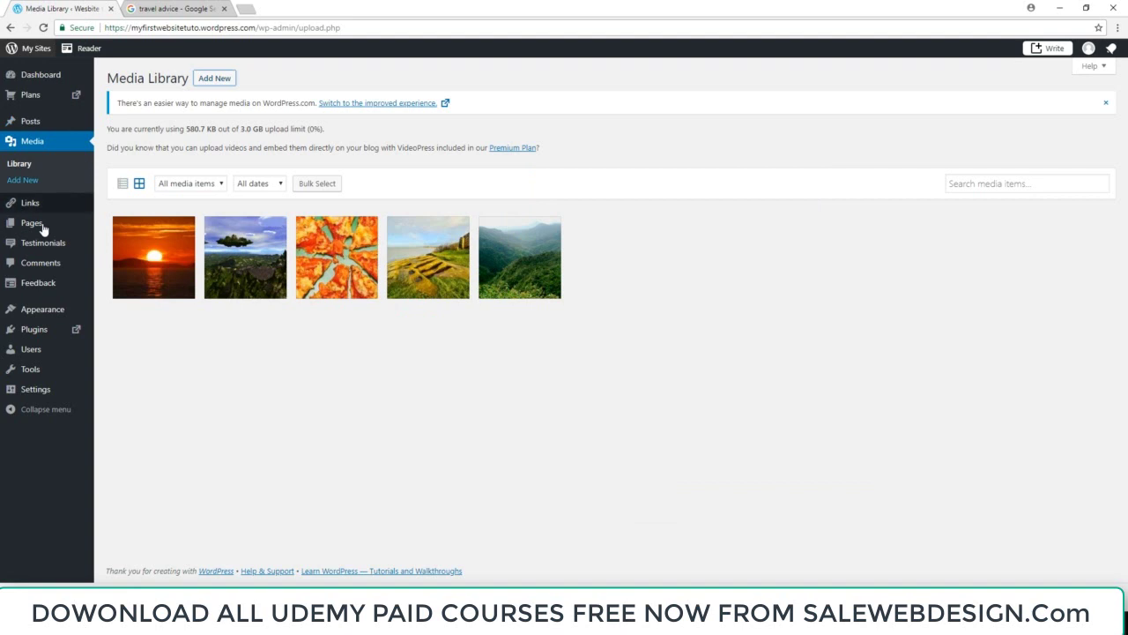
pyautogui.moveTo(35, 227)
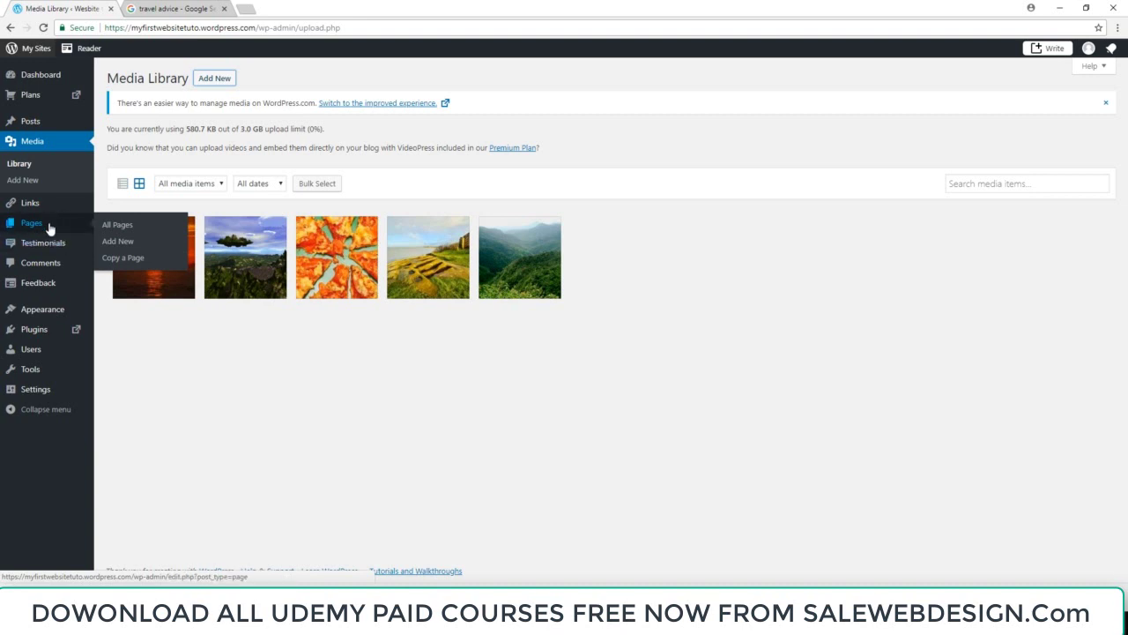
pyautogui.click(142, 229)
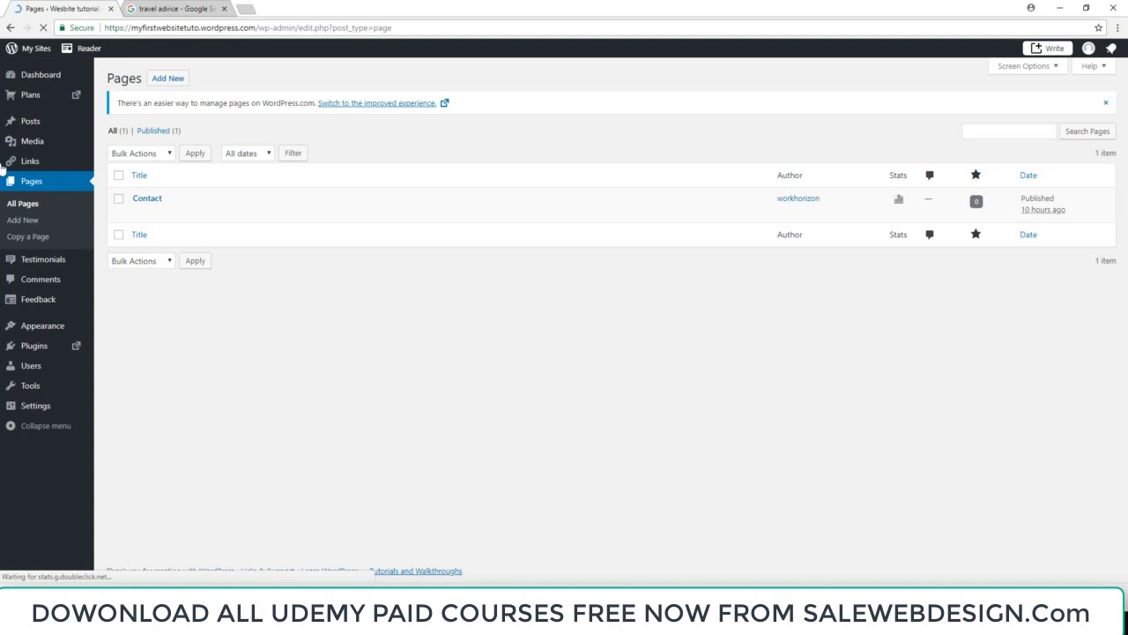
pyautogui.click(28, 223)
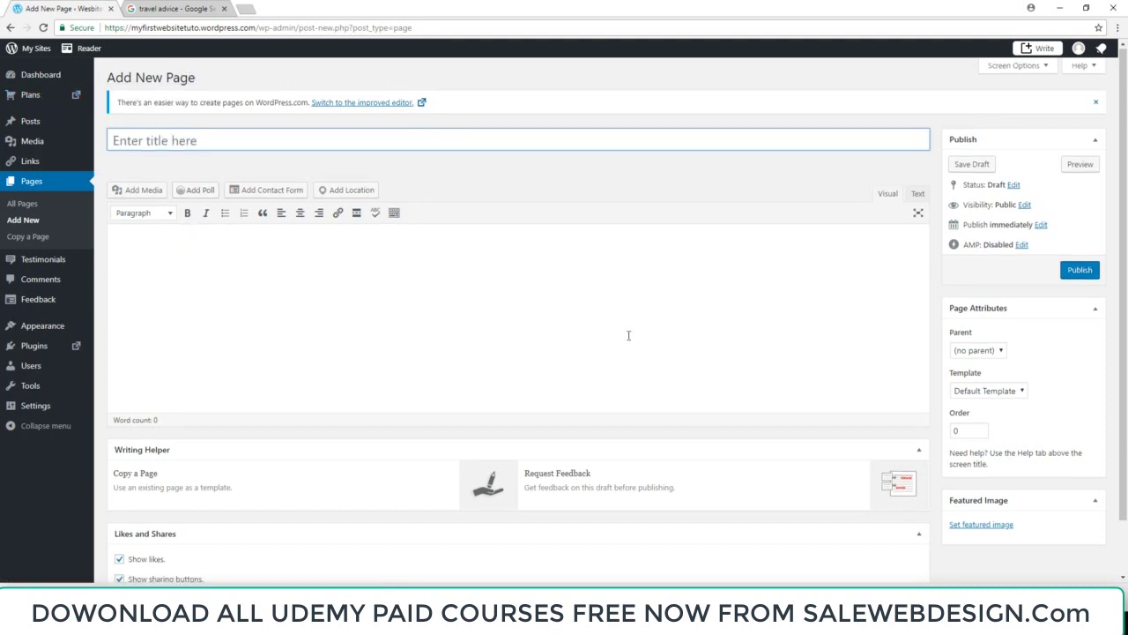
# Step: Look over the new page's editing options and give the page the title "Travel advice"
pyautogui.scroll(-1, 293, 305)
pyautogui.scroll(1, 1048, 331)
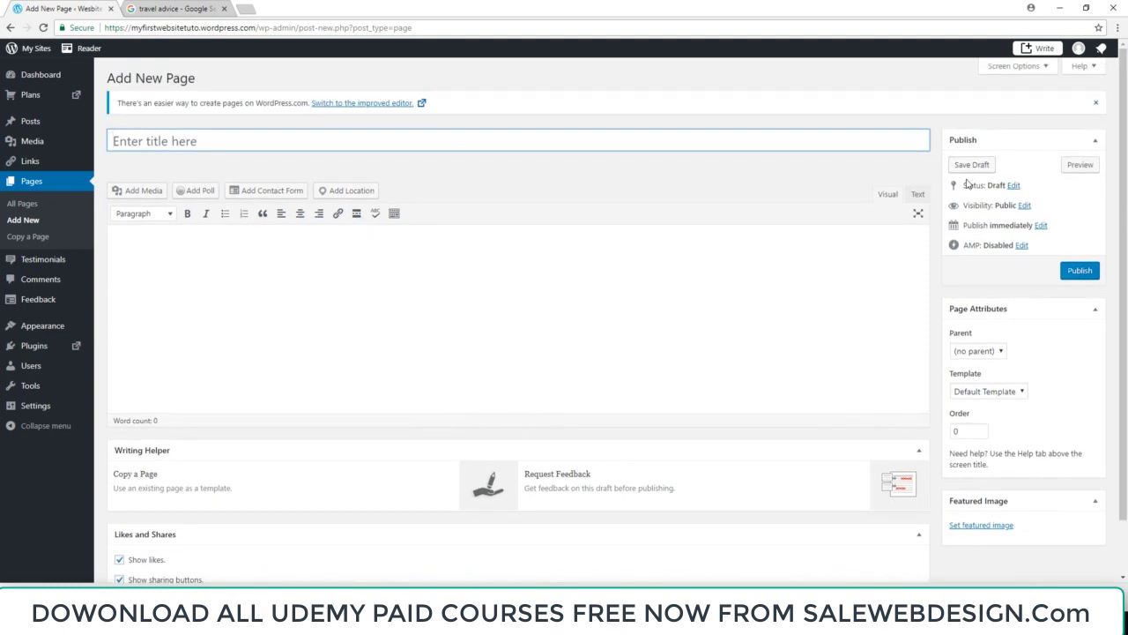
pyautogui.click(201, 252)
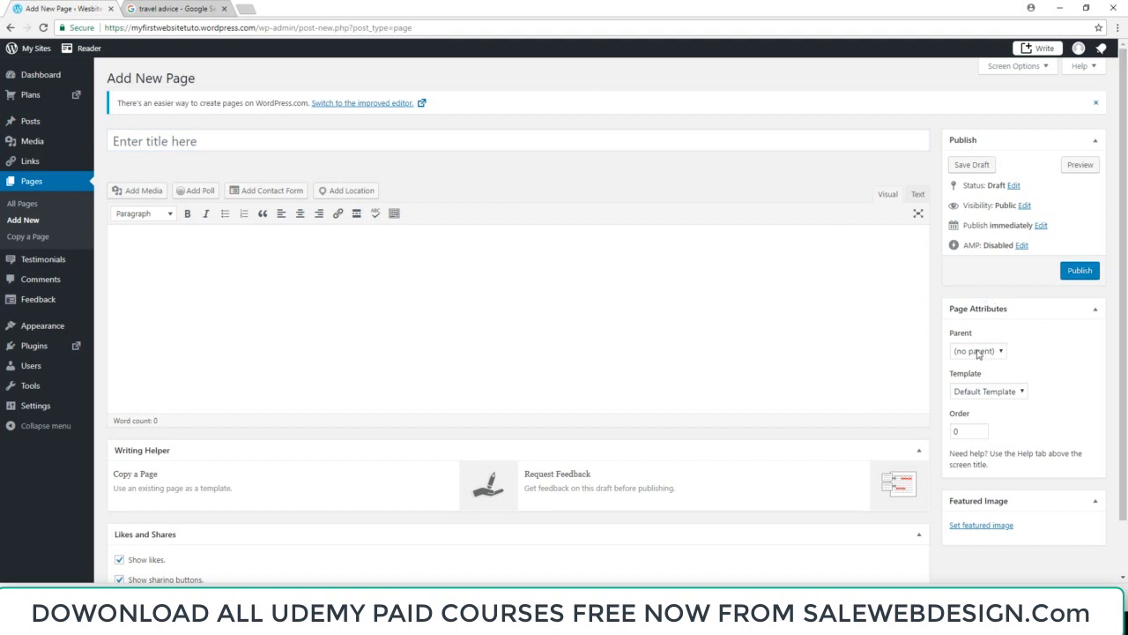
pyautogui.scroll(-1, 969, 378)
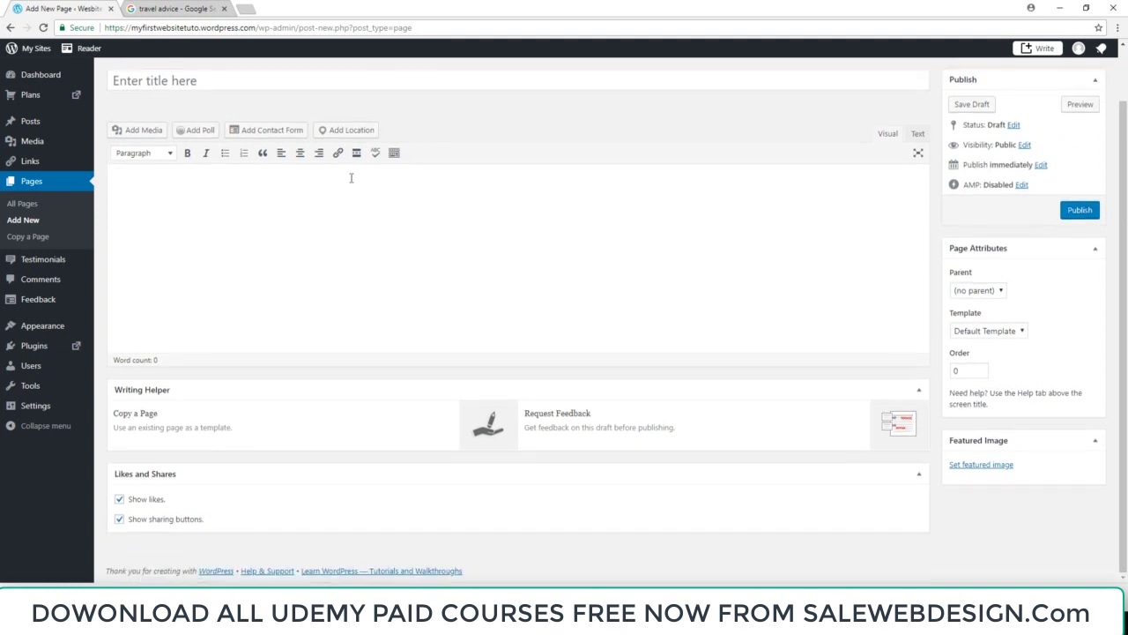
pyautogui.scroll(1, 343, 132)
pyautogui.click(153, 138)
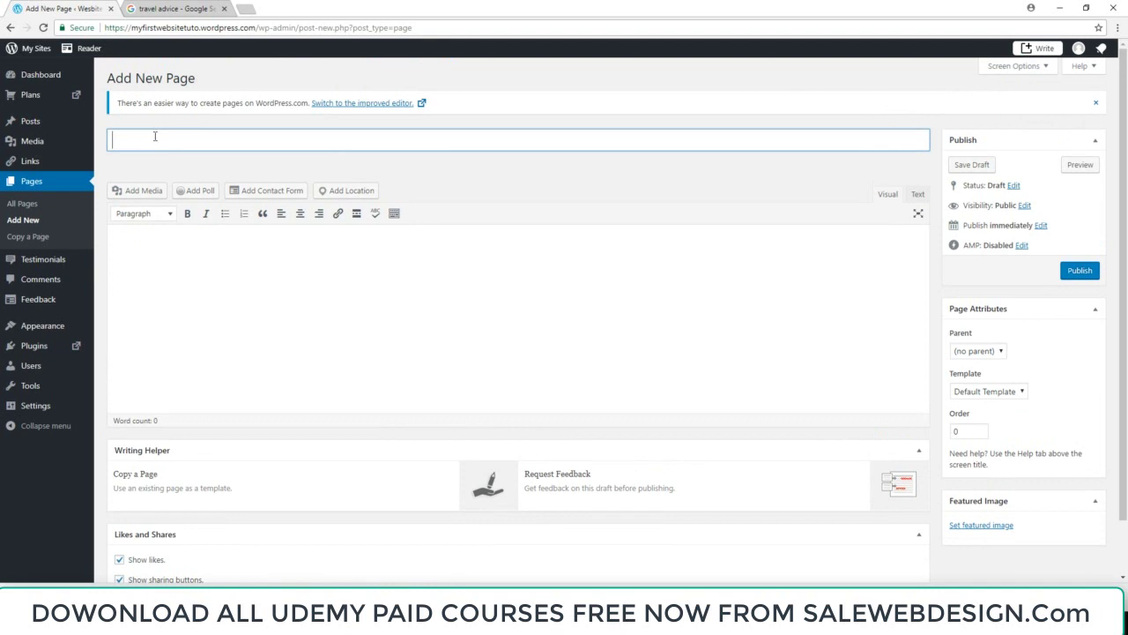
pyautogui.write('Travel advice')
pyautogui.click(174, 244)
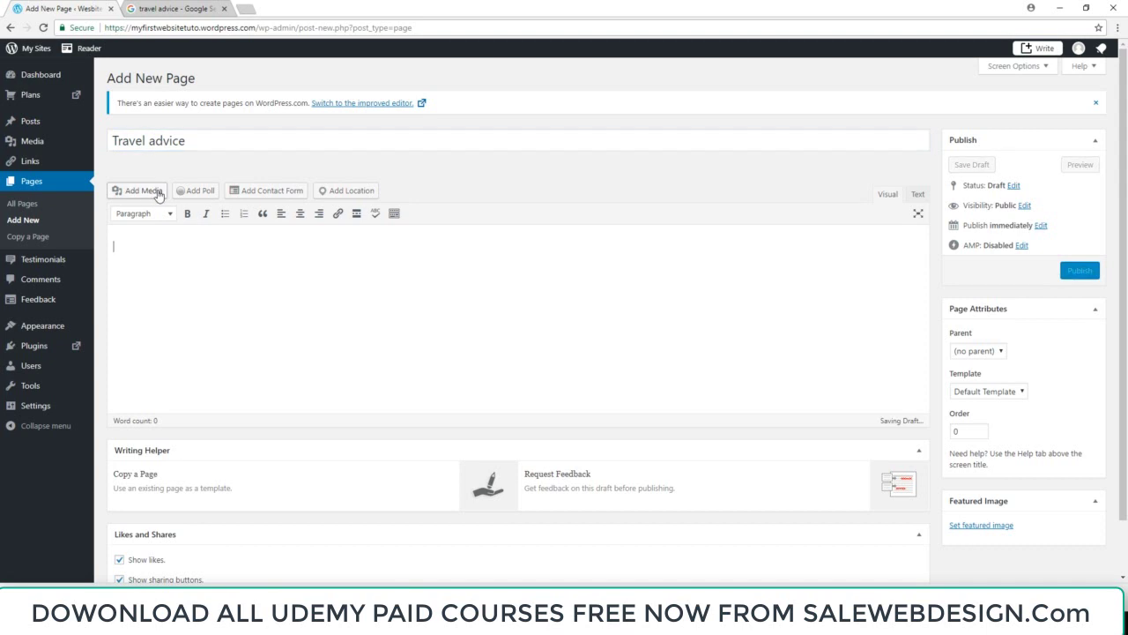
# Step: Upload the advice image from the desktop to the media library through the page's Add Media dialog
pyautogui.click(134, 192)
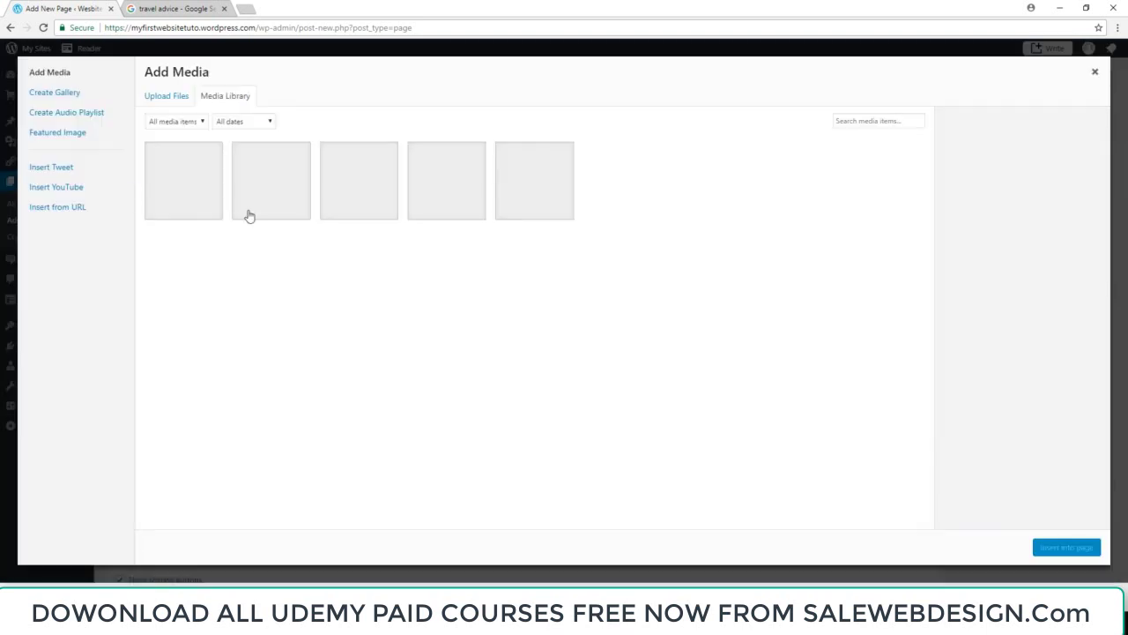
pyautogui.click(171, 98)
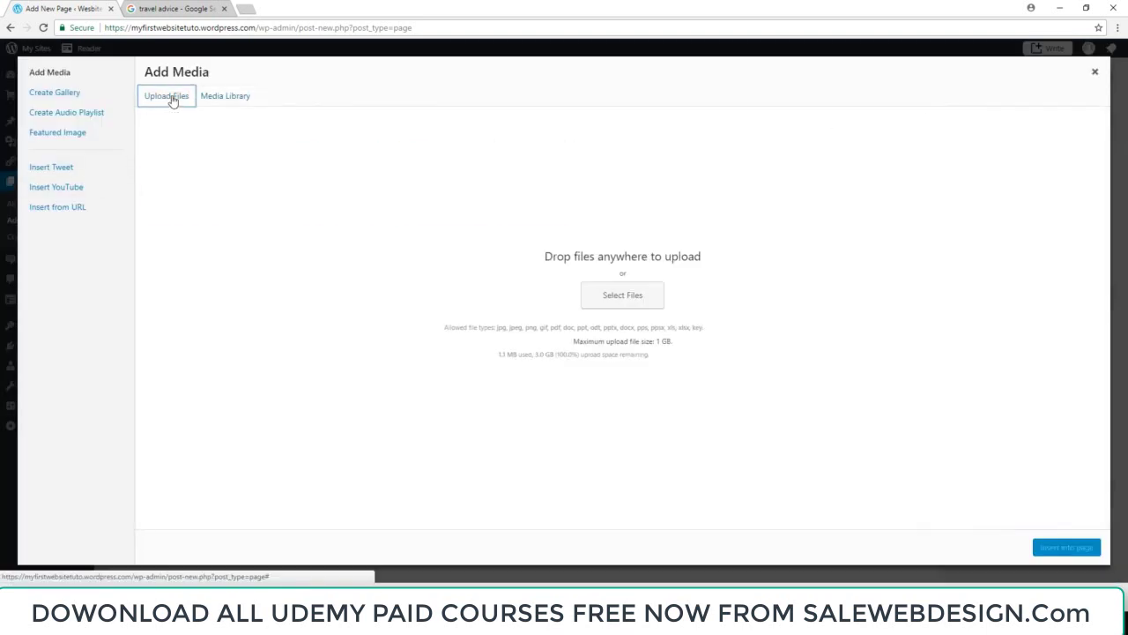
pyautogui.click(654, 291)
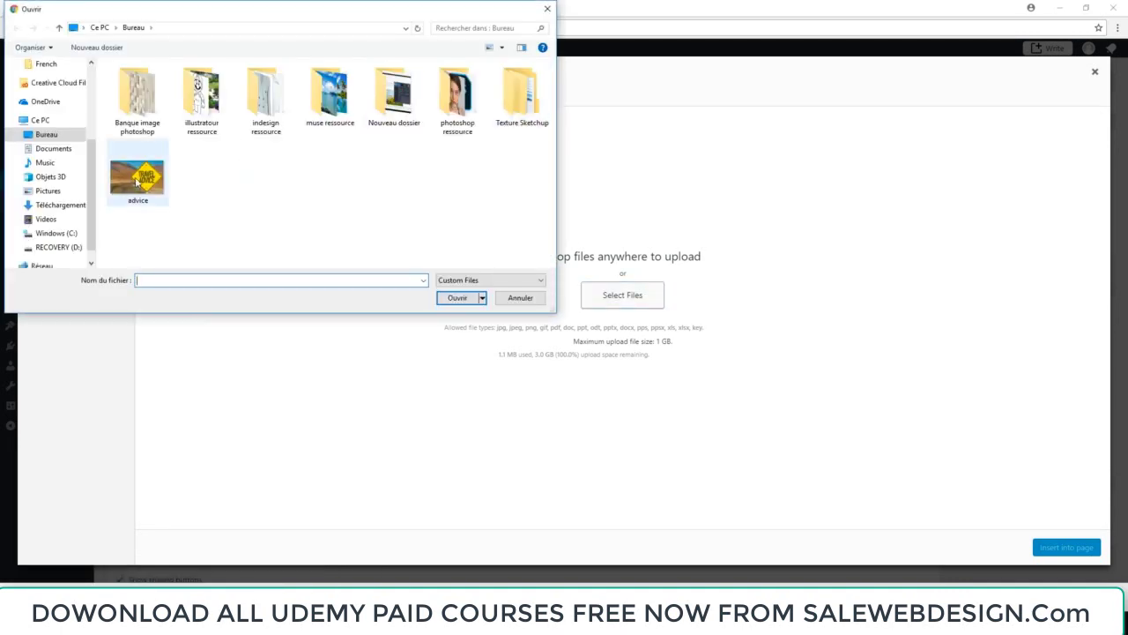
pyautogui.doubleClick(136, 180)
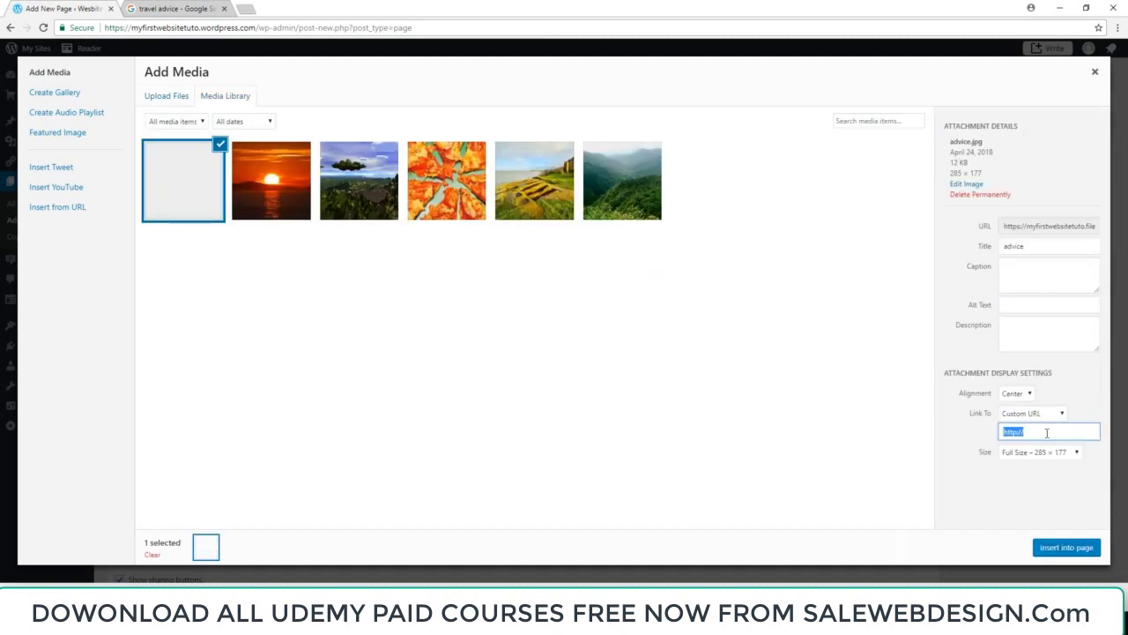
# Step: Clear the title of the uploaded advice image and insert the image into the page
pyautogui.click(1046, 432)
pyautogui.moveTo(1047, 432); pyautogui.dragTo(999, 431)
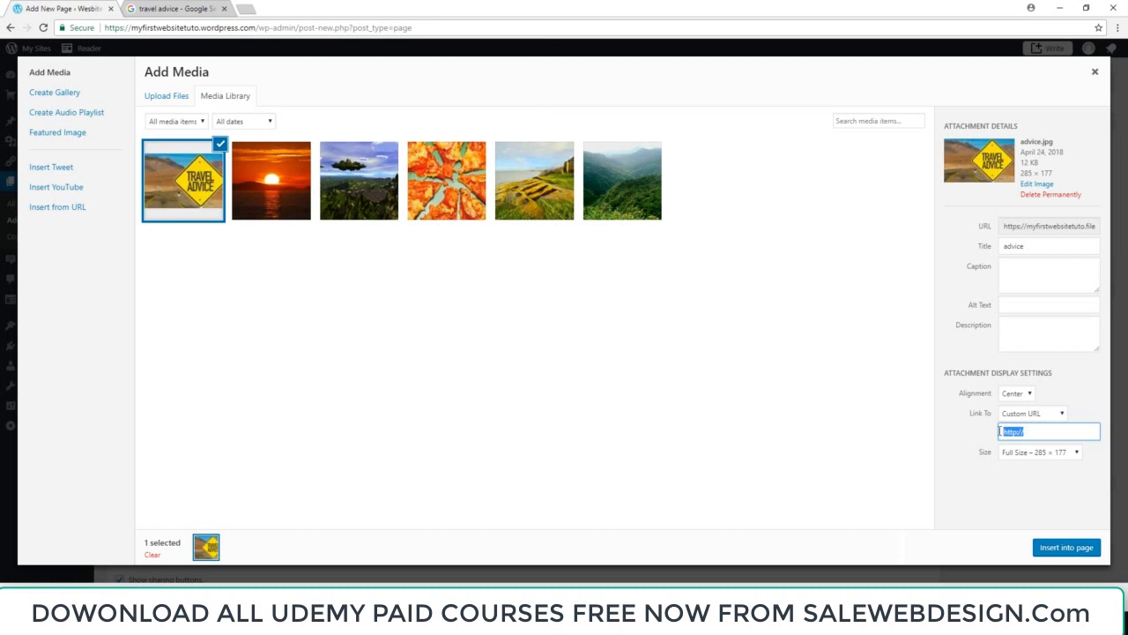
pyautogui.moveTo(1065, 246); pyautogui.dragTo(969, 245)
pyautogui.press('BackSpace')
pyautogui.click(1069, 547)
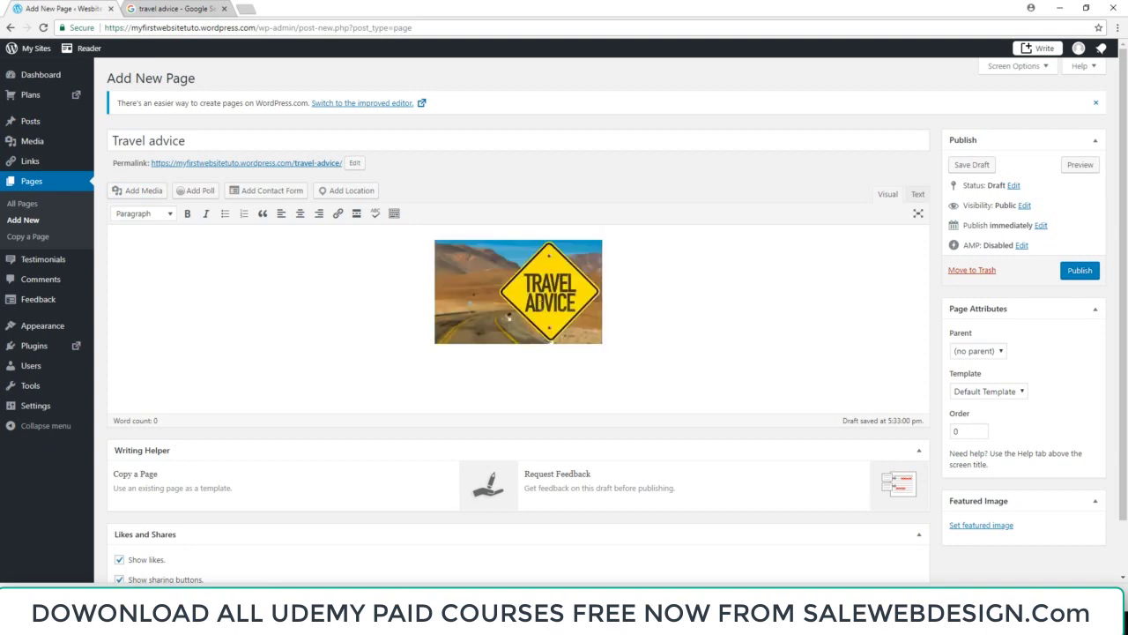
# Step: Enlarge the inserted travel advice image in the page body, keeping its proportions
pyautogui.click(536, 315)
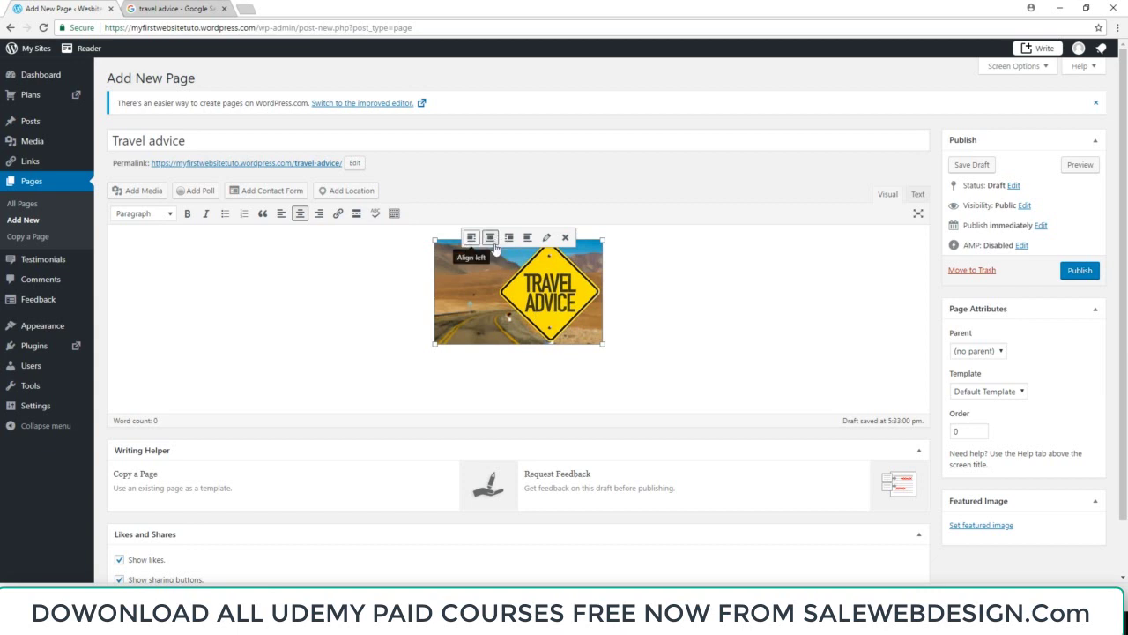
pyautogui.moveTo(434, 346); pyautogui.dragTo(320, 403)
pyautogui.click(673, 406)
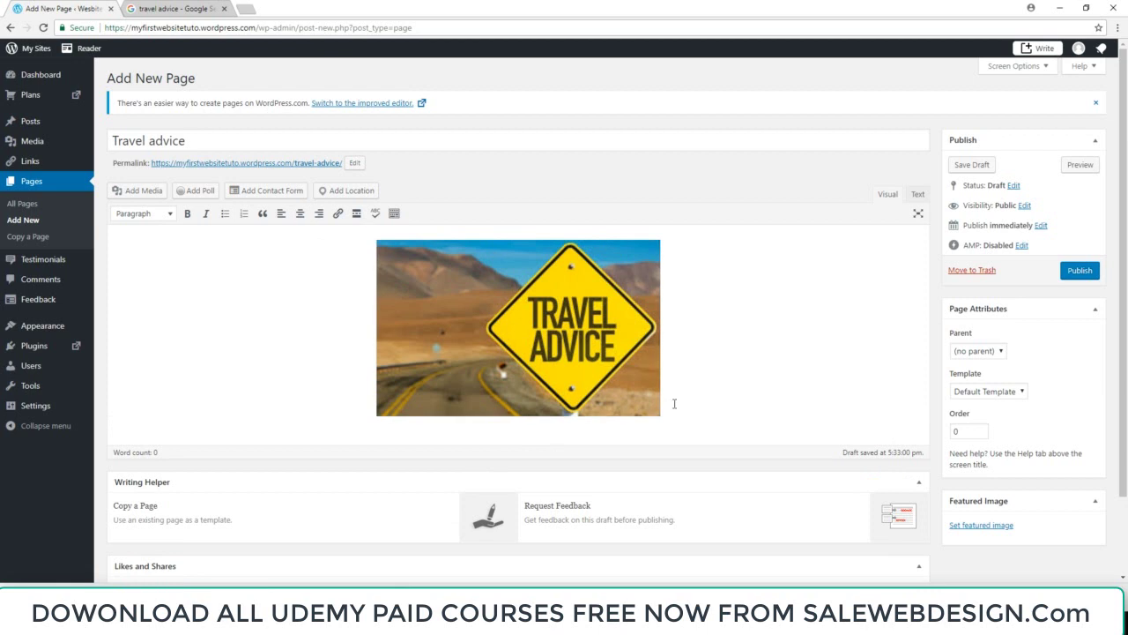
# Step: Write "This is a page about everything that you need for your travel." on a new line below the image
pyautogui.press('Return')
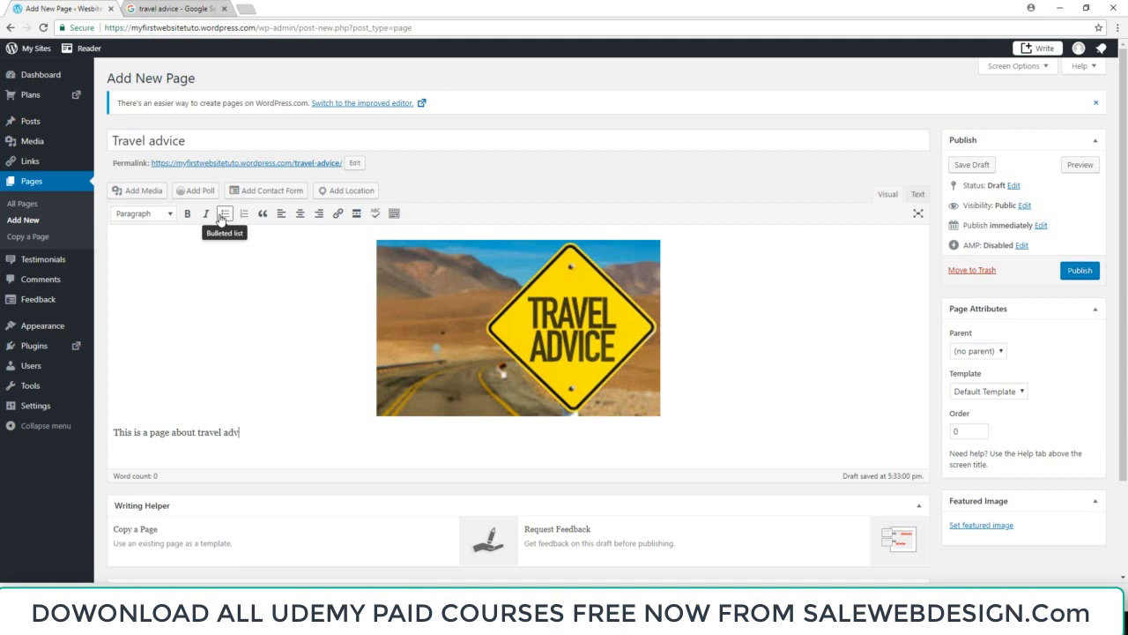
pyautogui.press('BackSpace')
pyautogui.press('BackSpace')
pyautogui.press('BackSpace')
pyautogui.press('BackSpace')
pyautogui.press('BackSpace')
pyautogui.press('BackSpace')
pyautogui.press('BackSpace')
pyautogui.press('BackSpace')
pyautogui.write('that you need for')
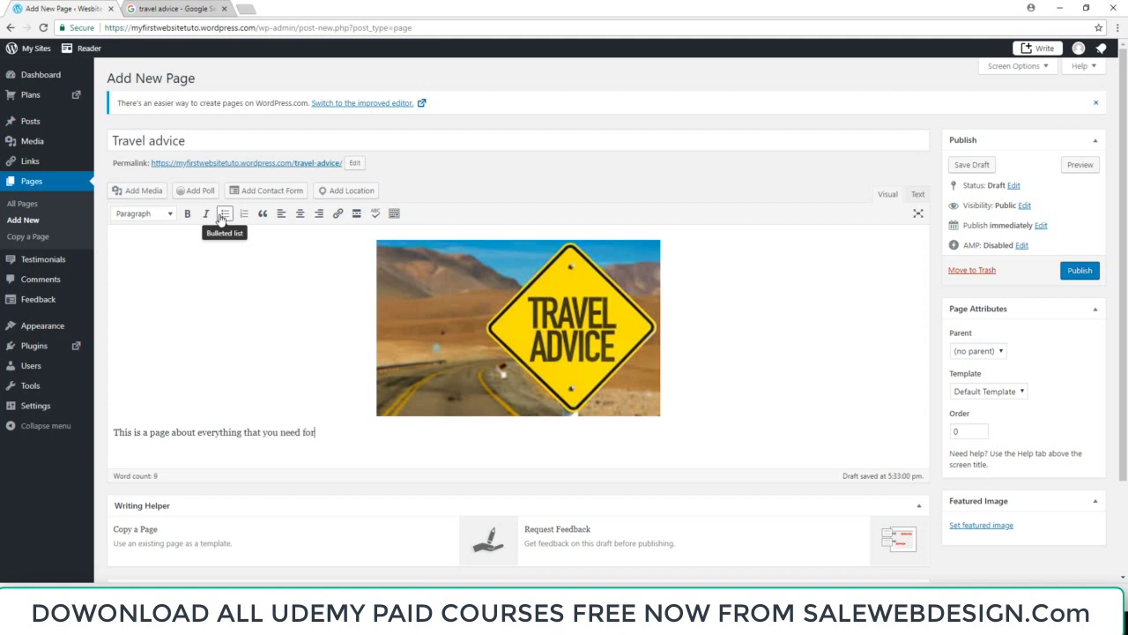
pyautogui.write('avel.')
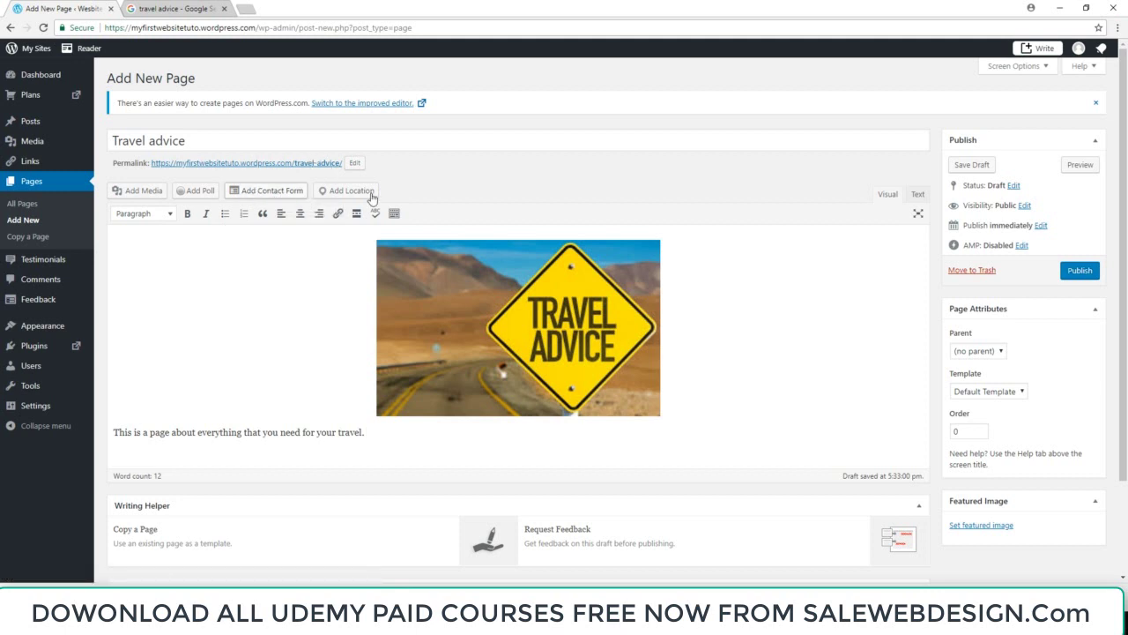
# Step: Format the sentence below the image as Heading 2 and centre it
pyautogui.scroll(-2, 441, 176)
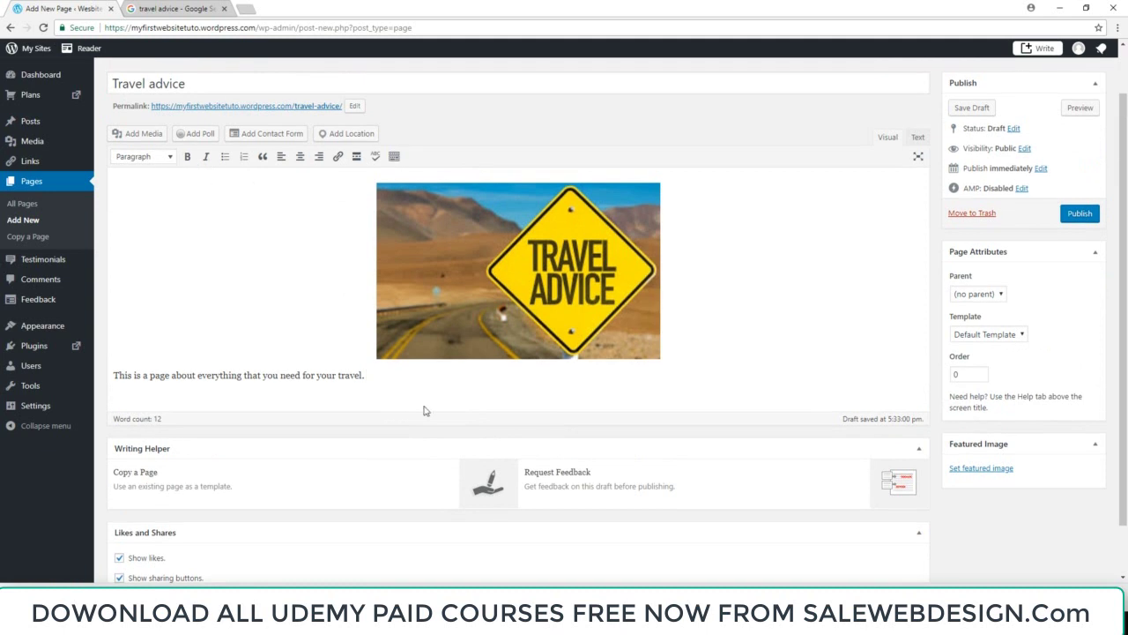
pyautogui.moveTo(369, 375); pyautogui.dragTo(110, 371)
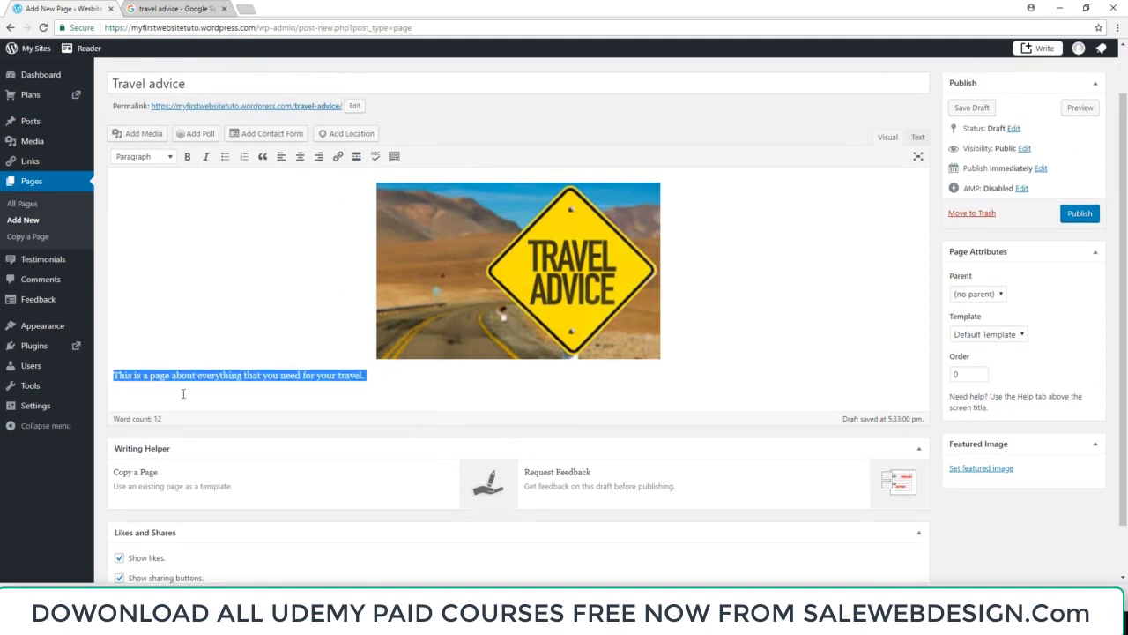
pyautogui.click(164, 158)
pyautogui.click(168, 231)
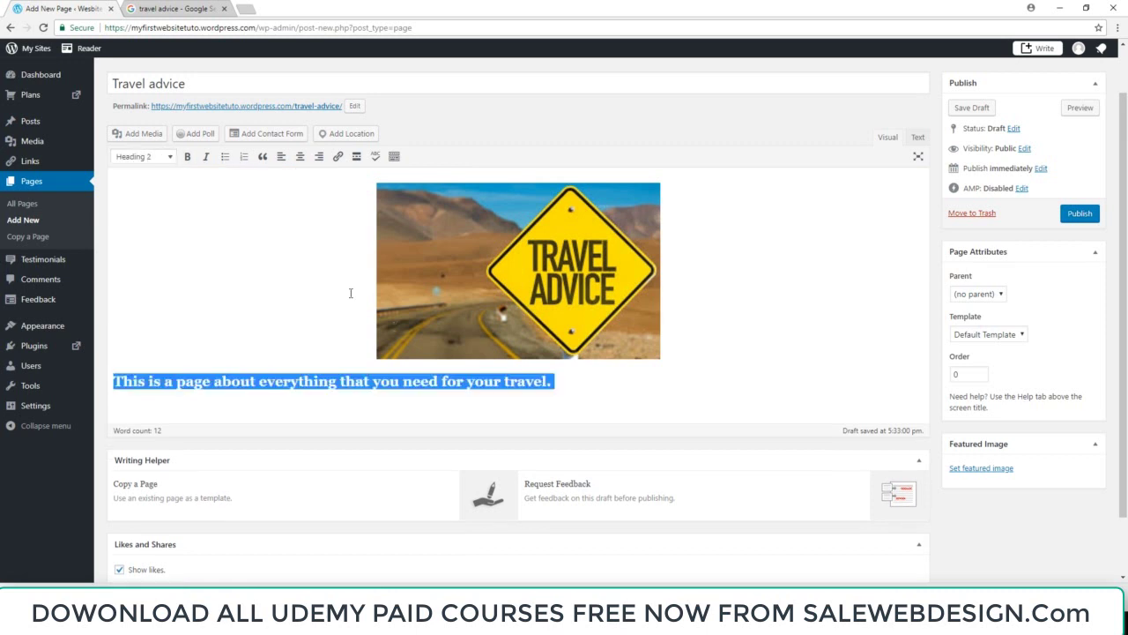
pyautogui.click(299, 158)
pyautogui.click(313, 371)
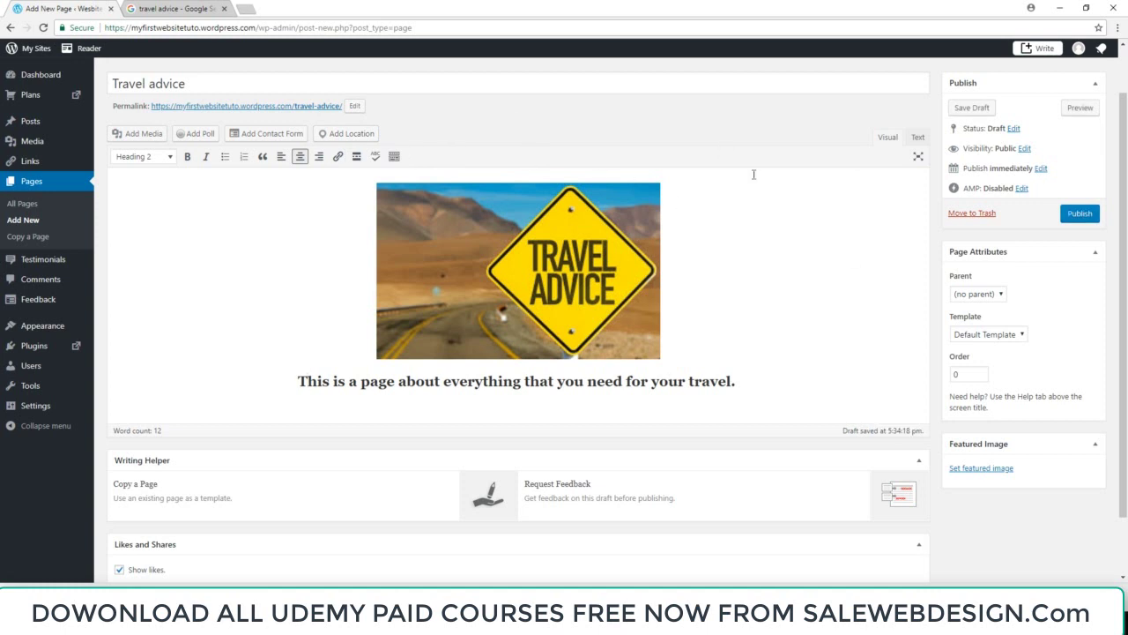
# Step: Set the Travel advice page's parent to (no parent)
pyautogui.click(976, 297)
pyautogui.click(978, 307)
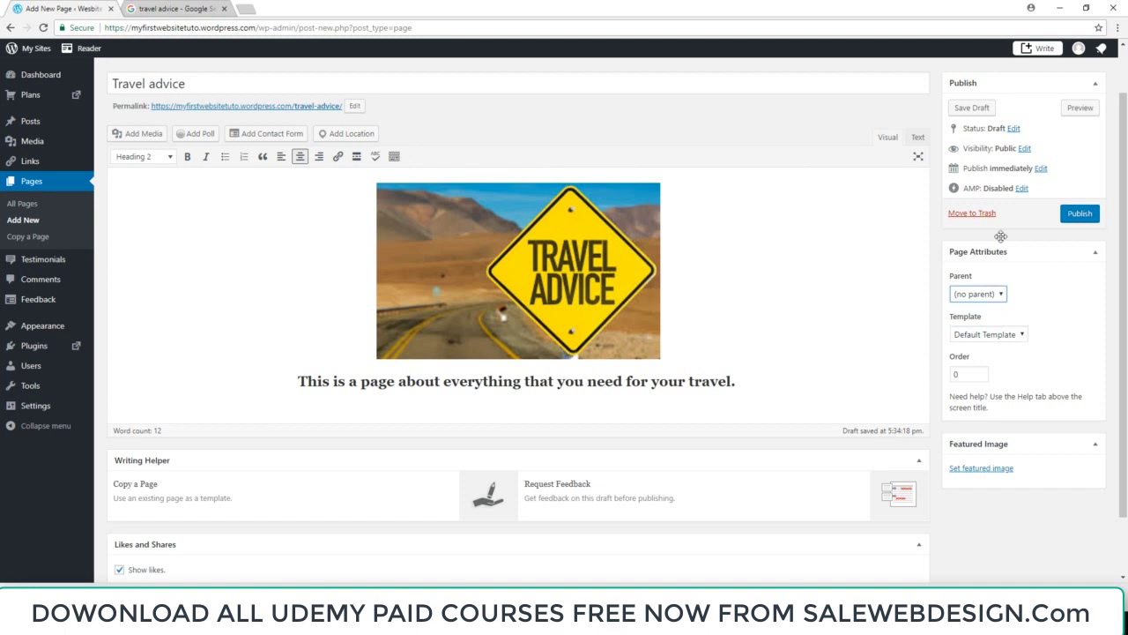
# Step: Check the parent options for the Travel advice page and publish the page
pyautogui.click(986, 297)
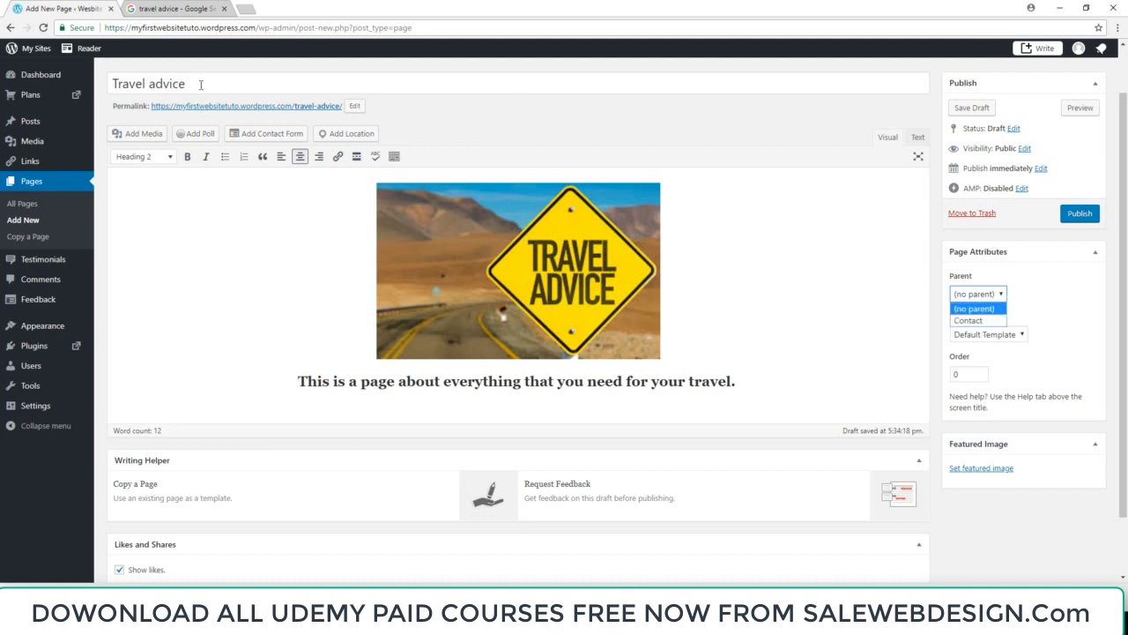
pyautogui.click(787, 284)
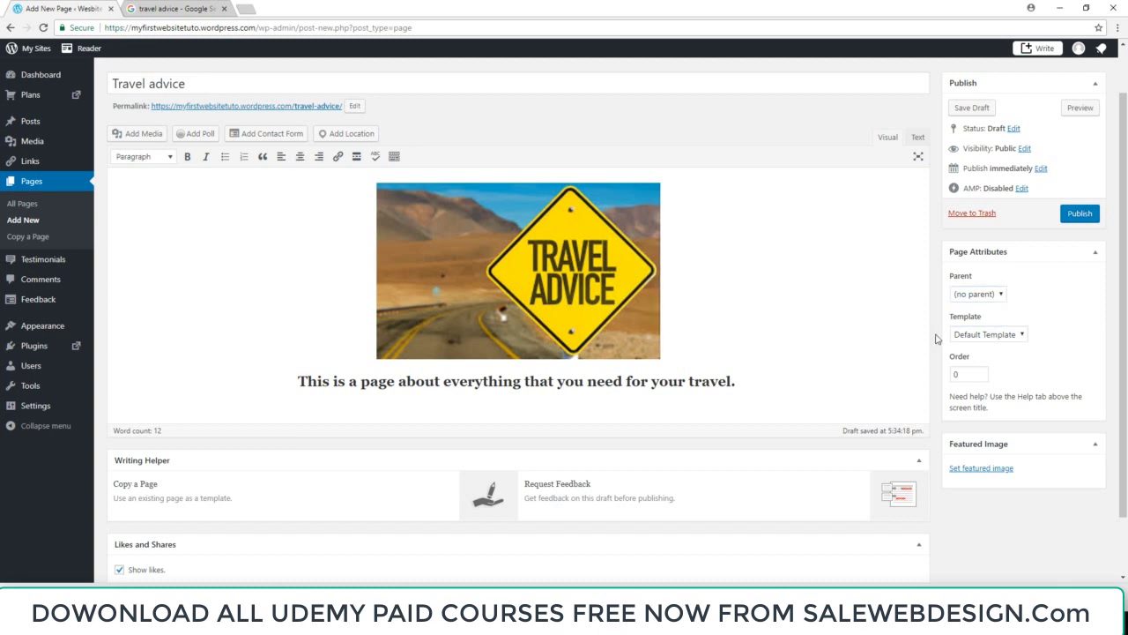
pyautogui.scroll(-1, 974, 344)
pyautogui.scroll(2, 976, 305)
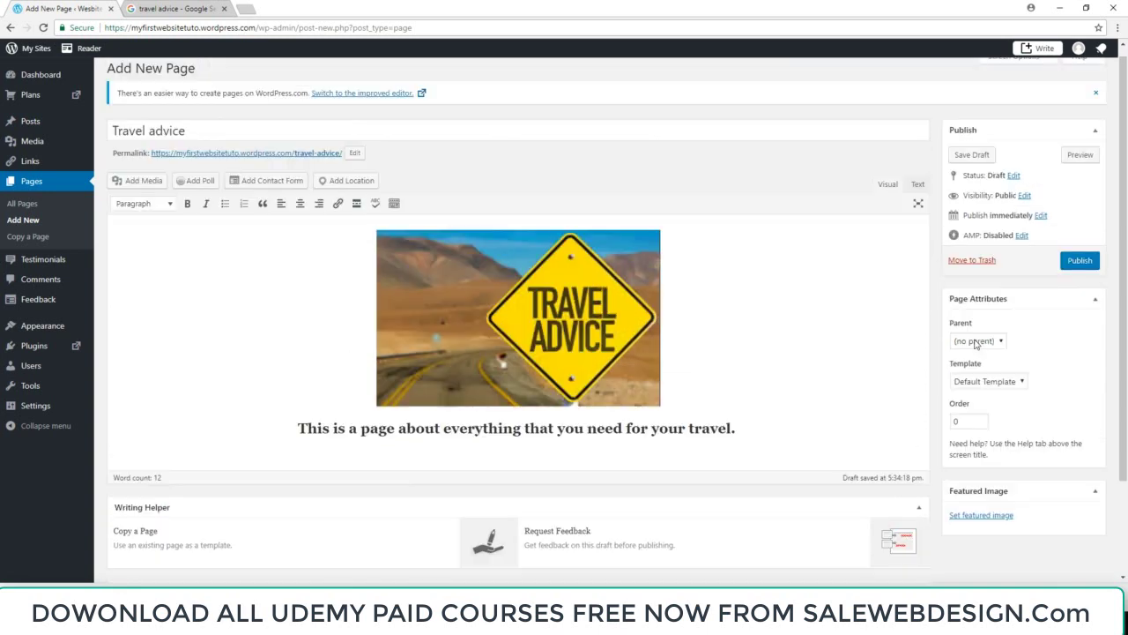
pyautogui.scroll(-3, 617, 318)
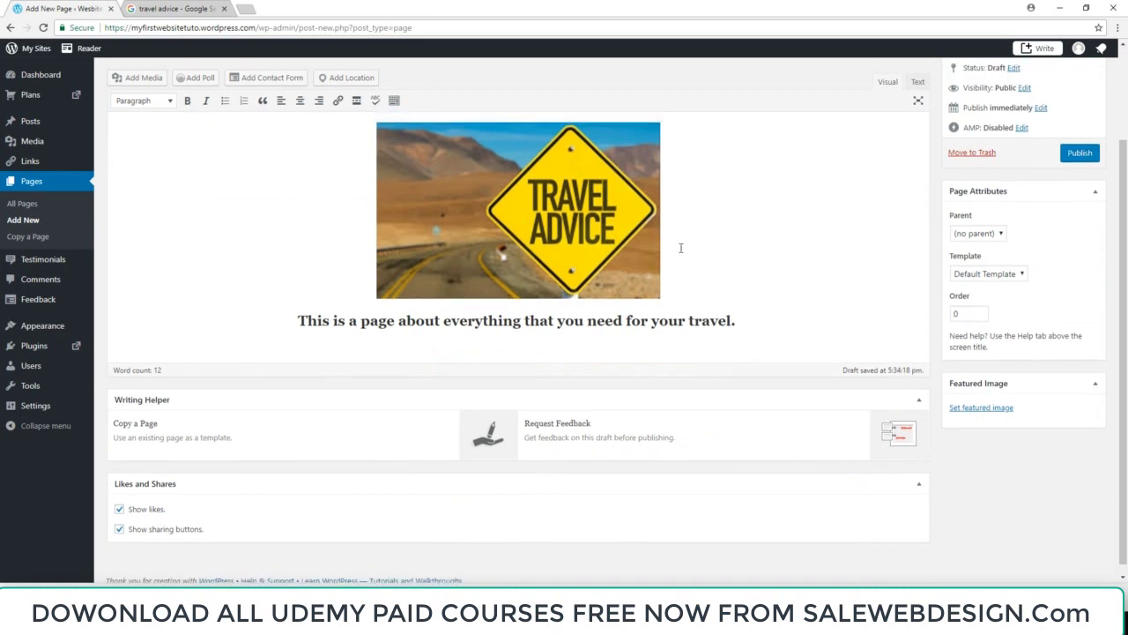
pyautogui.scroll(3, 679, 246)
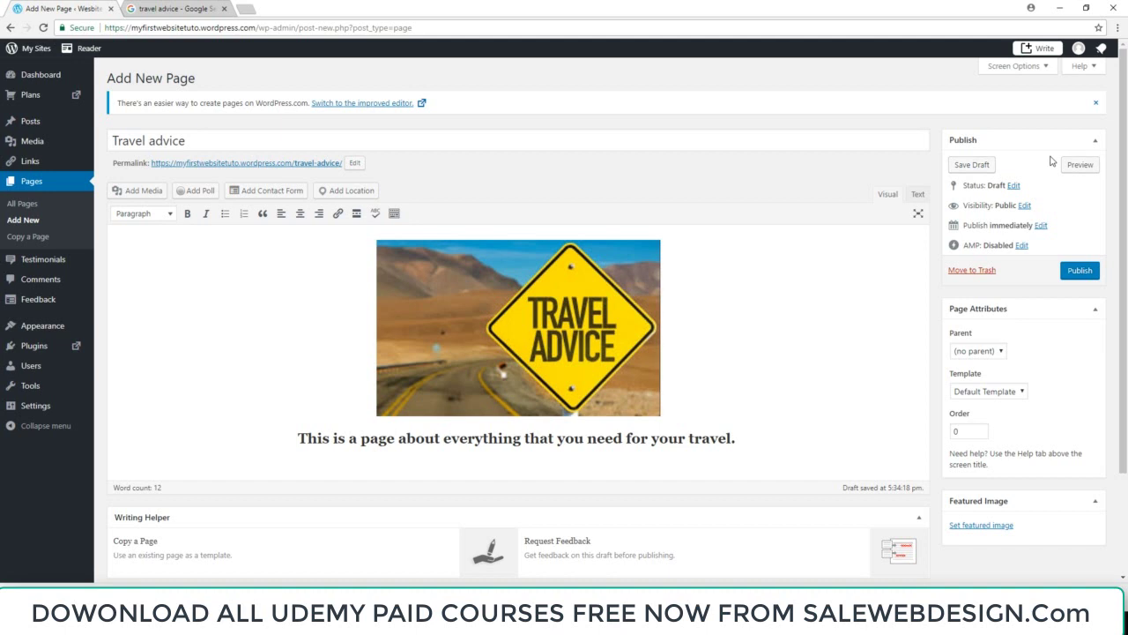
pyautogui.click(1077, 277)
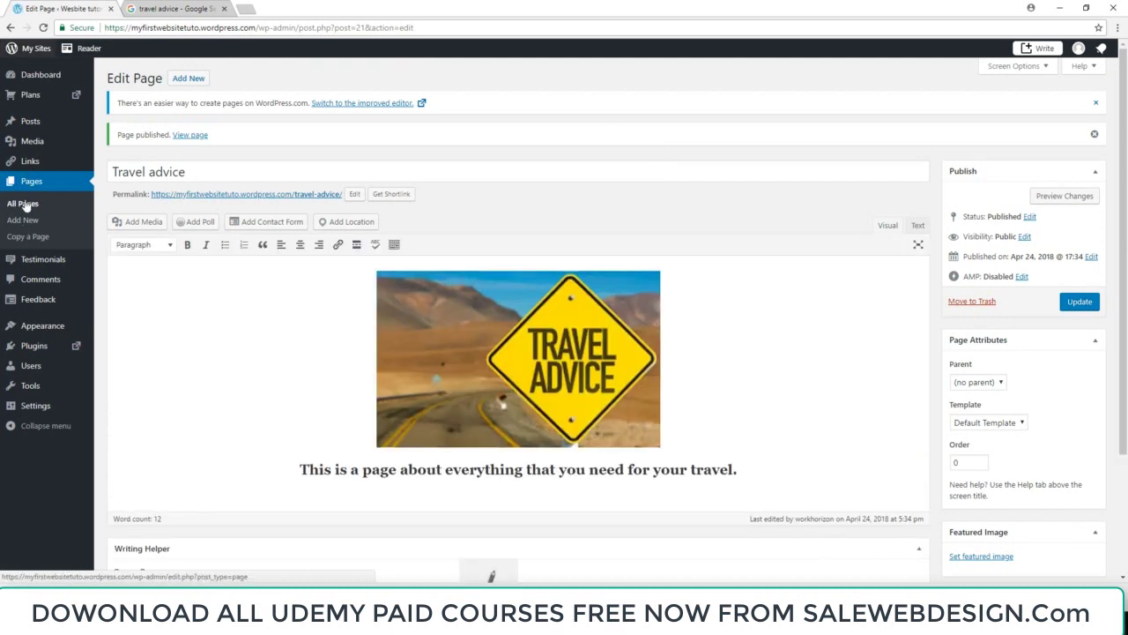
# Step: Open the list of all pages and bring up Quick Edit for the Travel advice page
pyautogui.click(36, 208)
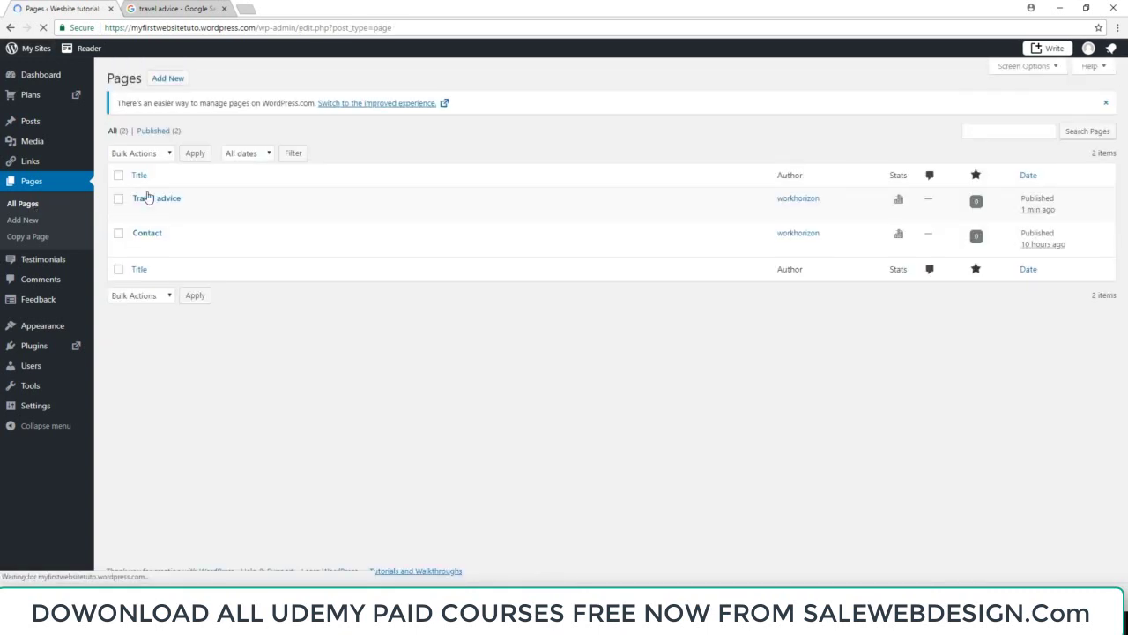
pyautogui.moveTo(163, 229)
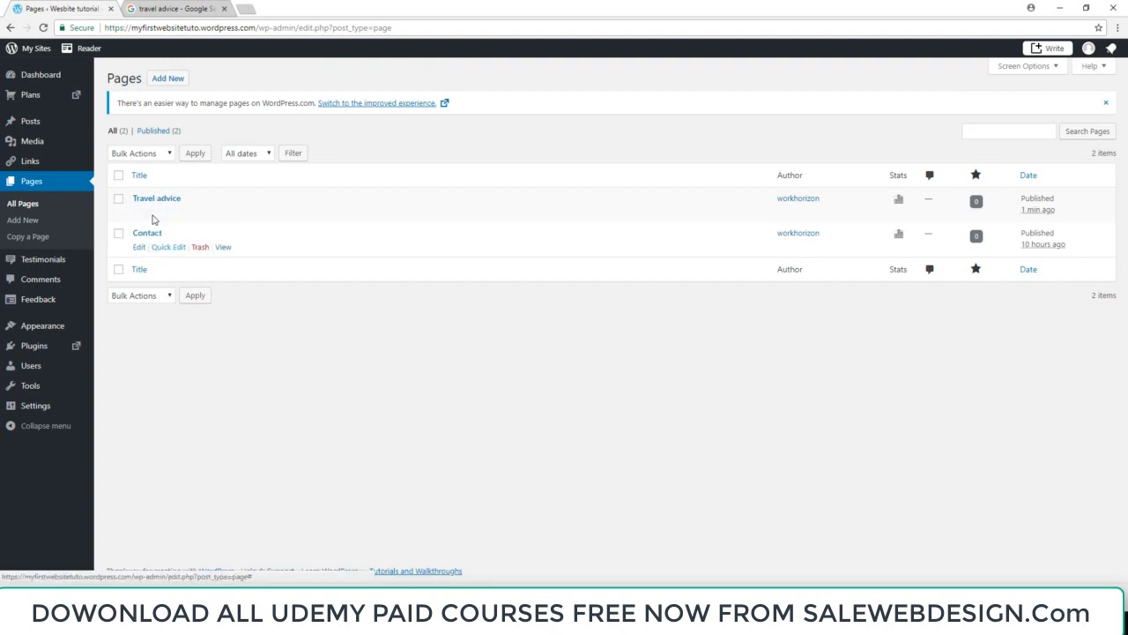
pyautogui.moveTo(159, 203)
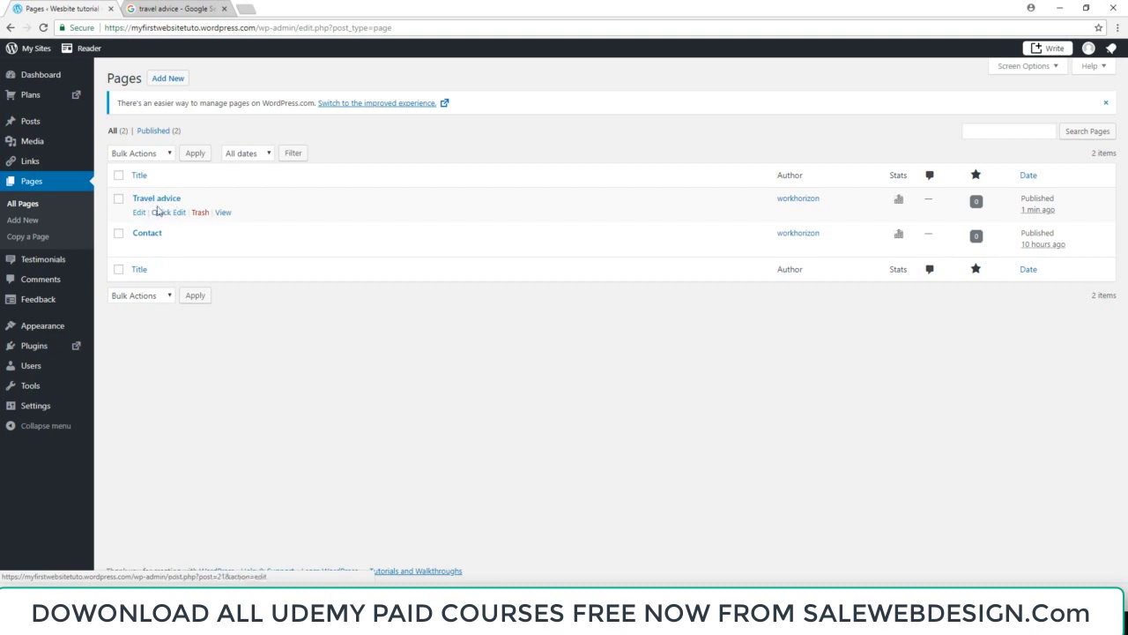
pyautogui.click(165, 213)
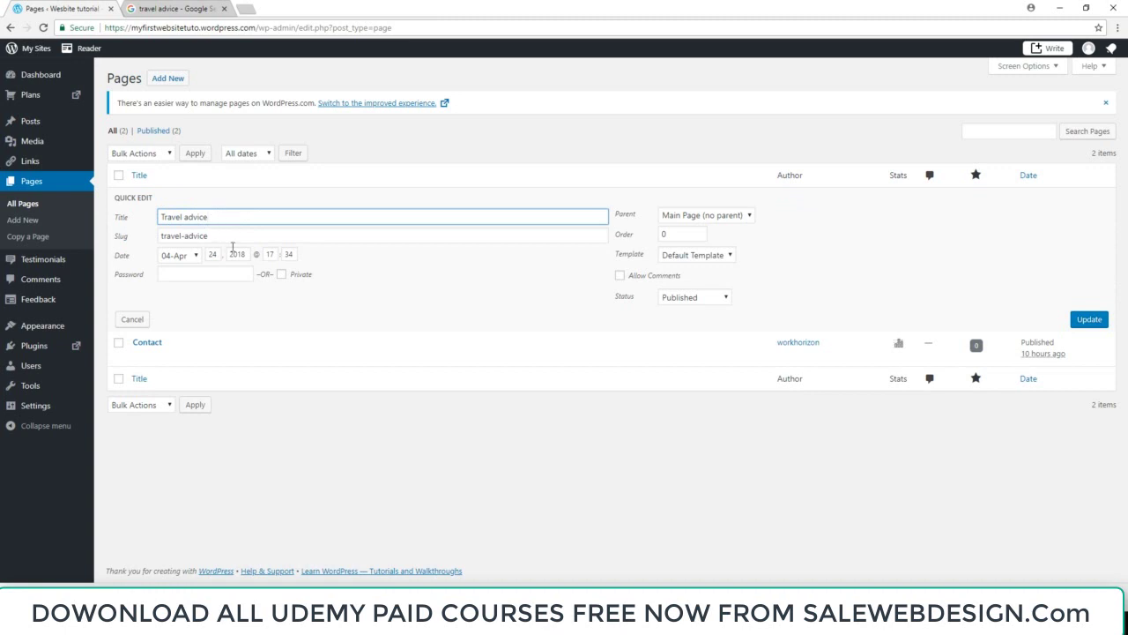
# Step: Review the publication month options, update the Travel advice page from Quick Edit, and open it for full editing
pyautogui.click(195, 258)
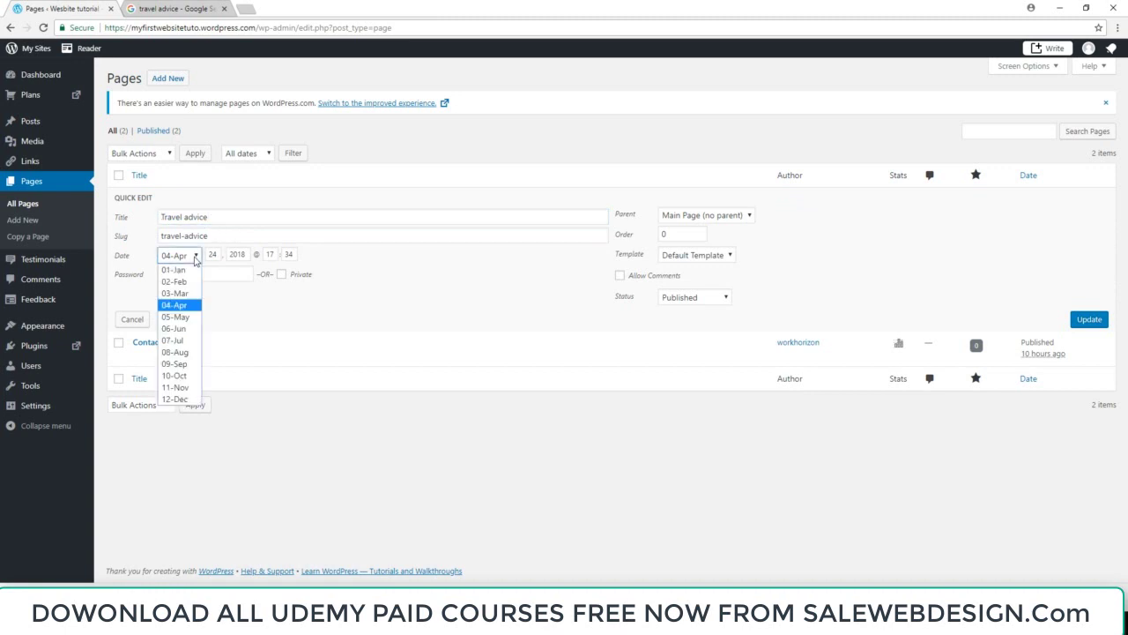
pyautogui.click(194, 258)
pyautogui.click(195, 258)
pyautogui.click(196, 257)
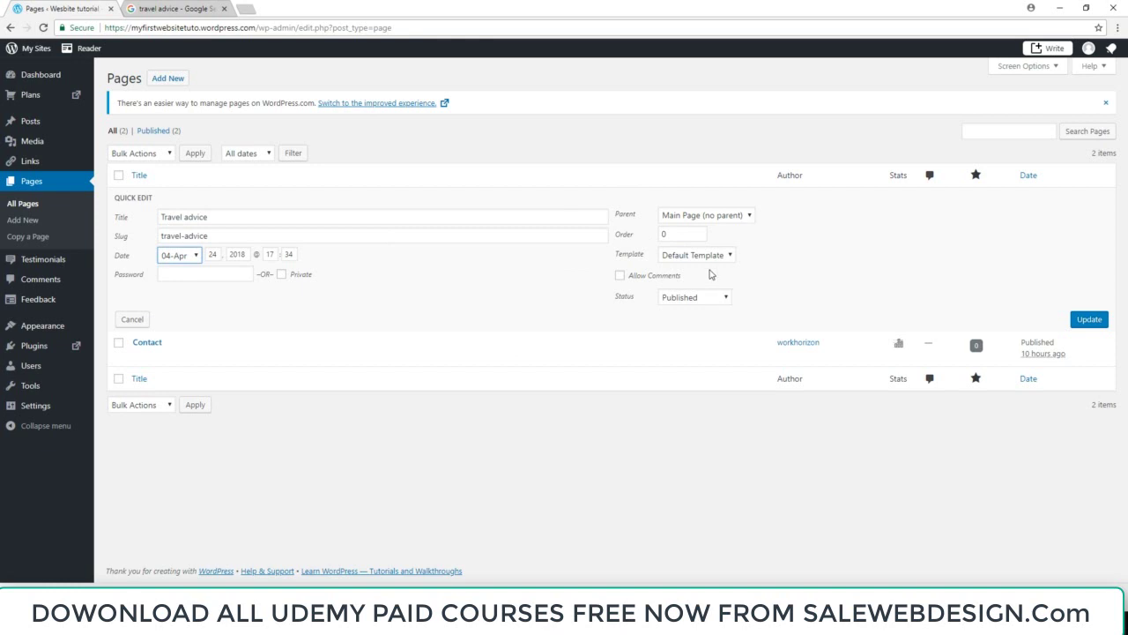
pyautogui.click(1081, 326)
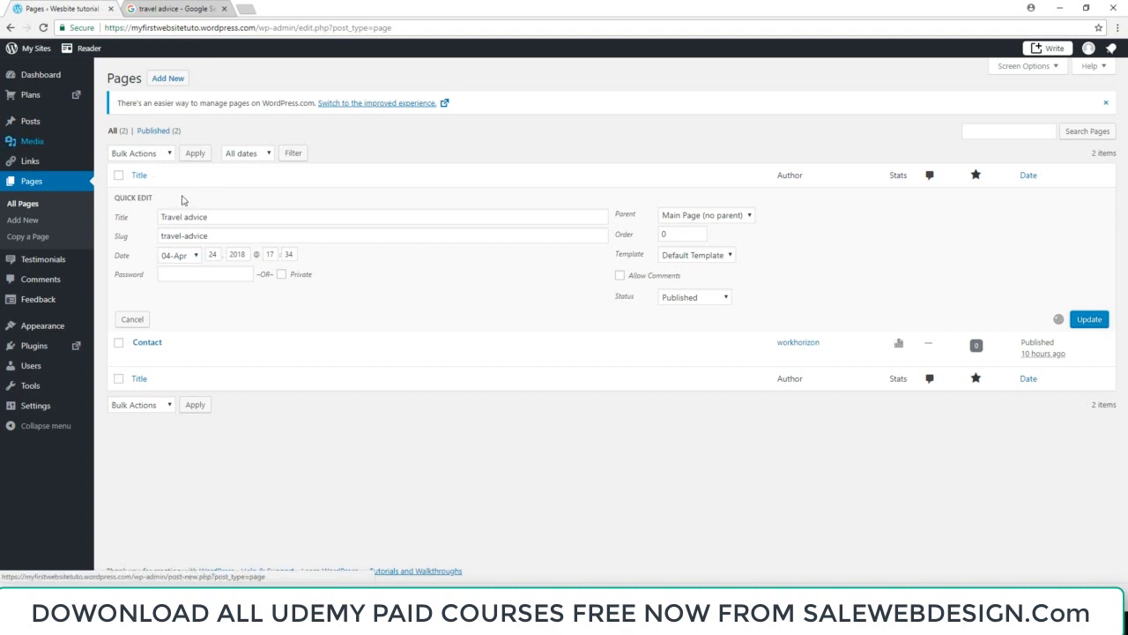
pyautogui.click(138, 214)
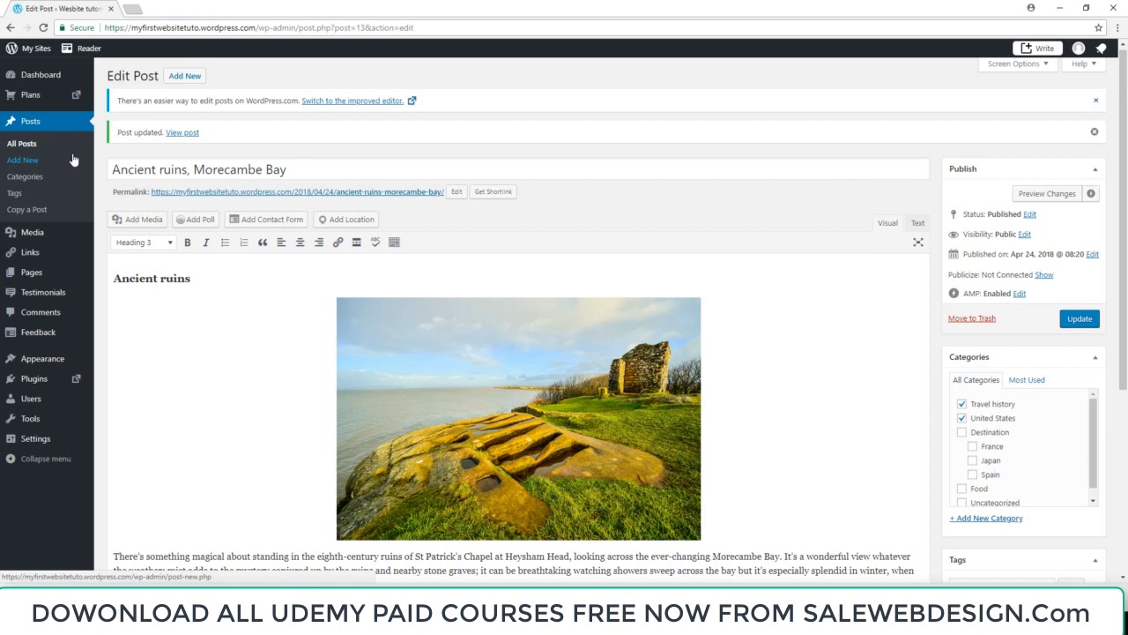
# Step: Open the Media Library and examine its media type and date filter options
pyautogui.moveTo(38, 251)
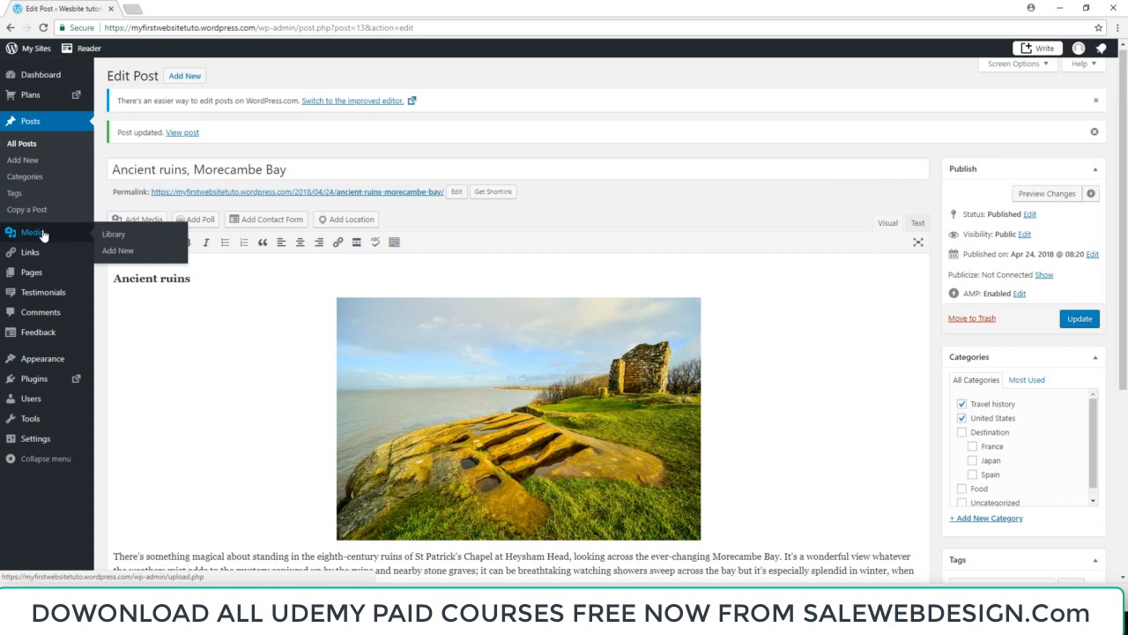
pyautogui.click(113, 236)
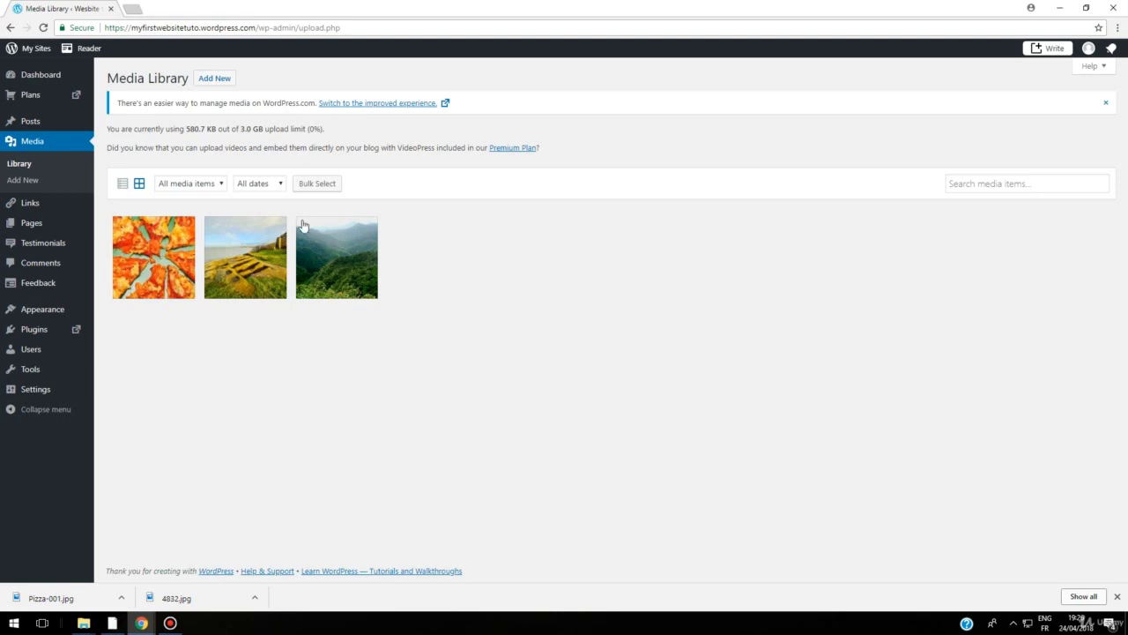
pyautogui.click(198, 187)
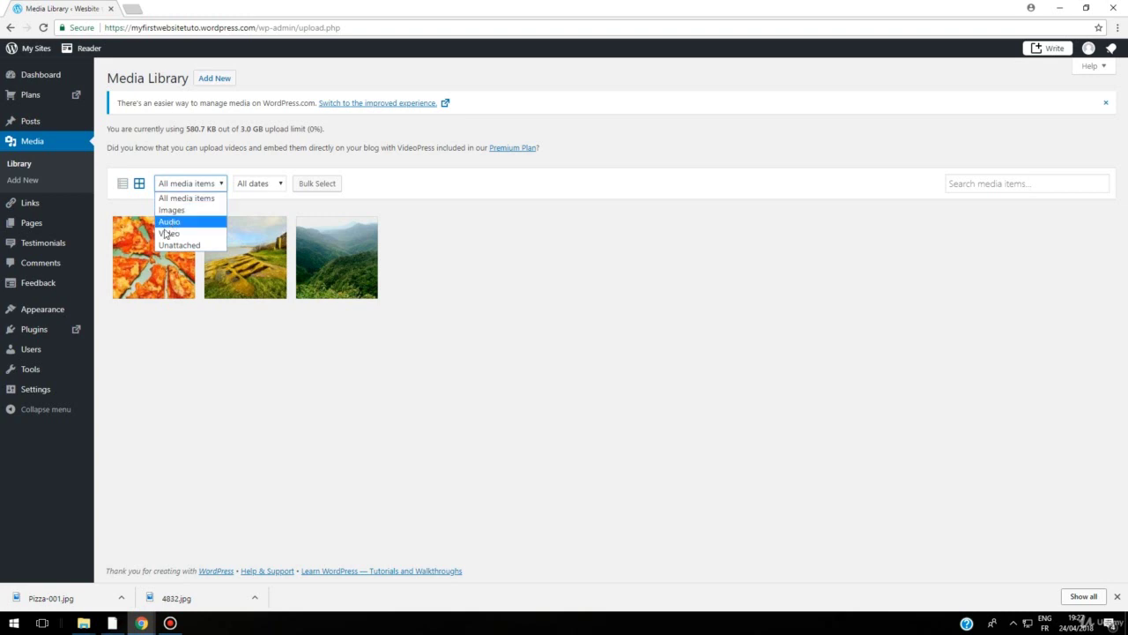
pyautogui.click(192, 186)
pyautogui.click(257, 184)
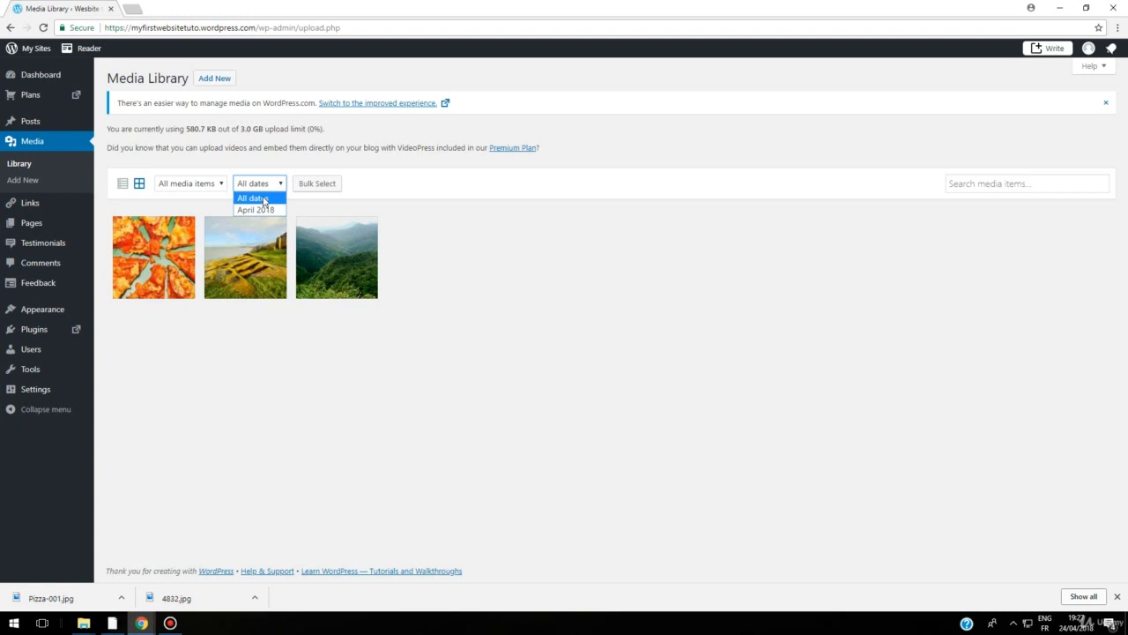
pyautogui.click(167, 79)
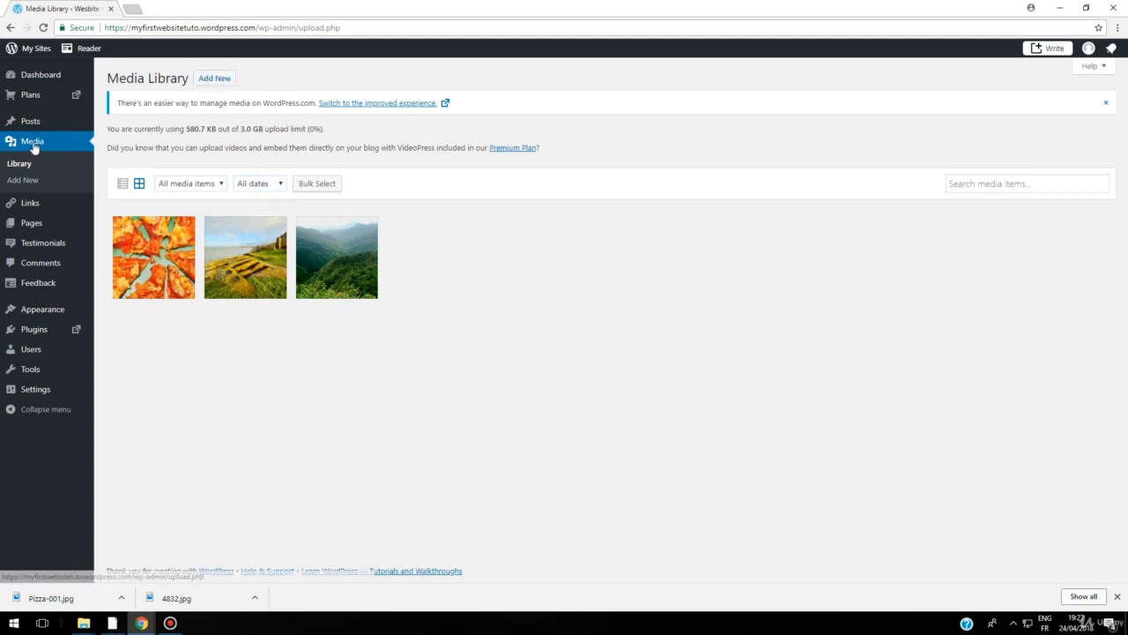
# Step: Upload an image from the desktop folder Banque image photoshop to the Media Library
pyautogui.click(210, 84)
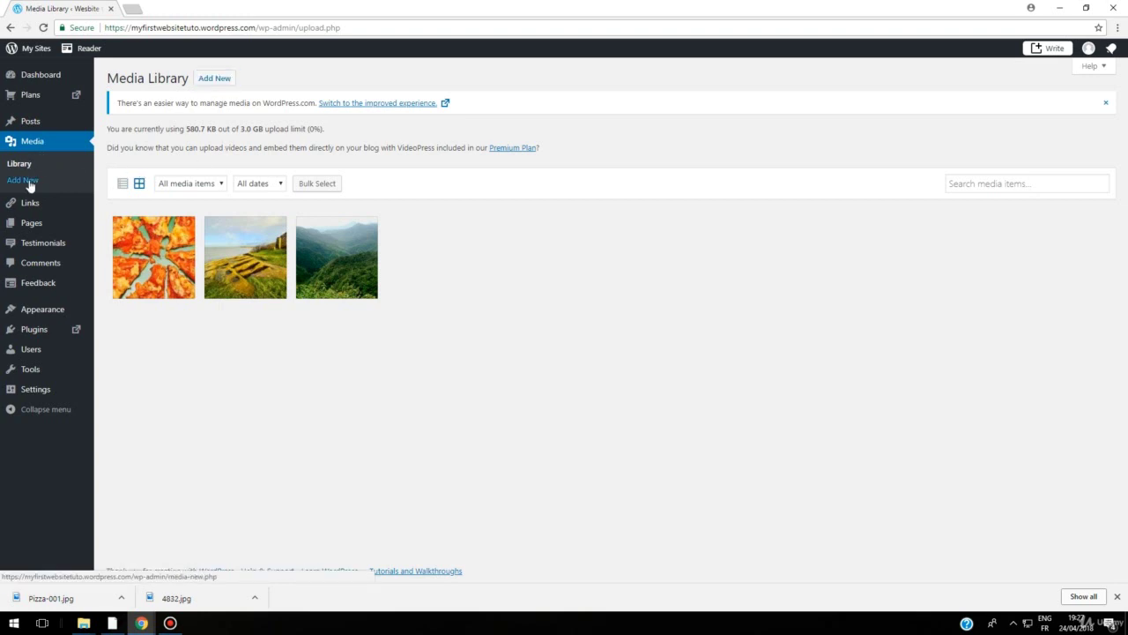
pyautogui.click(200, 86)
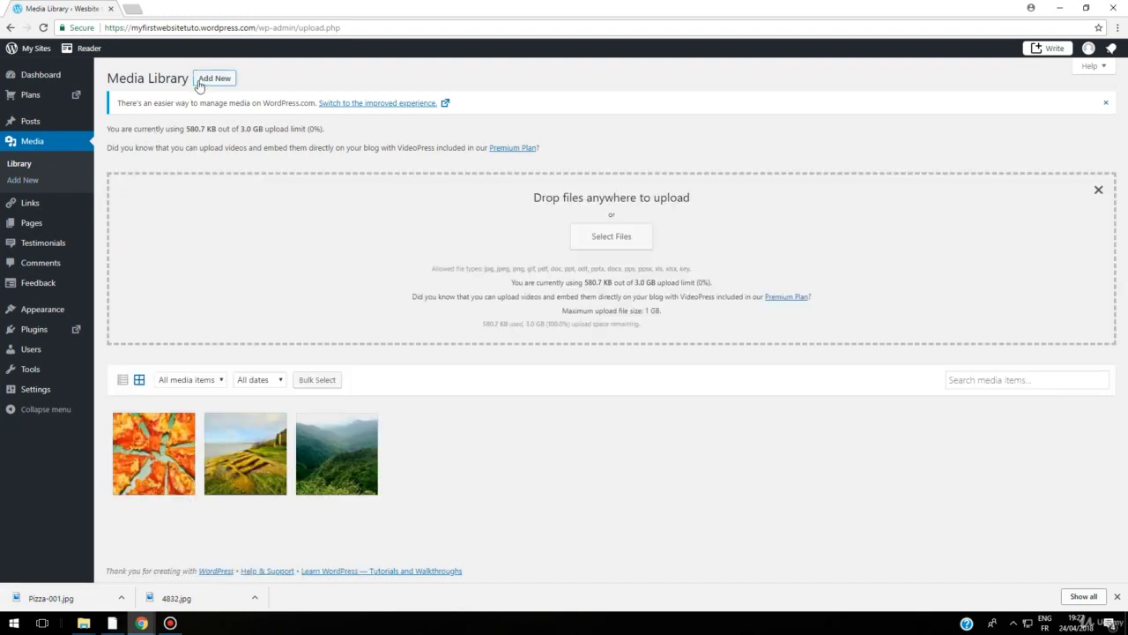
pyautogui.click(606, 239)
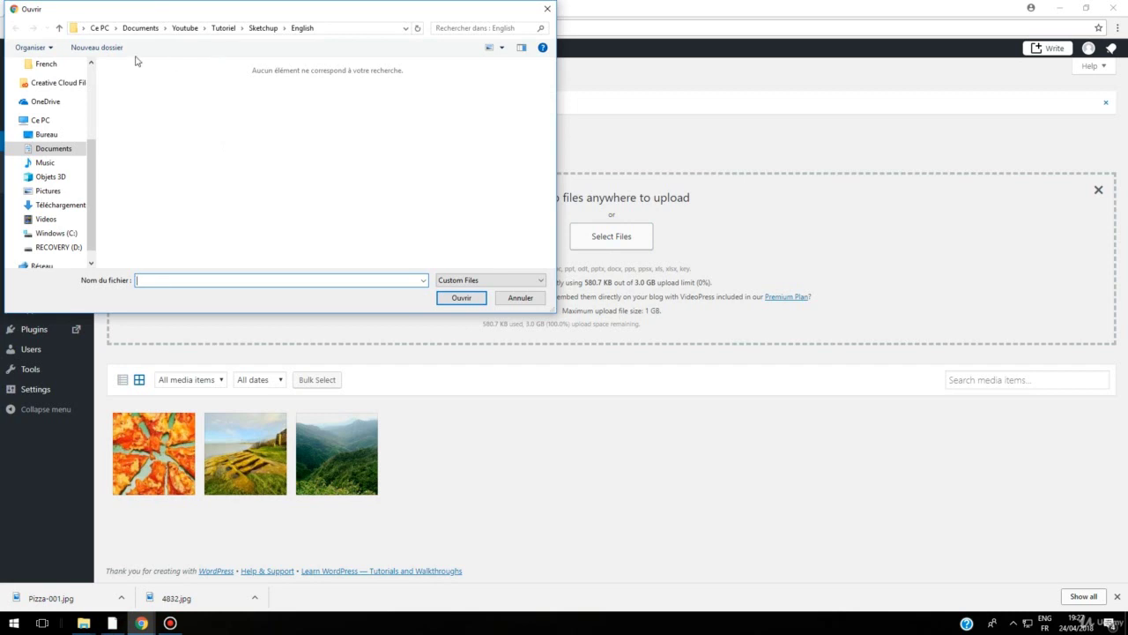
pyautogui.moveTo(94, 146); pyautogui.dragTo(92, 66)
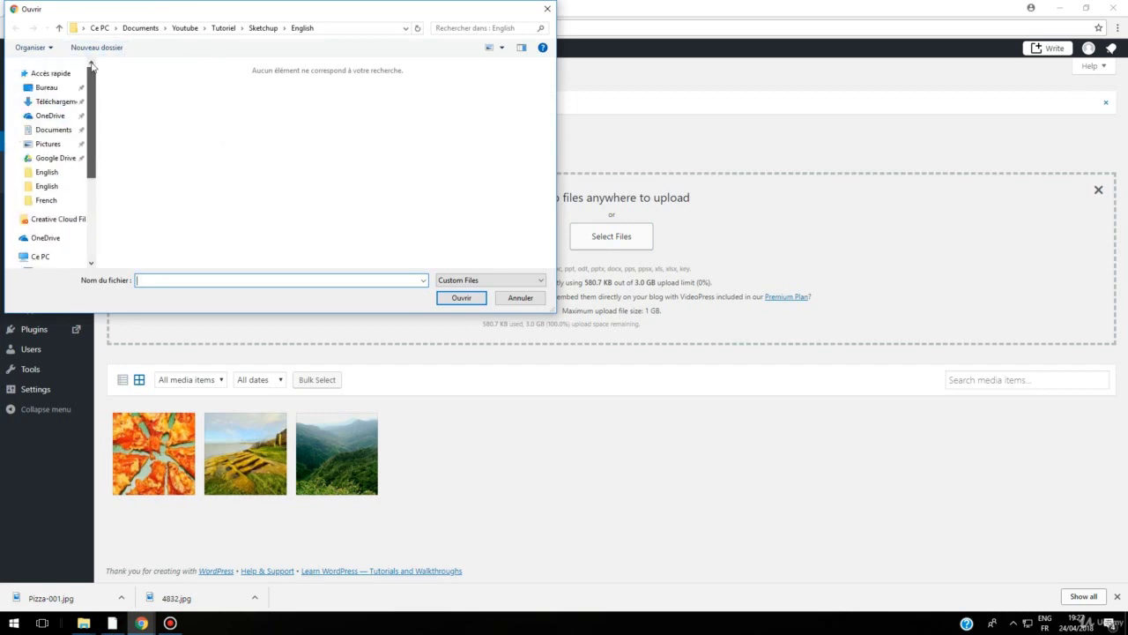
pyautogui.click(56, 91)
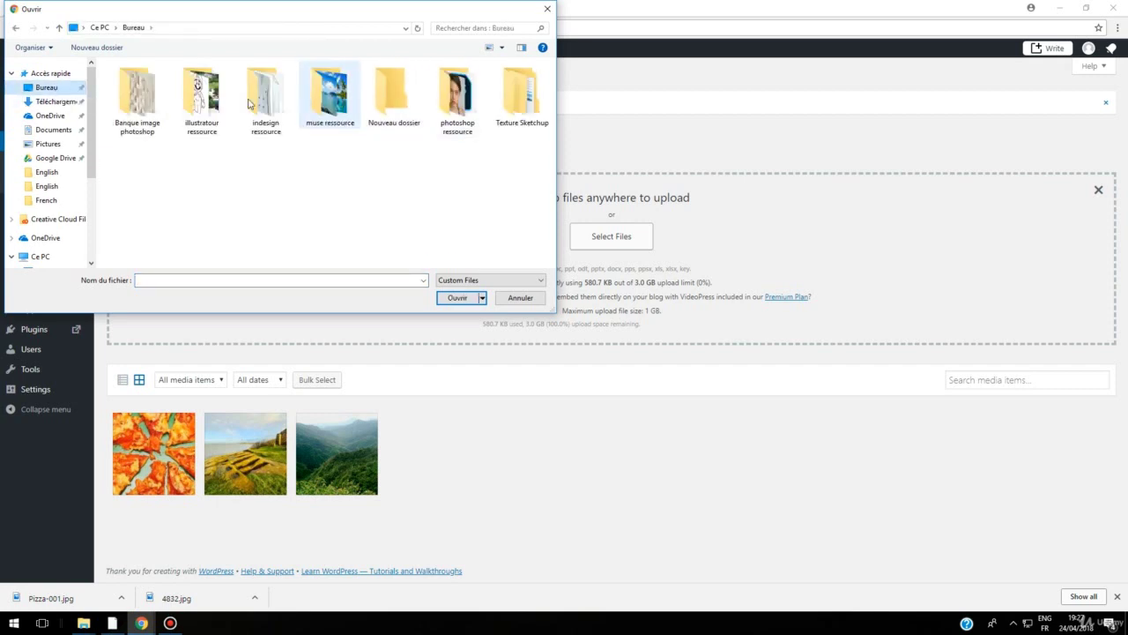
pyautogui.doubleClick(145, 118)
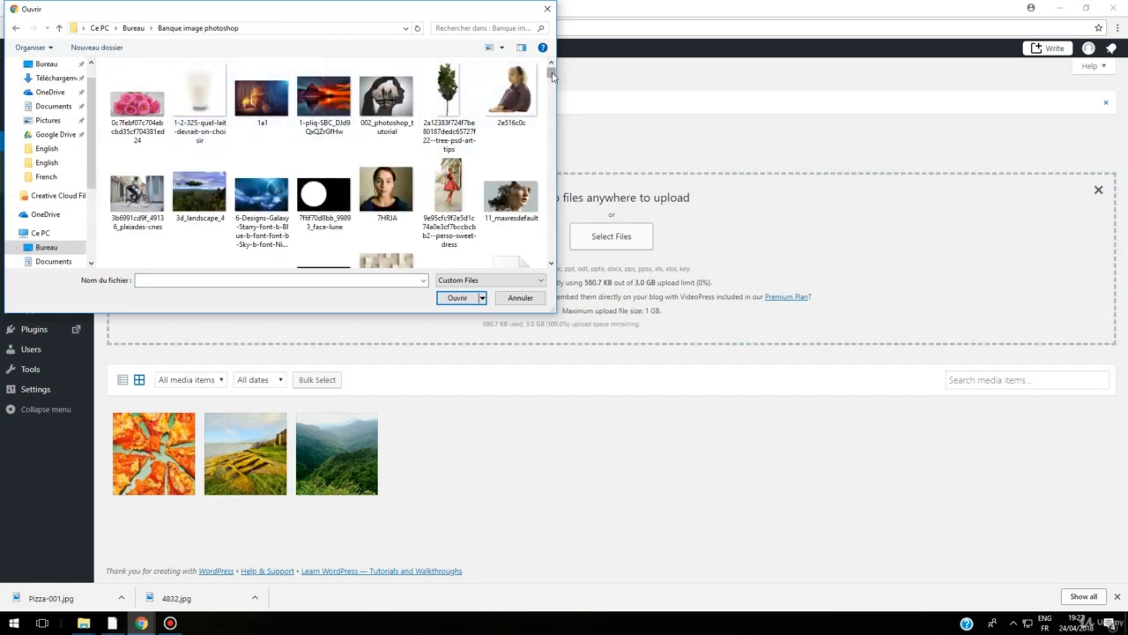
pyautogui.scroll(-1, 511, 97)
pyautogui.click(196, 180)
pyautogui.doubleClick(197, 181)
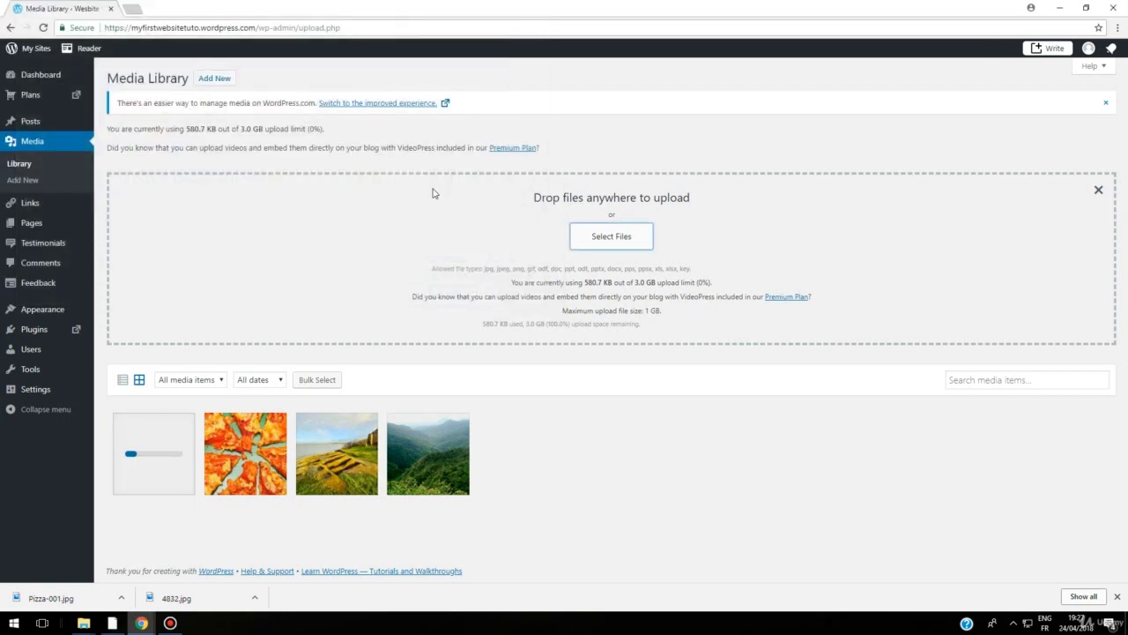